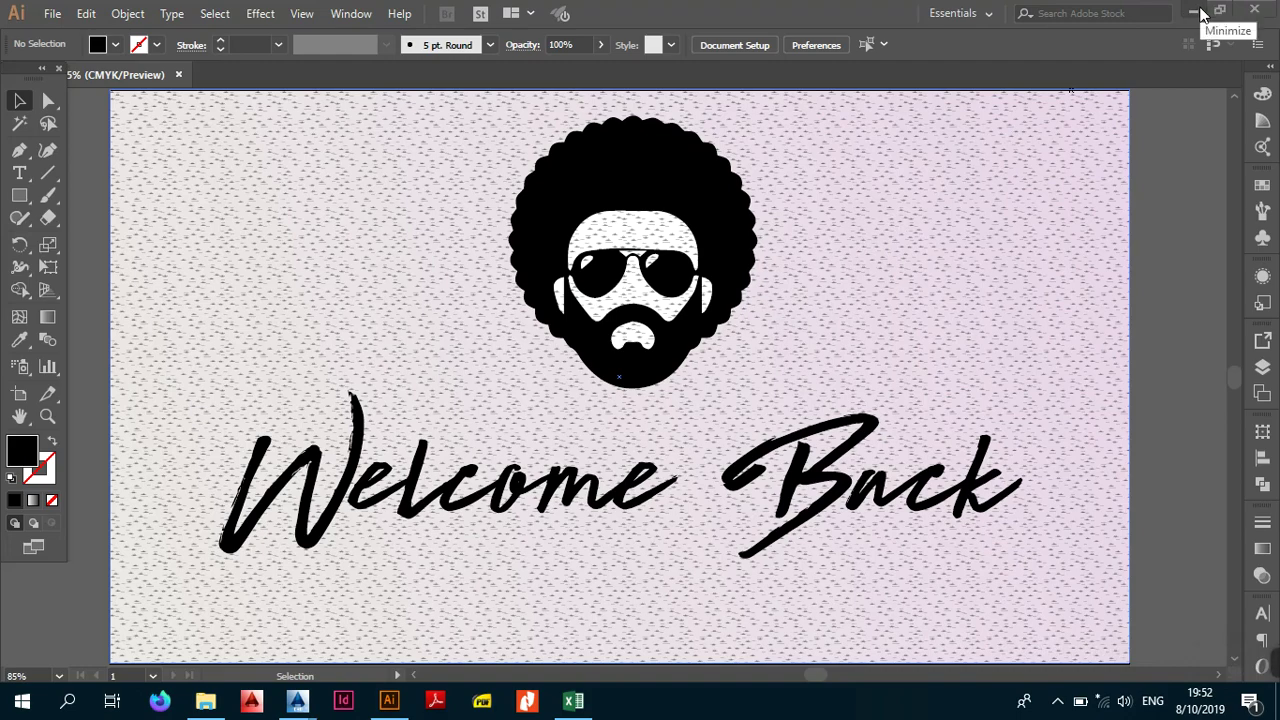
# Step: Switch to AutoCAD Civil 3D and examine the bare green wall outline in the Chims Class Room drawing
pyautogui.click(1201, 14)
pyautogui.moveTo(823, 428); pyautogui.dragTo(743, 435, button='middle')
pyautogui.scroll(-1, 571, 369)
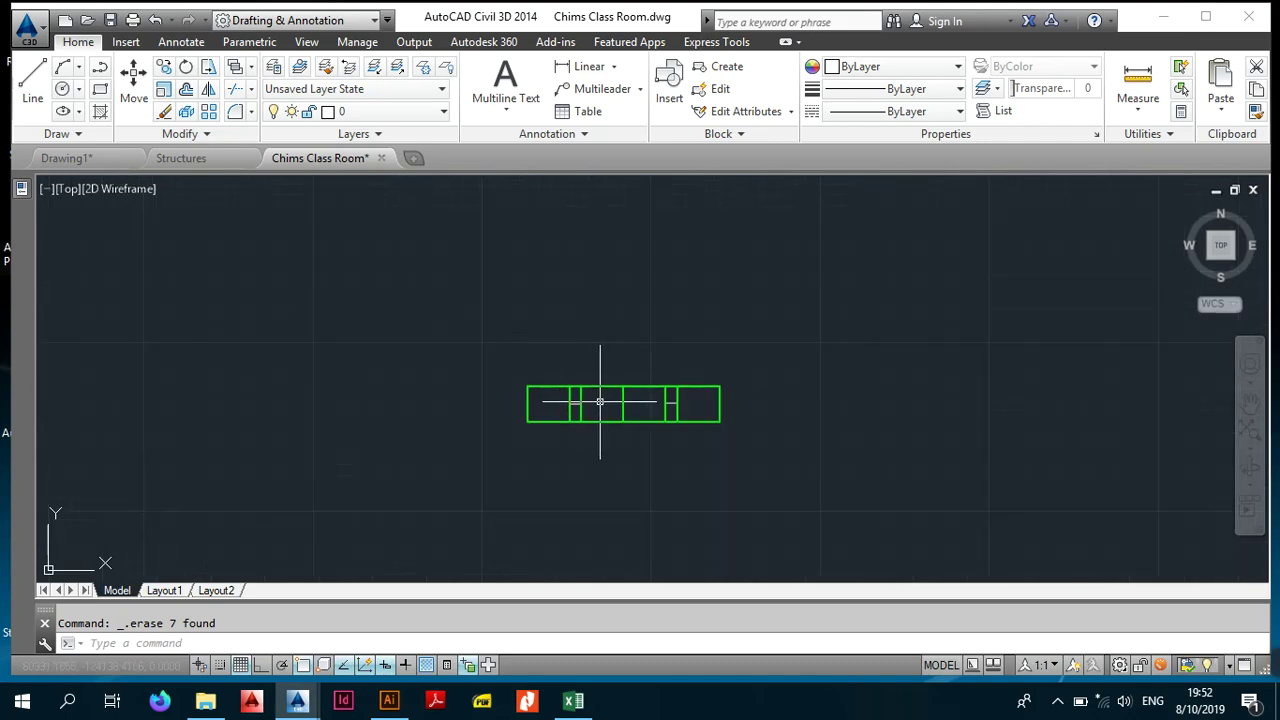
pyautogui.moveTo(576, 341); pyautogui.dragTo(652, 578, button='middle')
pyautogui.moveTo(540, 180)
pyautogui.mouseDown(button='middle')
pyautogui.moveTo(640, 346)
pyautogui.moveTo(616, 519)
pyautogui.mouseUp(button='middle')
pyautogui.moveTo(751, 301); pyautogui.dragTo(634, 413, button='middle')
pyautogui.moveTo(672, 565); pyautogui.dragTo(633, 376, button='middle')
pyautogui.moveTo(634, 423); pyautogui.dragTo(608, 326, button='middle')
pyautogui.scroll(-2, 628, 345)
pyautogui.moveTo(601, 490); pyautogui.dragTo(669, 308, button='middle')
pyautogui.scroll(4, 660, 458)
pyautogui.scroll(-2, 700, 414)
pyautogui.scroll(-2, 762, 405)
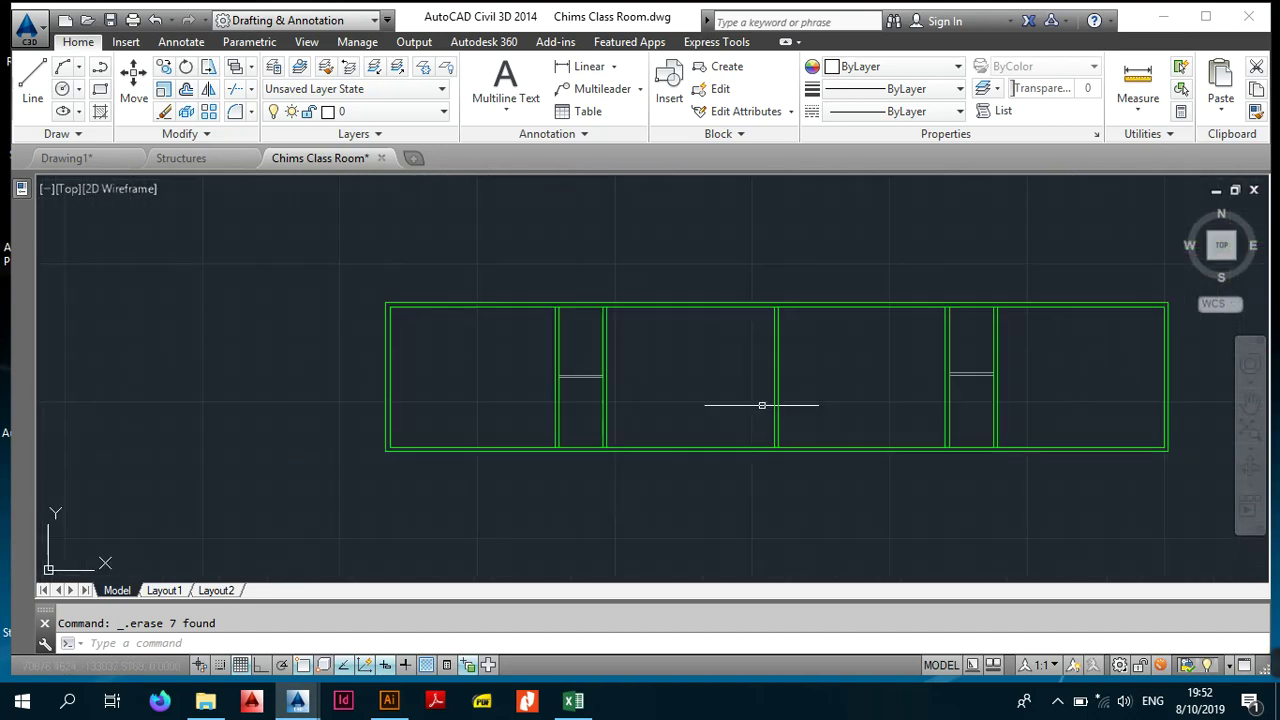
pyautogui.moveTo(762, 405); pyautogui.dragTo(658, 434, button='middle')
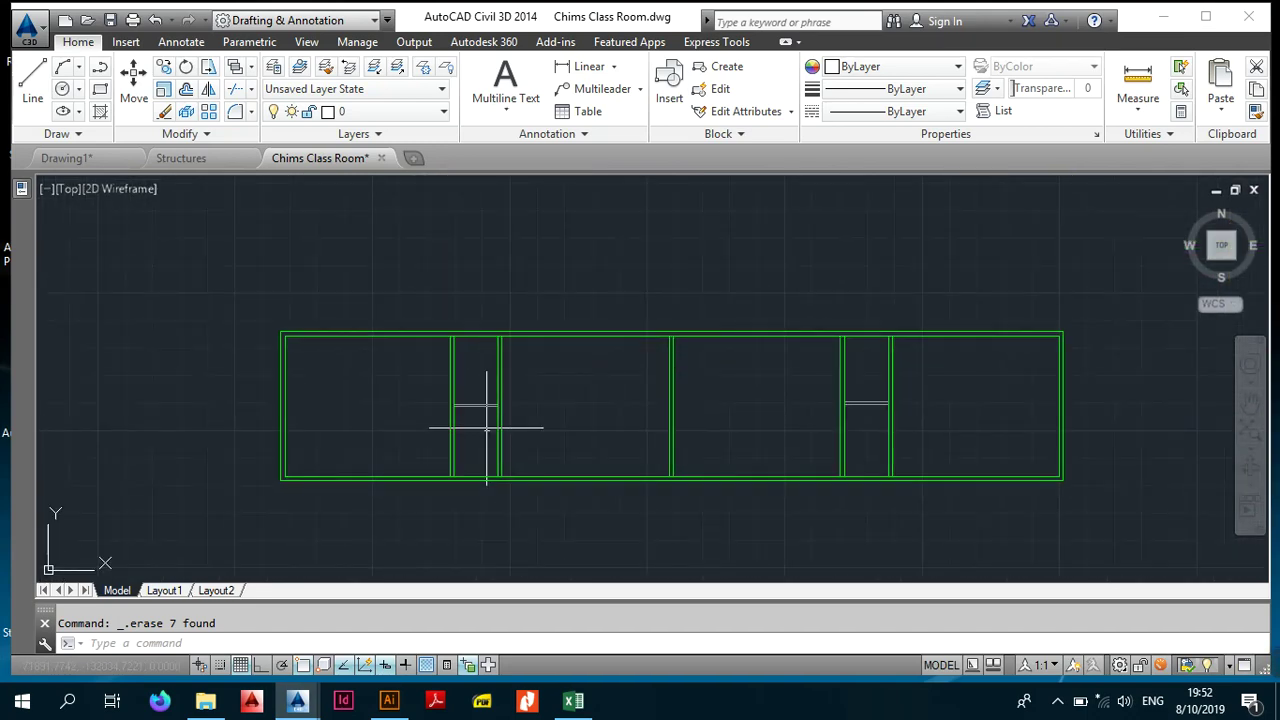
pyautogui.scroll(2, 480, 418)
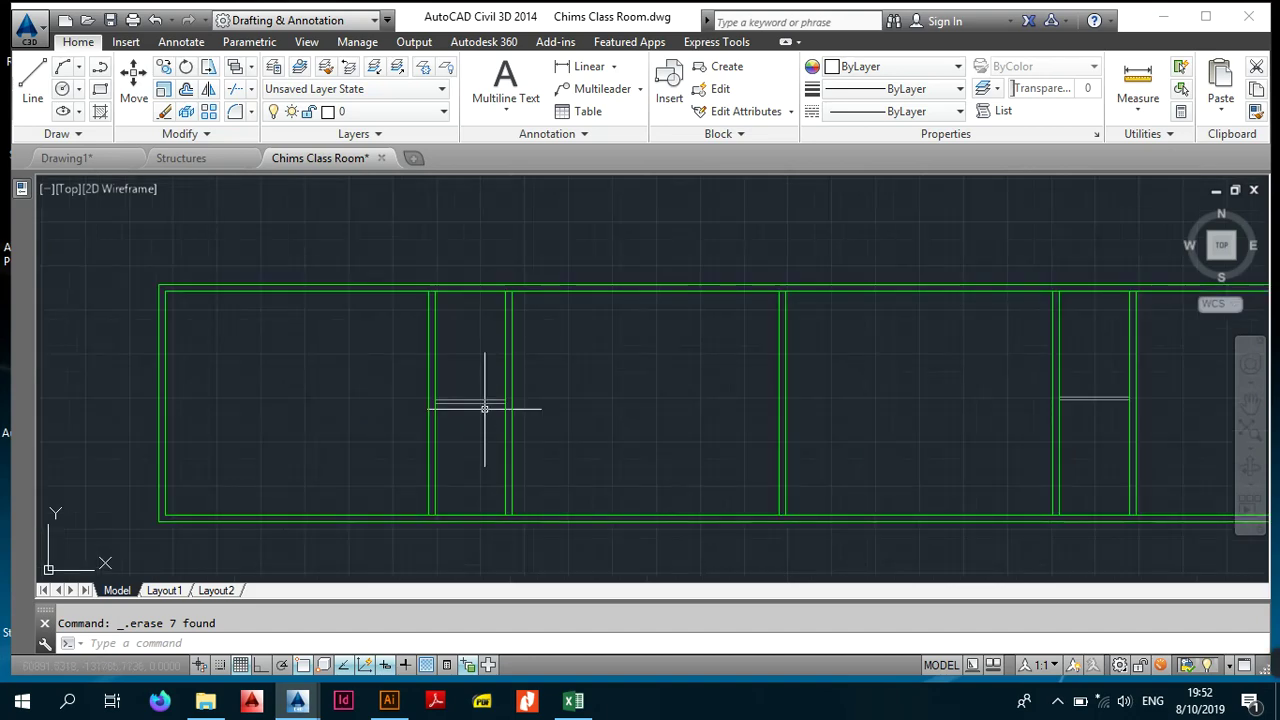
pyautogui.scroll(-2, 498, 407)
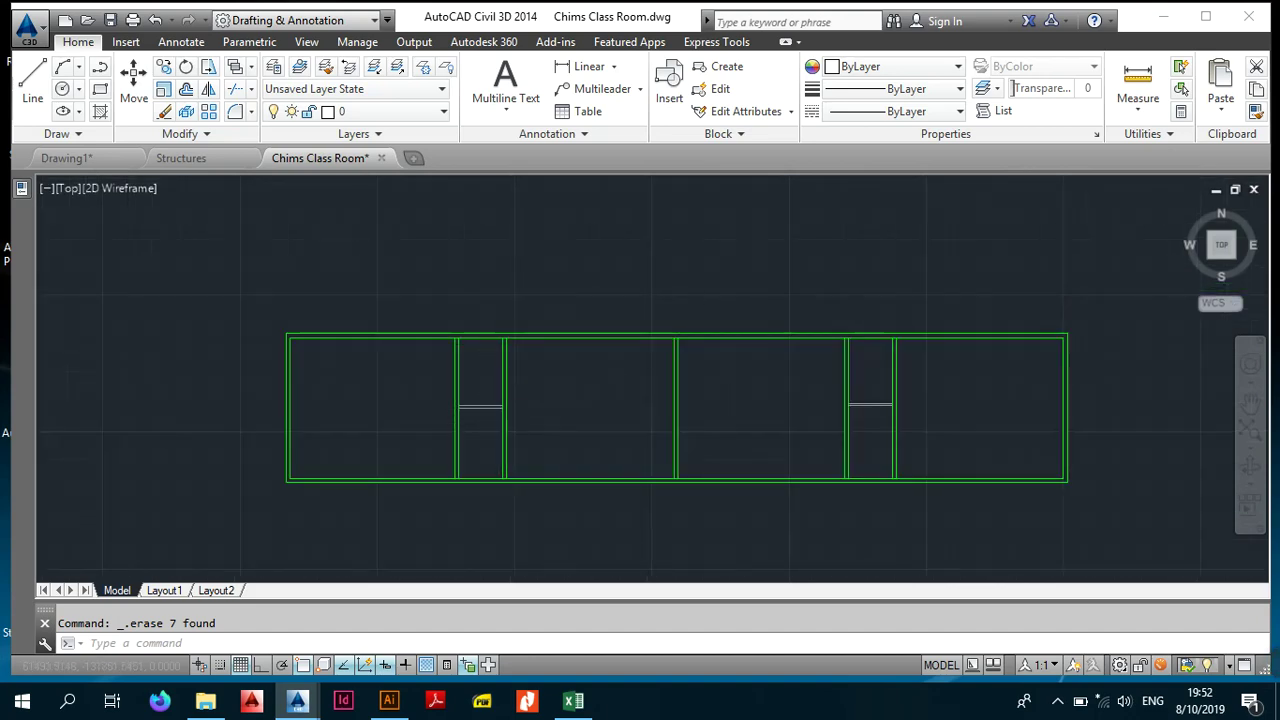
pyautogui.scroll(-1, 620, 491)
# Step: Examine the detailed classroom floor plan inside the large circle and go back to the bare wall outline
pyautogui.moveTo(566, 244); pyautogui.dragTo(577, 531, button='middle')
pyautogui.moveTo(562, 270); pyautogui.dragTo(562, 527, button='middle')
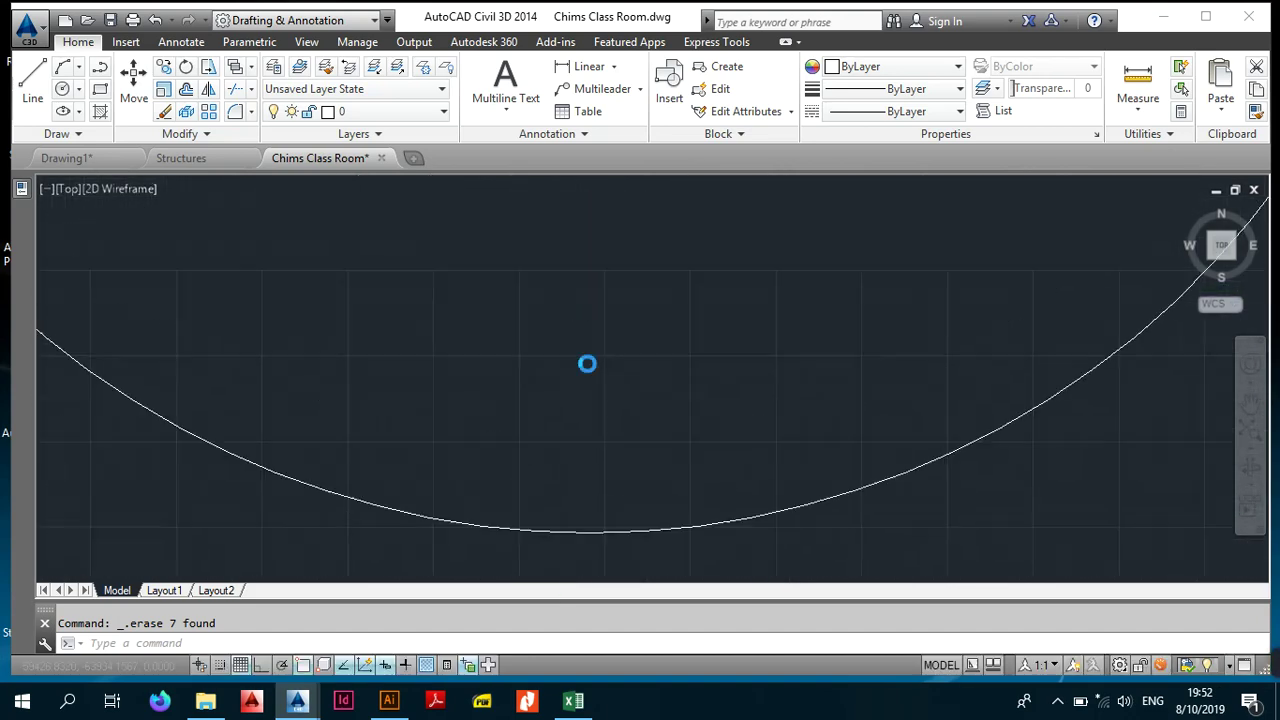
pyautogui.scroll(5, 603, 434)
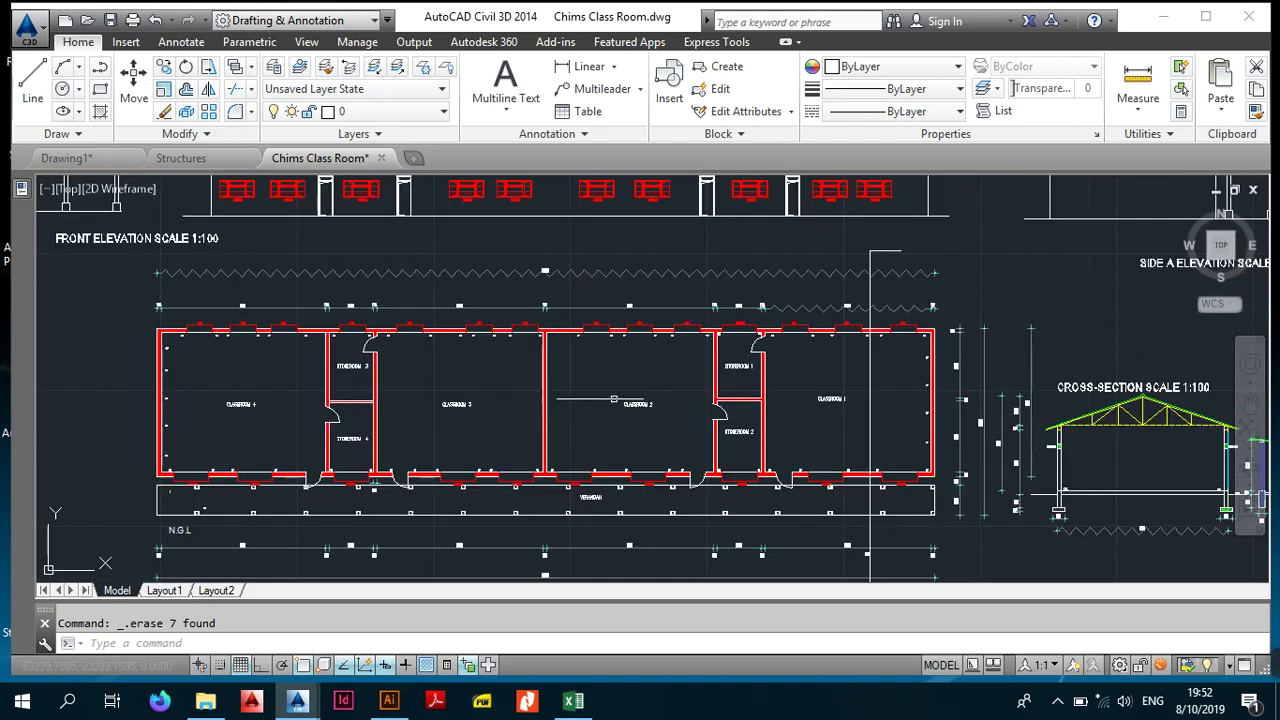
pyautogui.scroll(-5, 581, 399)
pyautogui.scroll(6, 623, 394)
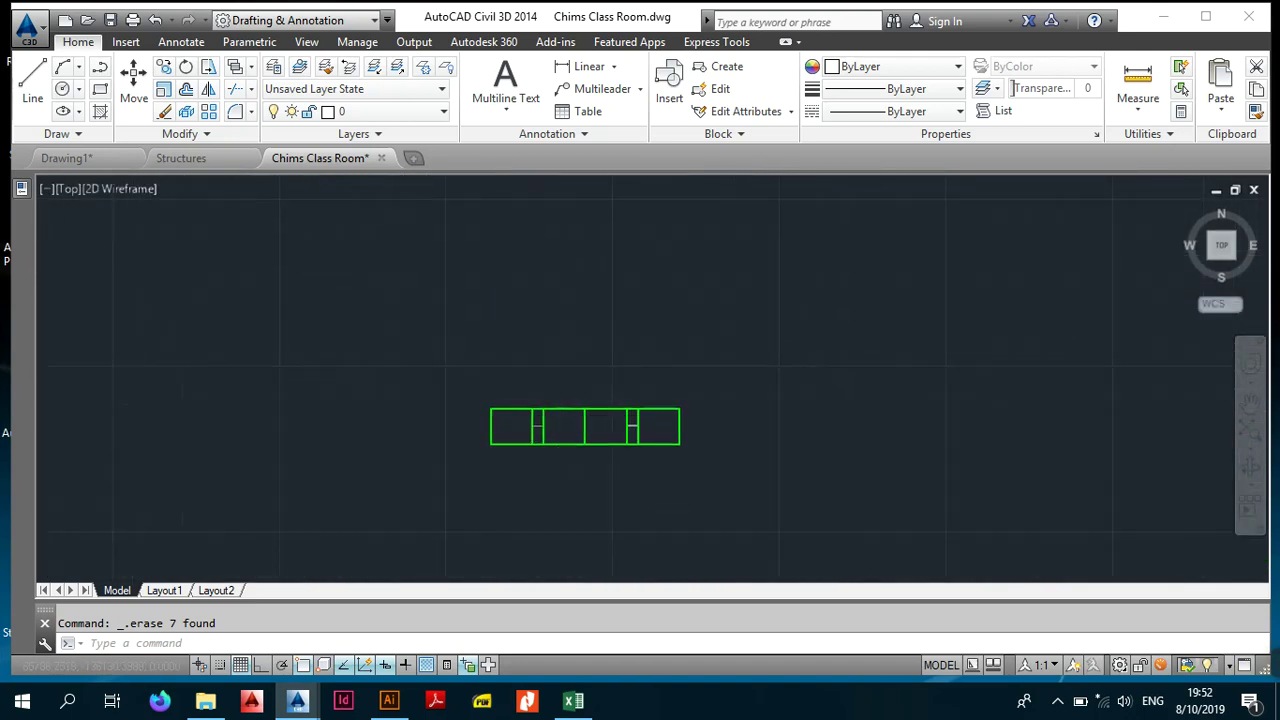
pyautogui.scroll(6, 559, 443)
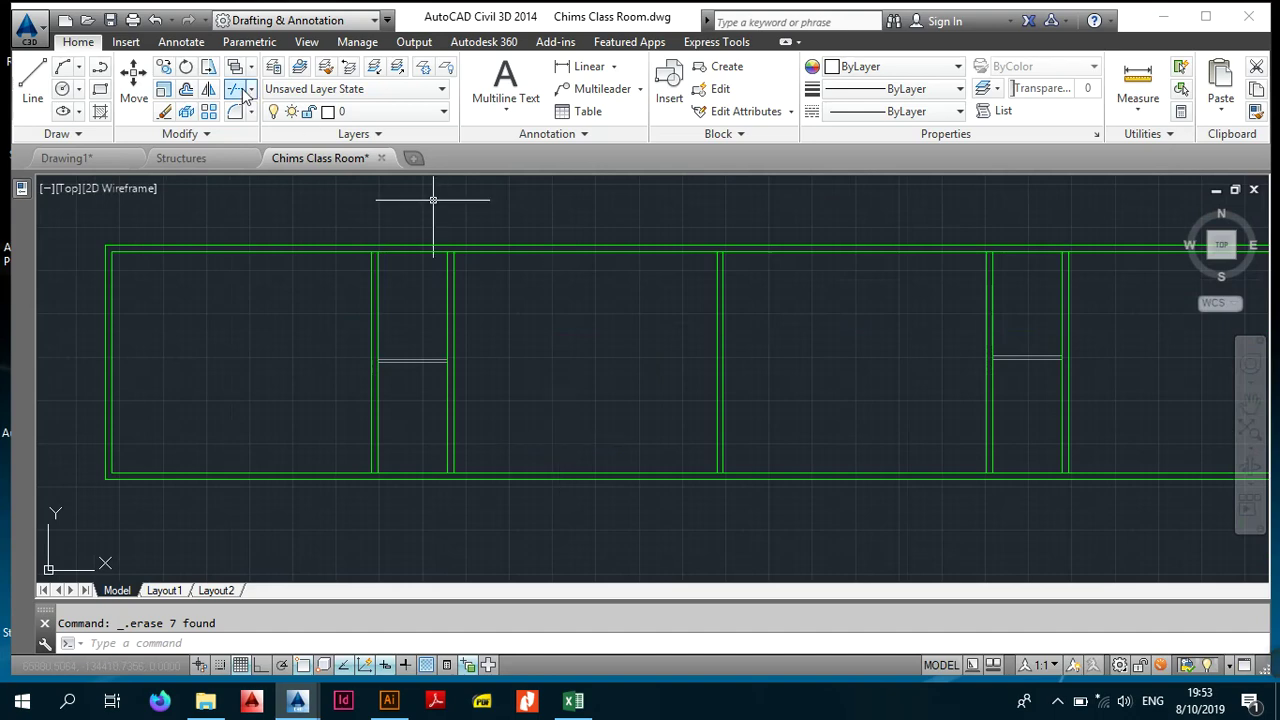
# Step: Bring up the Structures drawing and examine the dimensioned house floor plan with its bedrooms, lounge and verandah
pyautogui.click(172, 158)
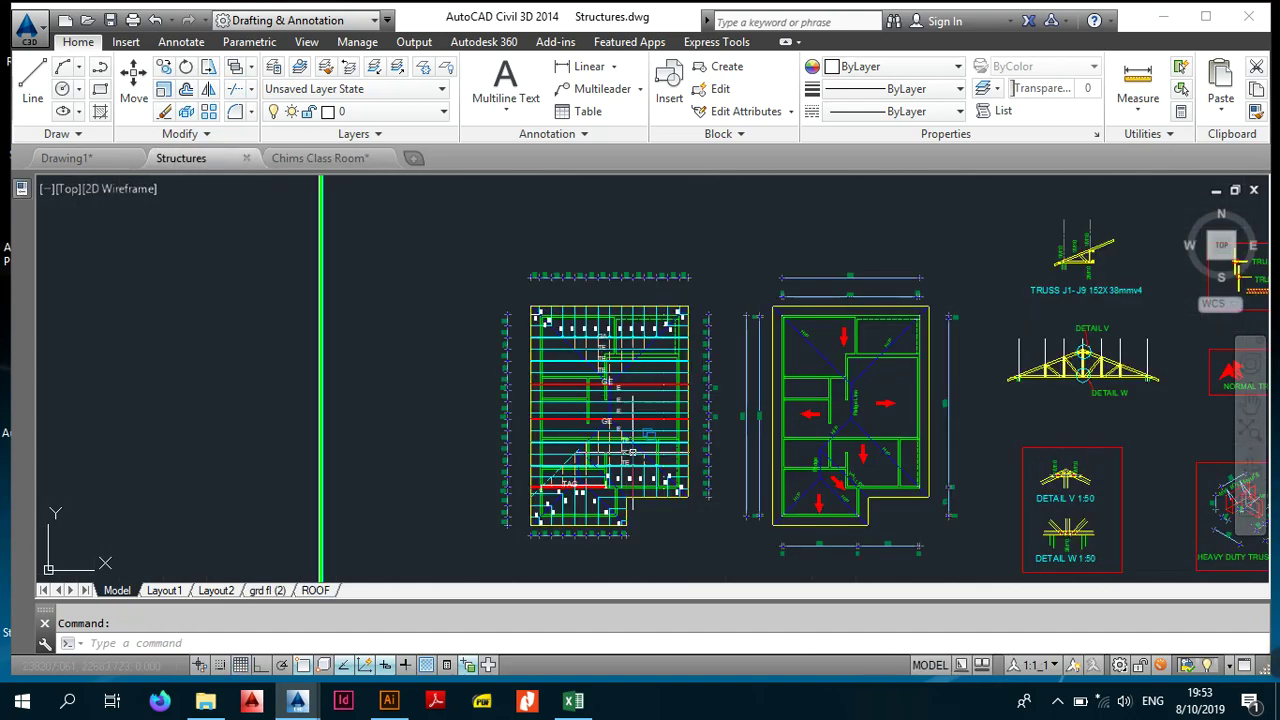
pyautogui.scroll(-5, 600, 388)
pyautogui.moveTo(479, 381); pyautogui.dragTo(648, 368, button='middle')
pyautogui.scroll(4, 407, 355)
pyautogui.moveTo(411, 345); pyautogui.dragTo(495, 457, button='middle')
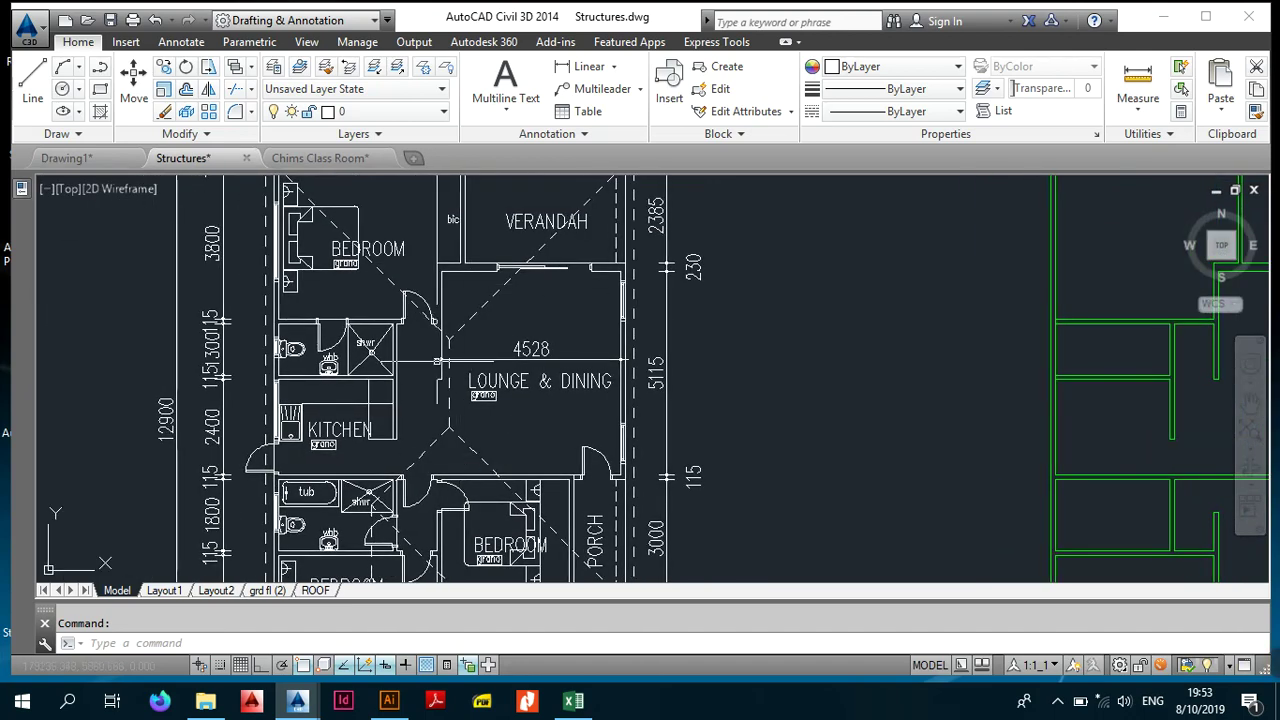
pyautogui.moveTo(514, 310); pyautogui.dragTo(514, 434, button='middle')
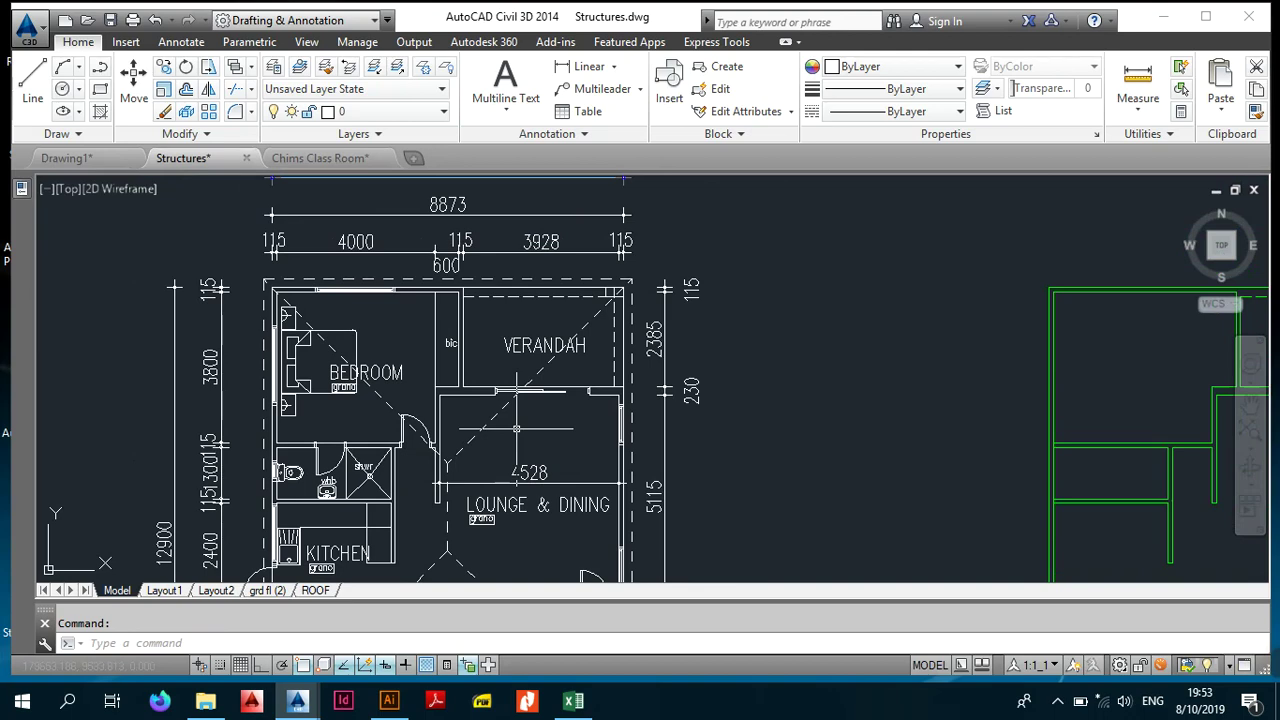
# Step: Return to the Chims Class Room drawing and compare the classroom floor plan with the bare wall outline
pyautogui.click(314, 155)
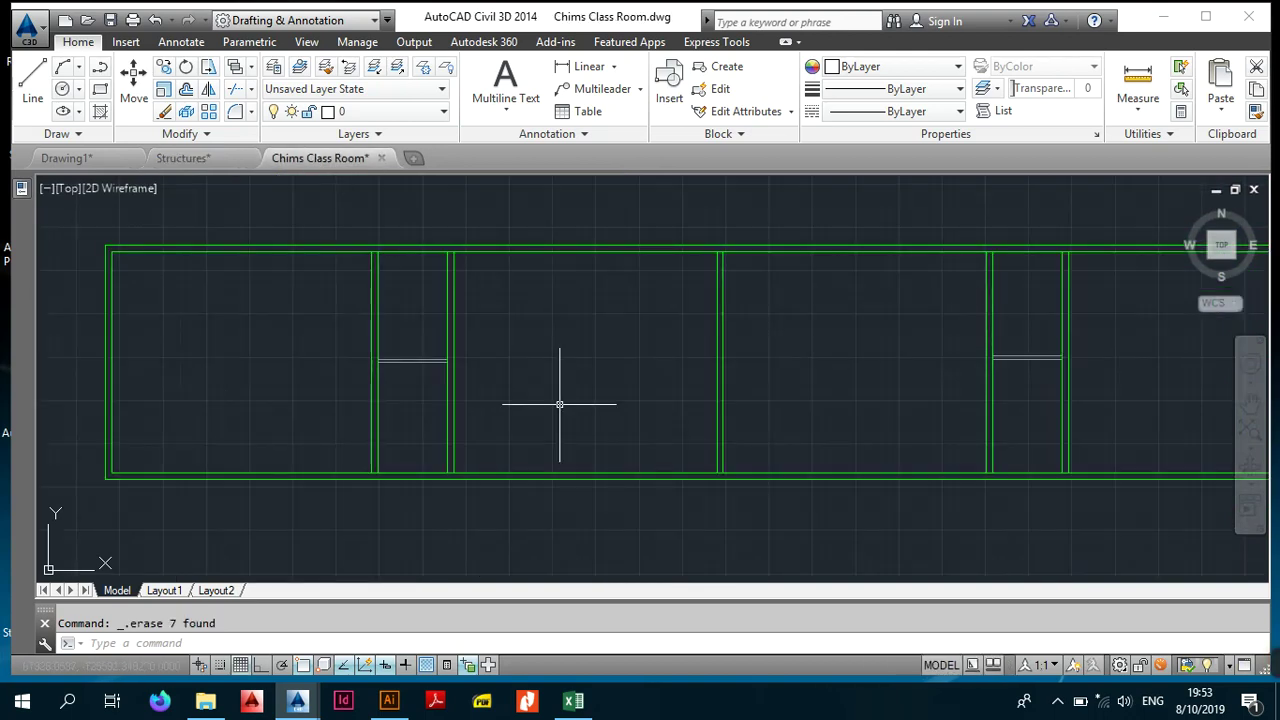
pyautogui.scroll(-4, 559, 404)
pyautogui.scroll(-3, 565, 420)
pyautogui.moveTo(539, 362); pyautogui.dragTo(539, 517, button='middle')
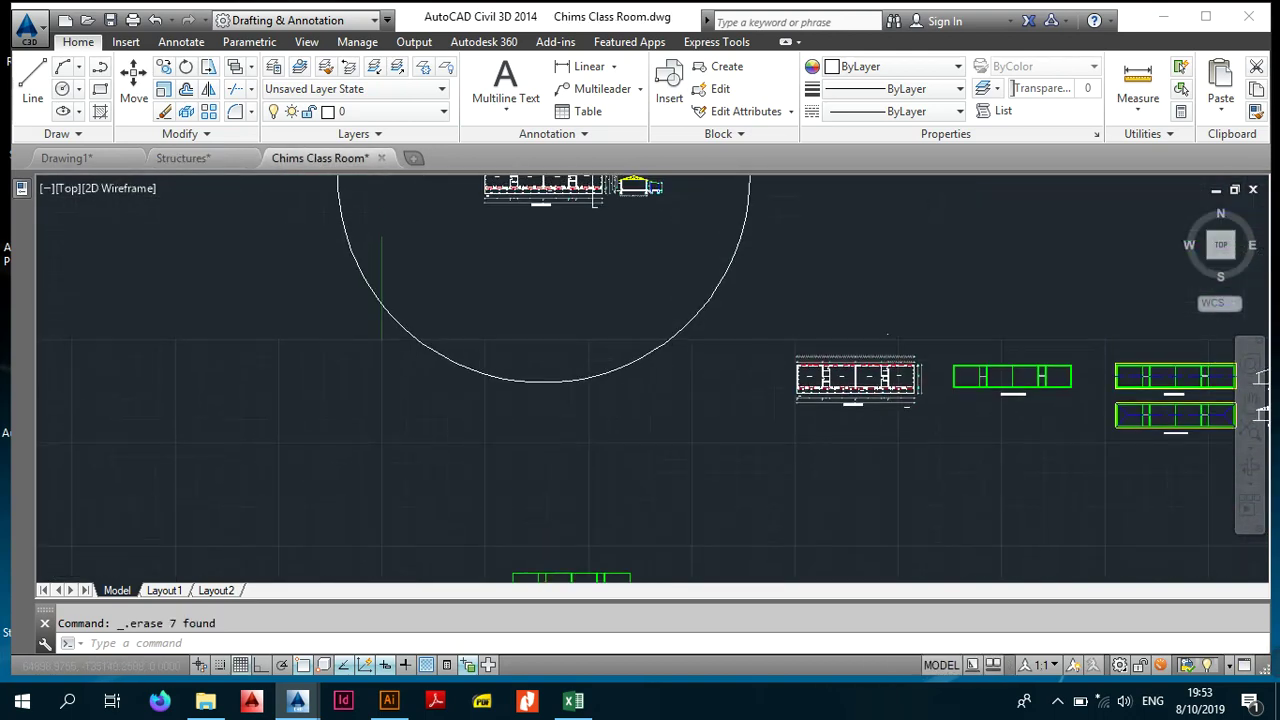
pyautogui.moveTo(570, 333); pyautogui.dragTo(548, 483, button='middle')
pyautogui.scroll(6, 526, 348)
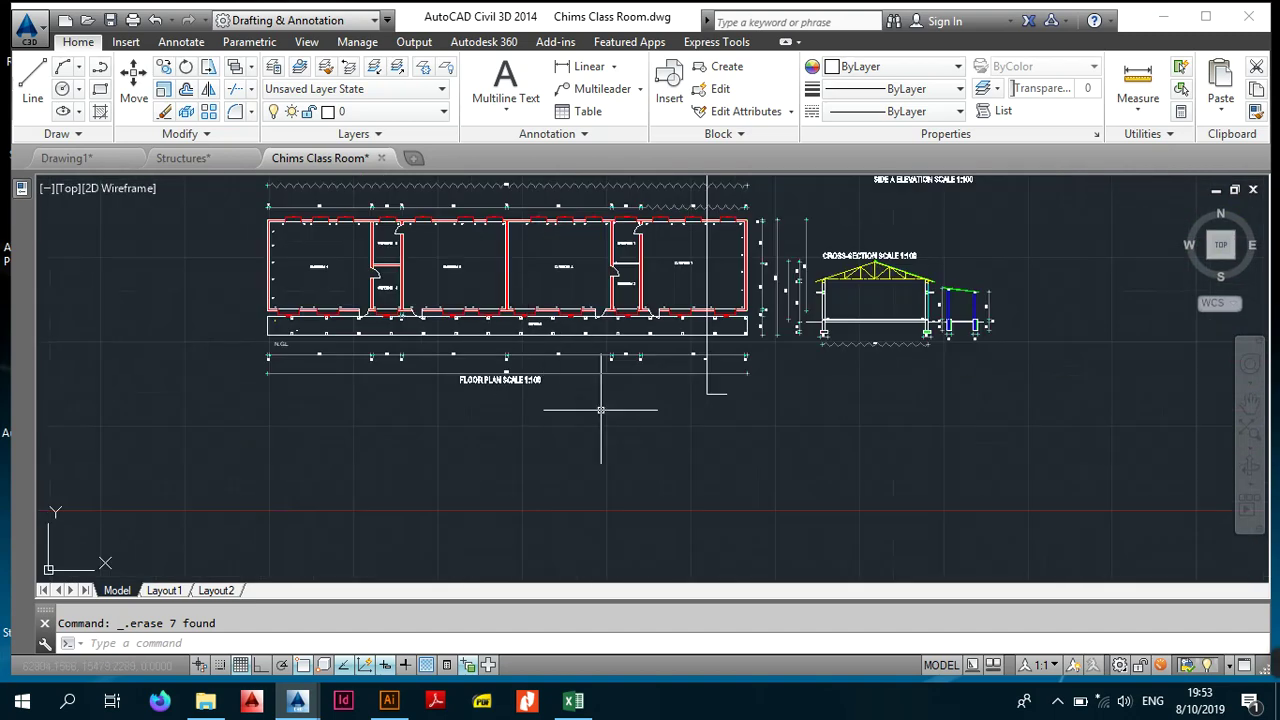
pyautogui.scroll(-2, 637, 412)
pyautogui.moveTo(640, 423); pyautogui.dragTo(495, 226, button='middle')
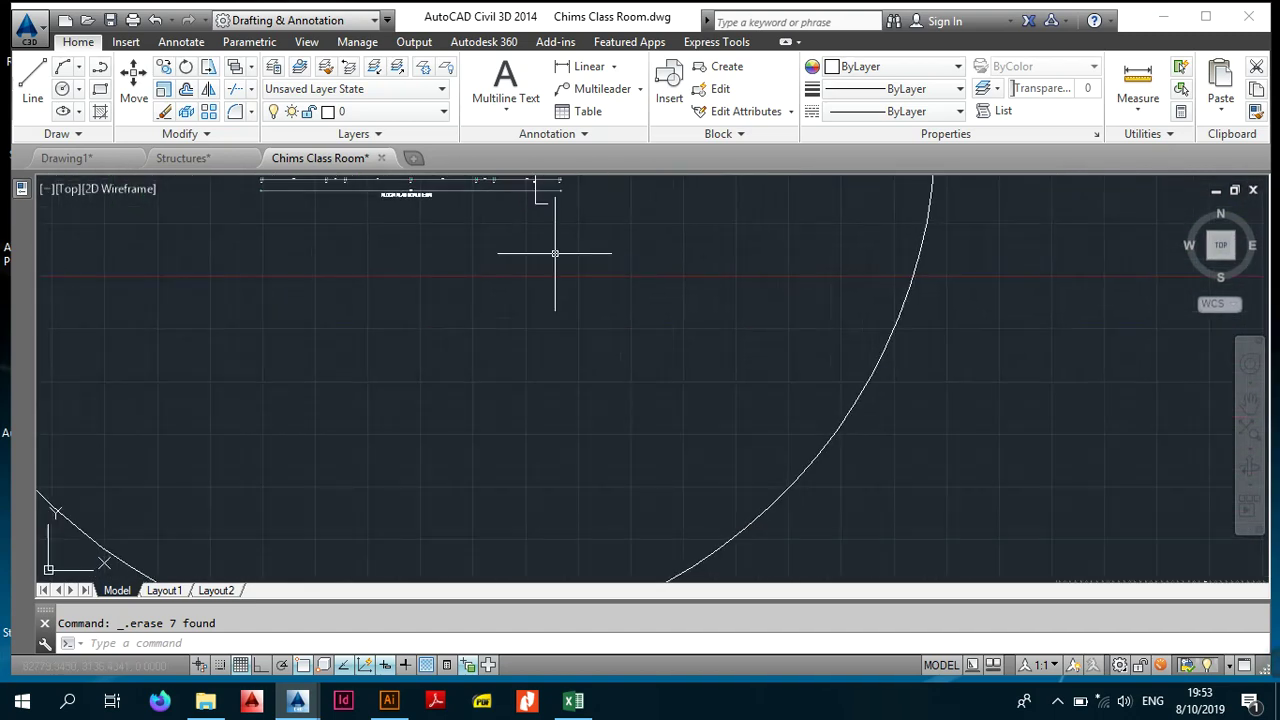
pyautogui.scroll(-2, 559, 350)
pyautogui.moveTo(569, 357); pyautogui.dragTo(593, 197, button='middle')
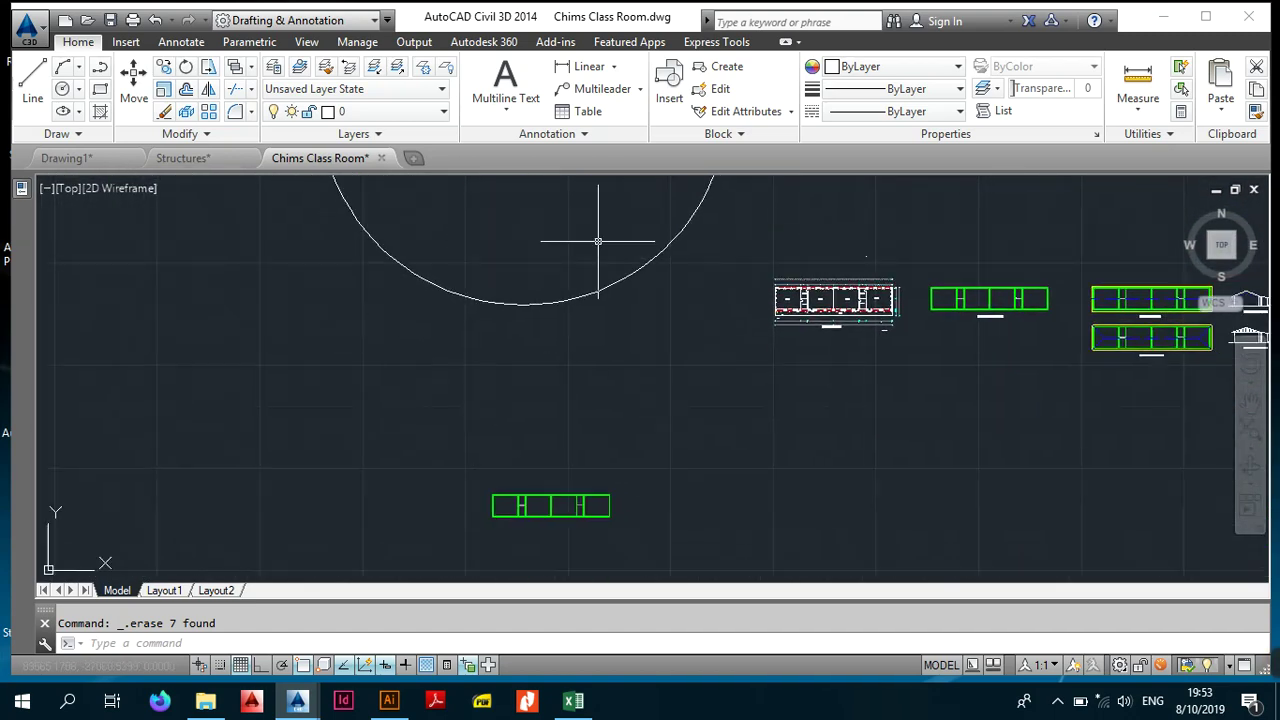
pyautogui.scroll(4, 525, 511)
pyautogui.moveTo(551, 449); pyautogui.dragTo(578, 413, button='middle')
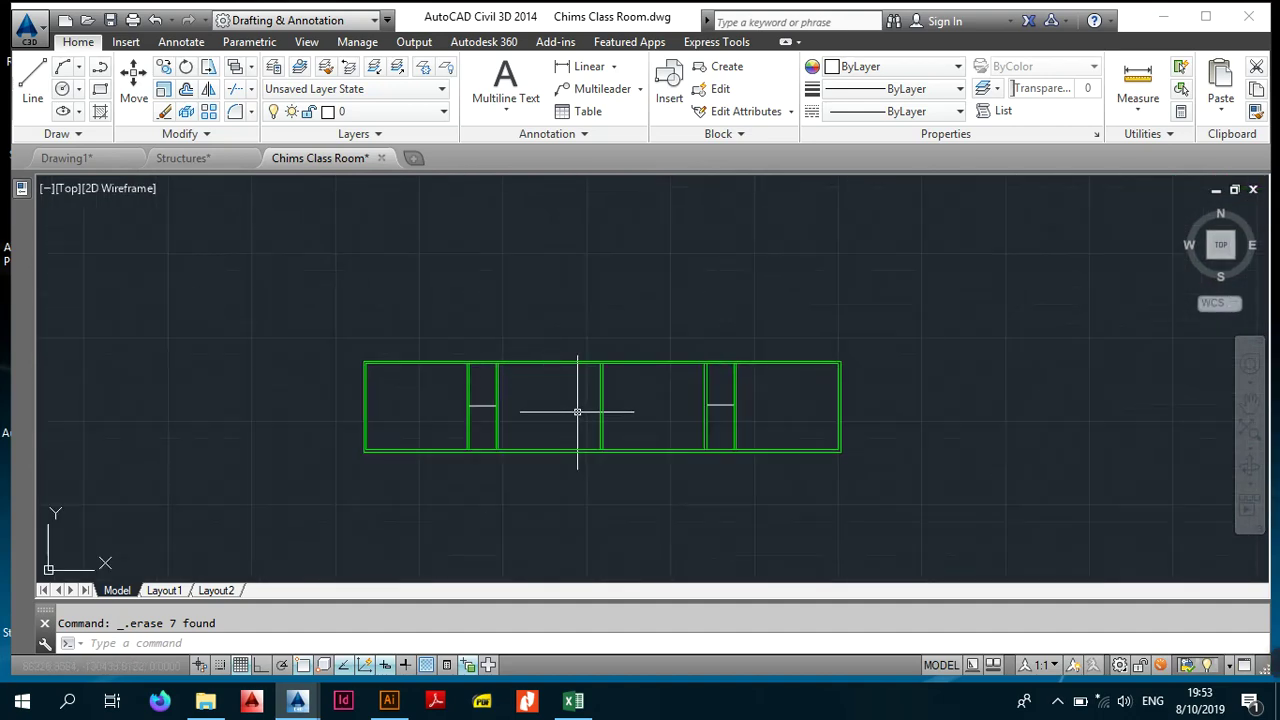
# Step: Bring up the Structures drawing and examine the truss layout beside the roof plan with its hips, valley and ridge lines
pyautogui.click(190, 158)
pyautogui.scroll(-3, 737, 365)
pyautogui.moveTo(928, 394); pyautogui.dragTo(294, 371, button='middle')
pyautogui.moveTo(955, 310); pyautogui.dragTo(190, 307, button='middle')
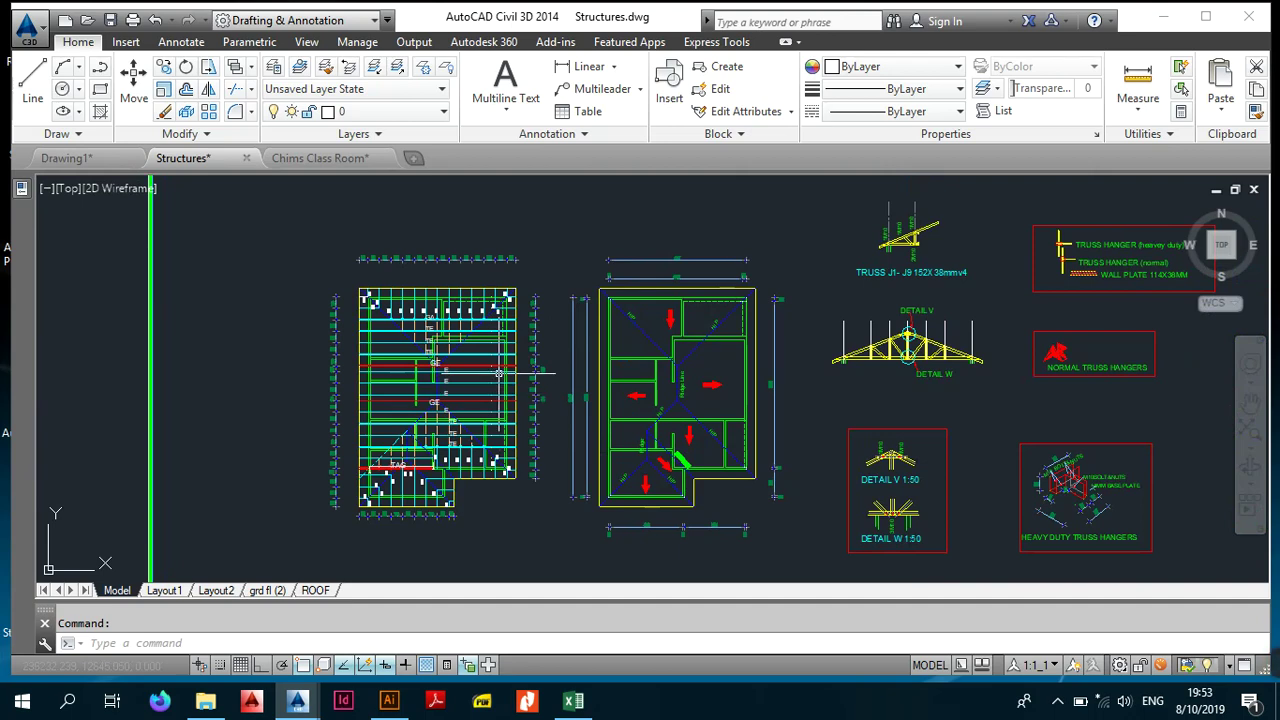
pyautogui.scroll(2, 468, 380)
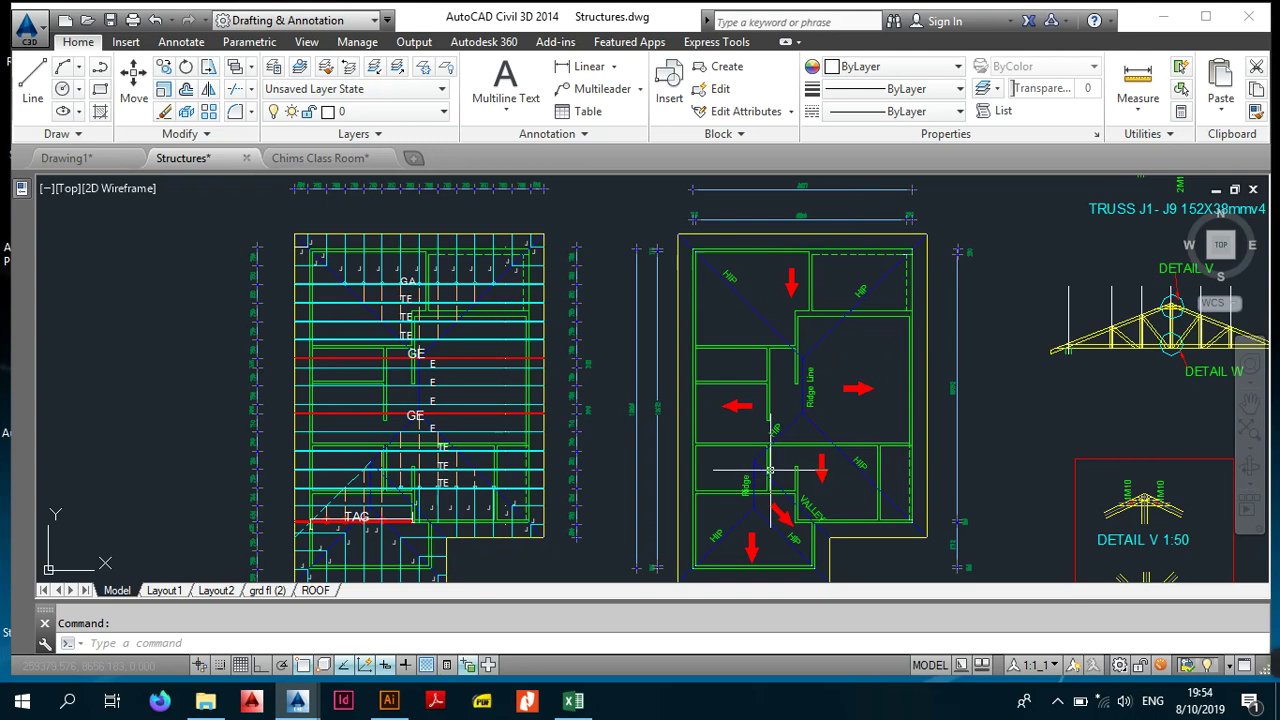
pyautogui.moveTo(770, 470)
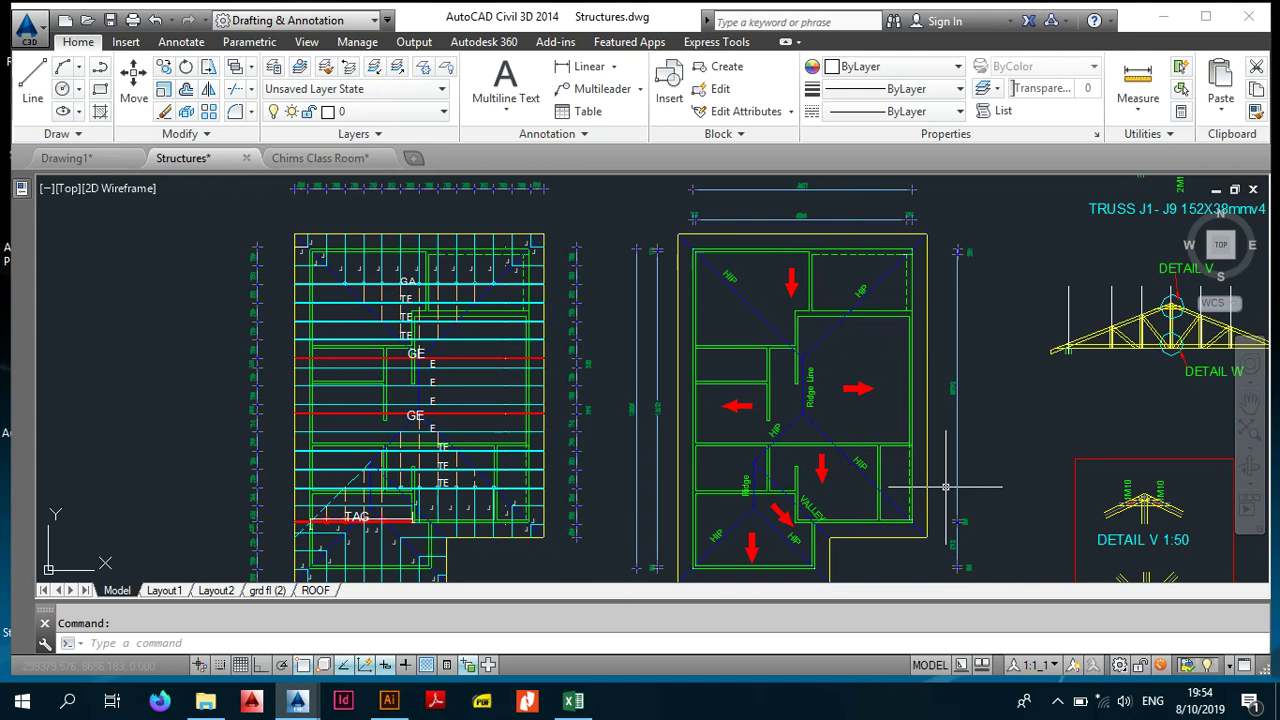
# Step: Return to the Chims Class Room drawing and examine where the bare wall outline sits among the other plans
pyautogui.click(320, 158)
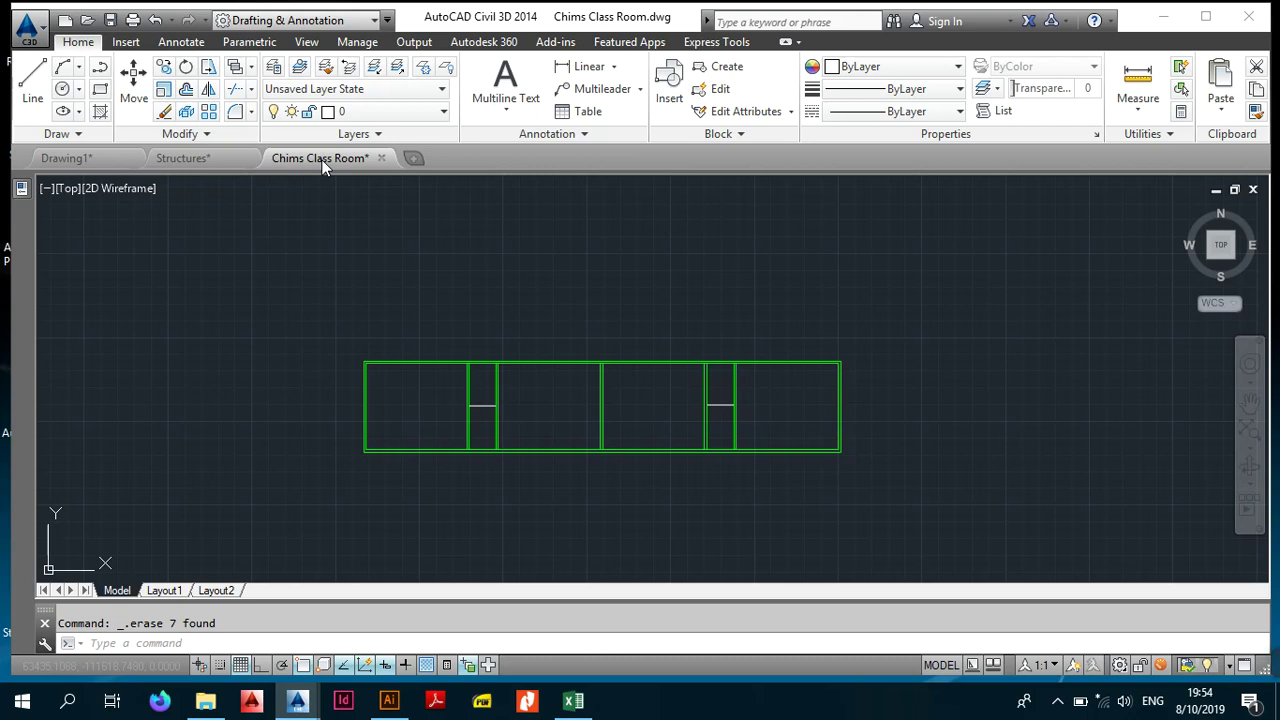
pyautogui.scroll(-3, 463, 309)
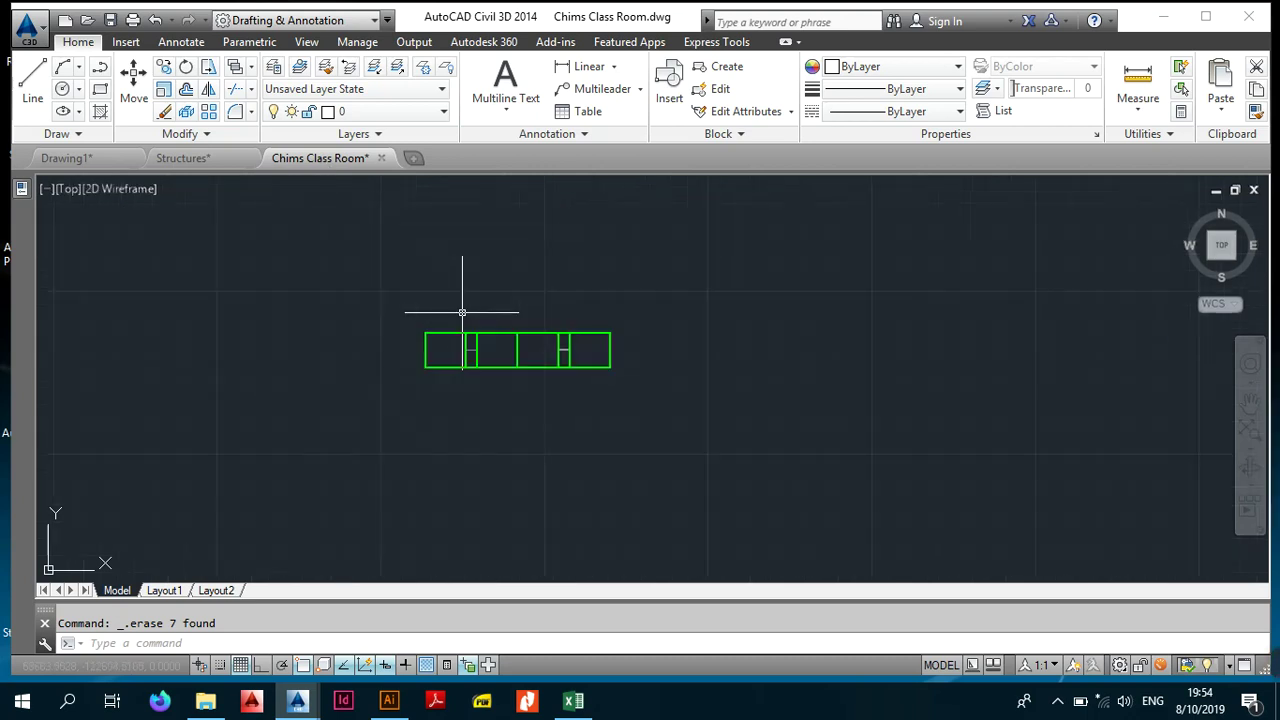
pyautogui.moveTo(520, 295); pyautogui.dragTo(491, 443, button='middle')
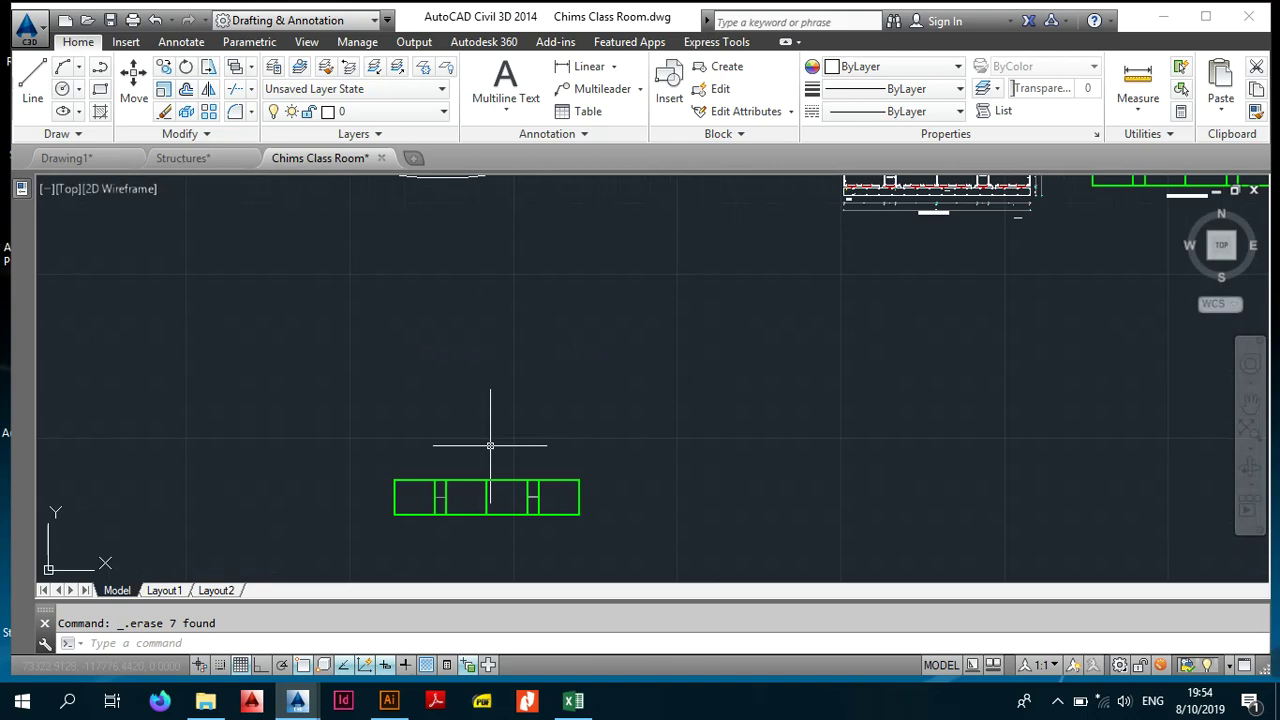
pyautogui.scroll(-2, 505, 445)
pyautogui.scroll(2, 493, 469)
pyautogui.scroll(4, 493, 469)
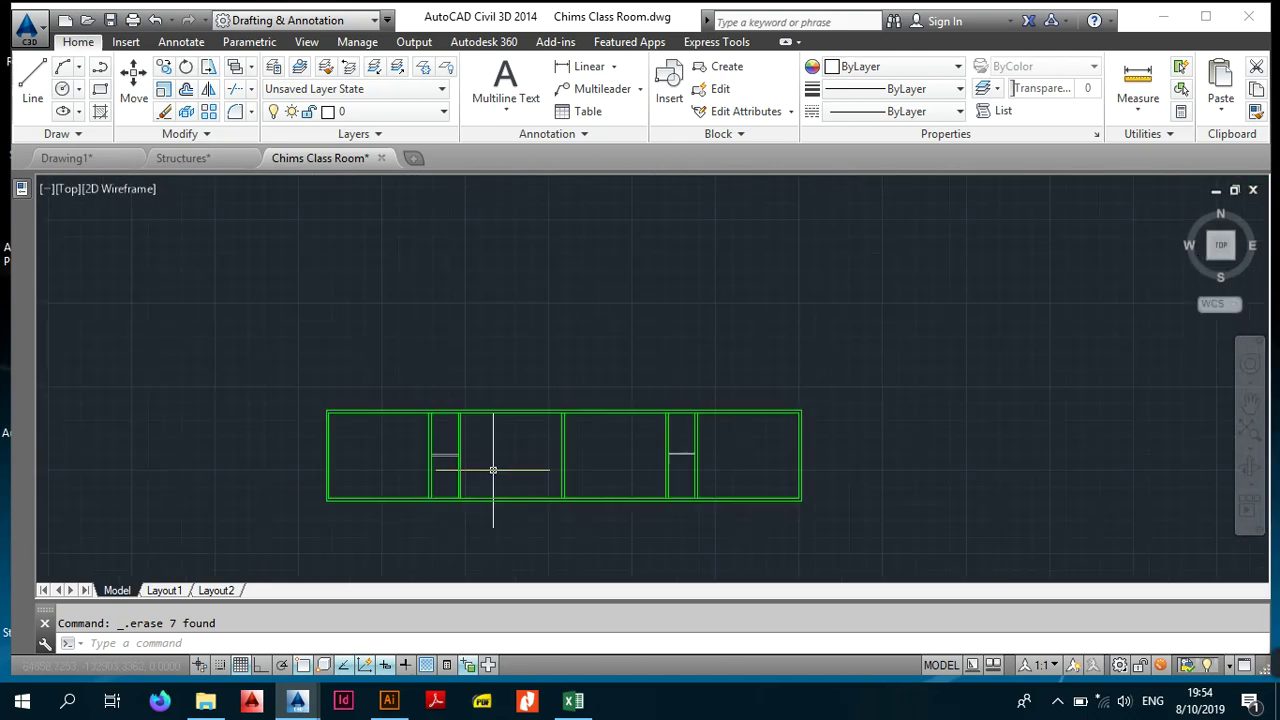
pyautogui.scroll(-5, 489, 466)
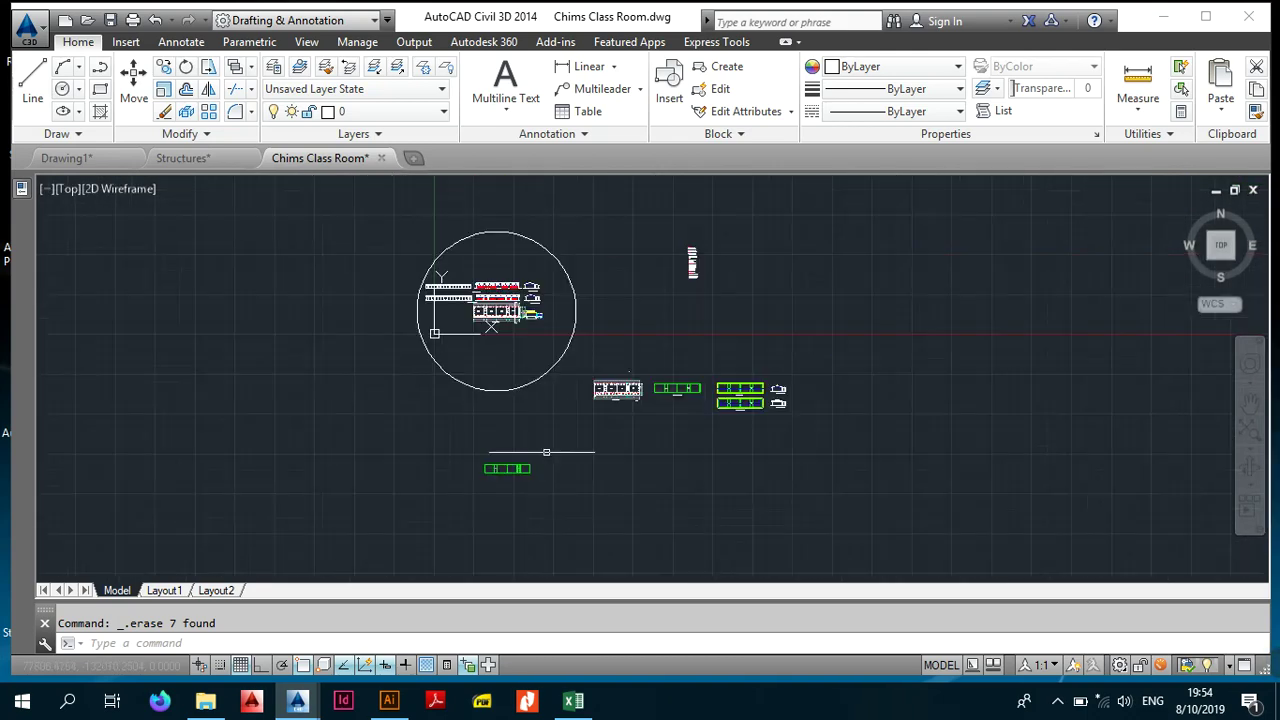
# Step: Examine the gable frame and simple hip frame roof plans of the classroom block
pyautogui.scroll(3, 554, 410)
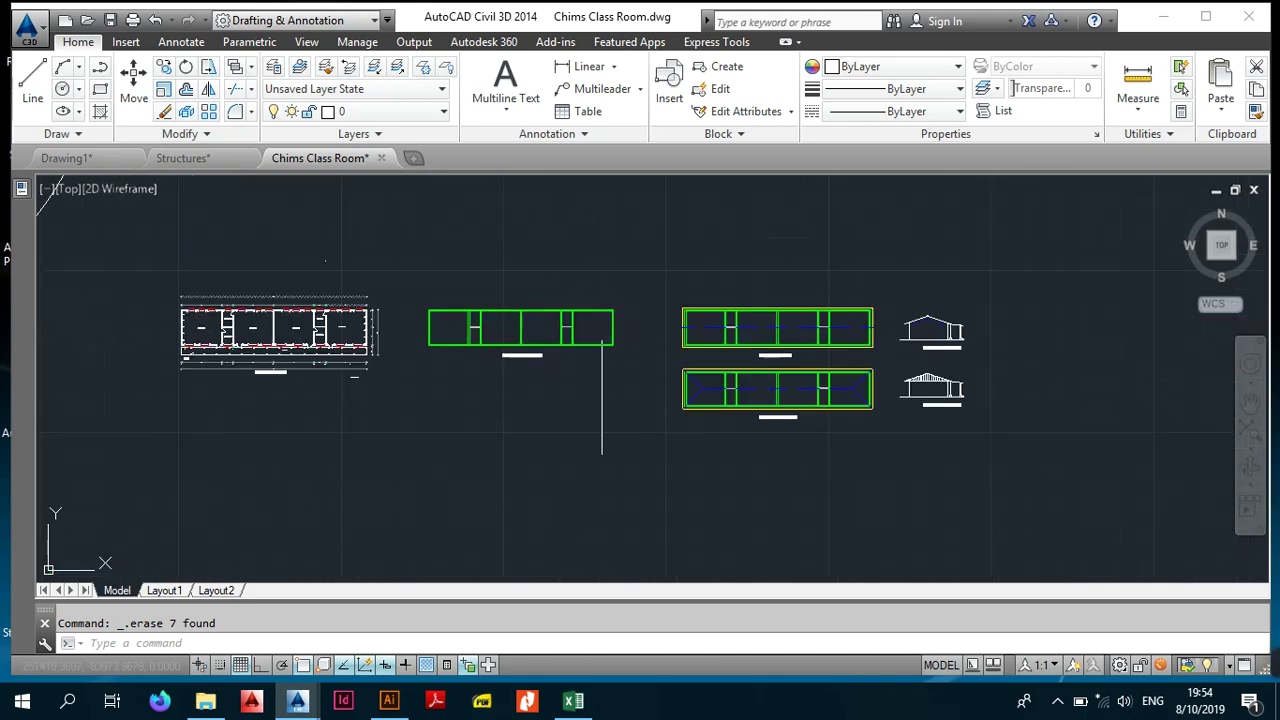
pyautogui.moveTo(796, 357); pyautogui.dragTo(708, 381, button='middle')
pyautogui.scroll(5, 708, 382)
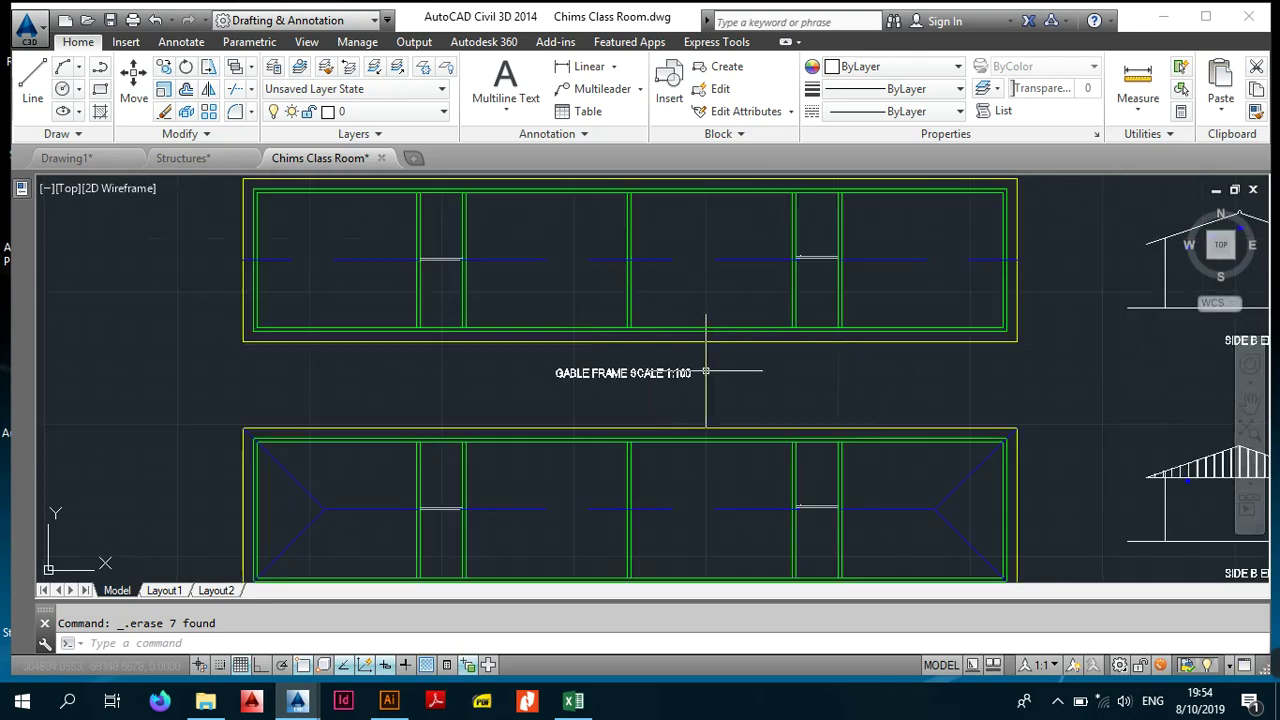
pyautogui.moveTo(671, 372); pyautogui.dragTo(757, 350, button='middle')
pyautogui.scroll(-2, 757, 352)
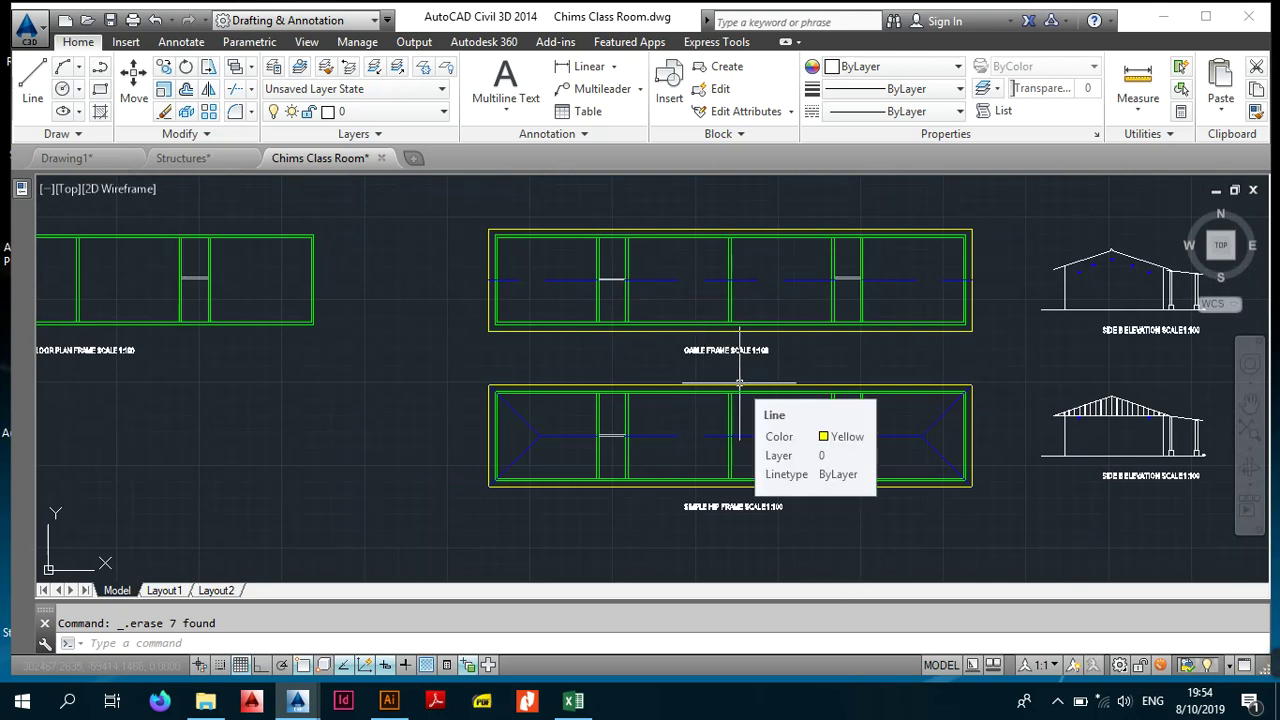
# Step: Compare the bare wall outline with the gable frame and simple hip frame plans, their titles and side elevations
pyautogui.scroll(-5, 740, 381)
pyautogui.moveTo(524, 464); pyautogui.dragTo(720, 337, button='middle')
pyautogui.scroll(4, 507, 363)
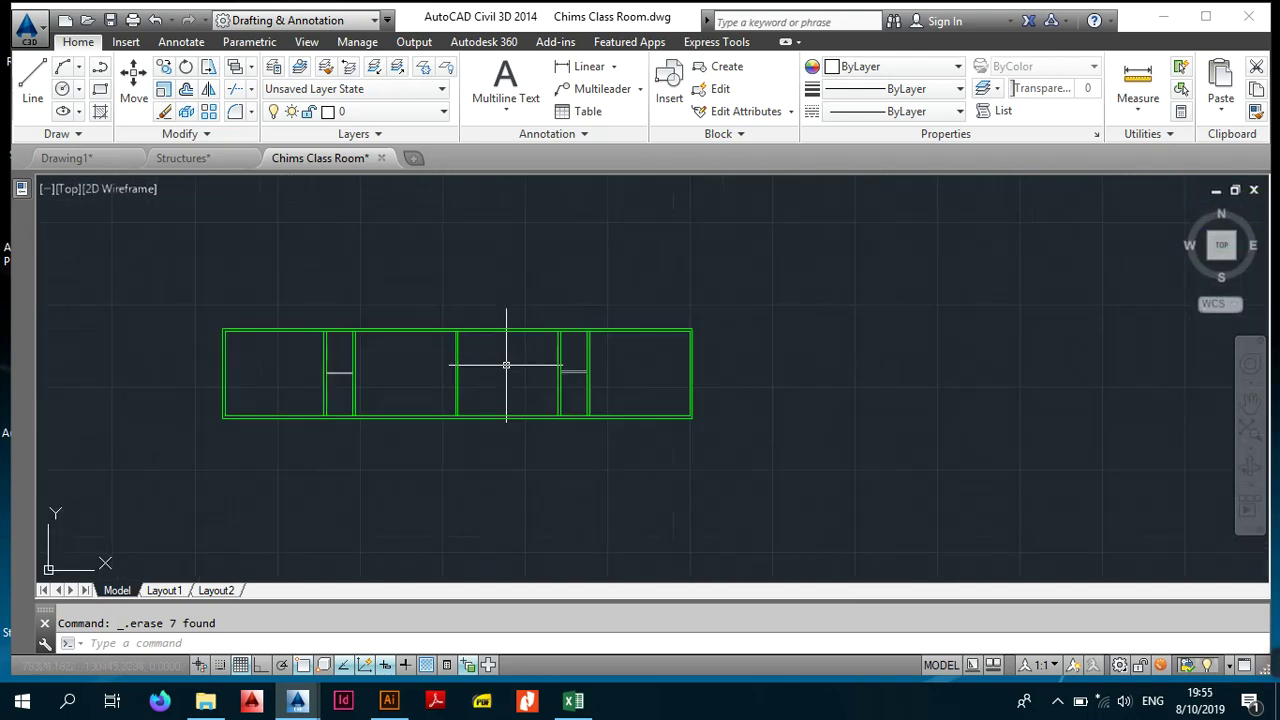
pyautogui.scroll(-4, 507, 365)
pyautogui.moveTo(866, 271); pyautogui.dragTo(506, 443, button='middle')
pyautogui.scroll(3, 667, 403)
pyautogui.scroll(4, 667, 403)
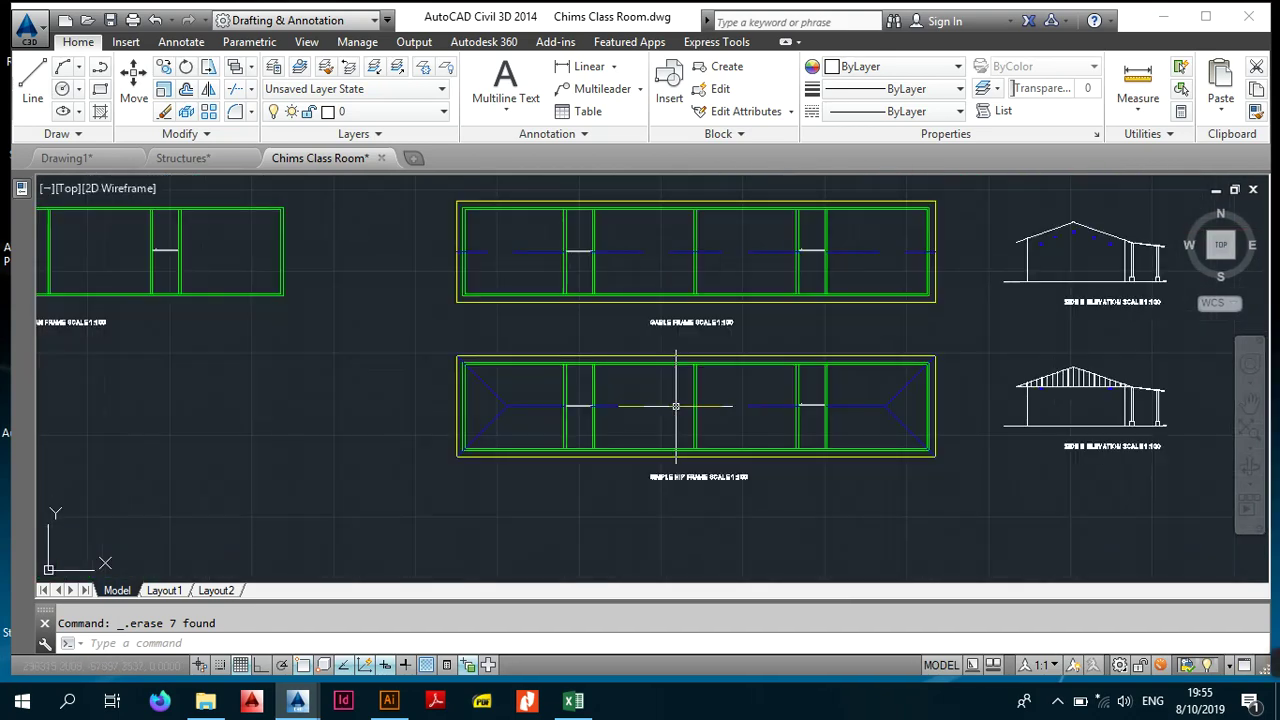
pyautogui.scroll(2, 669, 318)
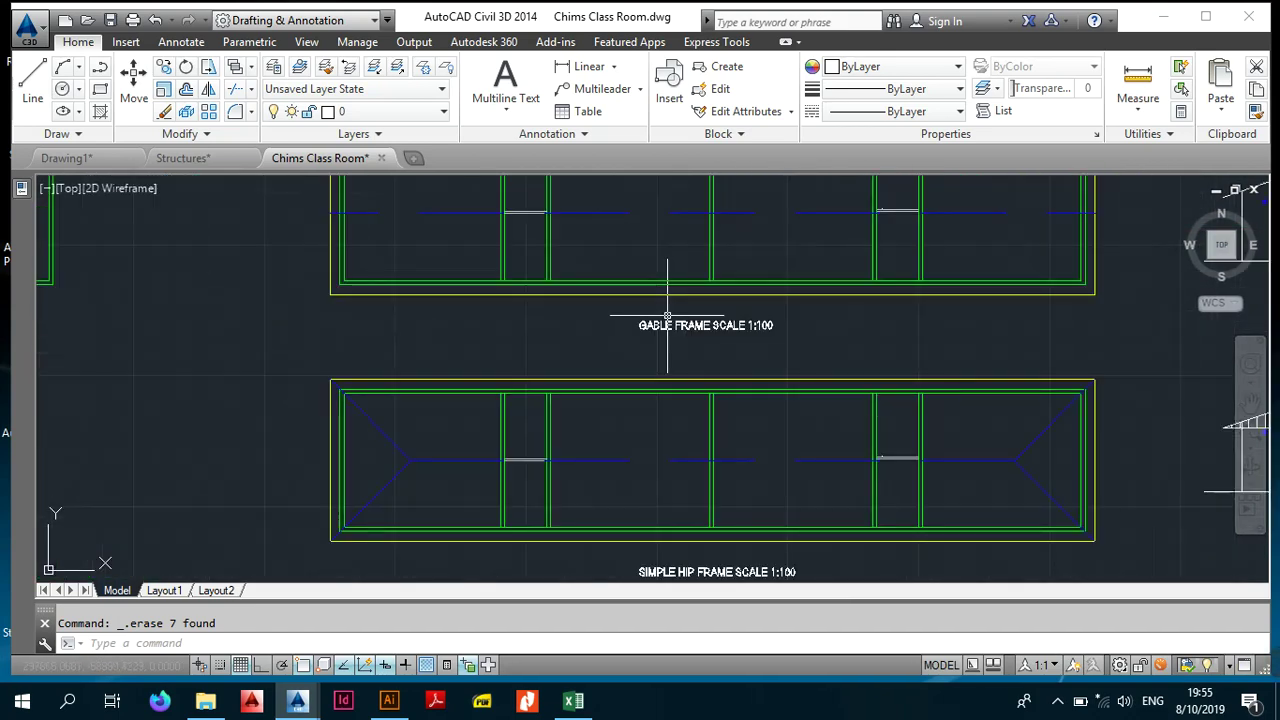
pyautogui.moveTo(685, 316); pyautogui.dragTo(700, 372, button='middle')
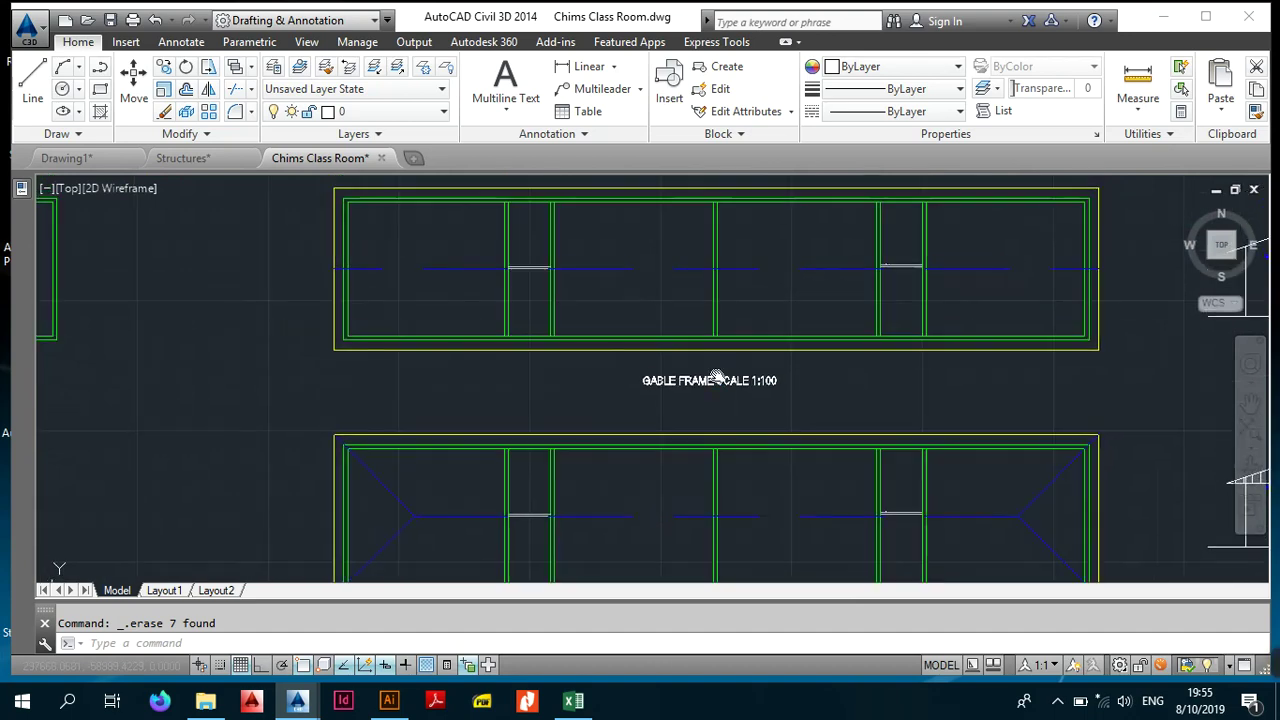
pyautogui.scroll(-3, 700, 398)
pyautogui.scroll(4, 667, 496)
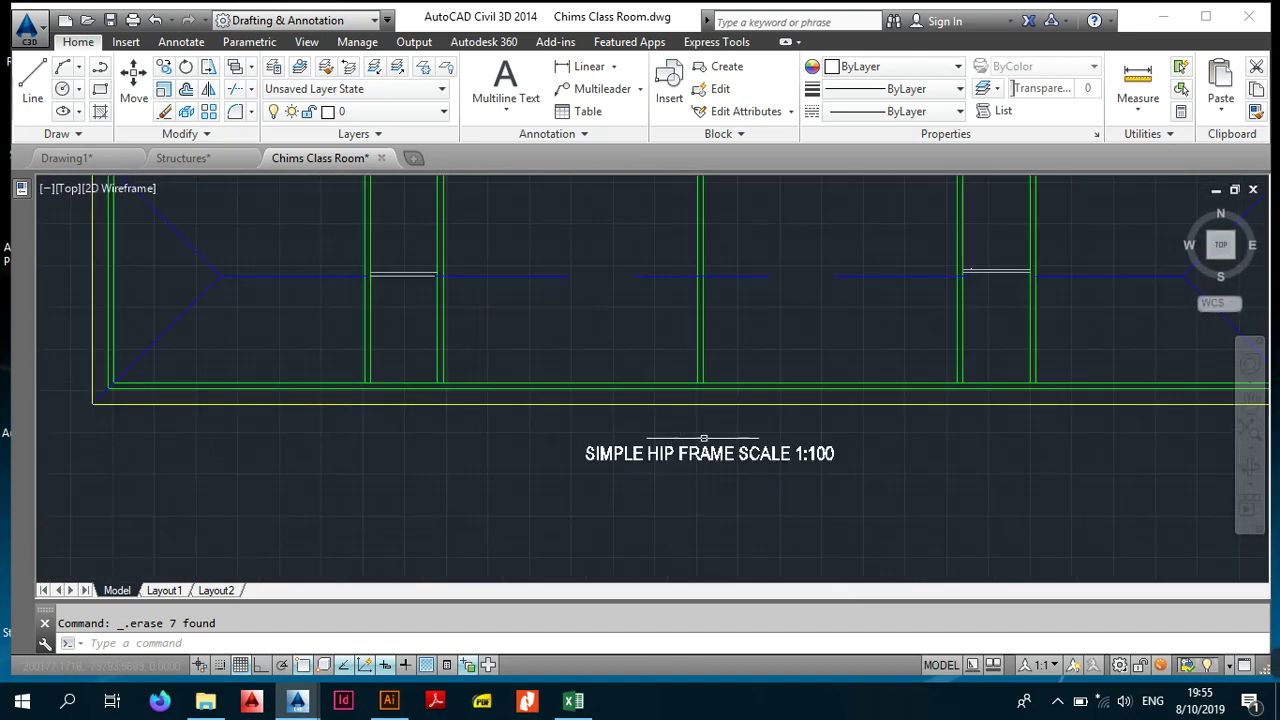
pyautogui.scroll(-4, 706, 440)
pyautogui.moveTo(840, 353)
pyautogui.mouseDown(button='middle')
pyautogui.moveTo(663, 403)
pyautogui.moveTo(589, 391)
pyautogui.mouseUp(button='middle')
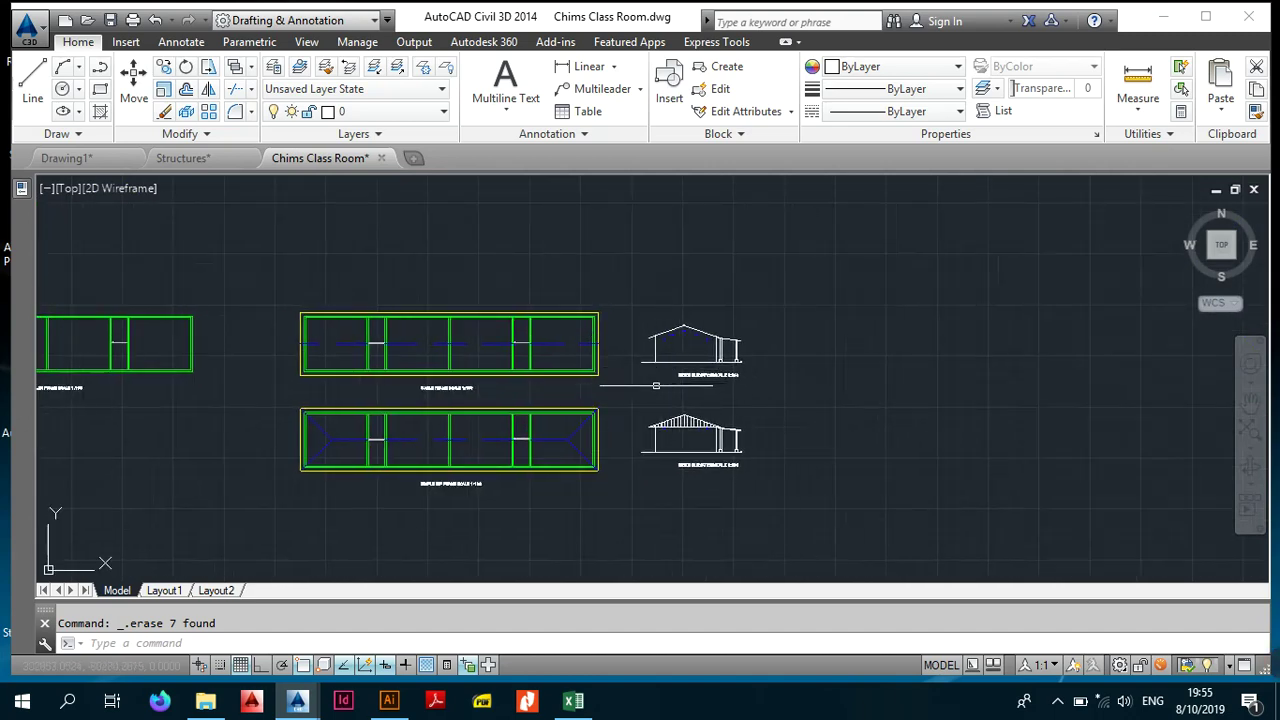
# Step: Examine the side B elevations beside the gable frame and simple hip frame plans, comparing their roof profiles
pyautogui.scroll(4, 550, 366)
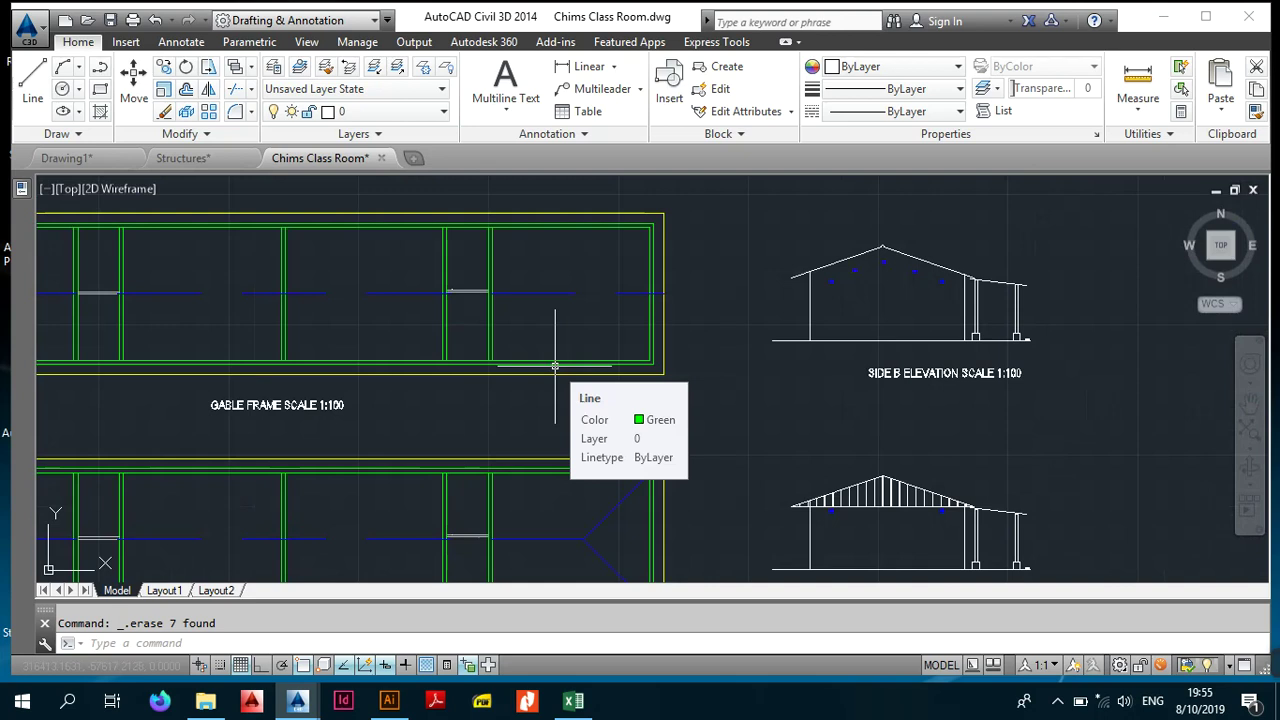
pyautogui.scroll(2, 826, 316)
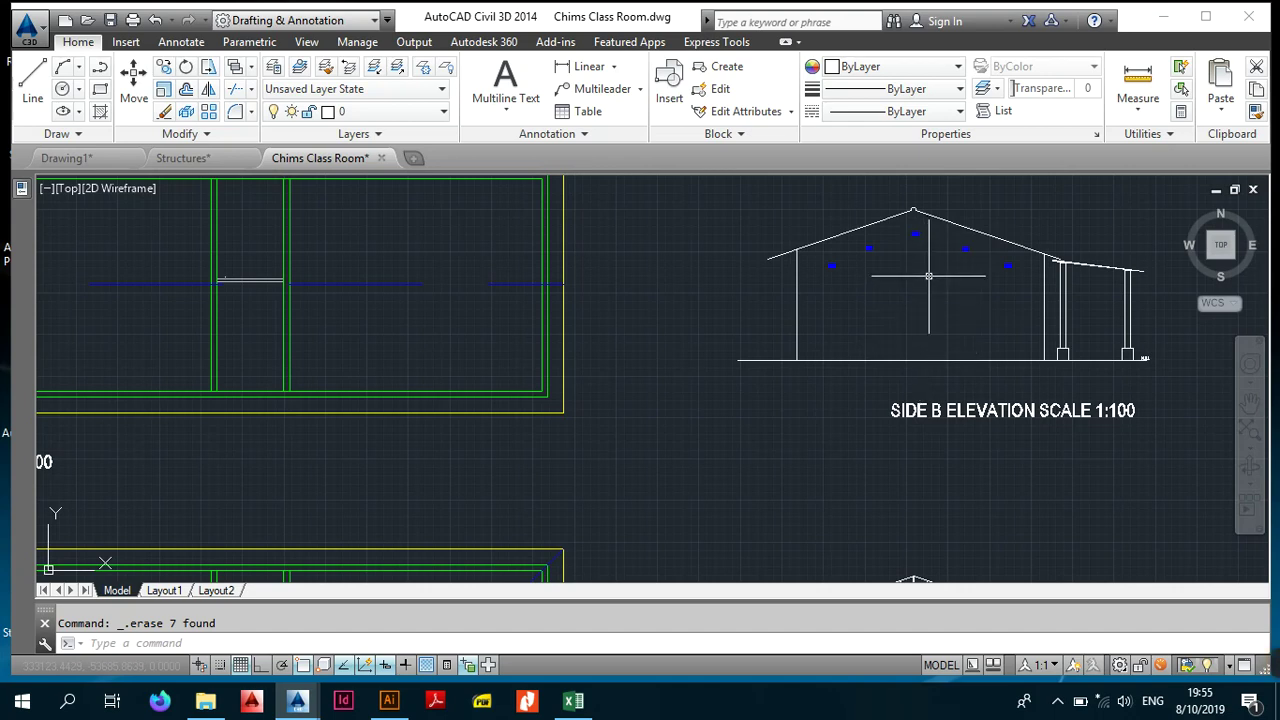
pyautogui.moveTo(922, 300); pyautogui.dragTo(834, 357, button='middle')
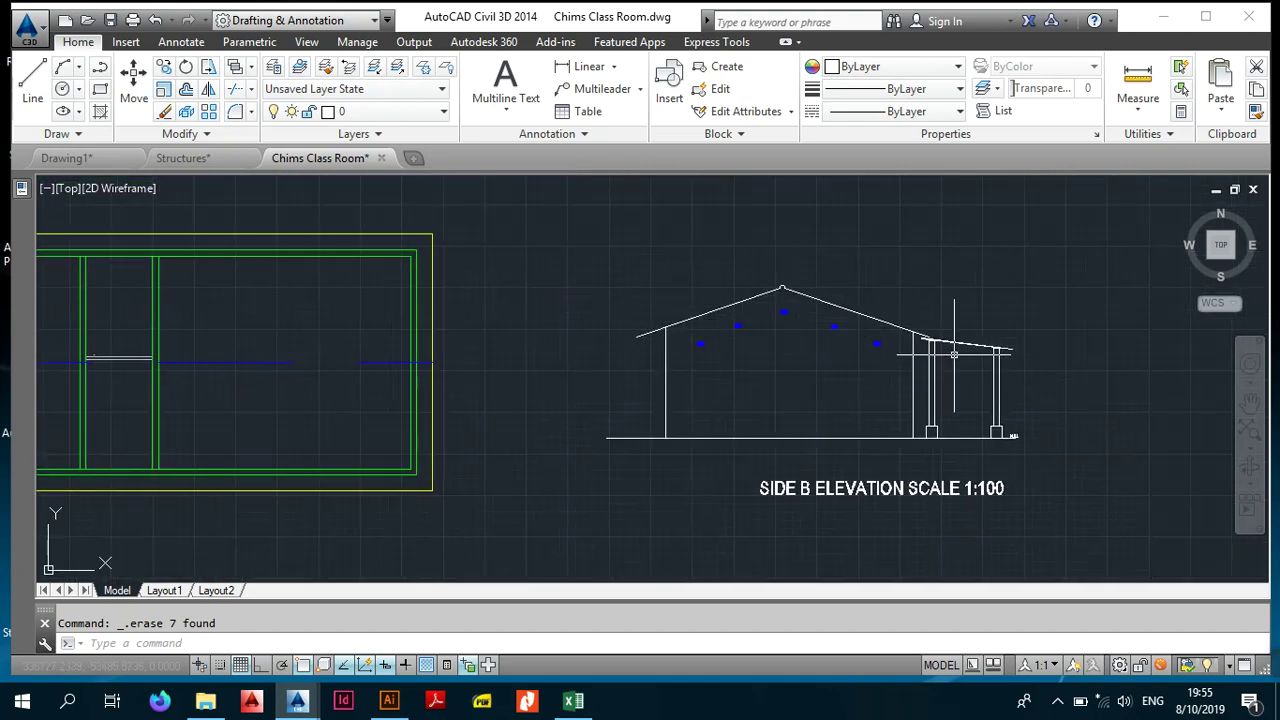
pyautogui.scroll(2, 789, 305)
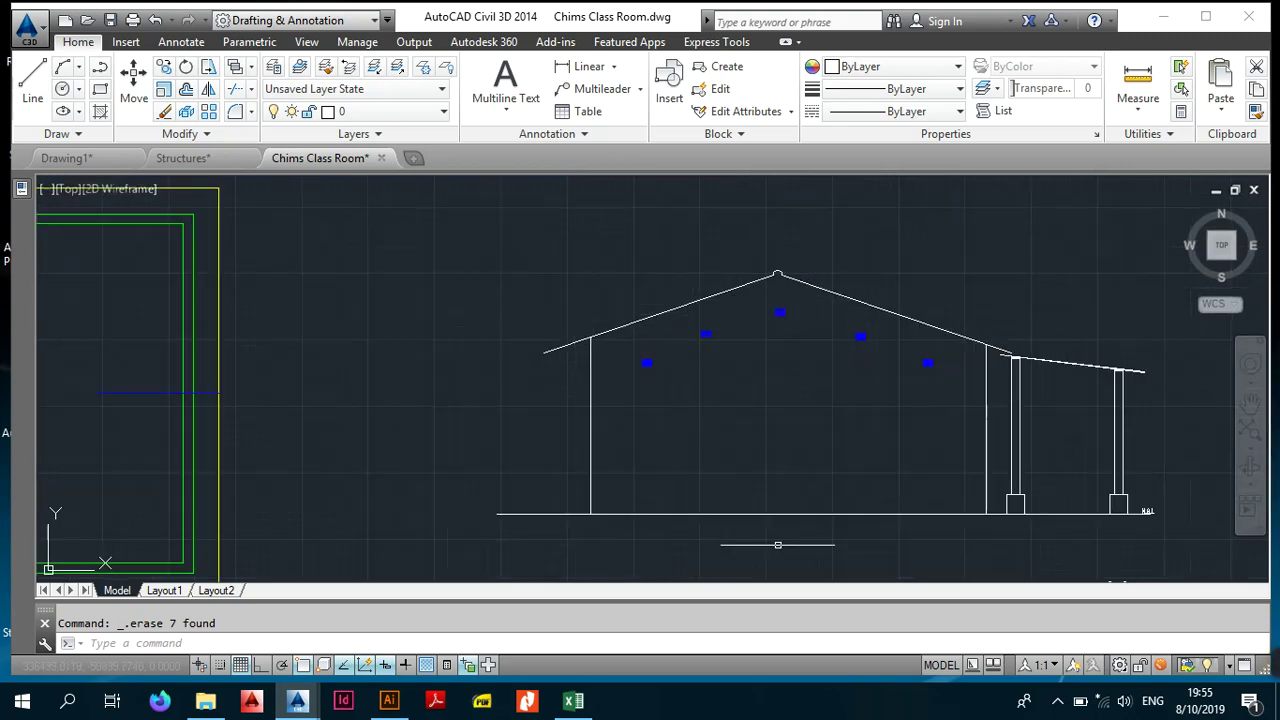
pyautogui.scroll(-4, 671, 443)
pyautogui.moveTo(671, 447); pyautogui.dragTo(671, 257, button='middle')
pyautogui.moveTo(678, 398); pyautogui.dragTo(840, 356, button='middle')
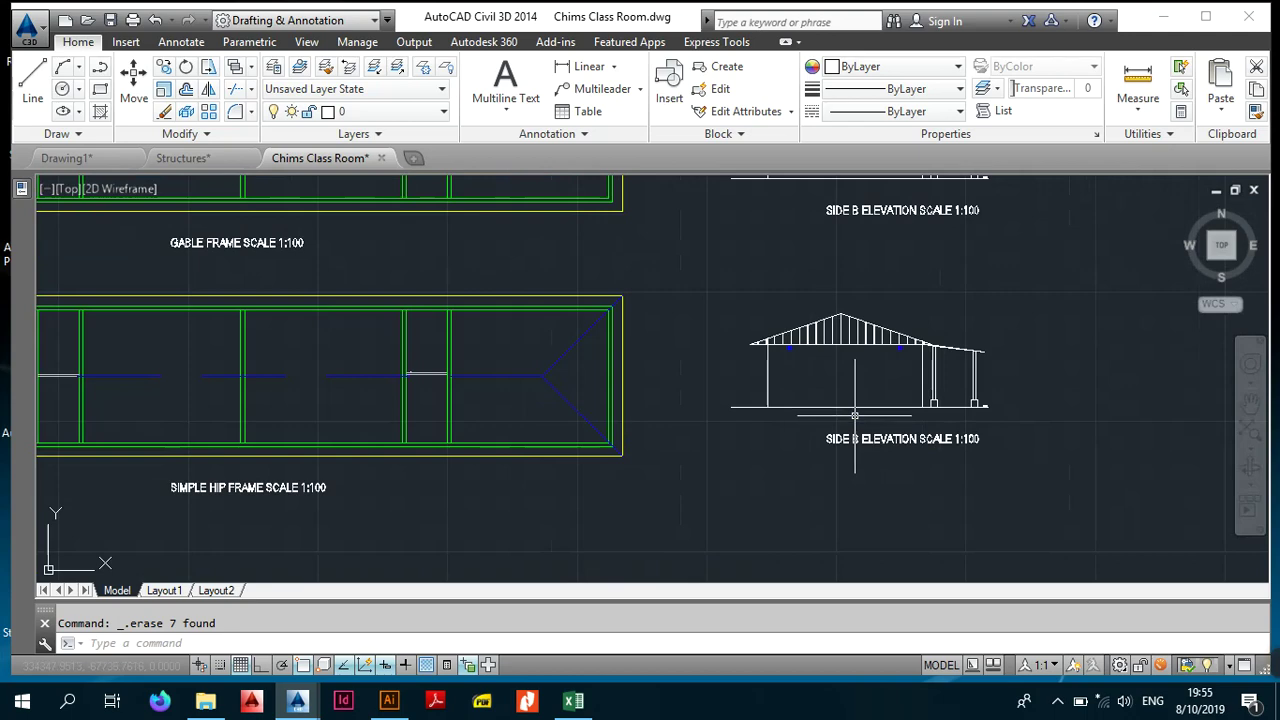
pyautogui.scroll(2, 855, 415)
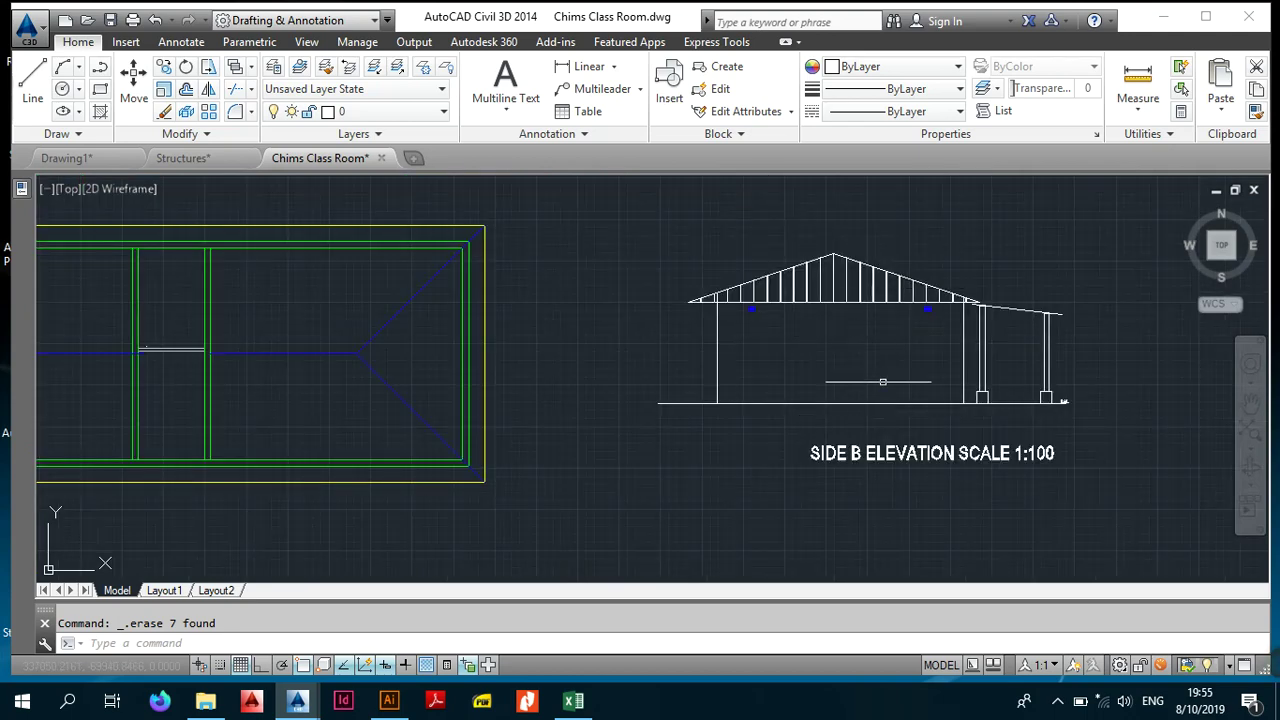
pyautogui.scroll(2, 851, 318)
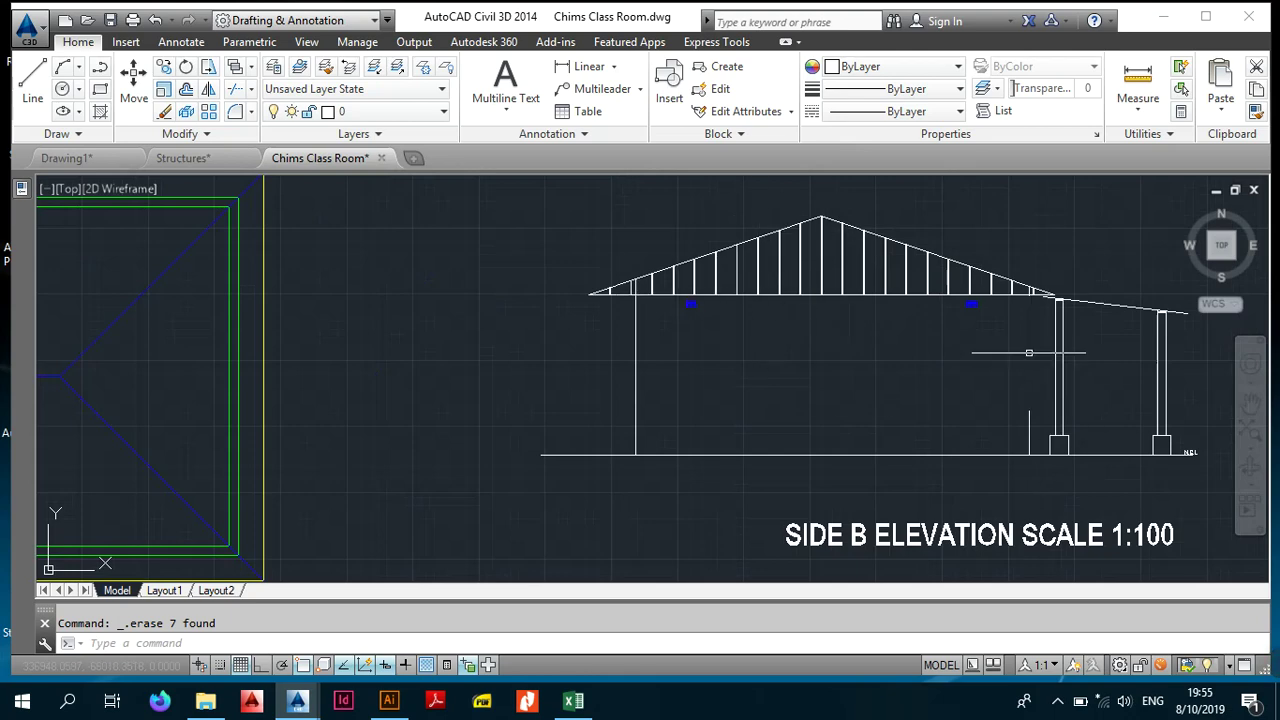
pyautogui.scroll(-6, 1028, 354)
pyautogui.scroll(8, 860, 370)
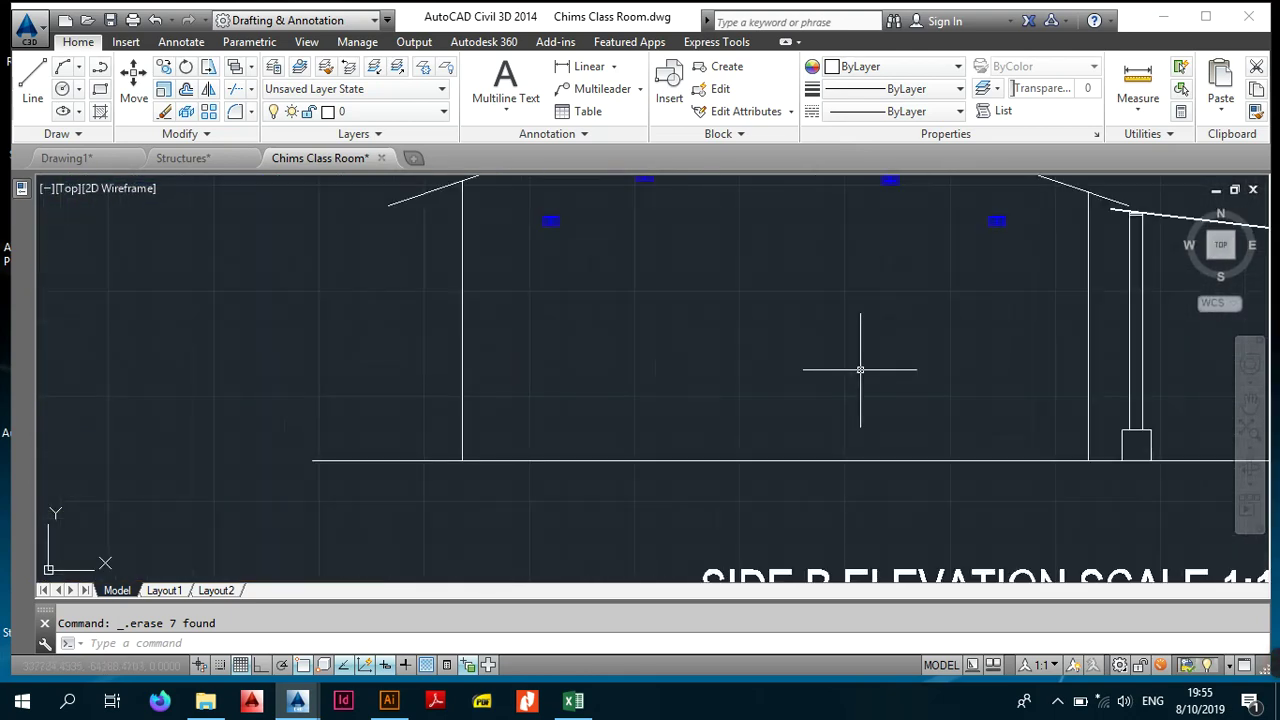
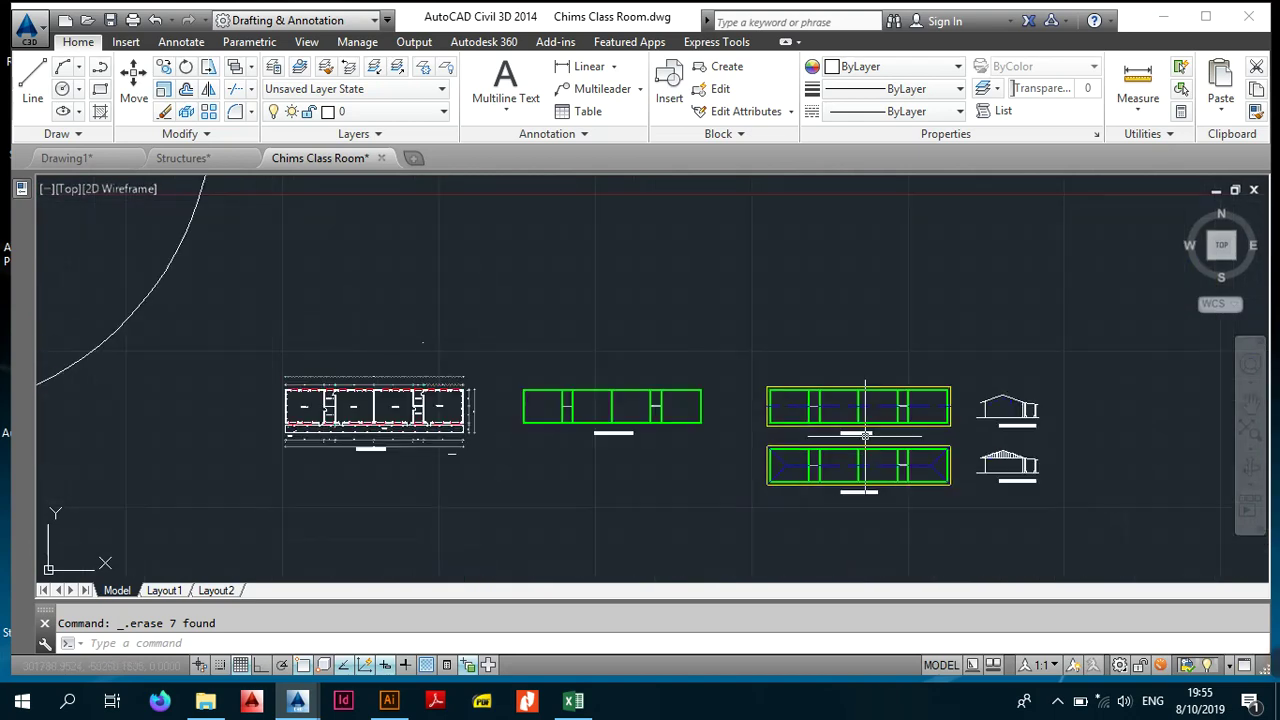
# Step: Locate the separate bare wall outline and examine the back, front and side elevations inside the large circle
pyautogui.moveTo(580, 551); pyautogui.dragTo(1000, 322, button='middle')
pyautogui.scroll(1, 686, 468)
pyautogui.moveTo(444, 490); pyautogui.dragTo(1094, 380, button='middle')
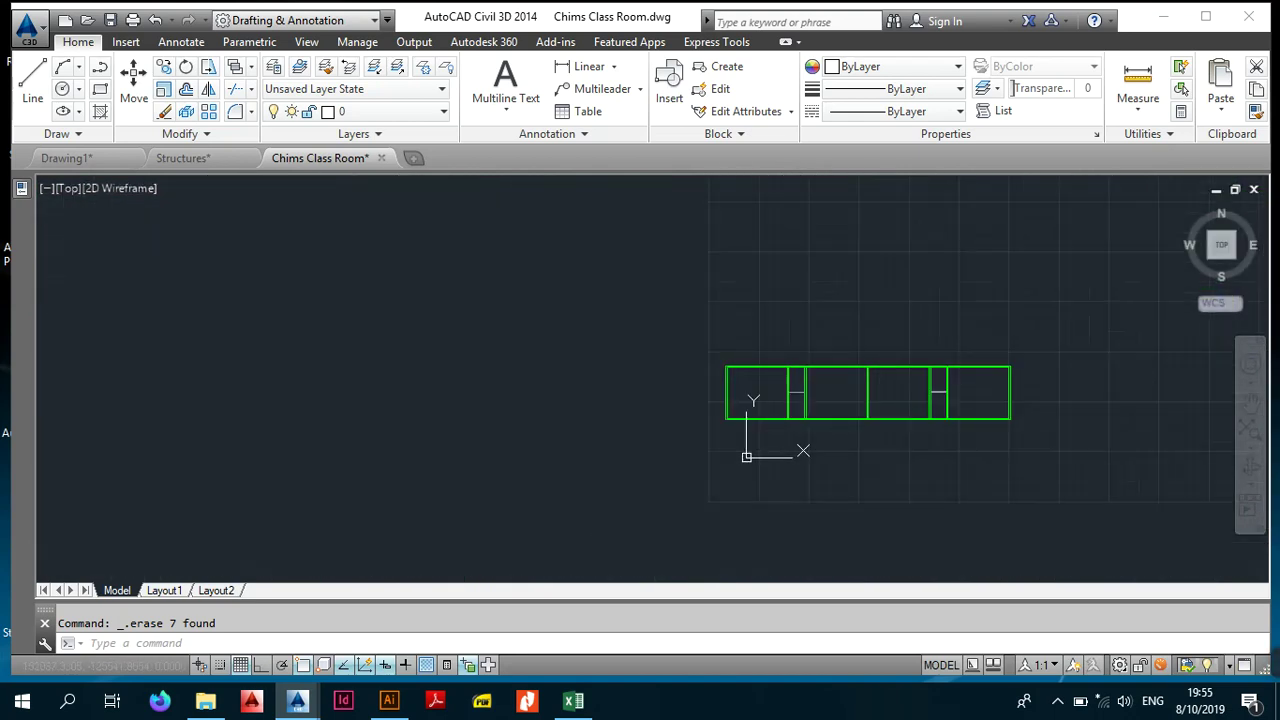
pyautogui.scroll(6, 789, 320)
pyautogui.moveTo(773, 341); pyautogui.dragTo(802, 401, button='middle')
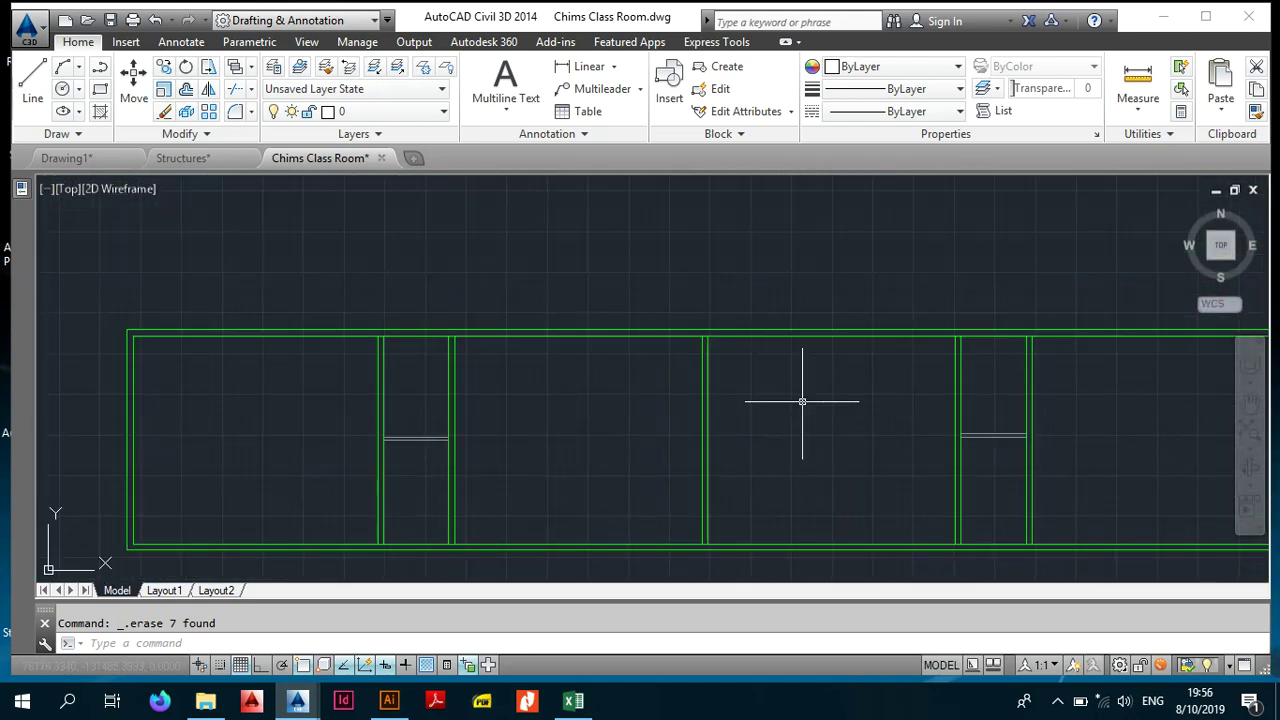
pyautogui.scroll(-13, 786, 384)
pyautogui.moveTo(755, 275); pyautogui.dragTo(729, 480, button='middle')
pyautogui.scroll(12, 786, 333)
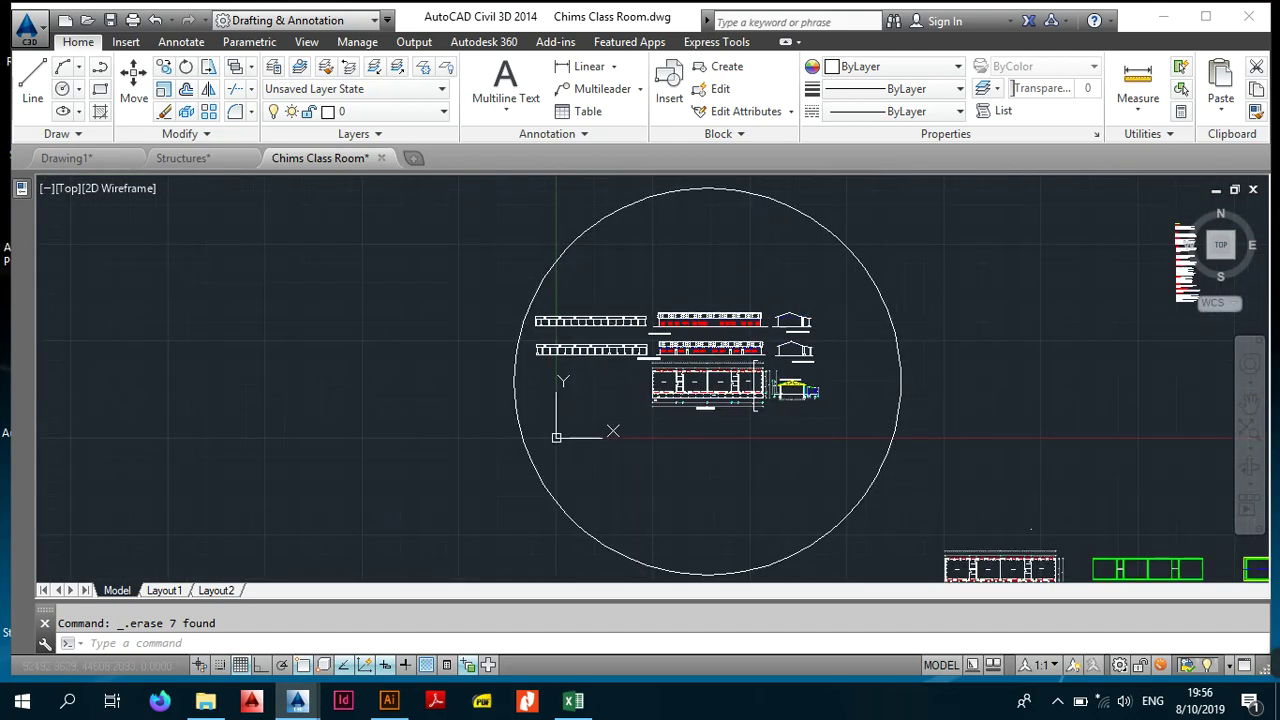
pyautogui.scroll(-2, 520, 300)
pyautogui.moveTo(560, 336)
pyautogui.mouseDown(button='middle')
pyautogui.moveTo(617, 351)
pyautogui.moveTo(1002, 357)
pyautogui.mouseUp(button='middle')
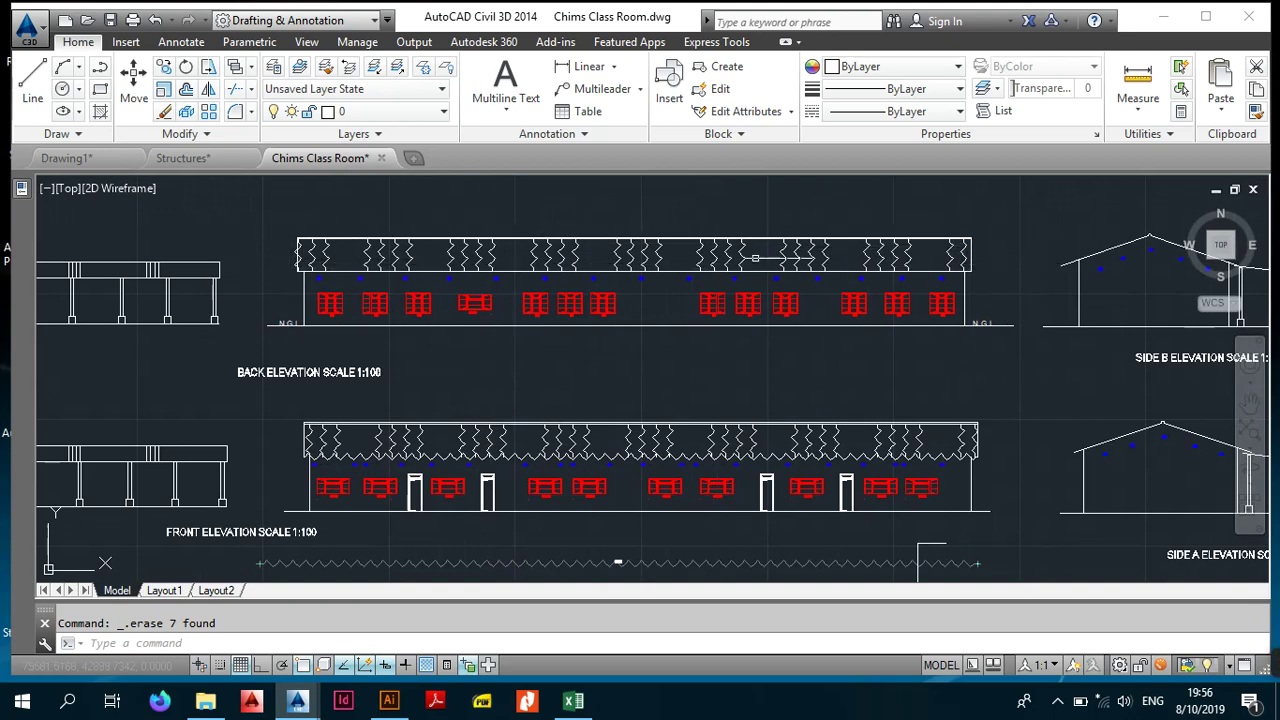
pyautogui.moveTo(957, 289); pyautogui.dragTo(427, 292, button='middle')
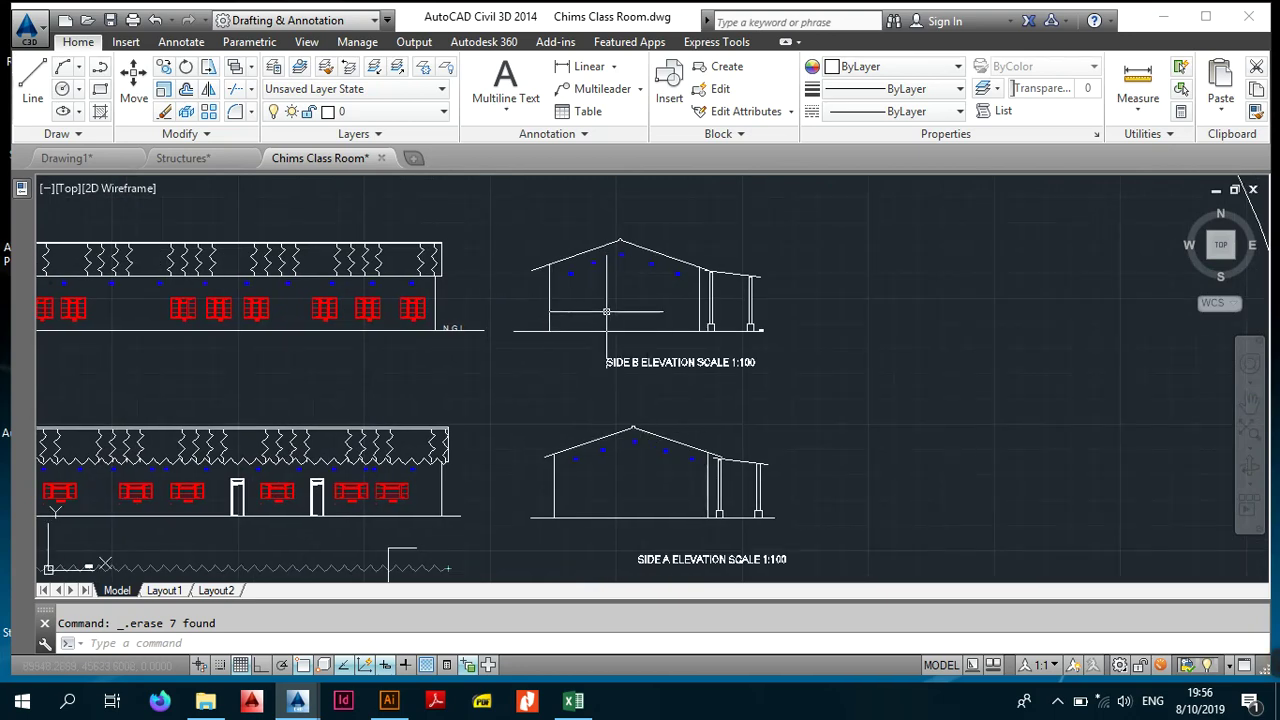
pyautogui.scroll(-10, 606, 312)
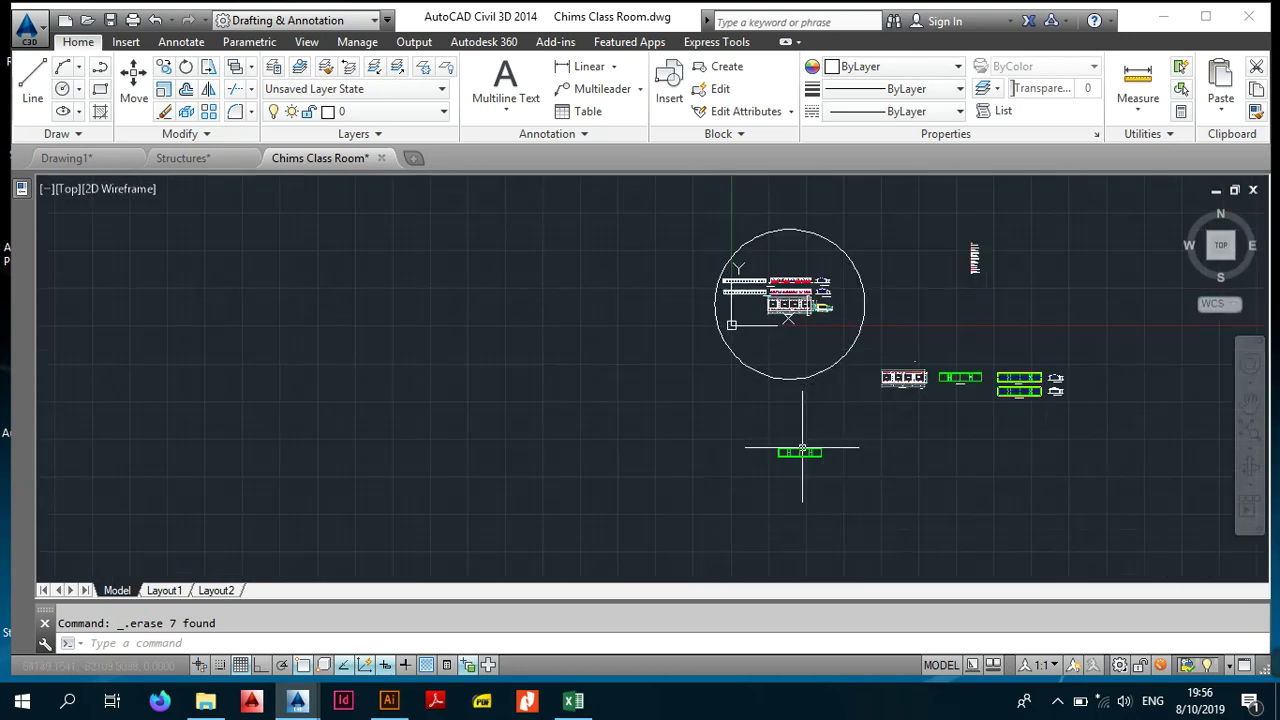
# Step: Offset the upper and left outer wall lines of the separate bare outline outward by 600
pyautogui.scroll(10, 801, 450)
pyautogui.scroll(2, 750, 300)
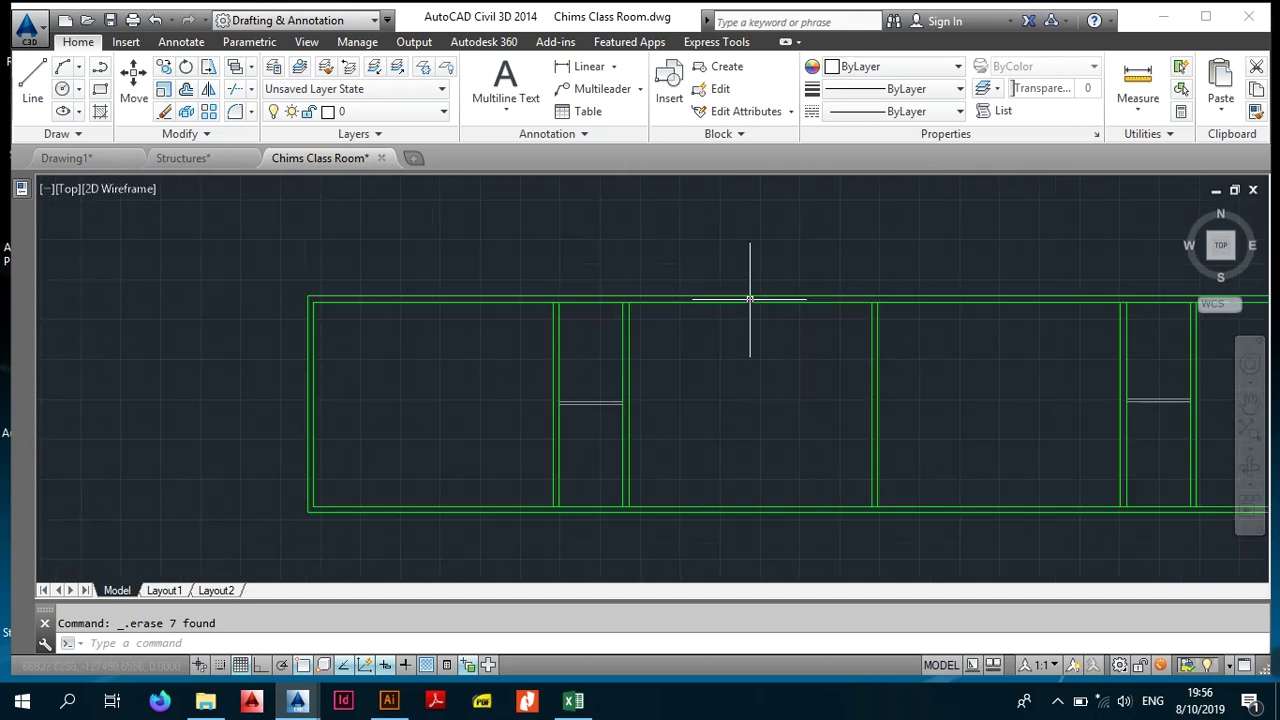
pyautogui.click(750, 299)
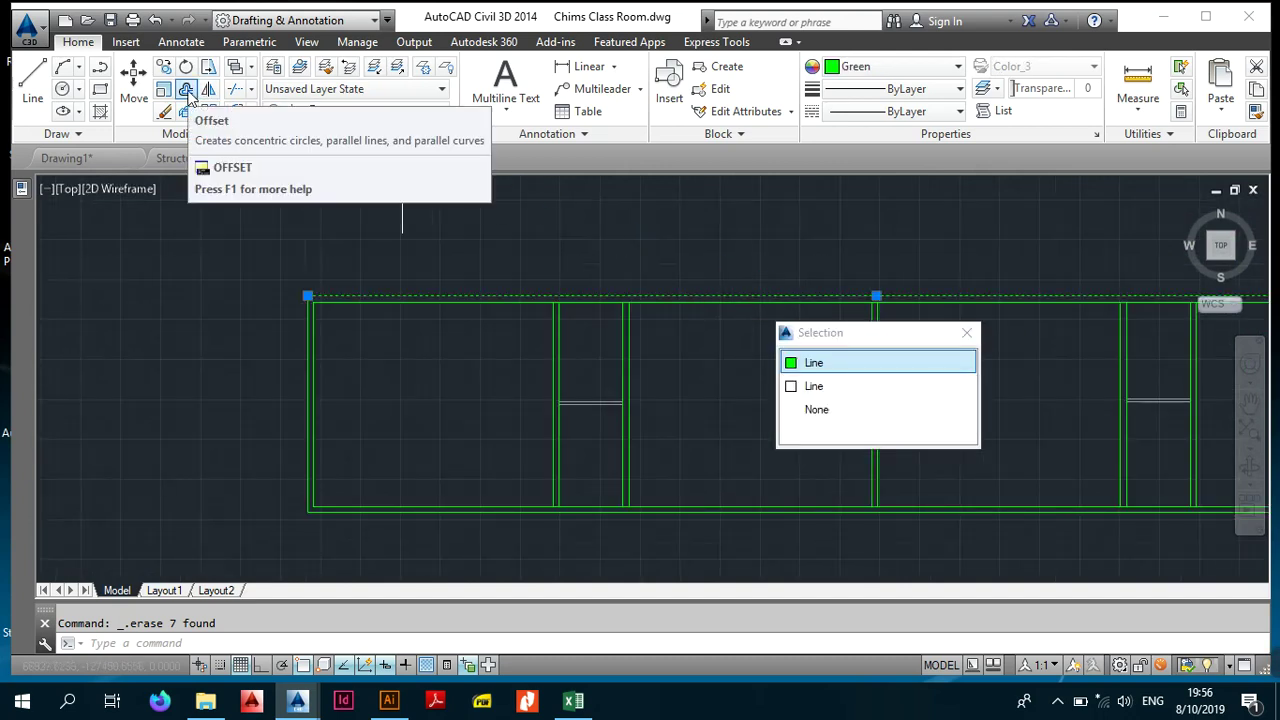
pyautogui.click(189, 90)
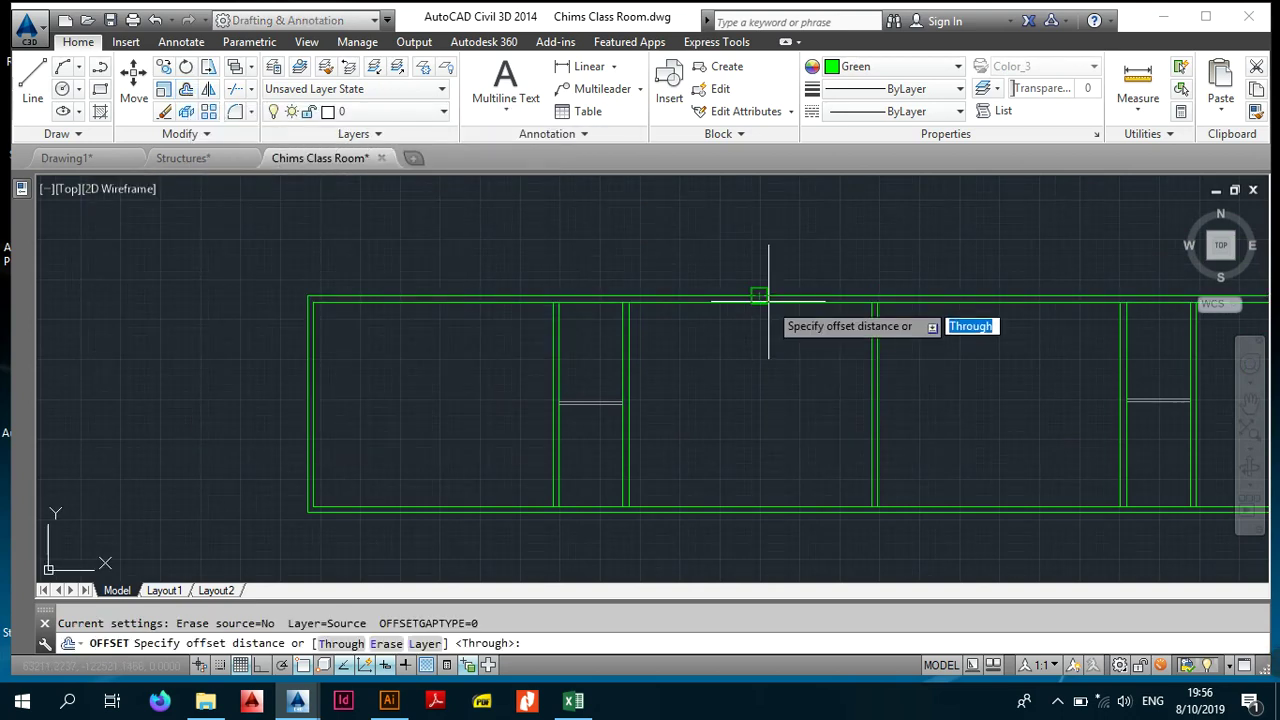
pyautogui.write('600')
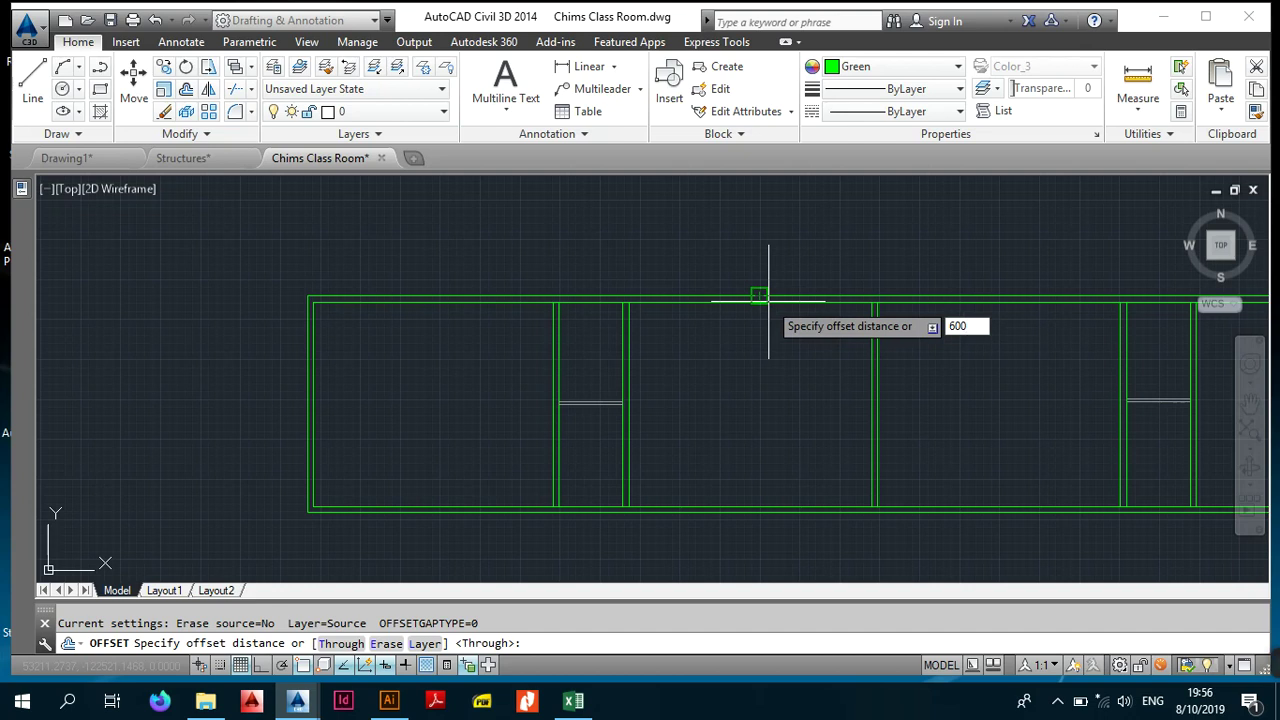
pyautogui.press('Return')
pyautogui.click(760, 297)
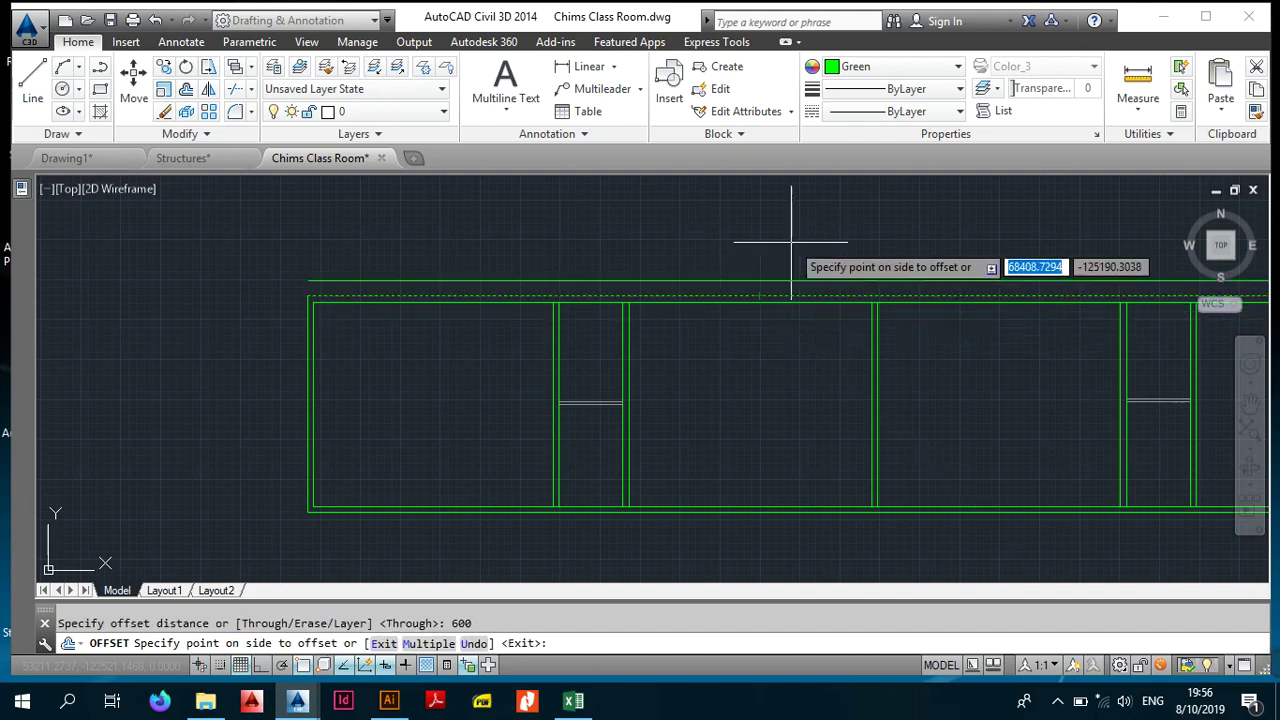
pyautogui.click(790, 229)
pyautogui.scroll(2, 309, 384)
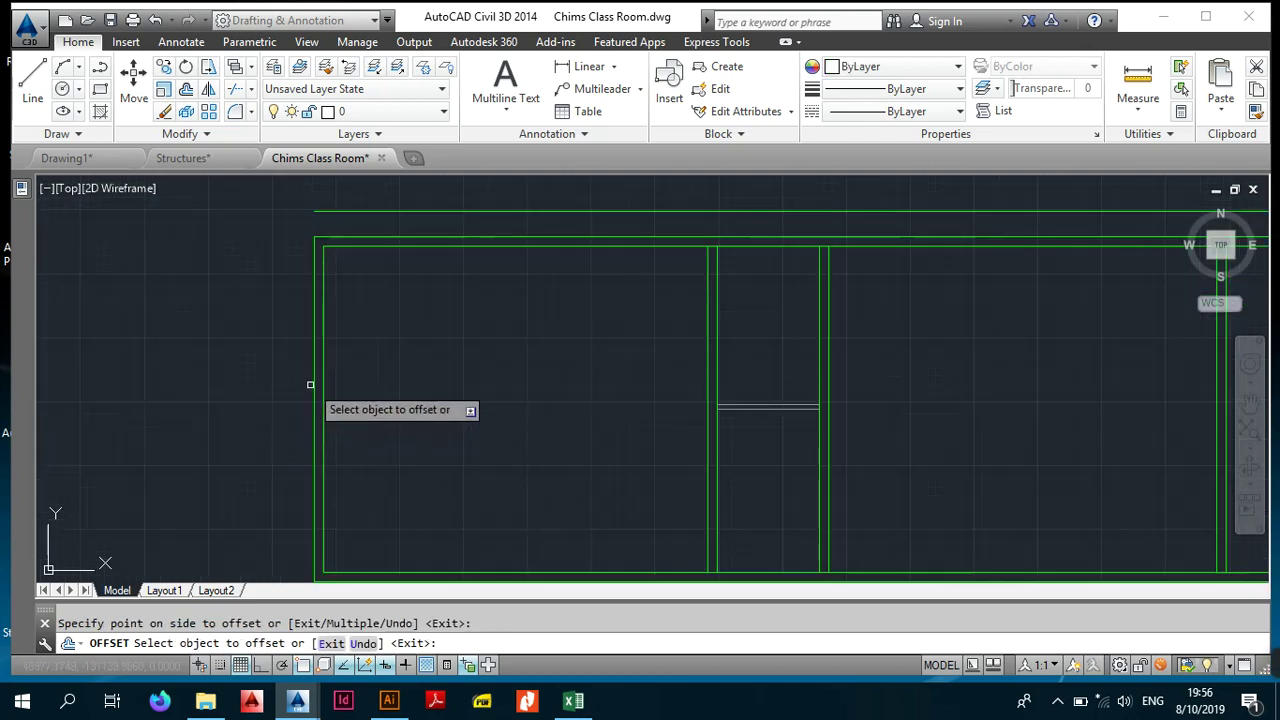
pyautogui.click(310, 384)
pyautogui.click(194, 371)
pyautogui.scroll(-2, 317, 366)
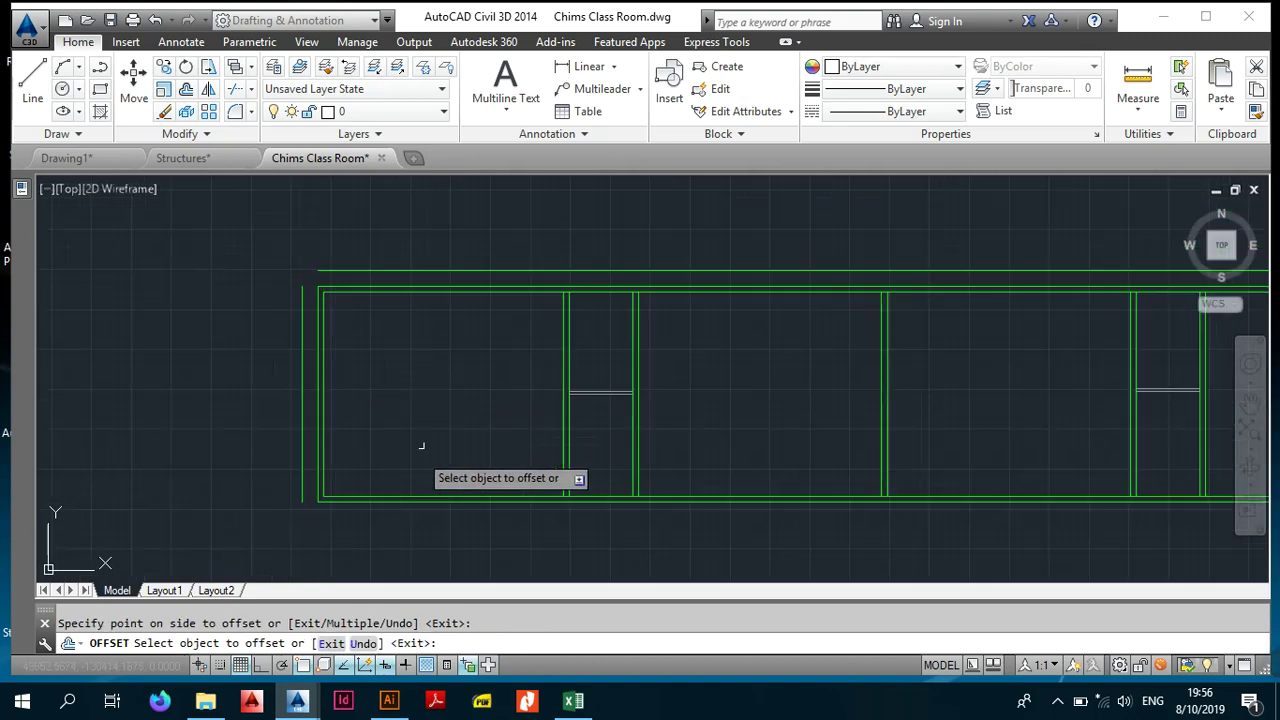
# Step: Offset the lower and right outer wall lines of the bare outline outward by the same 600 distance
pyautogui.scroll(6, 486, 514)
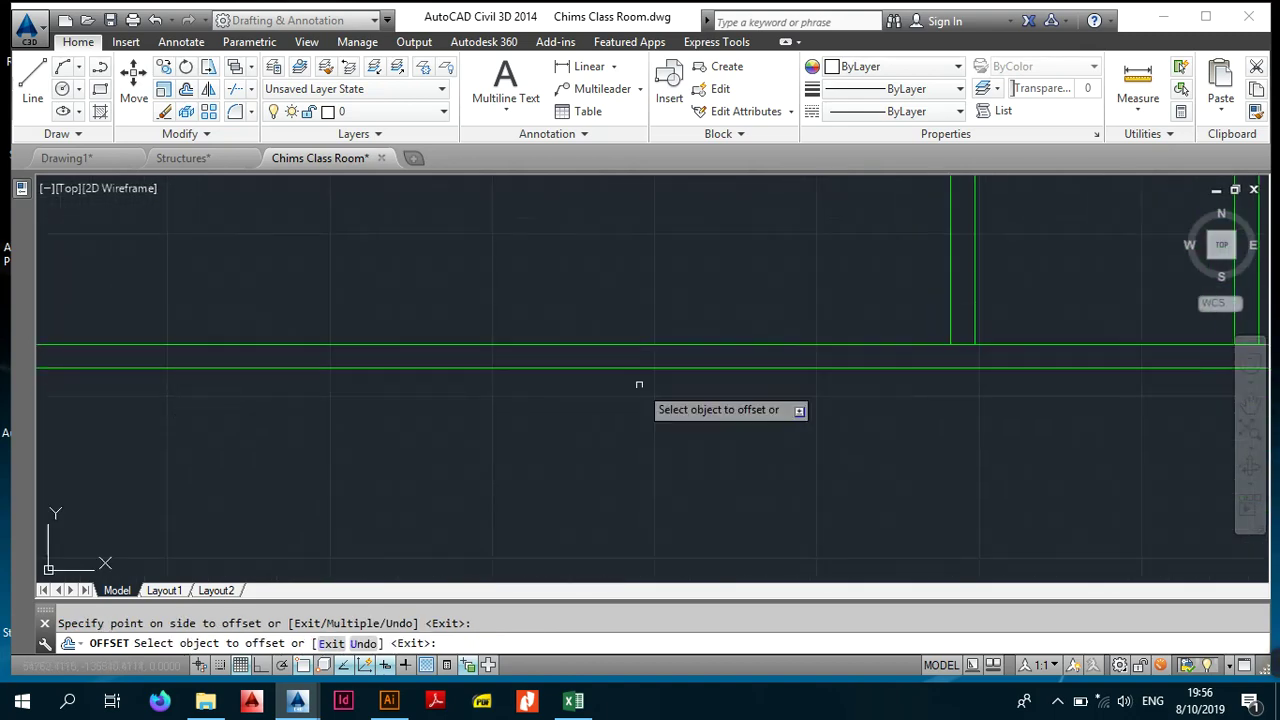
pyautogui.scroll(-2, 639, 384)
pyautogui.click(643, 376)
pyautogui.click(644, 430)
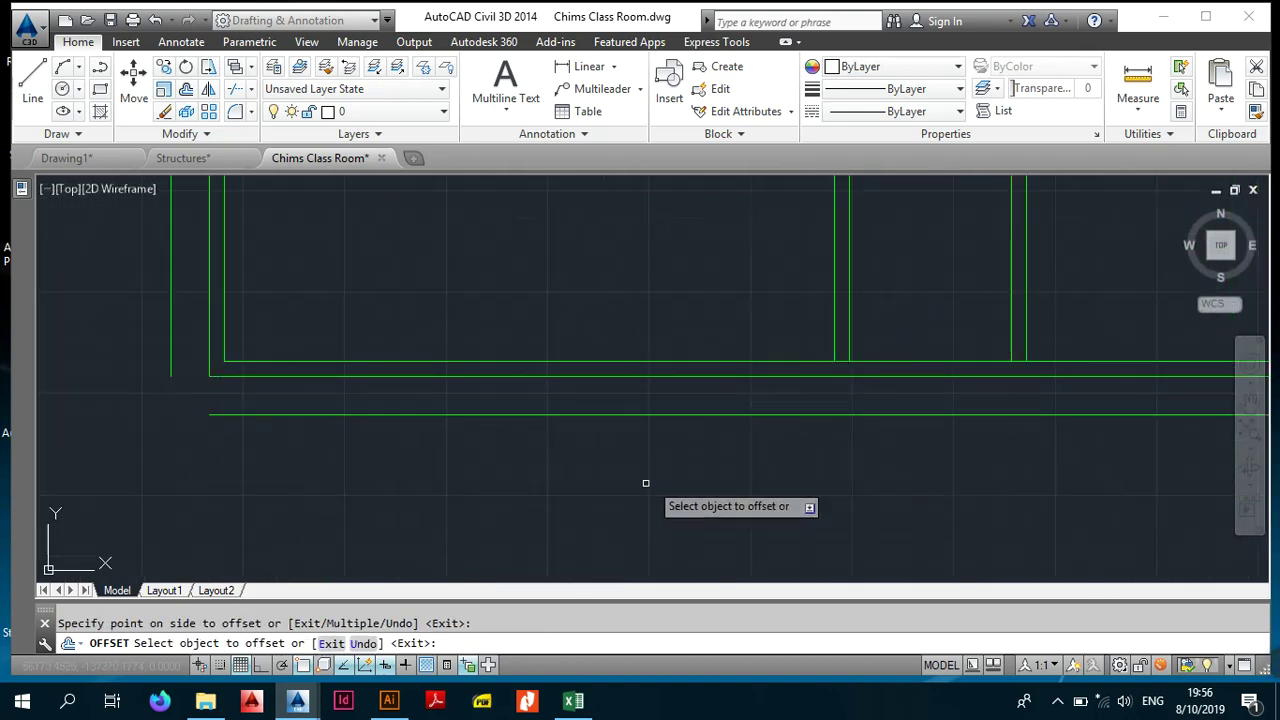
pyautogui.moveTo(840, 410); pyautogui.dragTo(1183, 416, button='middle')
pyautogui.scroll(-1, 606, 446)
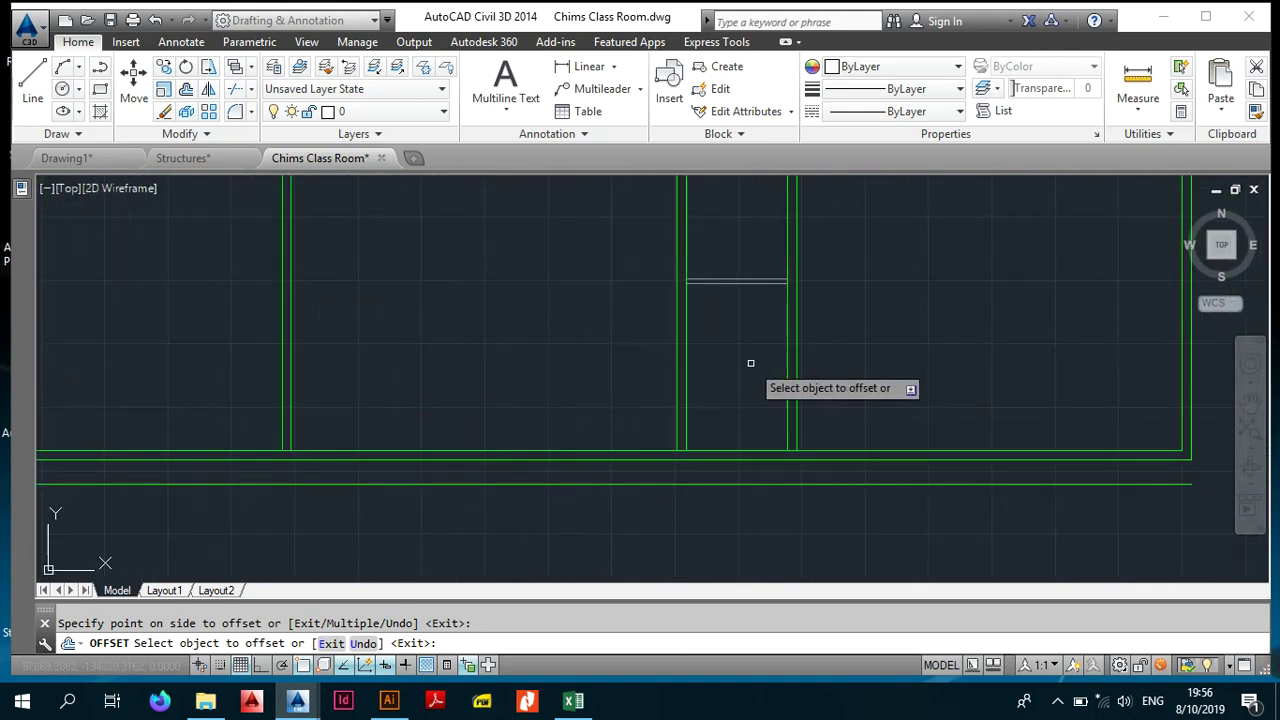
pyautogui.scroll(-2, 700, 363)
pyautogui.scroll(5, 672, 350)
pyautogui.click(643, 327)
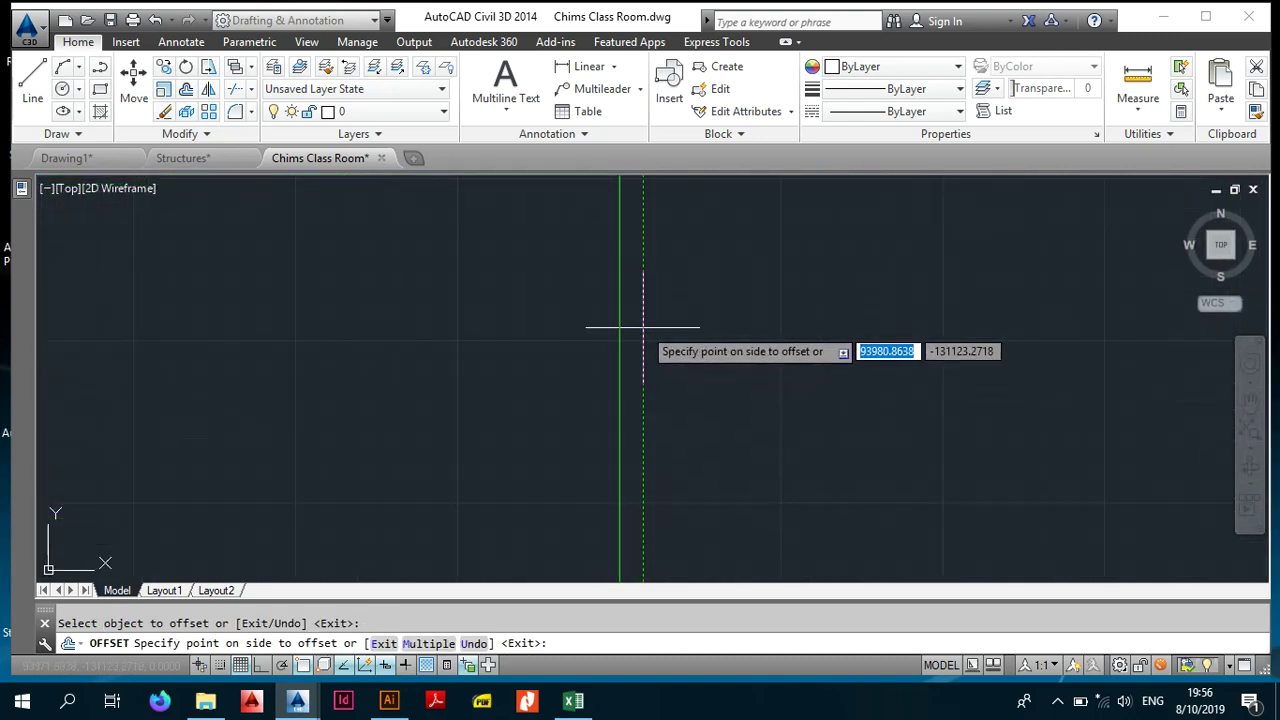
pyautogui.click(868, 357)
pyautogui.scroll(-5, 574, 403)
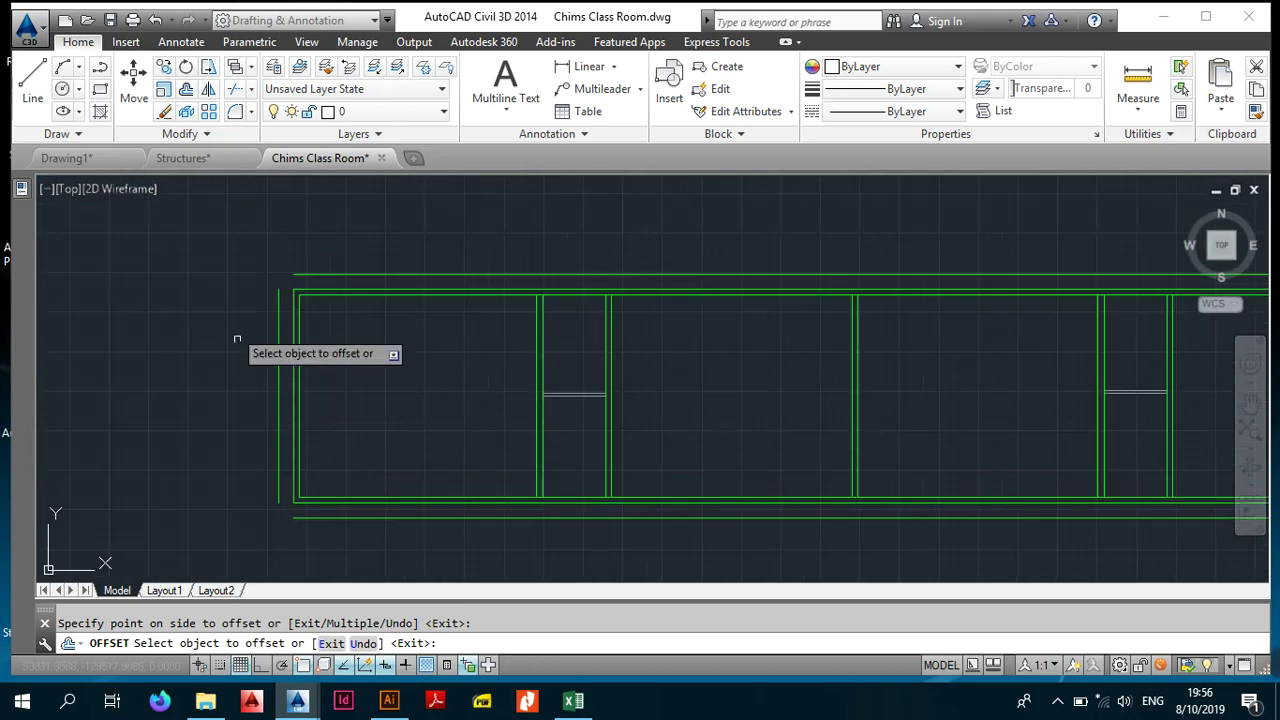
pyautogui.press('Escape')
# Step: Fillet the offset roof lines into sharp corners at the upper-left and lower-left of the outline
pyautogui.click(236, 116)
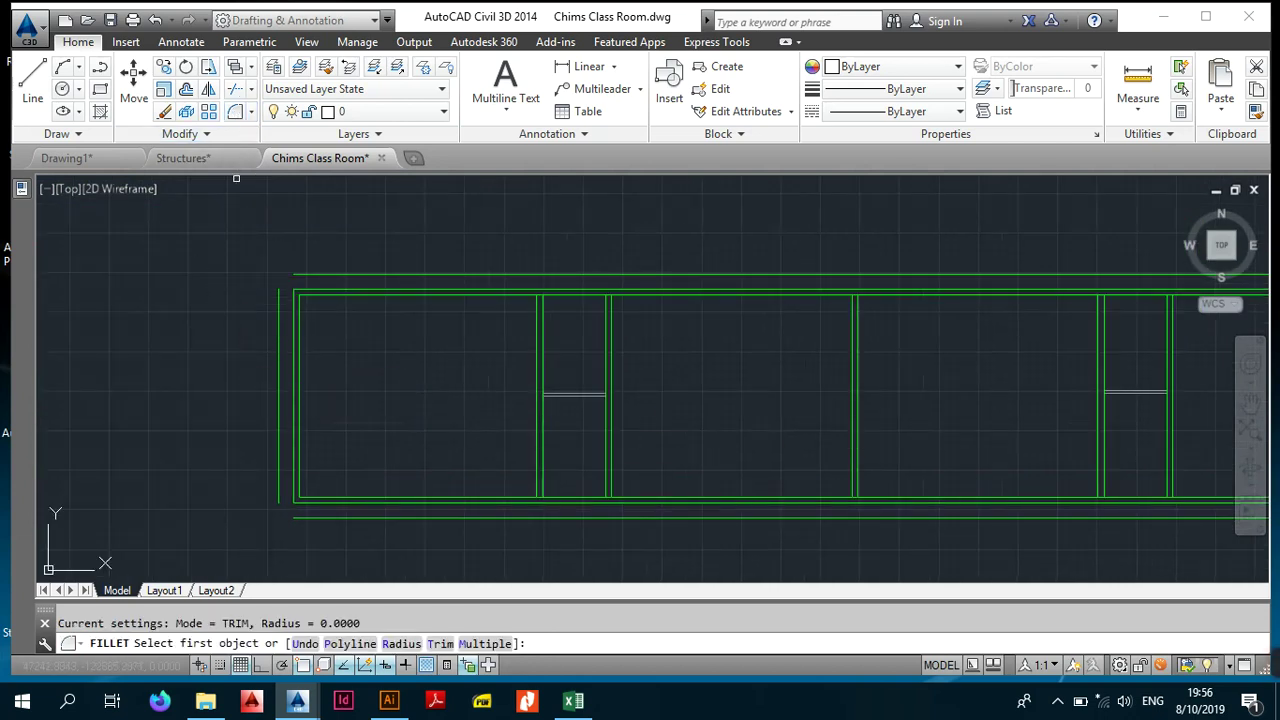
pyautogui.click(297, 274)
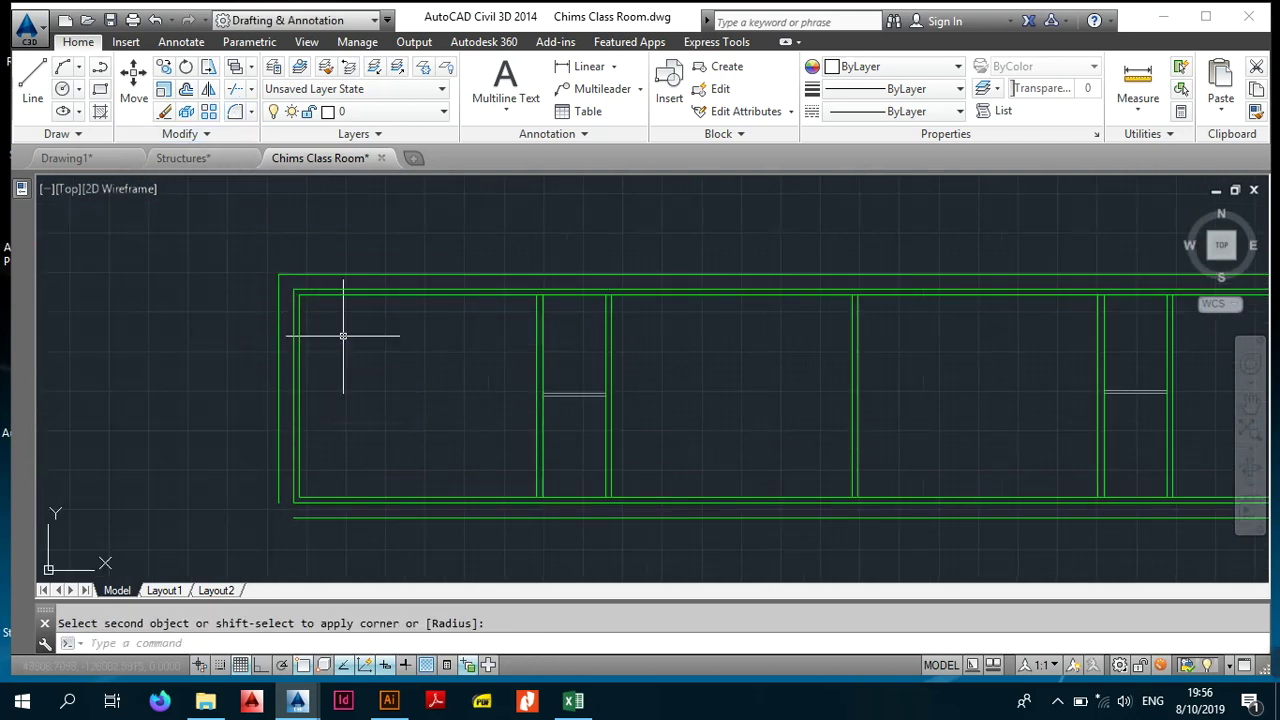
pyautogui.press('Escape')
pyautogui.click(236, 114)
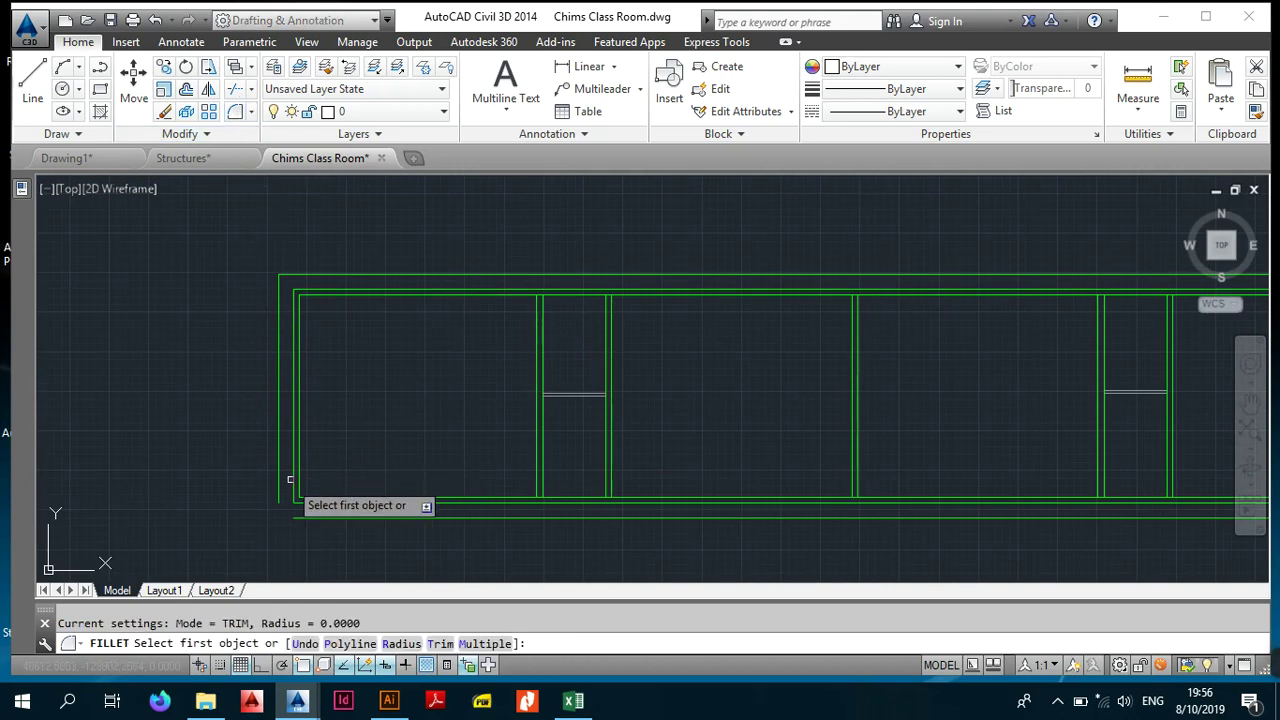
pyautogui.click(318, 518)
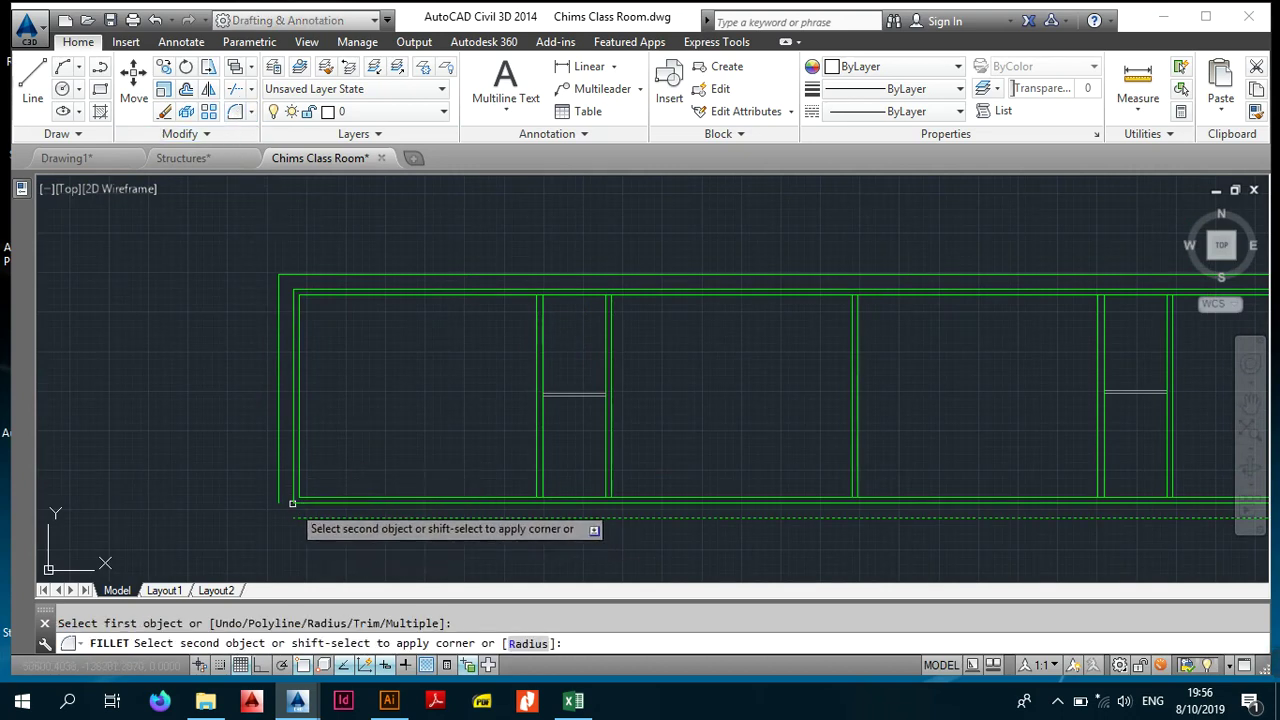
# Step: Fillet the offset roof lines into sharp corners at the upper-right and lower-right to close the roof outline
pyautogui.scroll(-2, 273, 400)
pyautogui.moveTo(790, 431)
pyautogui.mouseDown(button='middle')
pyautogui.moveTo(560, 391)
pyautogui.moveTo(497, 410)
pyautogui.mouseUp(button='middle')
pyautogui.press('space')
pyautogui.scroll(2, 665, 311)
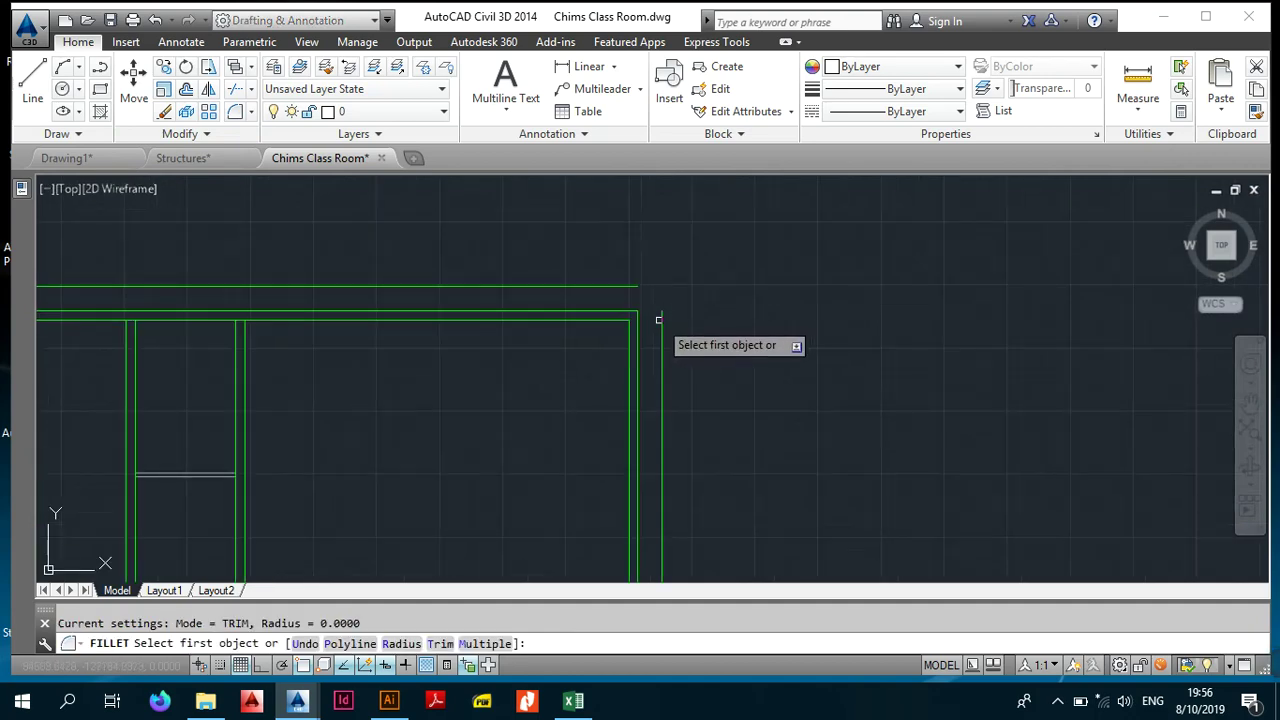
pyautogui.click(661, 321)
pyautogui.click(596, 287)
pyautogui.scroll(-3, 684, 394)
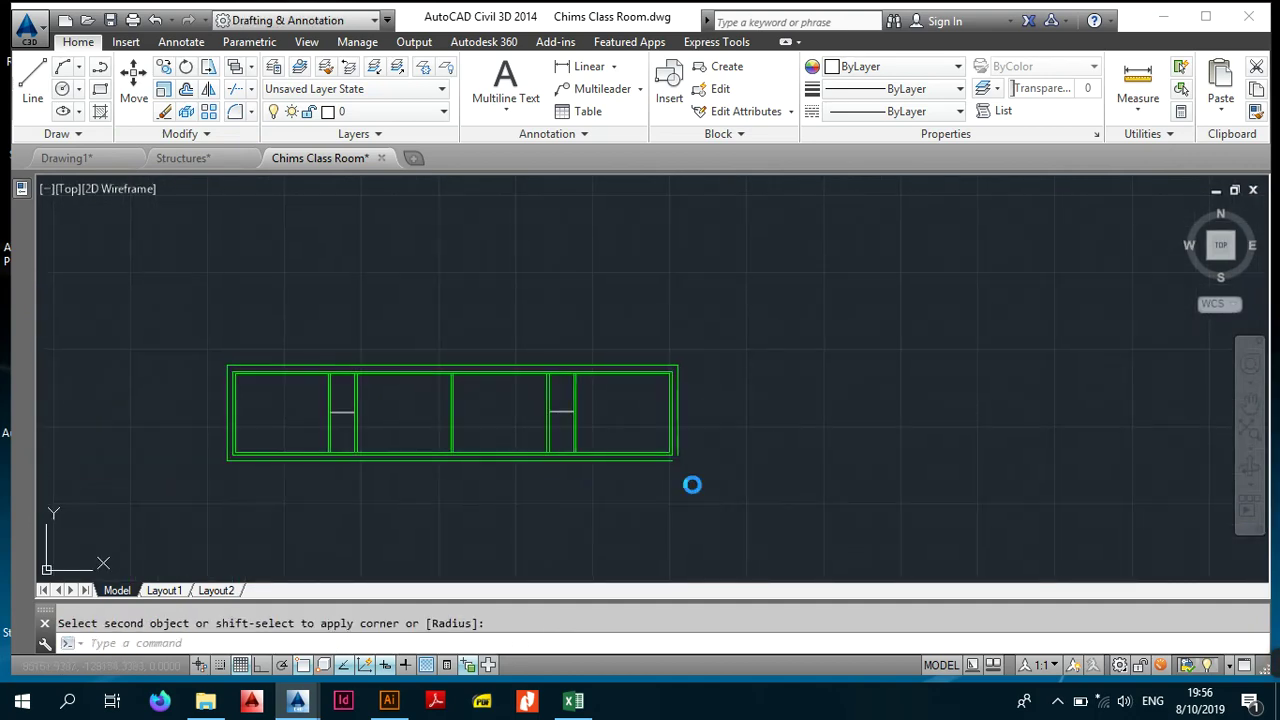
pyautogui.moveTo(691, 486); pyautogui.dragTo(704, 424, button='middle')
pyautogui.press('space')
pyautogui.scroll(2, 688, 398)
pyautogui.click(662, 409)
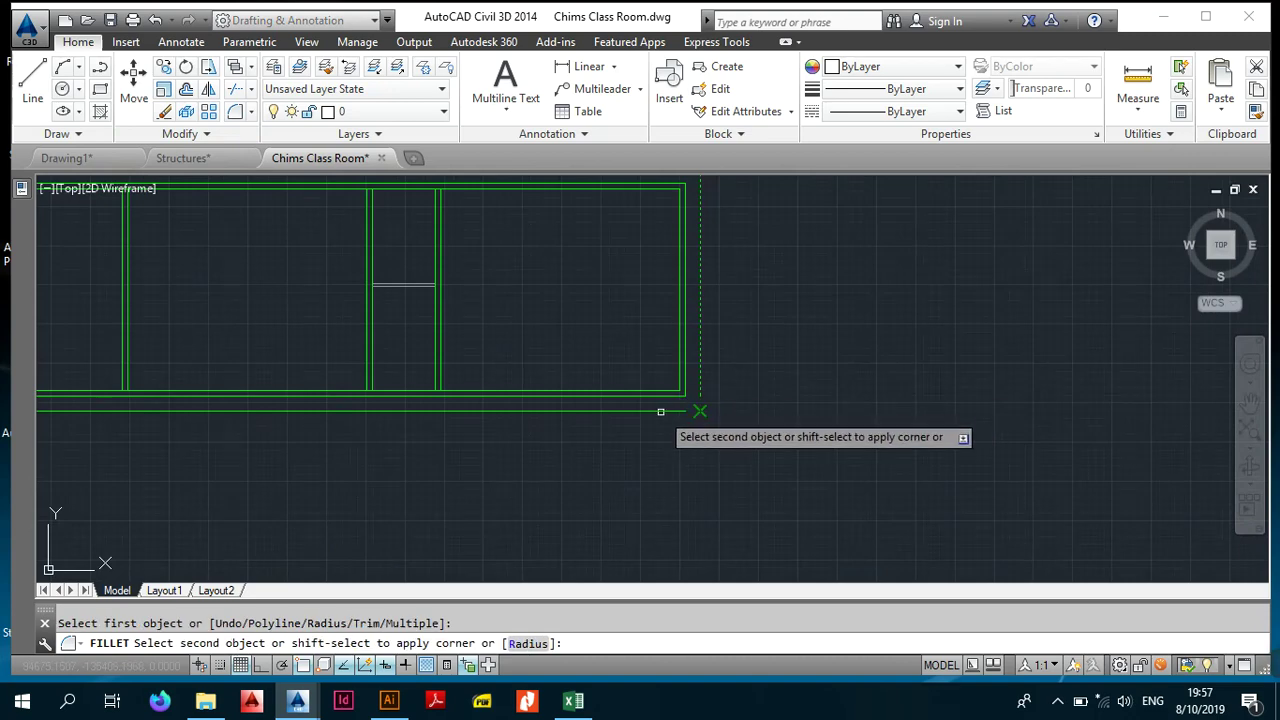
pyautogui.press('Escape')
pyautogui.scroll(-4, 746, 426)
pyautogui.scroll(4, 460, 368)
pyautogui.moveTo(320, 377); pyautogui.dragTo(969, 328, button='middle')
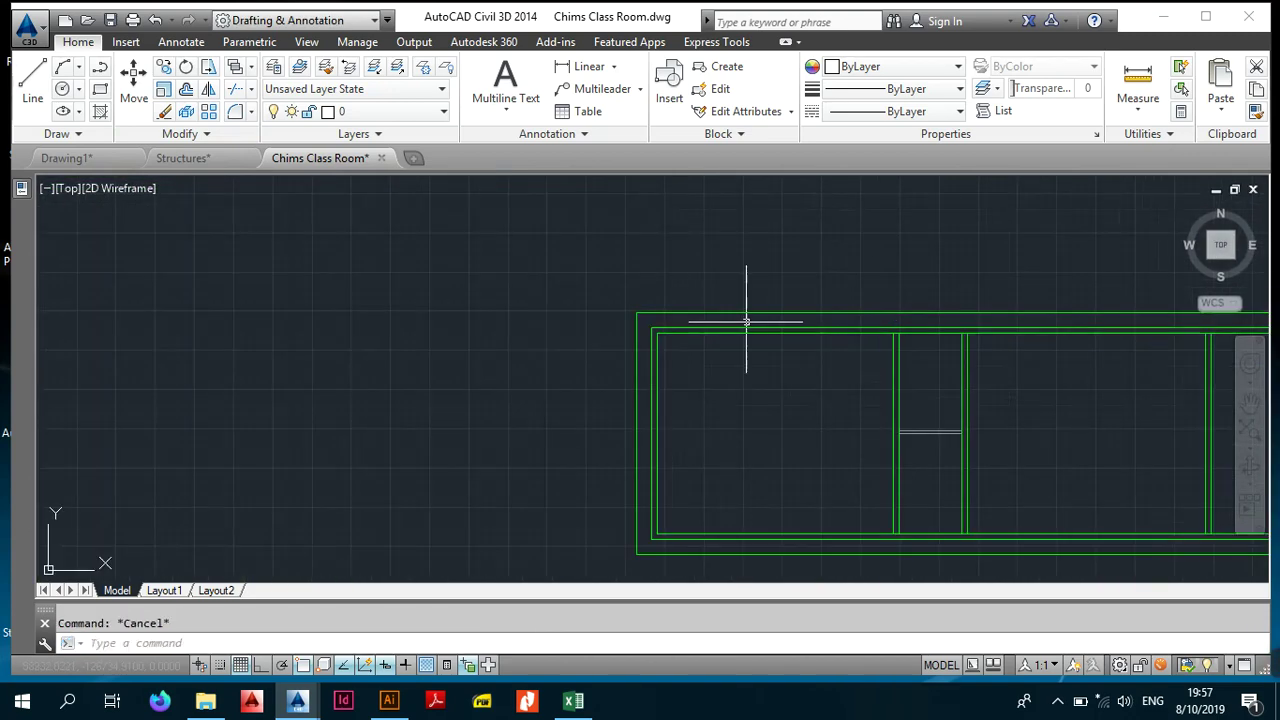
# Step: Change the colour of the upper and left roof outline lines to Yellow
pyautogui.moveTo(543, 336); pyautogui.dragTo(820, 331, button='middle')
pyautogui.moveTo(919, 325); pyautogui.dragTo(719, 343, button='middle')
pyautogui.scroll(2, 738, 317)
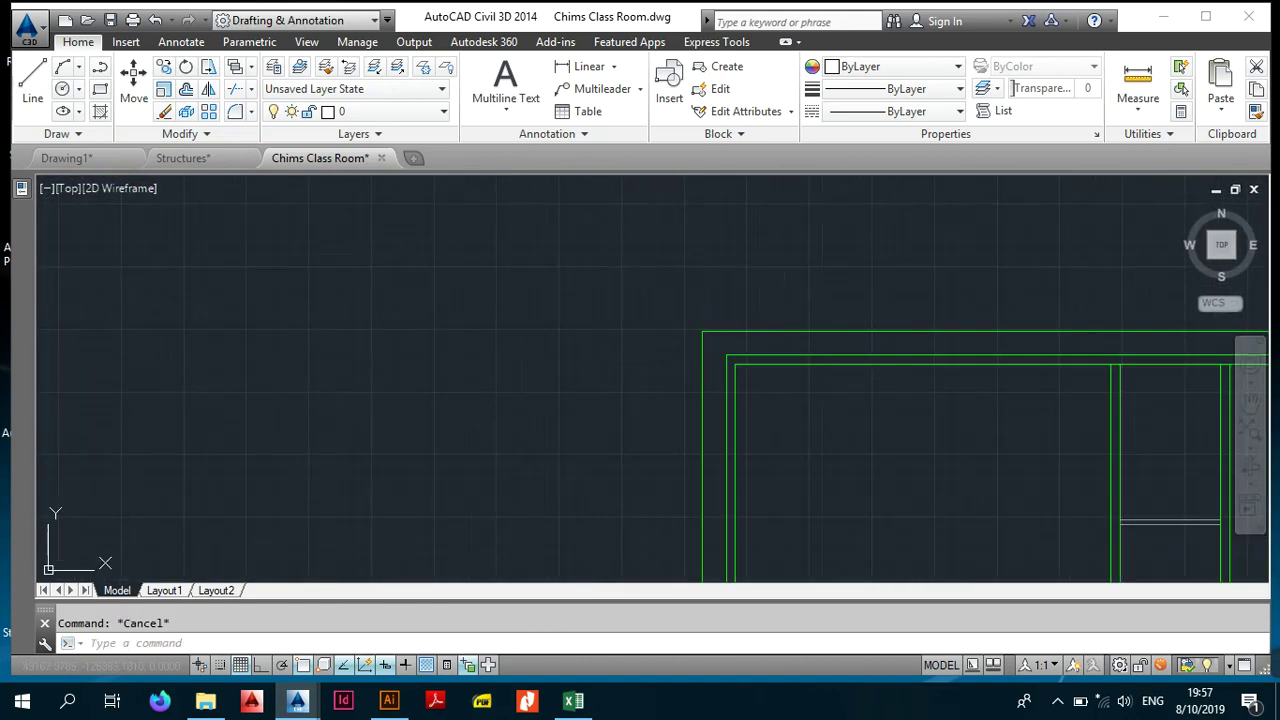
pyautogui.click(700, 343)
pyautogui.click(740, 189)
pyautogui.click(900, 66)
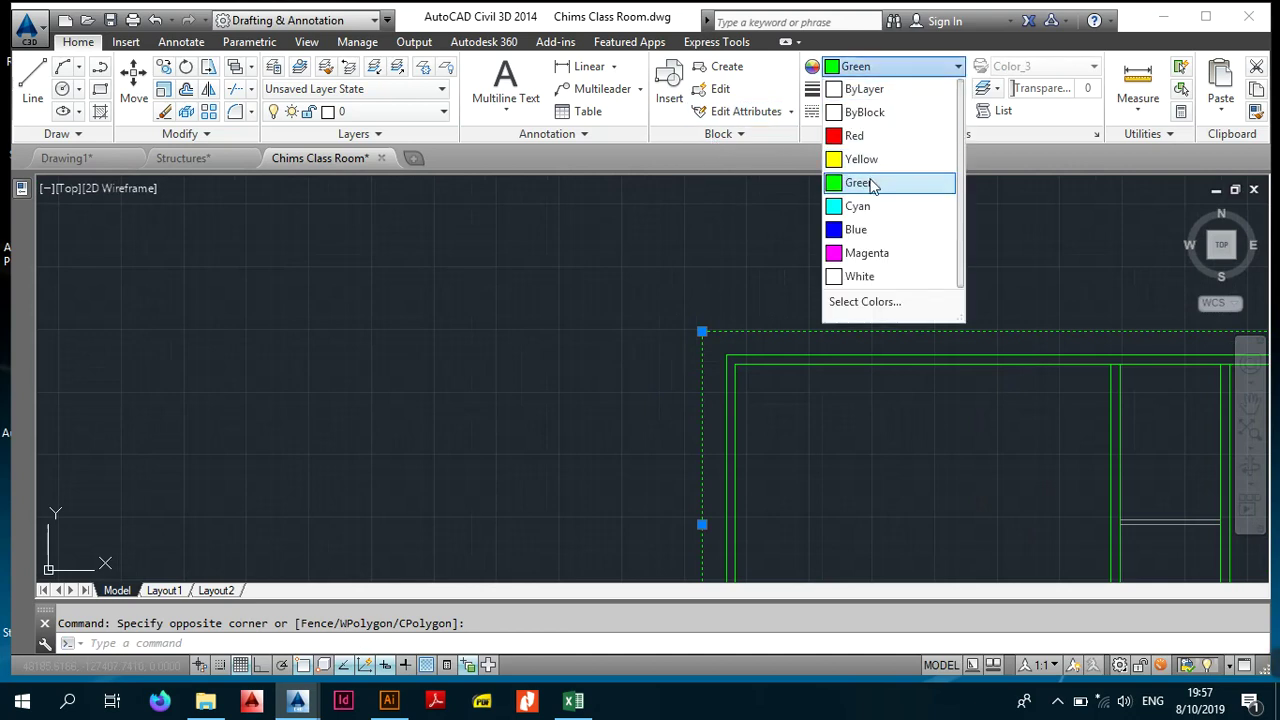
pyautogui.click(861, 160)
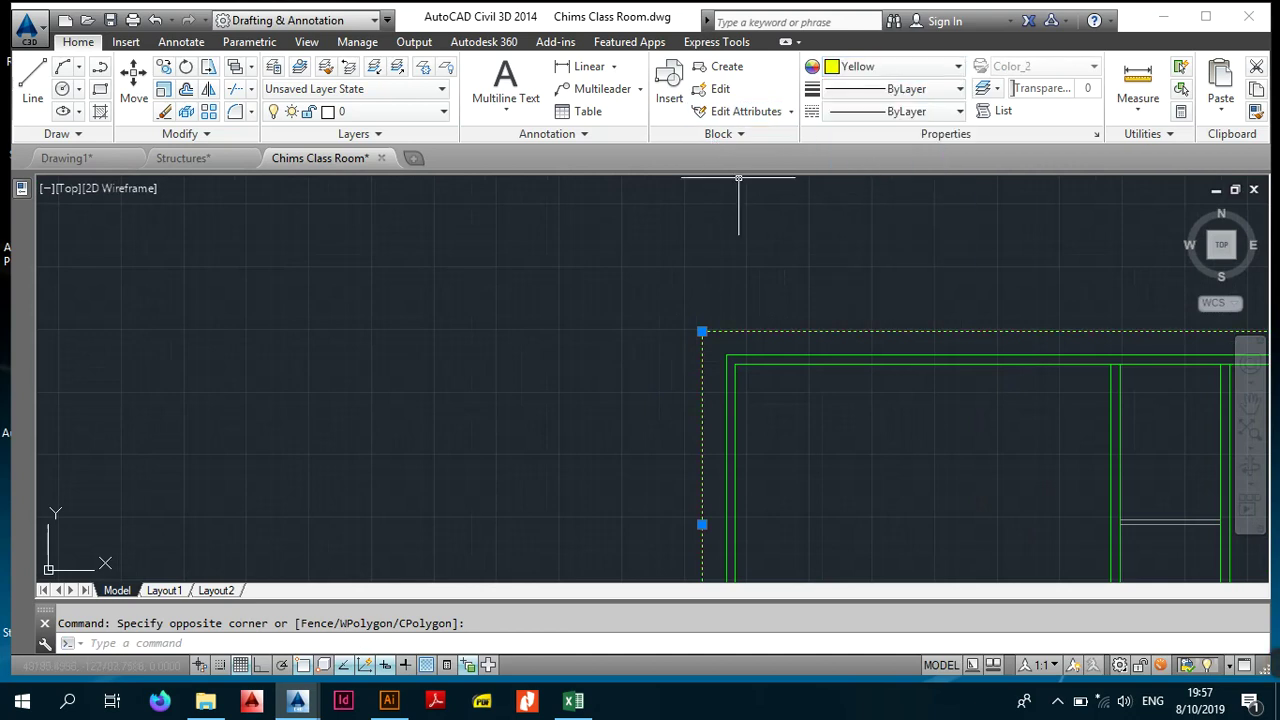
pyautogui.scroll(-5, 800, 358)
pyautogui.press('Escape')
pyautogui.moveTo(936, 400)
pyautogui.mouseDown(button='middle')
pyautogui.moveTo(263, 349)
pyautogui.moveTo(603, 411)
pyautogui.mouseUp(button='middle')
pyautogui.press('Escape')
# Step: Join all four roof outline lines into a single closed polyline around the classroom block
pyautogui.scroll(2, 470, 361)
pyautogui.click(441, 308)
pyautogui.click(386, 357)
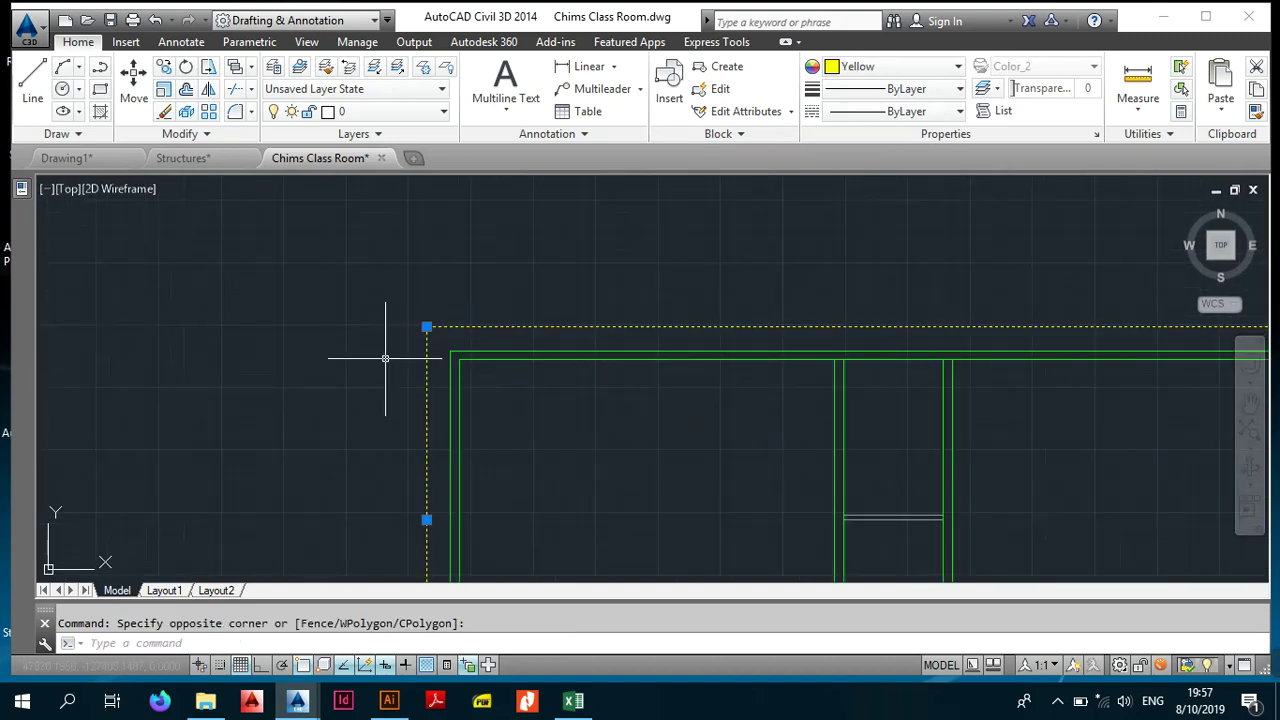
pyautogui.scroll(-2, 460, 415)
pyautogui.moveTo(465, 423); pyautogui.dragTo(461, 312, button='middle')
pyautogui.scroll(2, 459, 418)
pyautogui.click(459, 419)
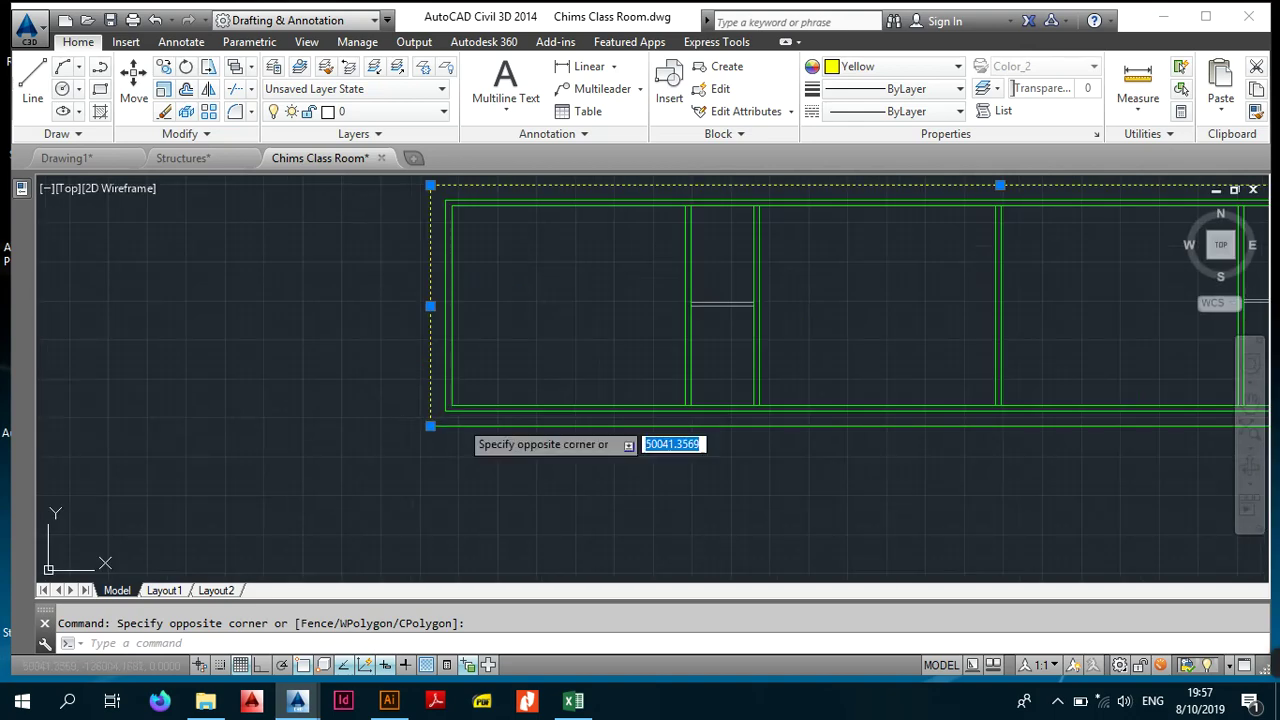
pyautogui.click(401, 447)
pyautogui.scroll(-6, 480, 453)
pyautogui.moveTo(805, 436); pyautogui.dragTo(591, 426, button='middle')
pyautogui.scroll(4, 558, 381)
pyautogui.scroll(5, 518, 382)
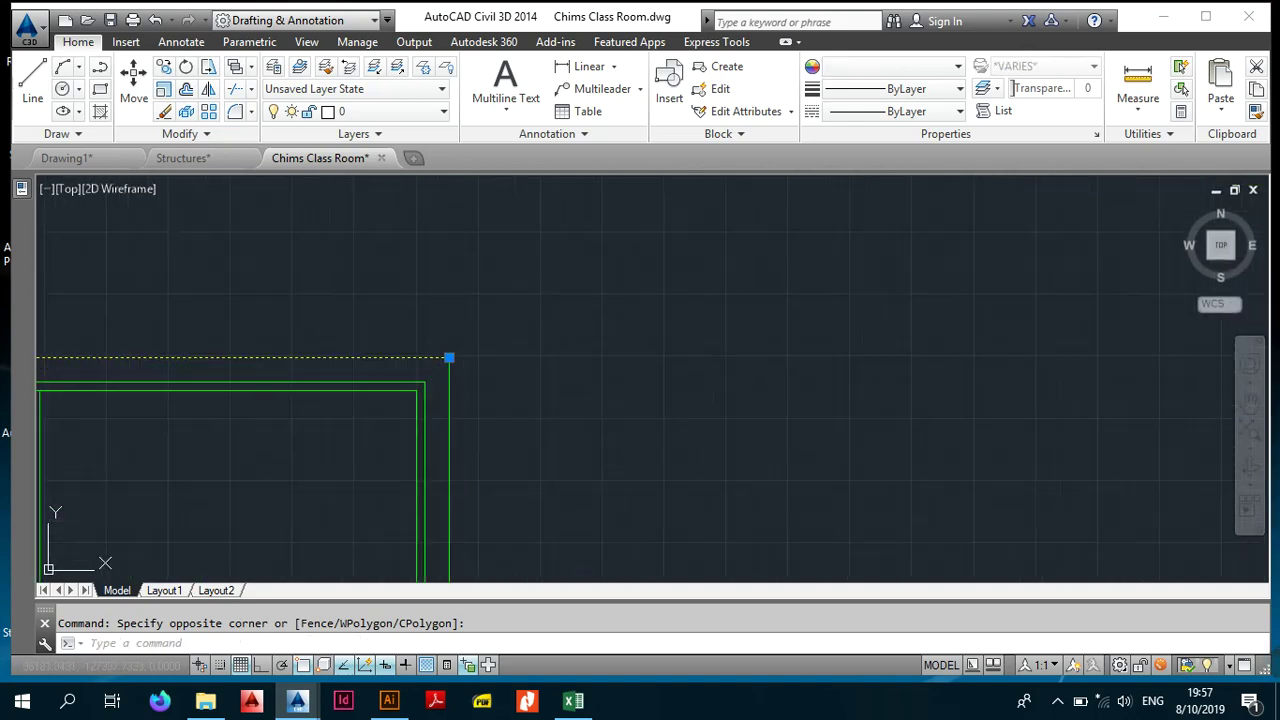
pyautogui.click(469, 305)
pyautogui.click(430, 376)
pyautogui.rightClick(571, 351)
pyautogui.click(586, 321)
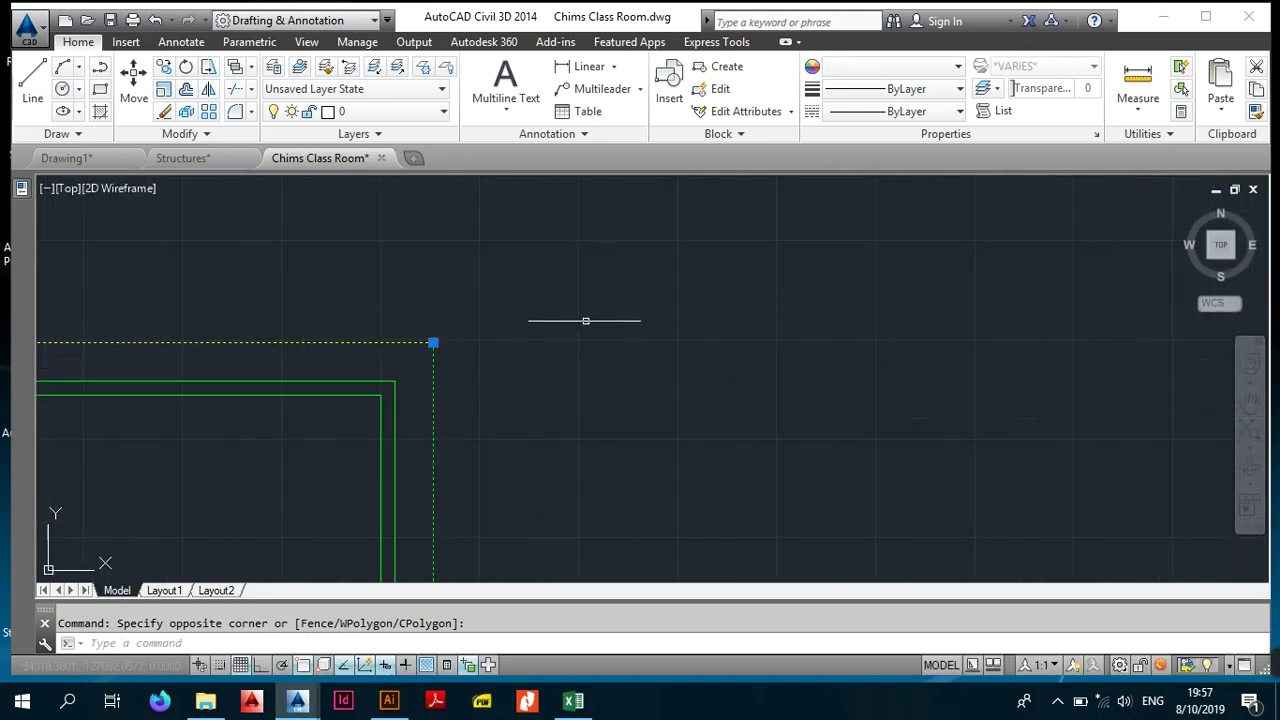
pyautogui.write('join')
pyautogui.press('Return')
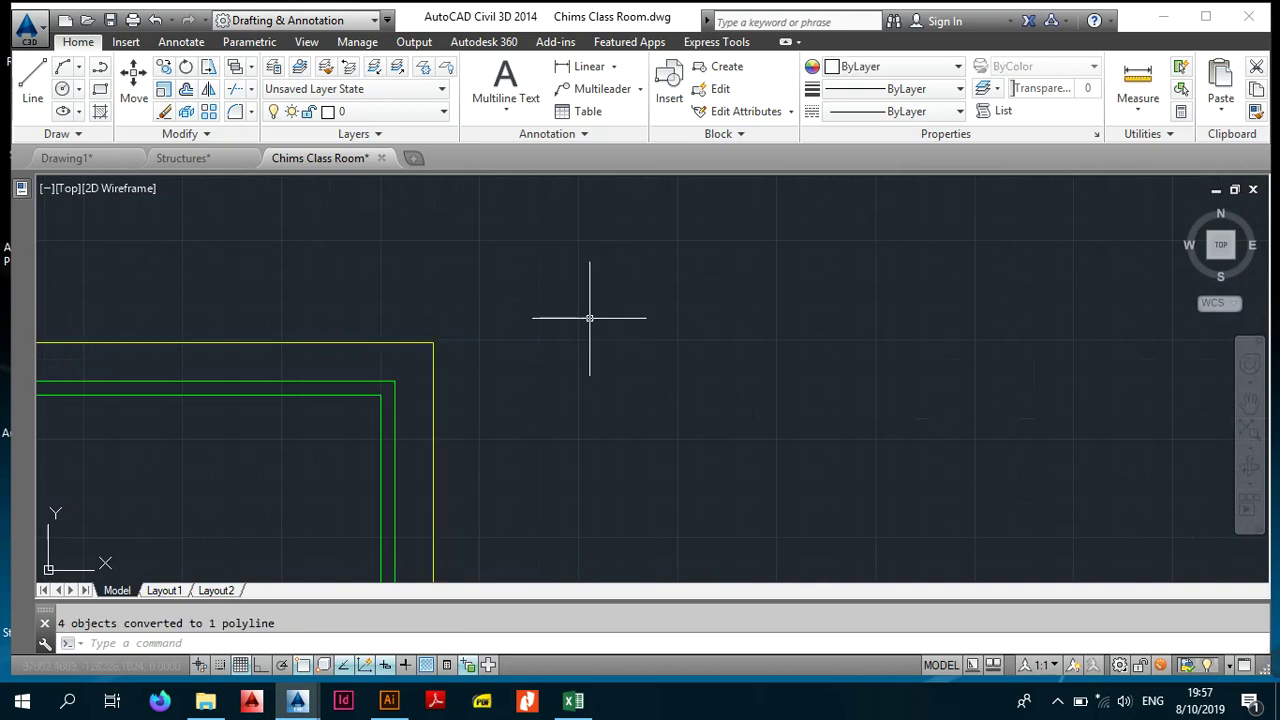
# Step: Add a linear dimension for the overhang between the upper outer wall line and the upper roof edge
pyautogui.scroll(-3, 589, 309)
pyautogui.moveTo(446, 340); pyautogui.dragTo(697, 360, button='middle')
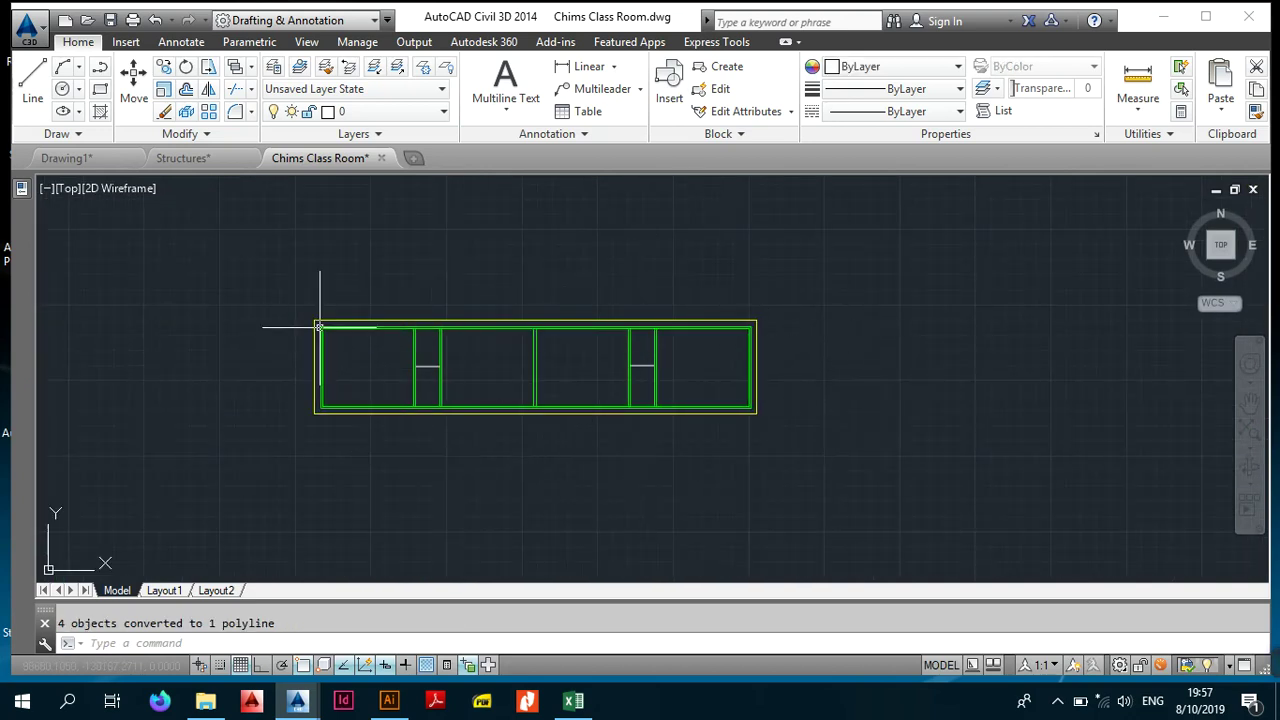
pyautogui.click(181, 41)
pyautogui.click(382, 102)
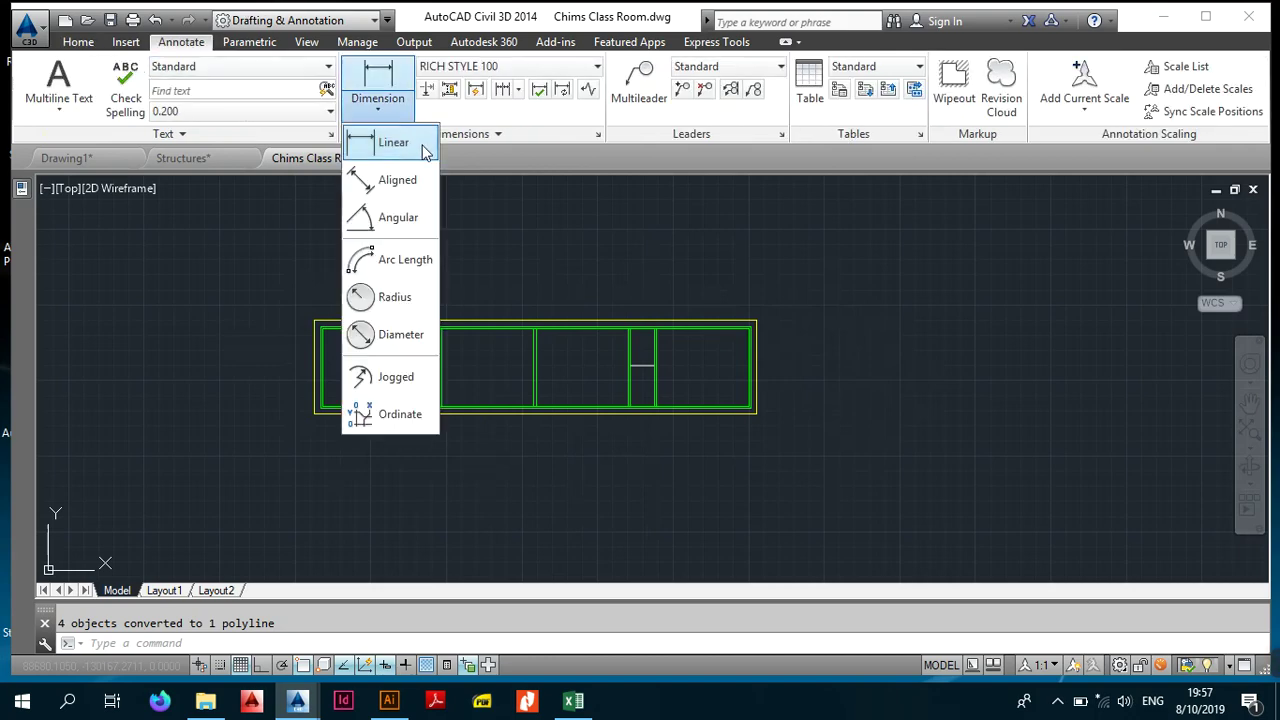
pyautogui.click(393, 143)
pyautogui.scroll(8, 437, 325)
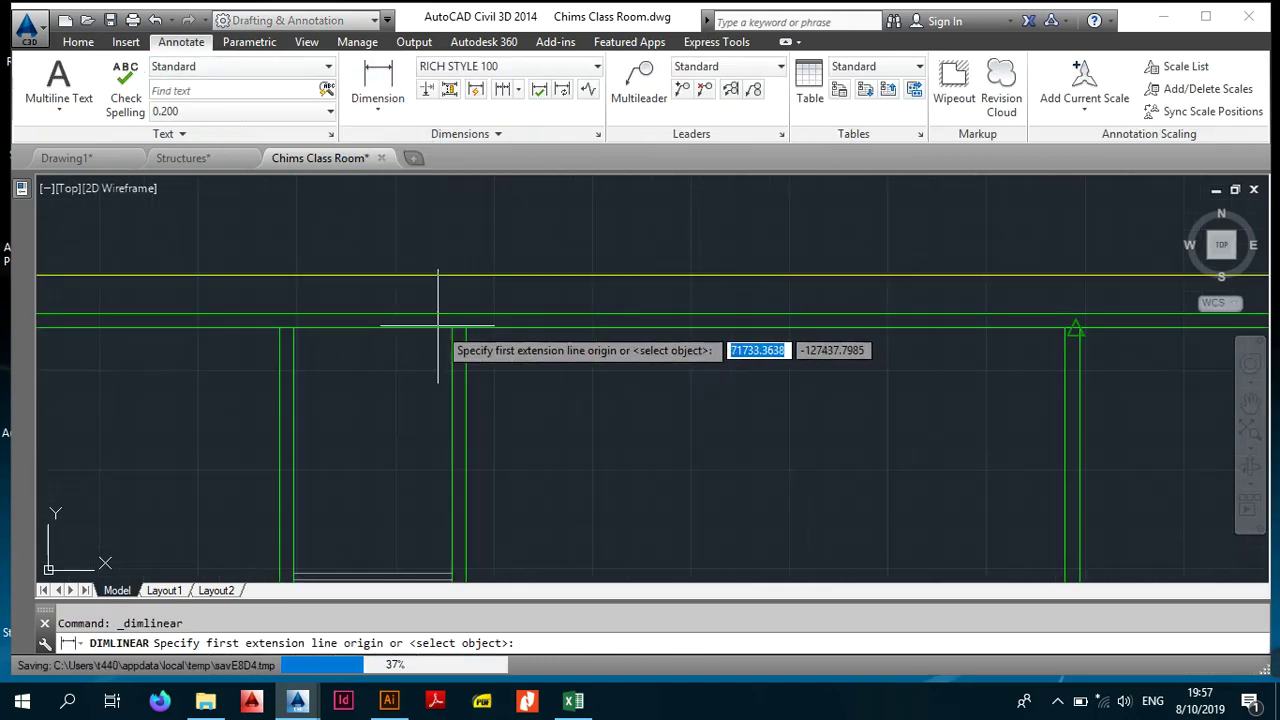
pyautogui.click(648, 314)
pyautogui.click(632, 275)
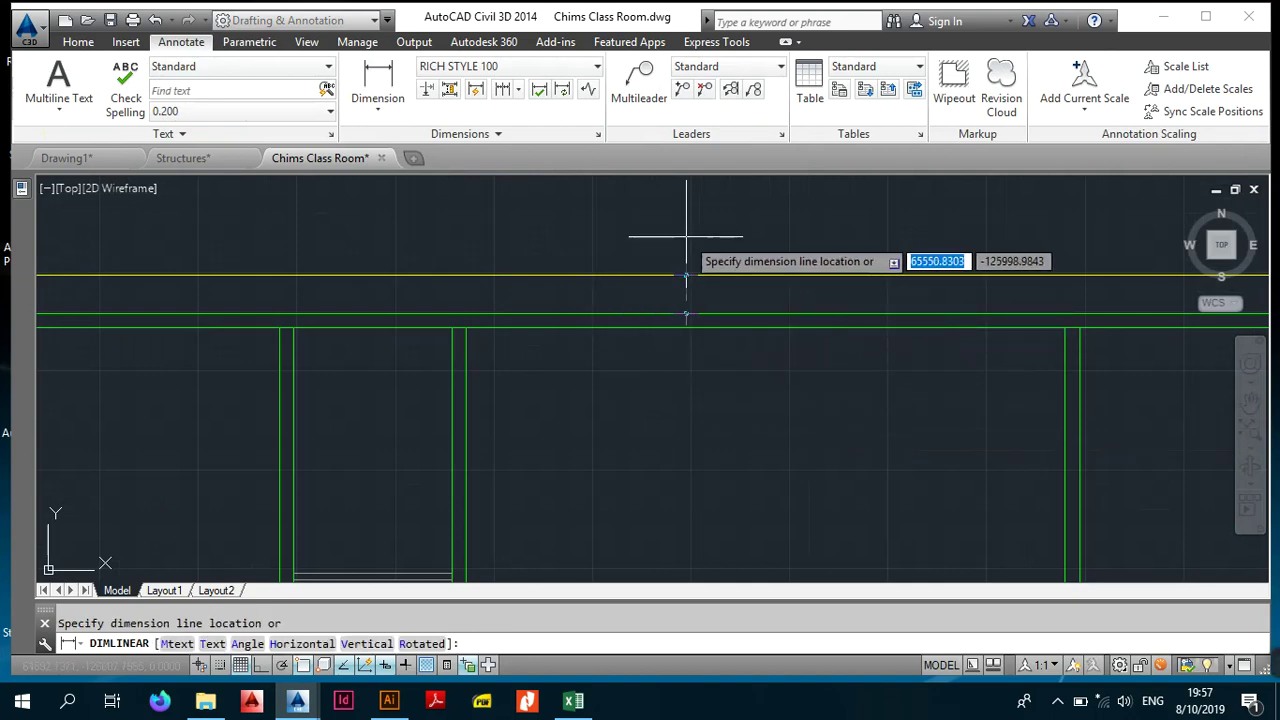
pyautogui.click(686, 275)
# Step: Add a linear dimension for the overhang between the outer wall line and the roof edge at the block's left end
pyautogui.scroll(2, 689, 308)
pyautogui.scroll(-3, 677, 309)
pyautogui.moveTo(273, 460); pyautogui.dragTo(827, 333, button='middle')
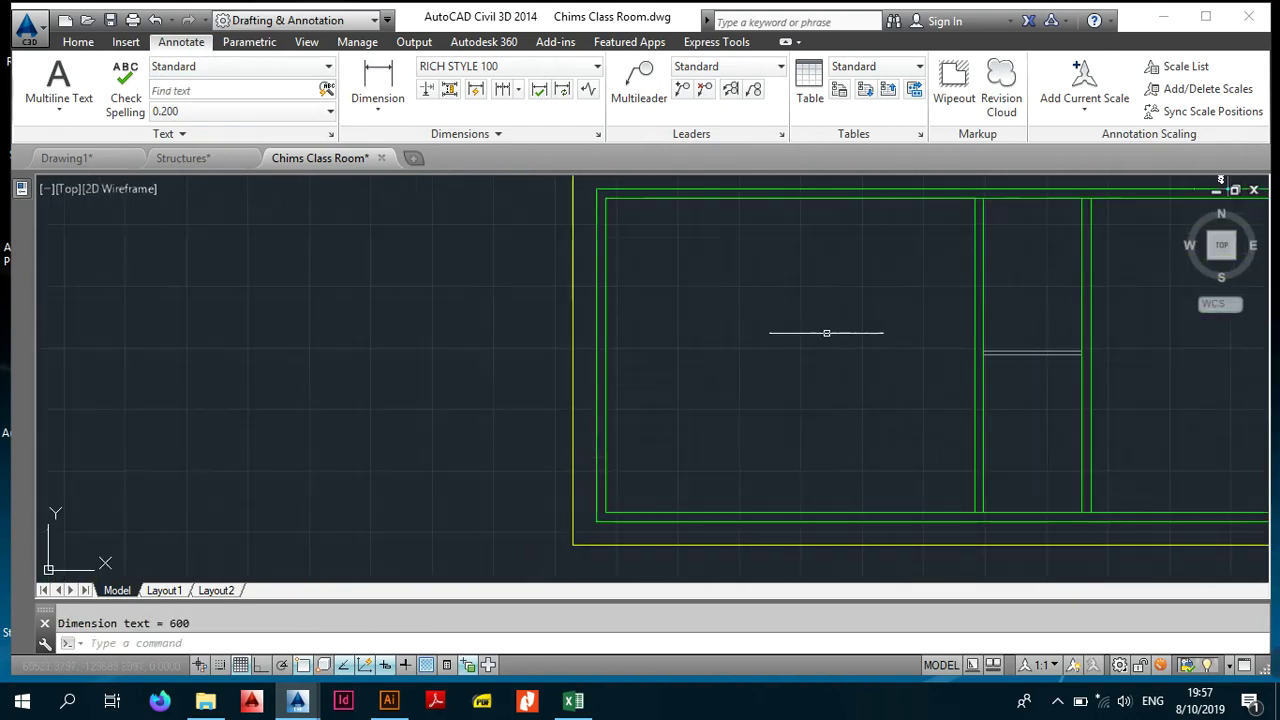
pyautogui.rightClick(652, 336)
pyautogui.click(705, 349)
pyautogui.scroll(3, 586, 346)
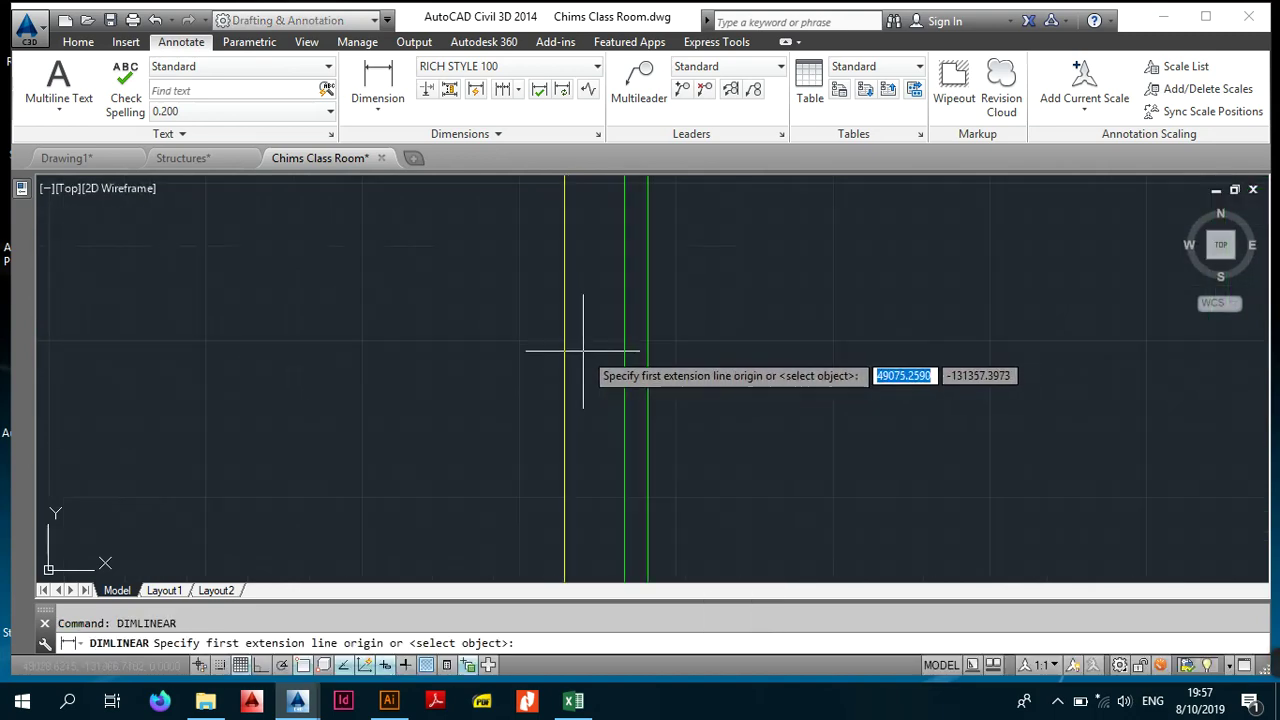
pyautogui.click(623, 364)
pyautogui.click(564, 359)
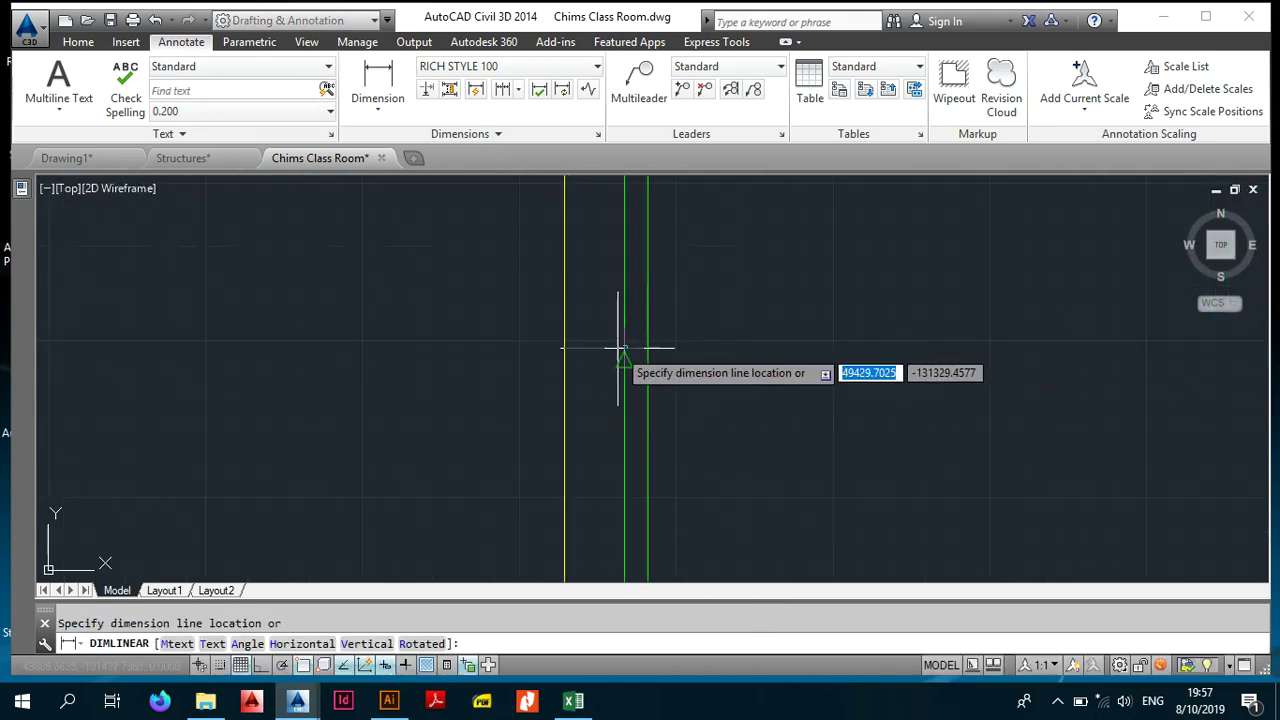
pyautogui.click(619, 358)
pyautogui.press('Escape')
# Step: Draw a separate example rectangle in the empty space beyond the classroom block's right end
pyautogui.scroll(-5, 760, 398)
pyautogui.moveTo(1054, 382); pyautogui.dragTo(664, 352, button='middle')
pyautogui.moveTo(836, 376); pyautogui.dragTo(759, 369, button='middle')
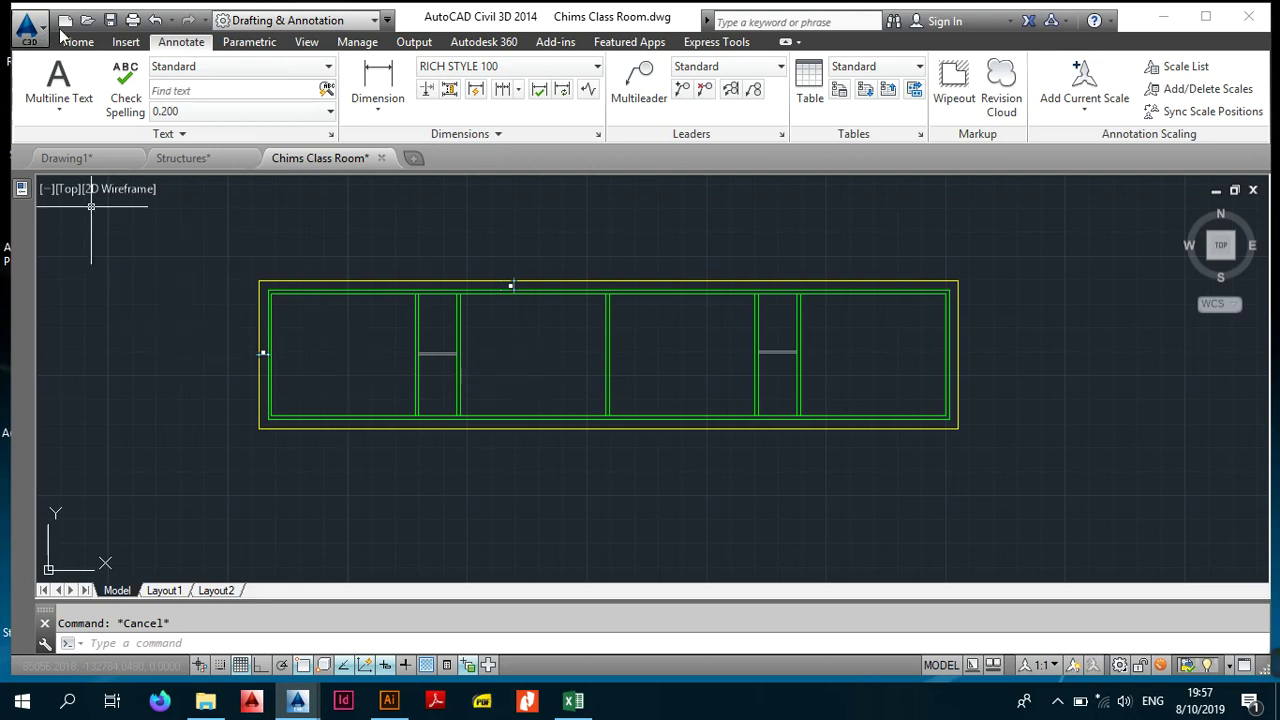
pyautogui.click(66, 40)
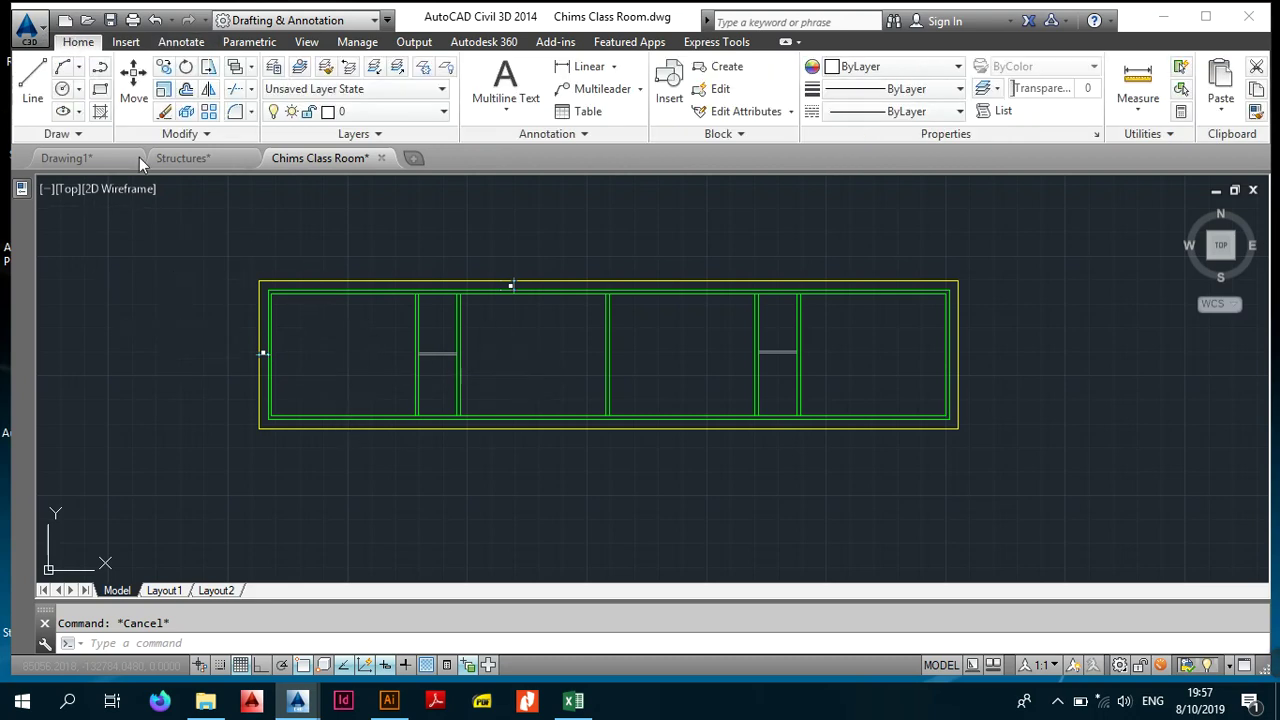
pyautogui.click(100, 90)
pyautogui.moveTo(800, 342); pyautogui.dragTo(393, 332, button='middle')
pyautogui.click(627, 264)
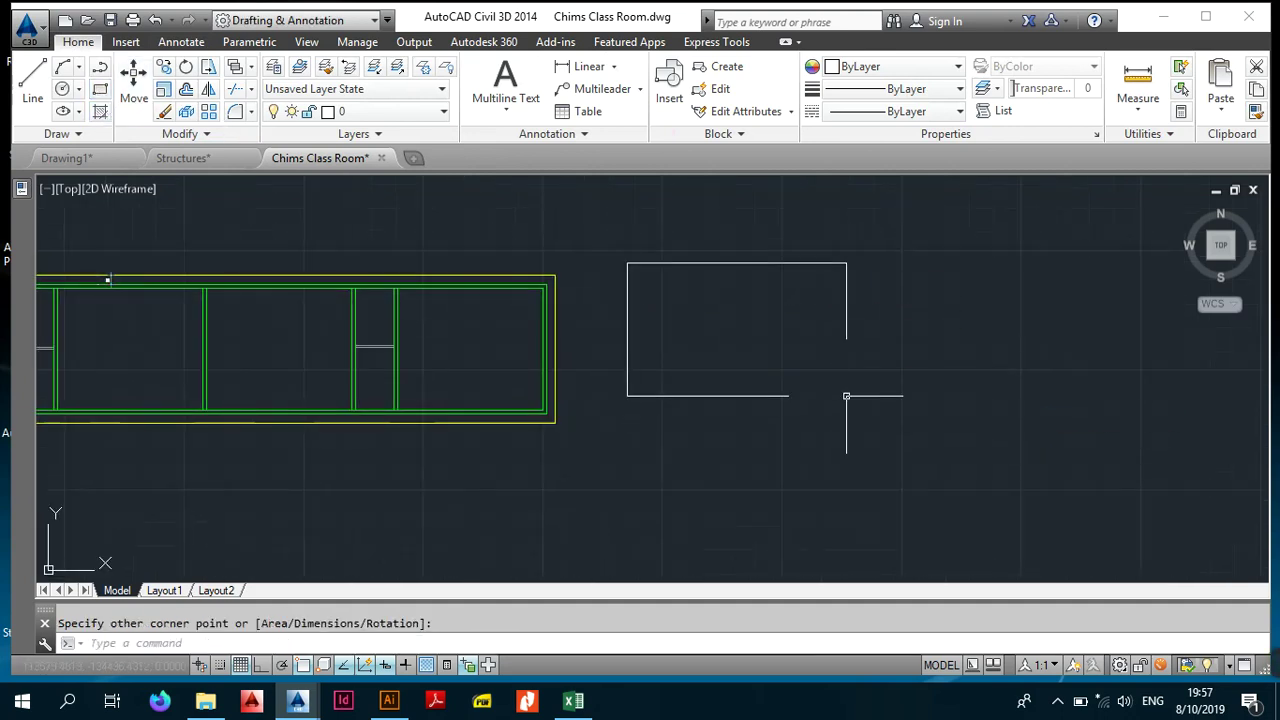
pyautogui.click(847, 396)
pyautogui.press('Escape')
# Step: Offset the example rectangle outward by 600 to form its roof overhang outline
pyautogui.moveTo(648, 244); pyautogui.dragTo(558, 244, button='middle')
pyautogui.click(638, 253)
pyautogui.click(605, 297)
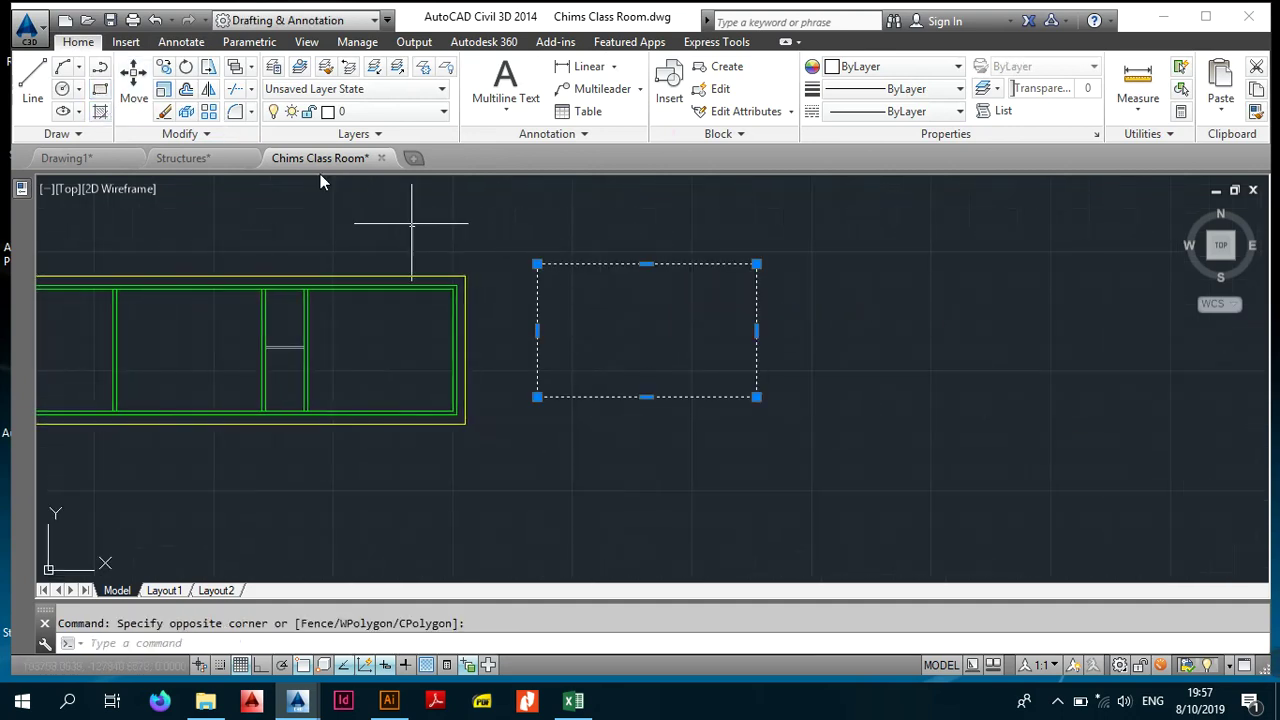
pyautogui.click(187, 92)
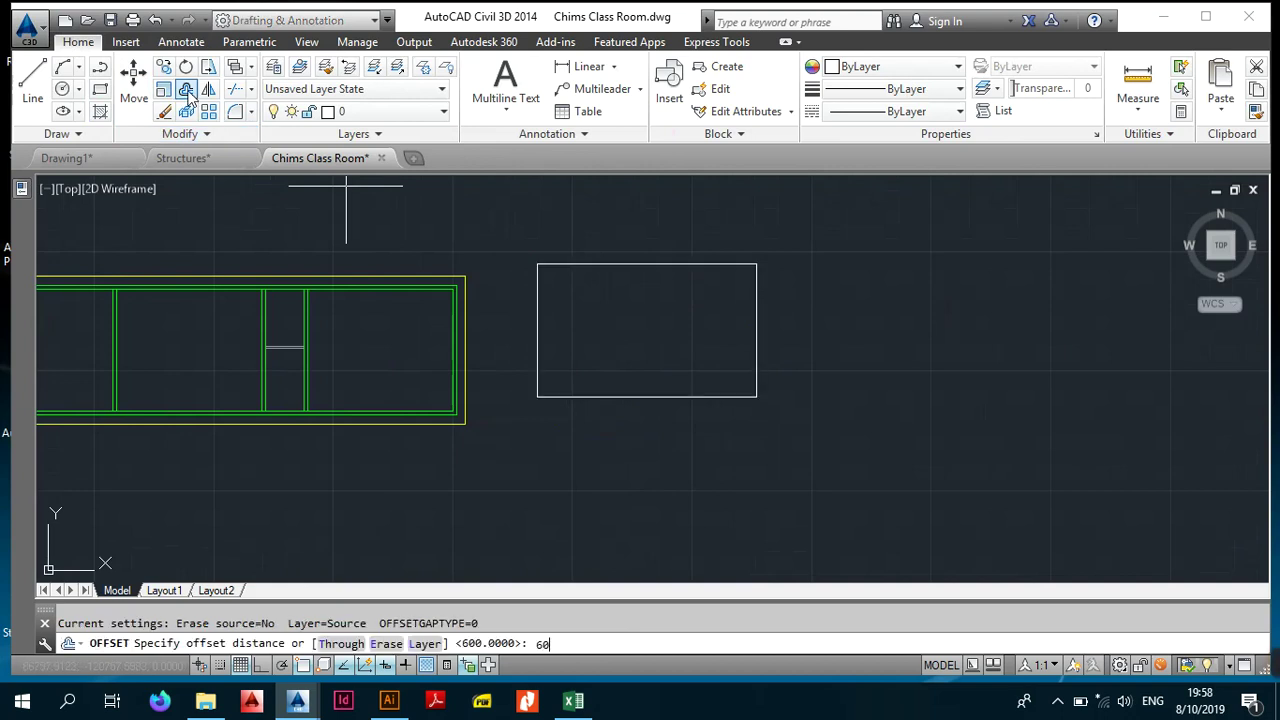
pyautogui.press('Return')
pyautogui.click(504, 194)
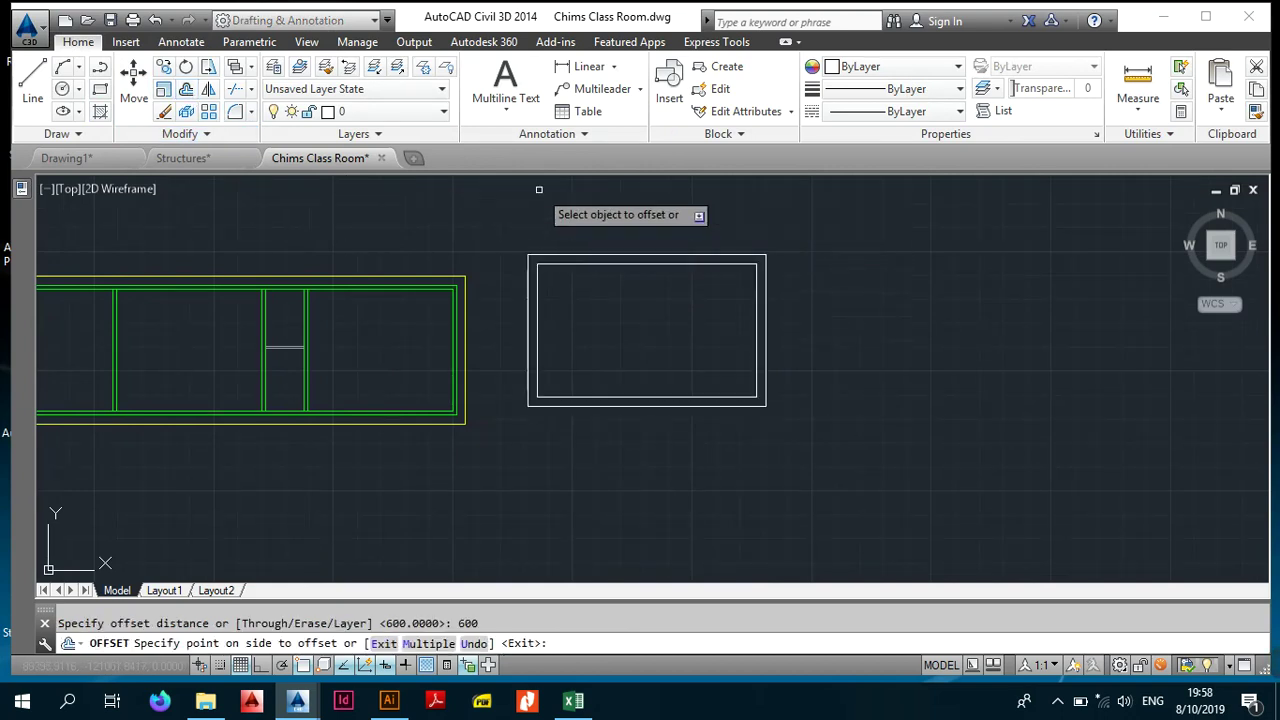
pyautogui.press('Return')
# Step: Match the inner example rectangle's properties to the classroom block's green outer wall line
pyautogui.write('ma')
pyautogui.press('Return')
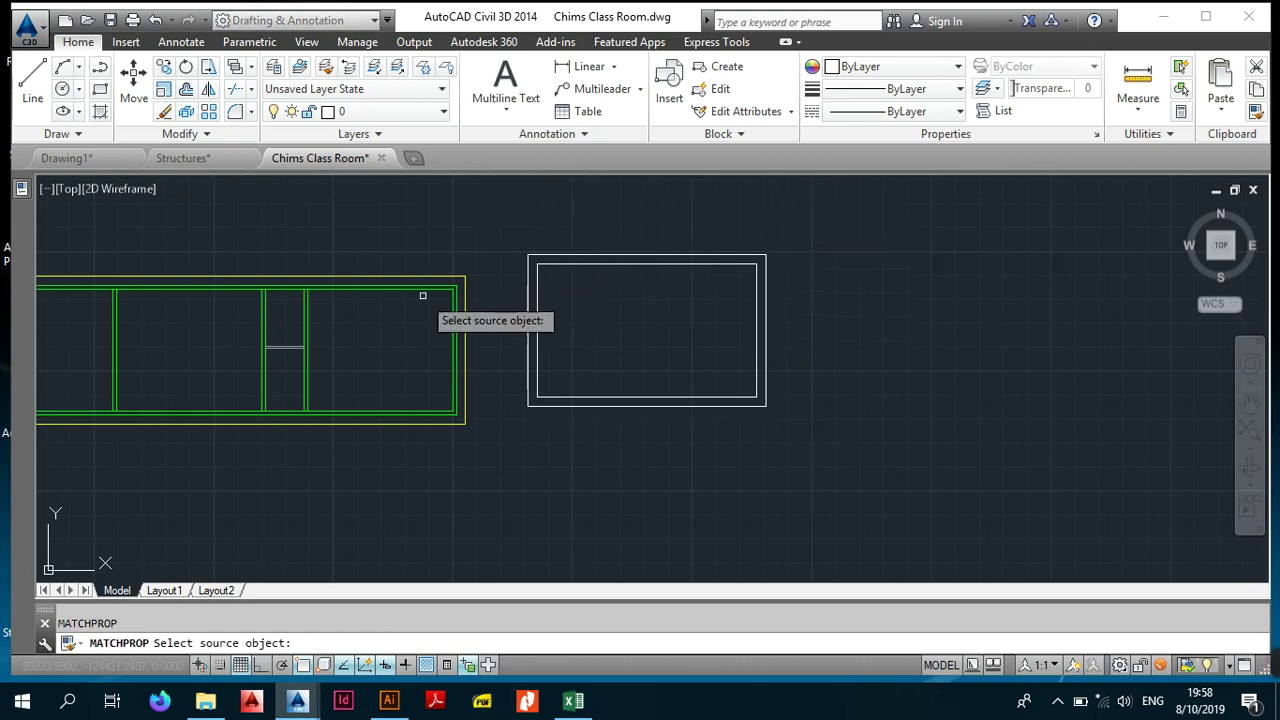
pyautogui.click(459, 356)
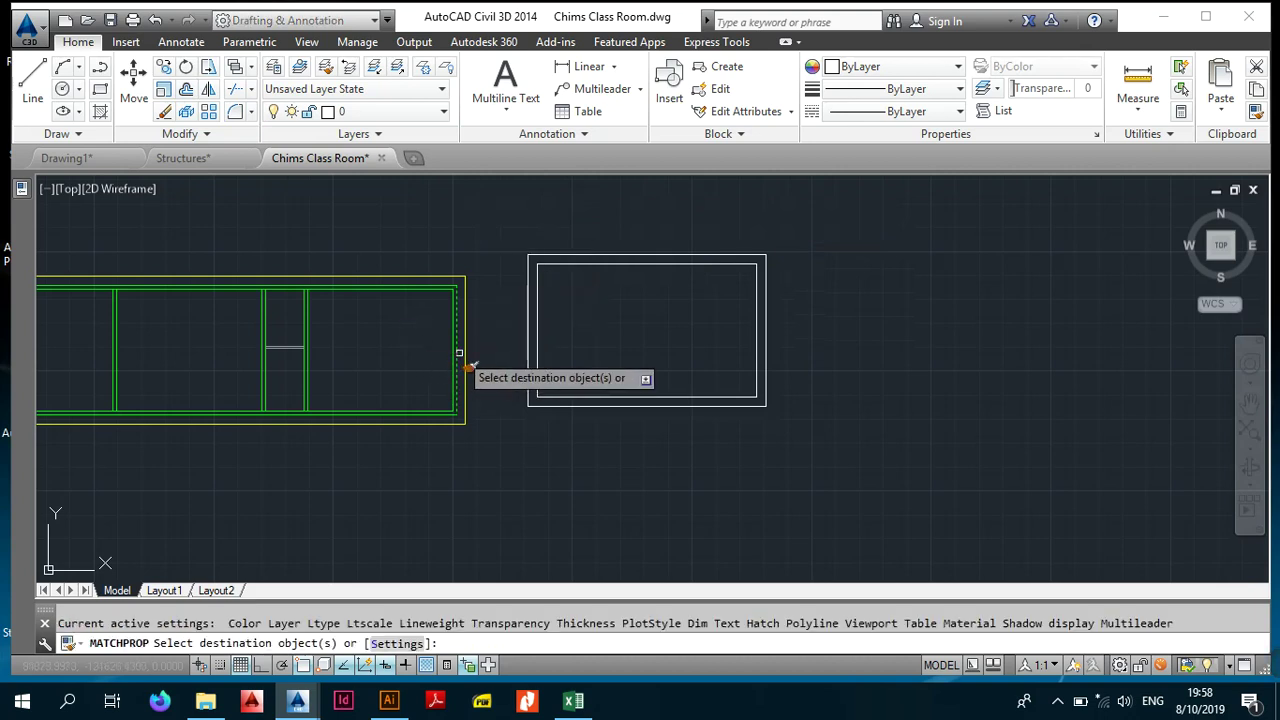
pyautogui.click(539, 345)
pyautogui.press('Escape')
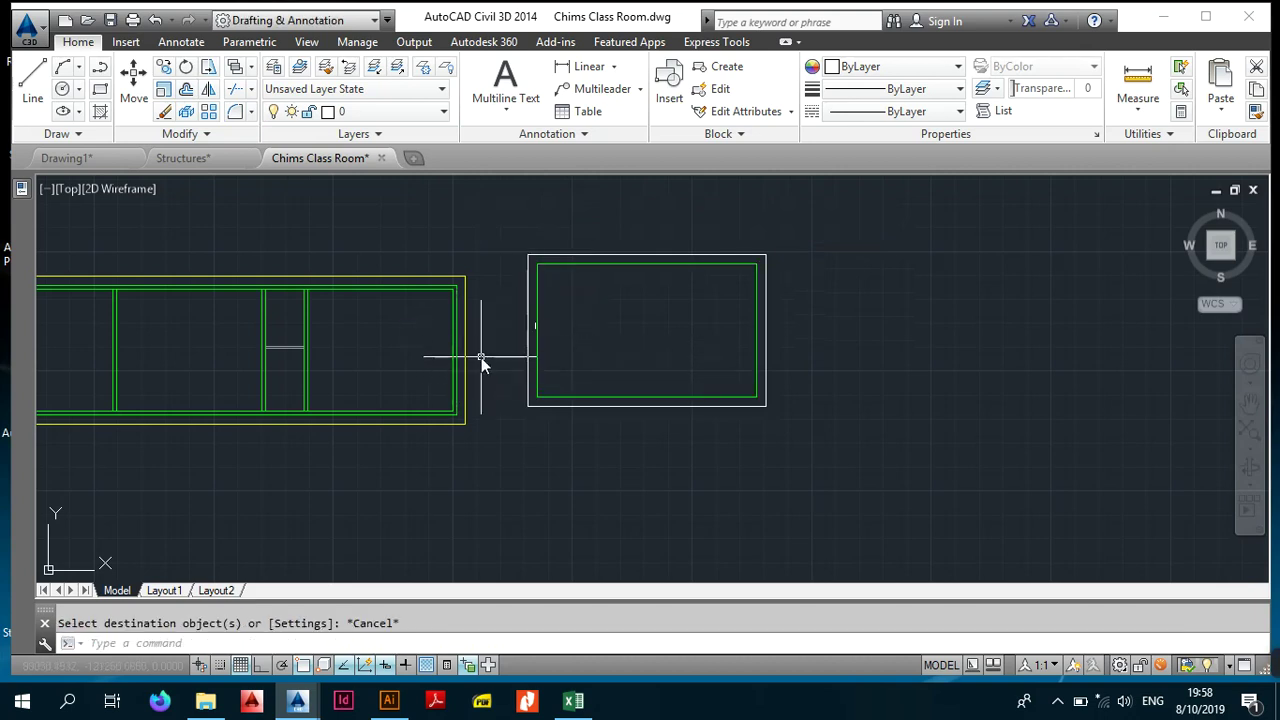
# Step: Match the outer example rectangle's properties to the classroom block's yellow roof outline
pyautogui.write('ma')
pyautogui.press('Return')
pyautogui.click(464, 368)
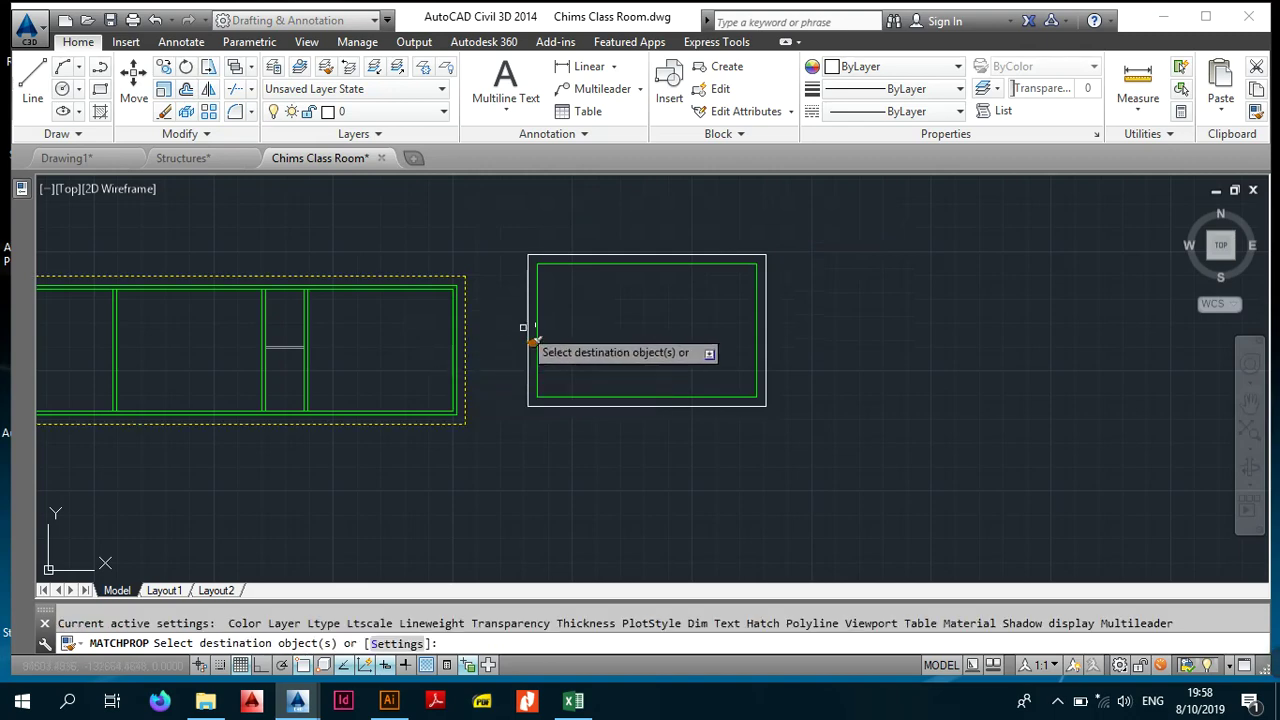
pyautogui.press('Escape')
pyautogui.scroll(-3, 525, 340)
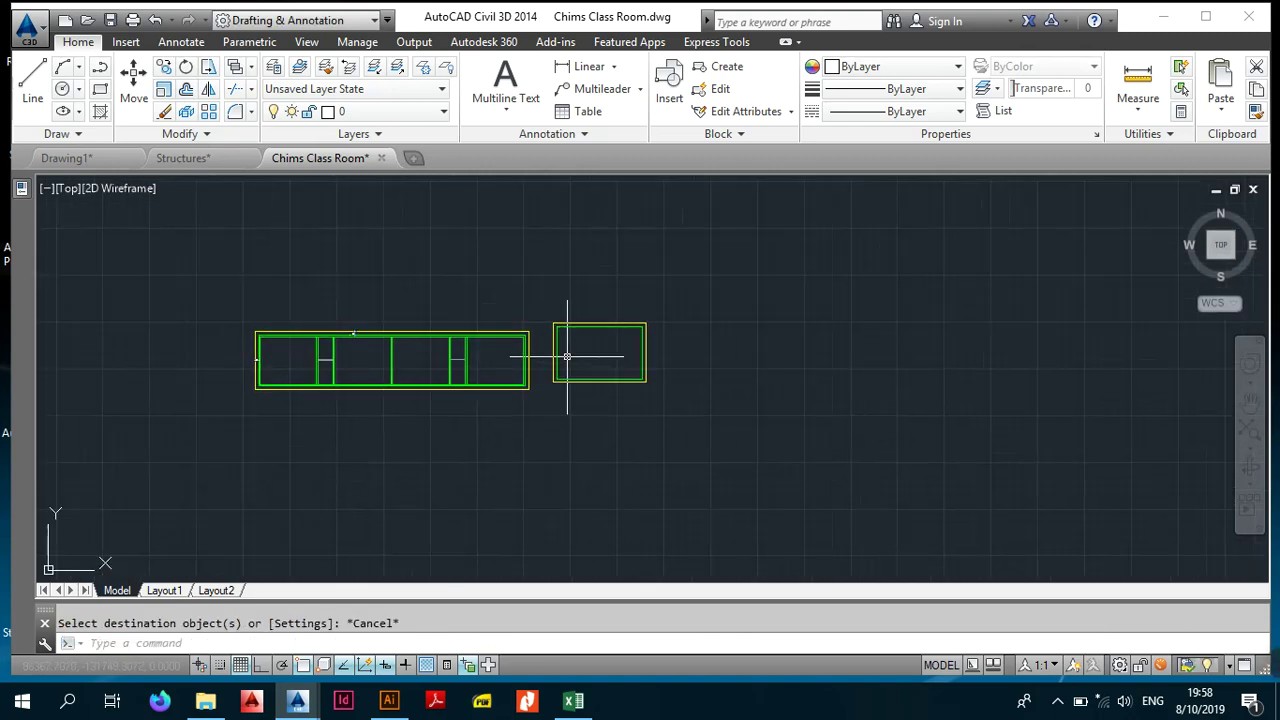
pyautogui.scroll(2, 566, 356)
pyautogui.moveTo(505, 367); pyautogui.dragTo(665, 373, button='middle')
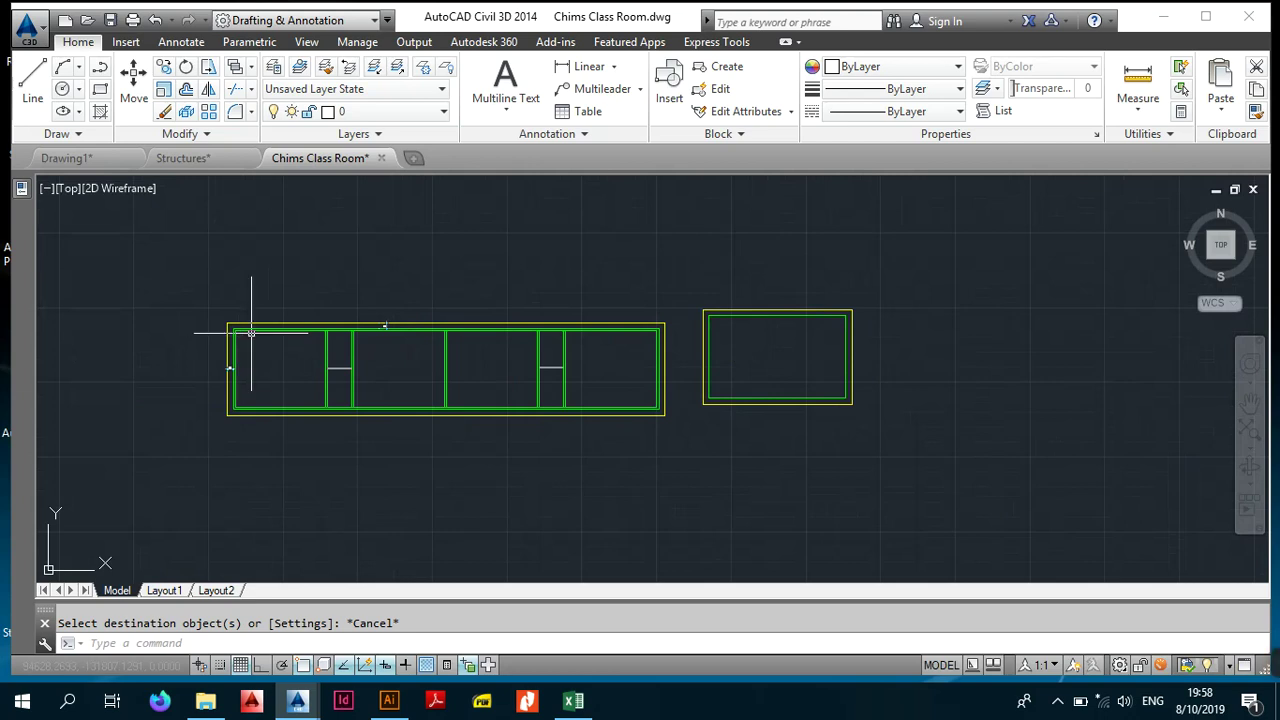
pyautogui.scroll(4, 251, 333)
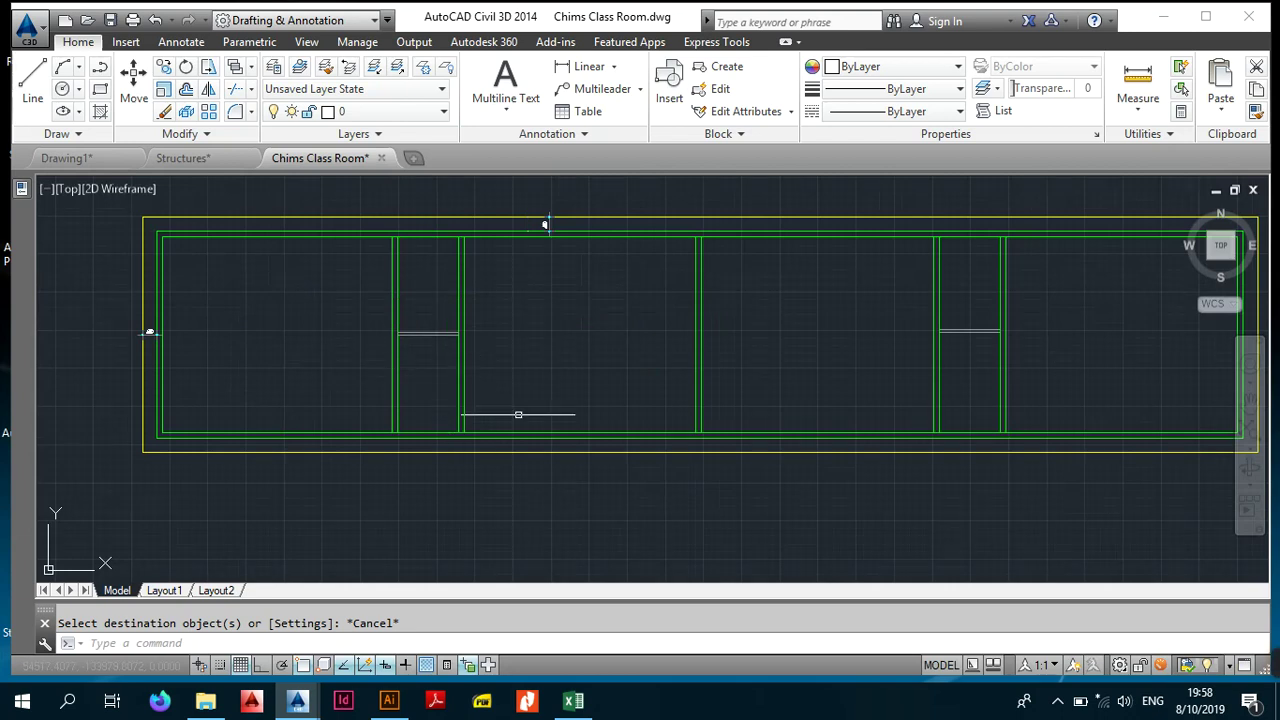
pyautogui.moveTo(775, 359); pyautogui.dragTo(554, 326, button='middle')
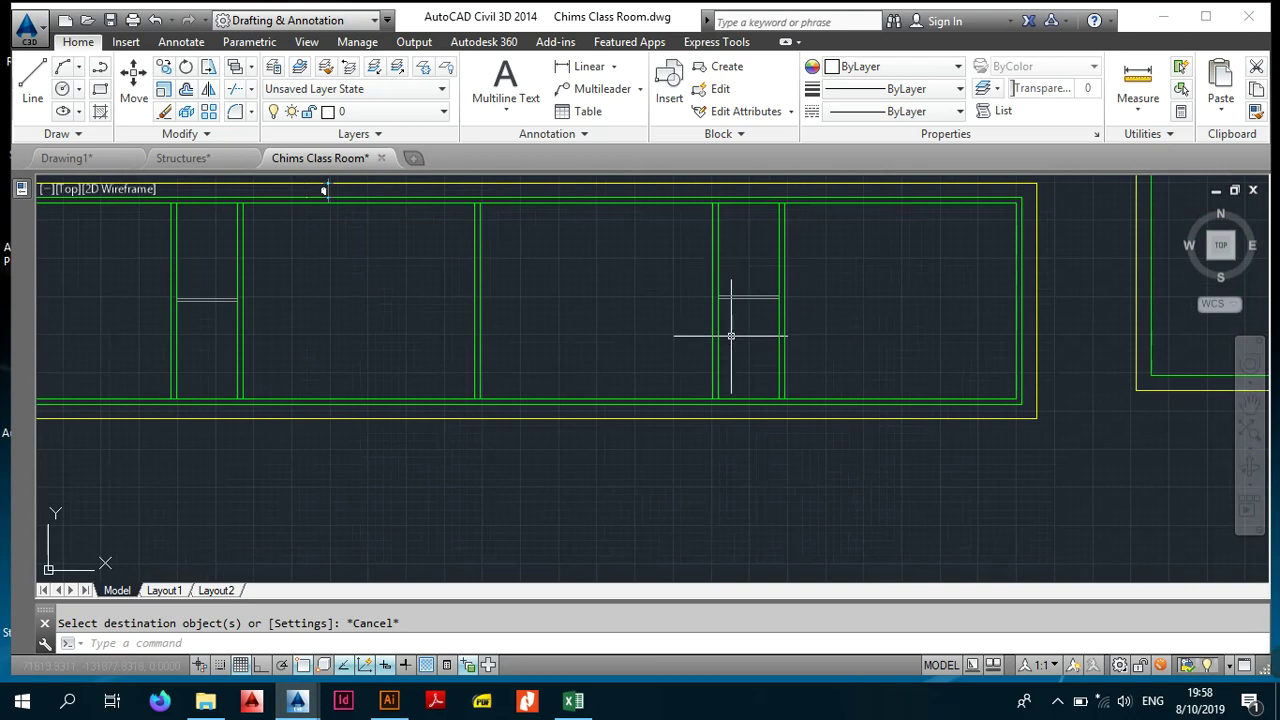
pyautogui.scroll(-2, 740, 390)
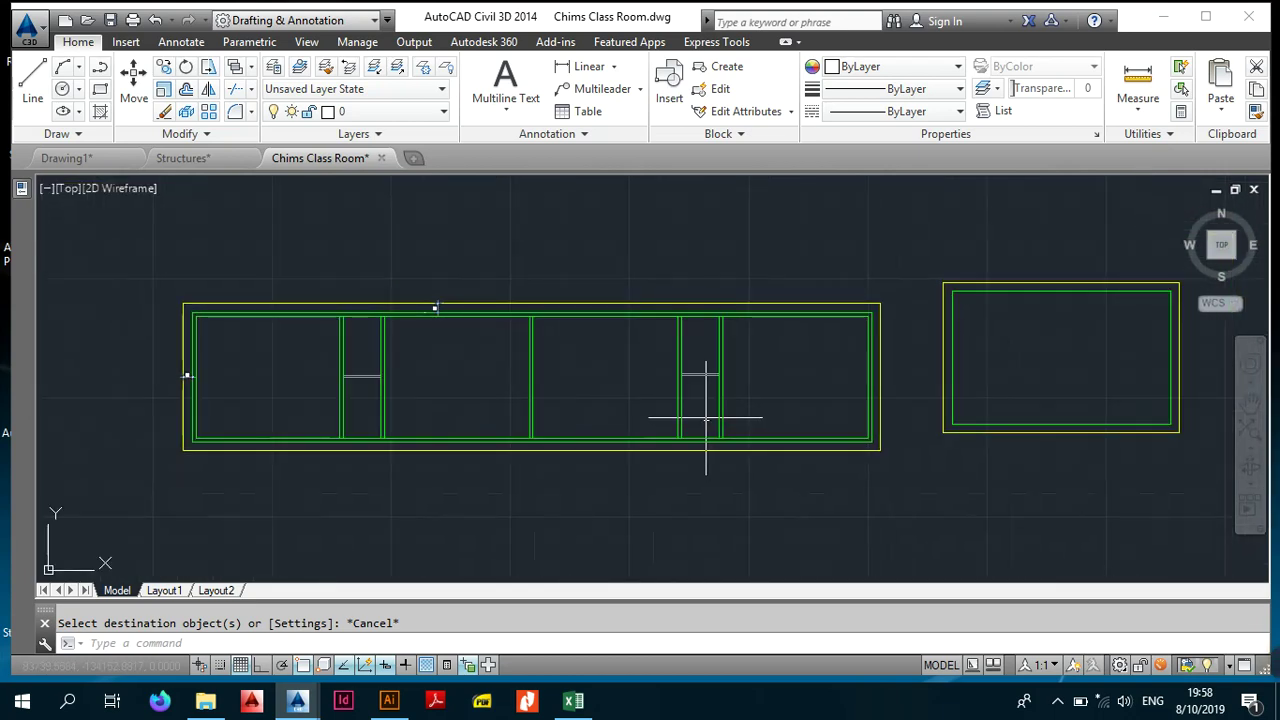
pyautogui.scroll(2, 704, 422)
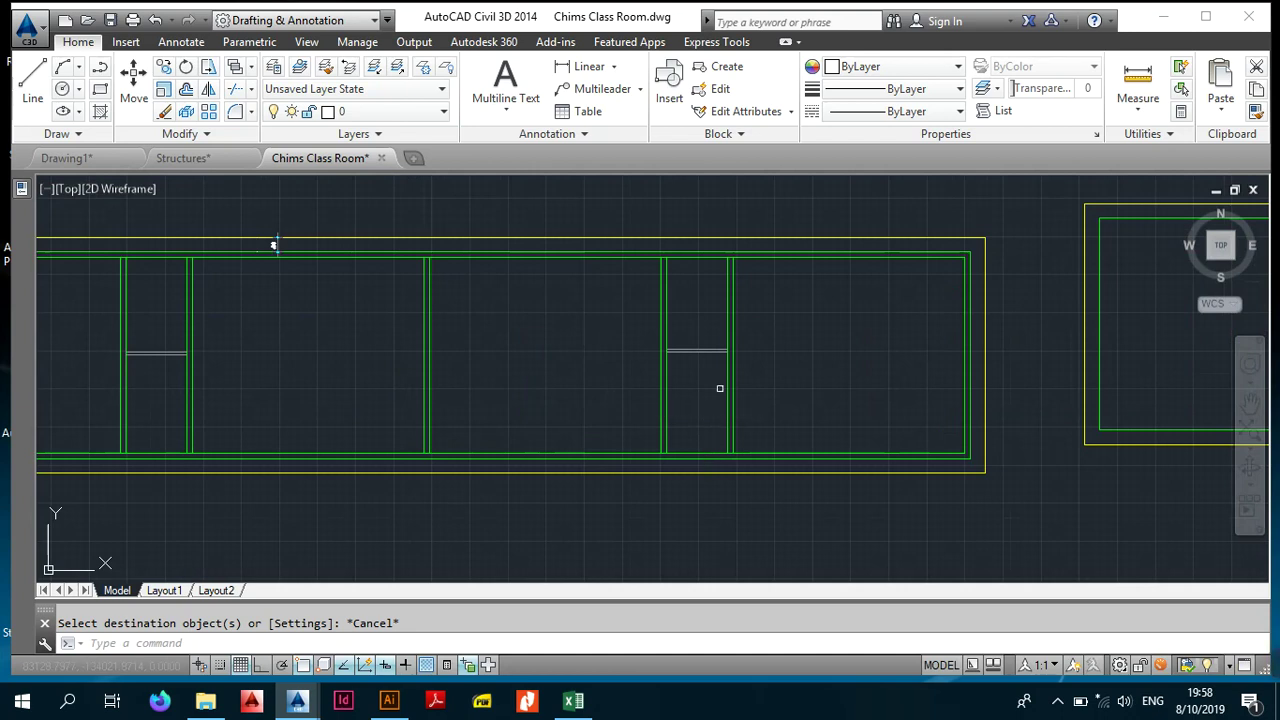
pyautogui.scroll(-4, 719, 388)
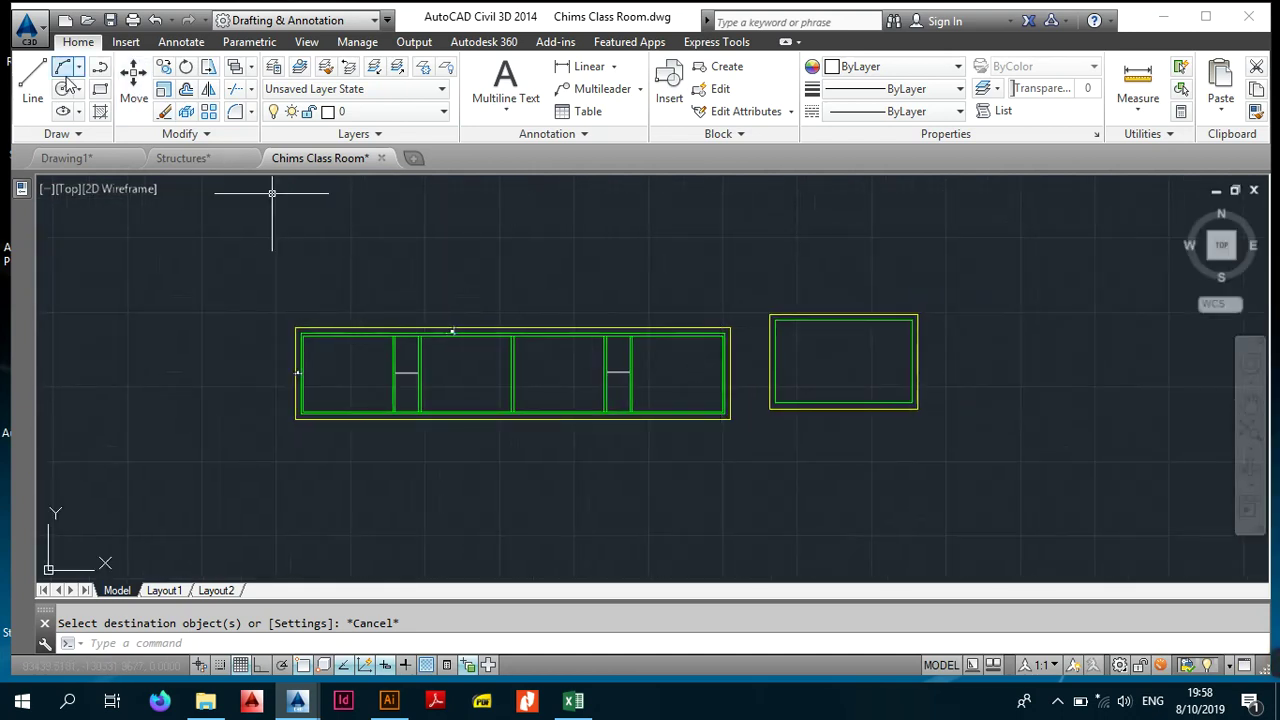
# Step: Draw the classroom block's ridge line between the midpoints of the yellow roof outline's two short sides
pyautogui.click(33, 80)
pyautogui.scroll(2, 752, 362)
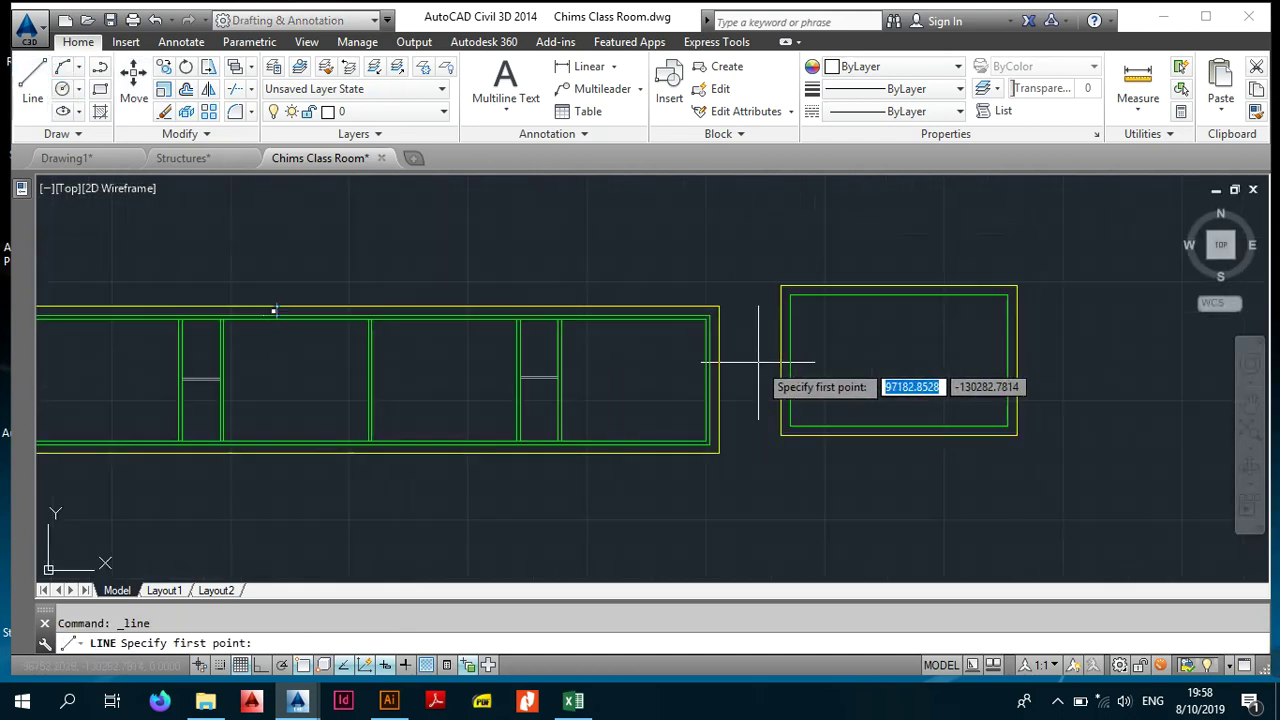
pyautogui.moveTo(467, 362)
pyautogui.mouseDown(button='middle')
pyautogui.moveTo(959, 375)
pyautogui.moveTo(220, 398)
pyautogui.mouseUp(button='middle')
pyautogui.scroll(2, 514, 396)
pyautogui.moveTo(922, 398); pyautogui.dragTo(848, 403, button='middle')
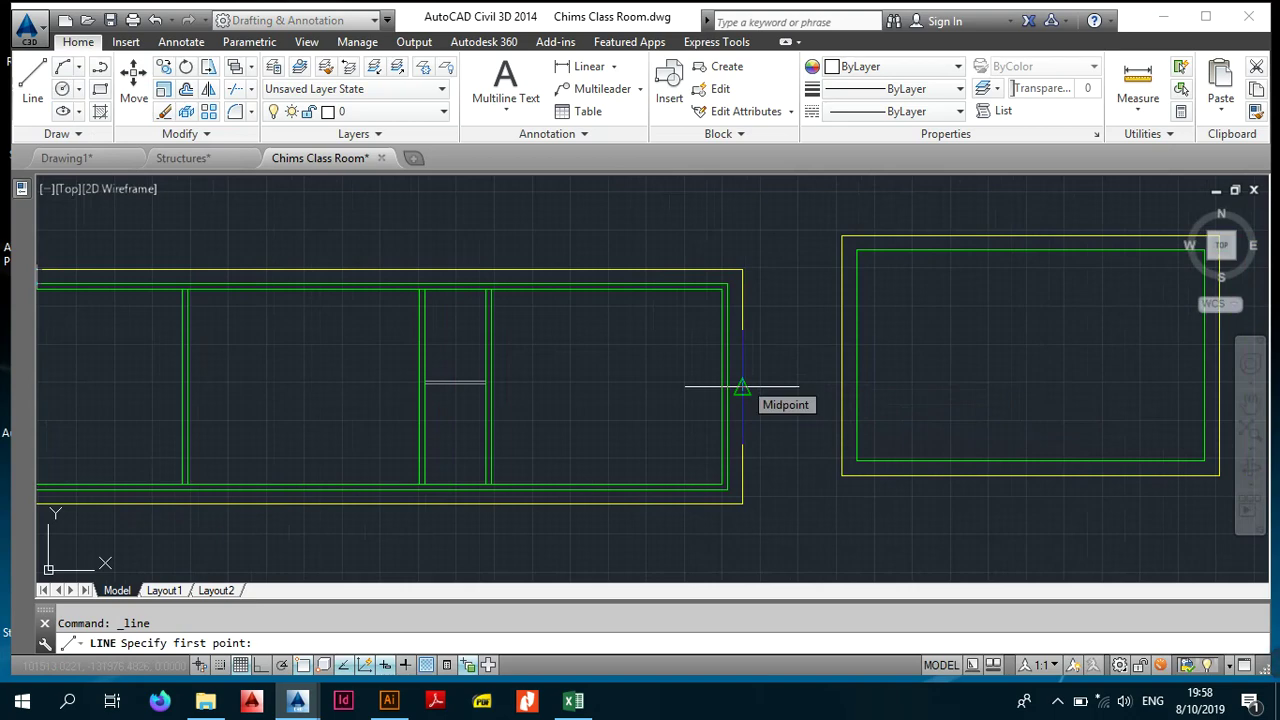
pyautogui.click(742, 387)
pyautogui.moveTo(448, 393); pyautogui.dragTo(1154, 416, button='middle')
pyautogui.moveTo(565, 417); pyautogui.dragTo(745, 421, button='middle')
pyautogui.scroll(4, 525, 405)
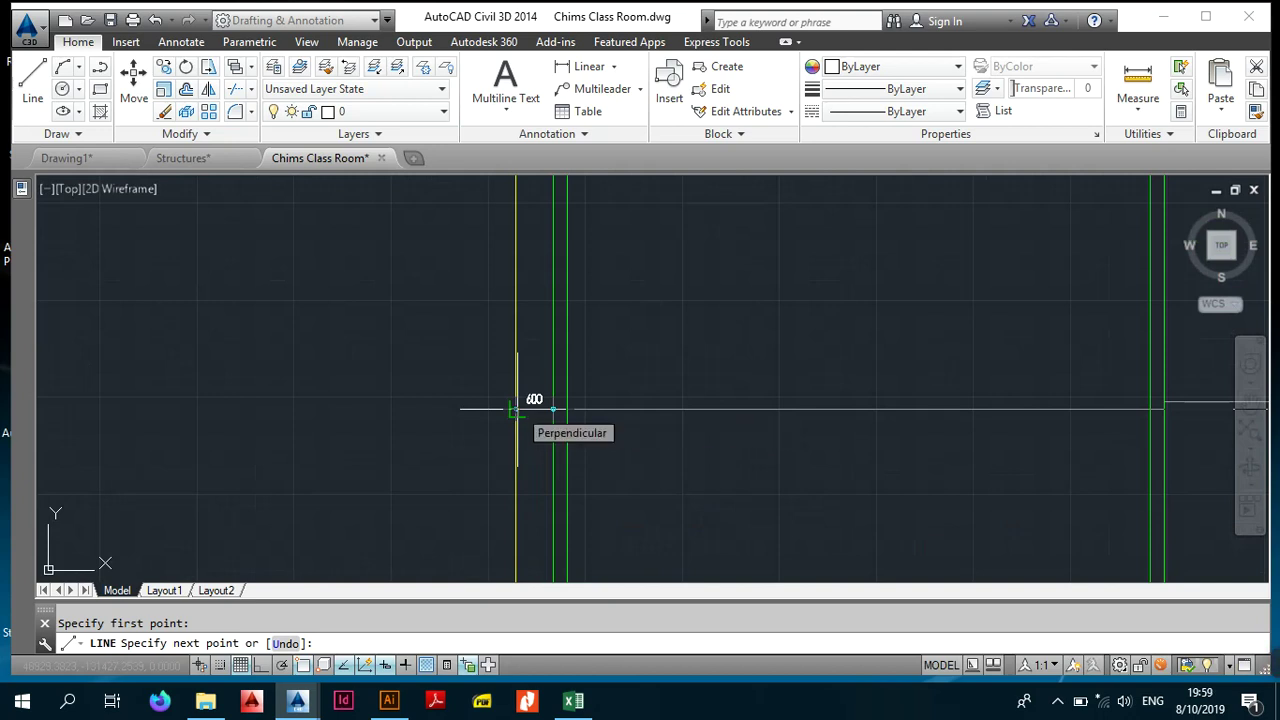
pyautogui.keyDown('shift'); pyautogui.rightClick(531, 404); pyautogui.keyUp('shift')
pyautogui.click(588, 380)
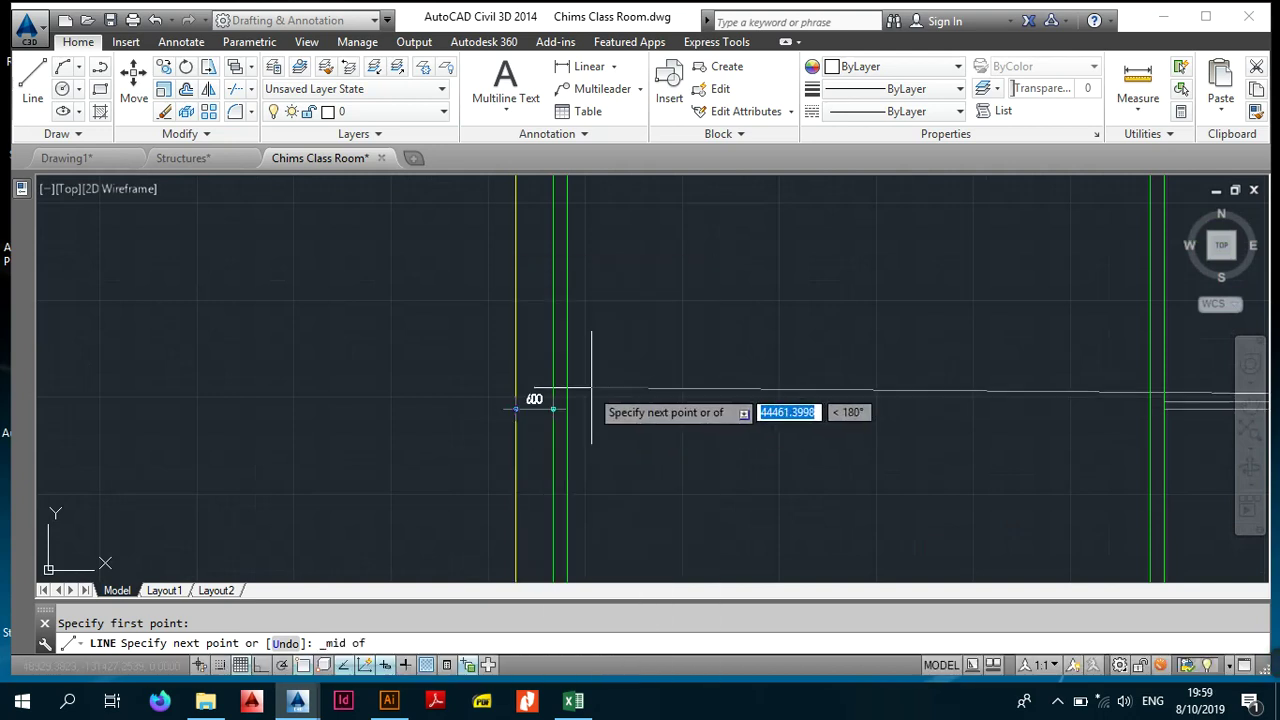
pyautogui.press('Escape')
pyautogui.press('Escape')
# Step: Set the colour of the classroom block's ridge line to Blue
pyautogui.scroll(-3, 766, 447)
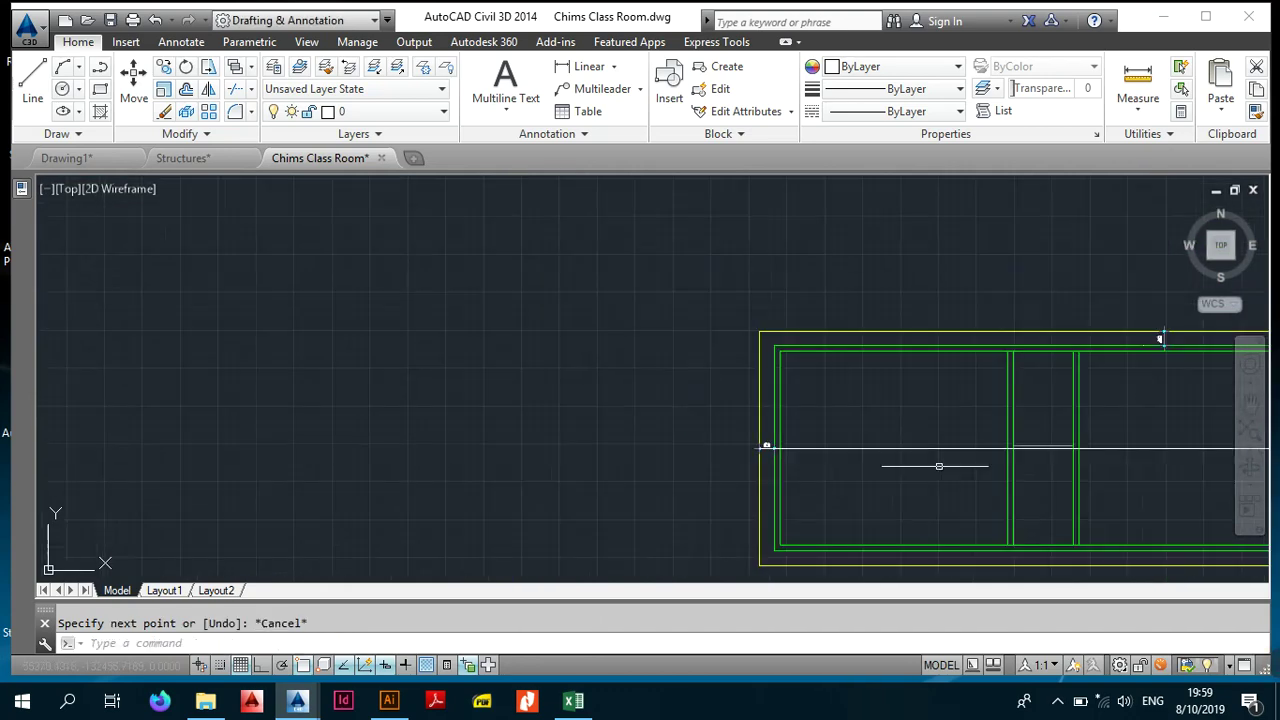
pyautogui.moveTo(939, 466)
pyautogui.mouseDown(button='middle')
pyautogui.moveTo(543, 363)
pyautogui.moveTo(545, 350)
pyautogui.mouseUp(button='middle')
pyautogui.click(800, 316)
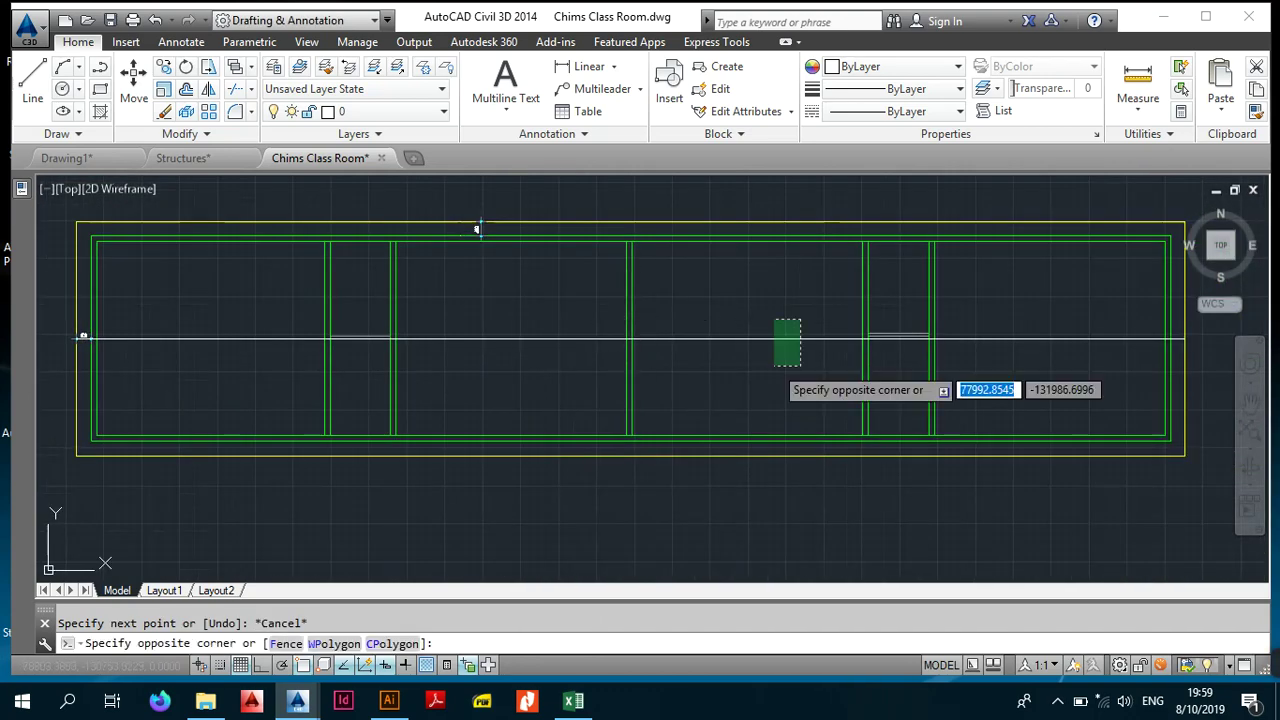
pyautogui.click(772, 356)
pyautogui.click(890, 66)
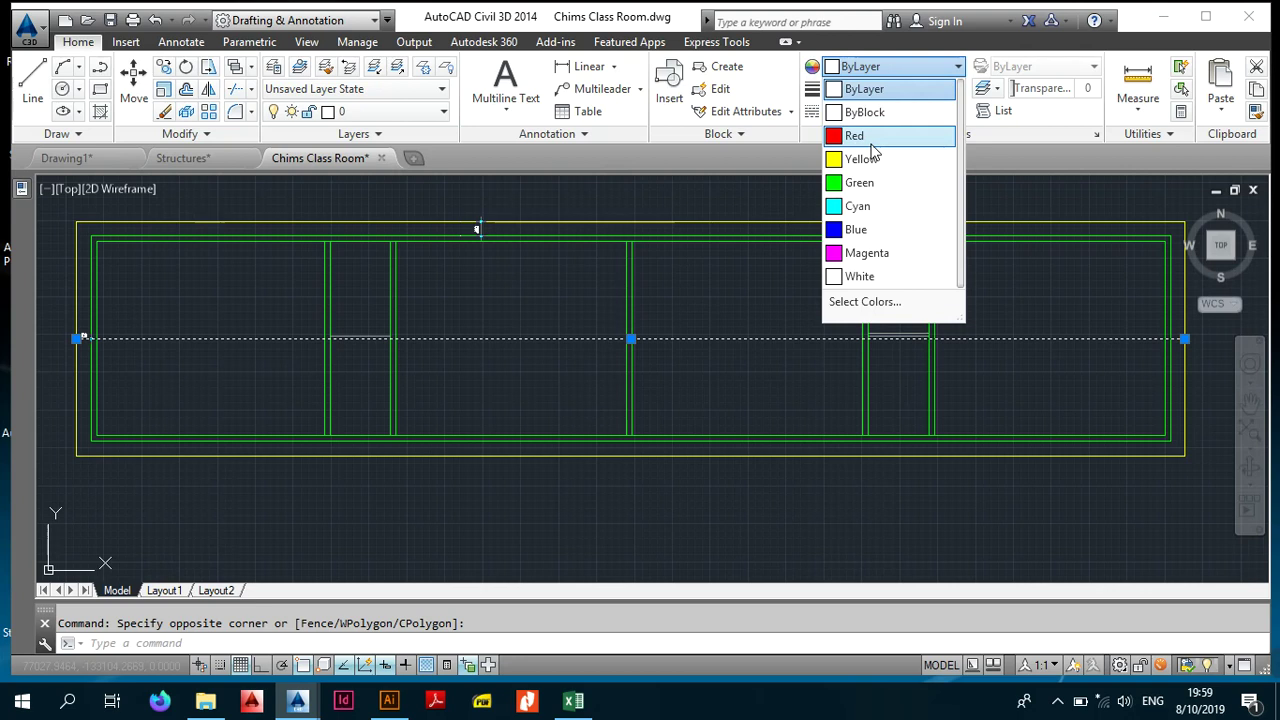
pyautogui.click(856, 229)
pyautogui.press('Escape')
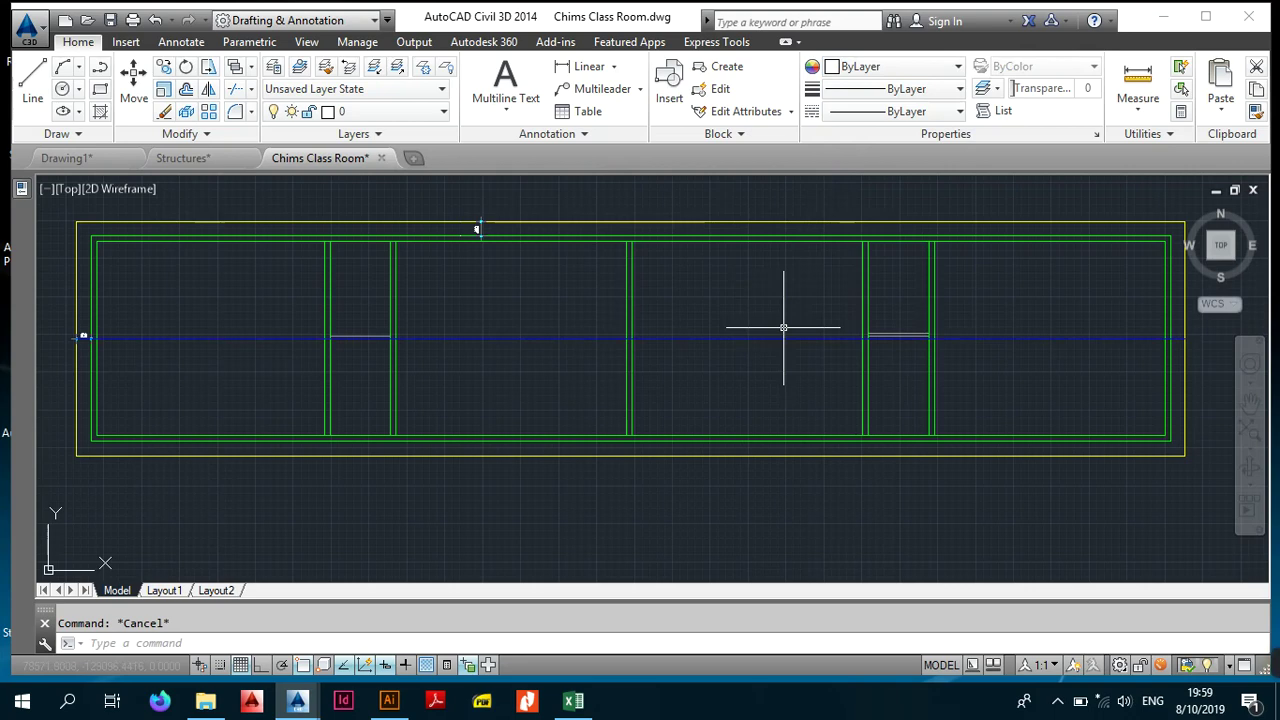
# Step: Draw a ridge line across the example roof between the midpoints of the outer rectangle's short sides
pyautogui.moveTo(856, 331)
pyautogui.mouseDown(button='middle')
pyautogui.moveTo(606, 291)
pyautogui.moveTo(675, 292)
pyautogui.mouseUp(button='middle')
pyautogui.rightClick(746, 274)
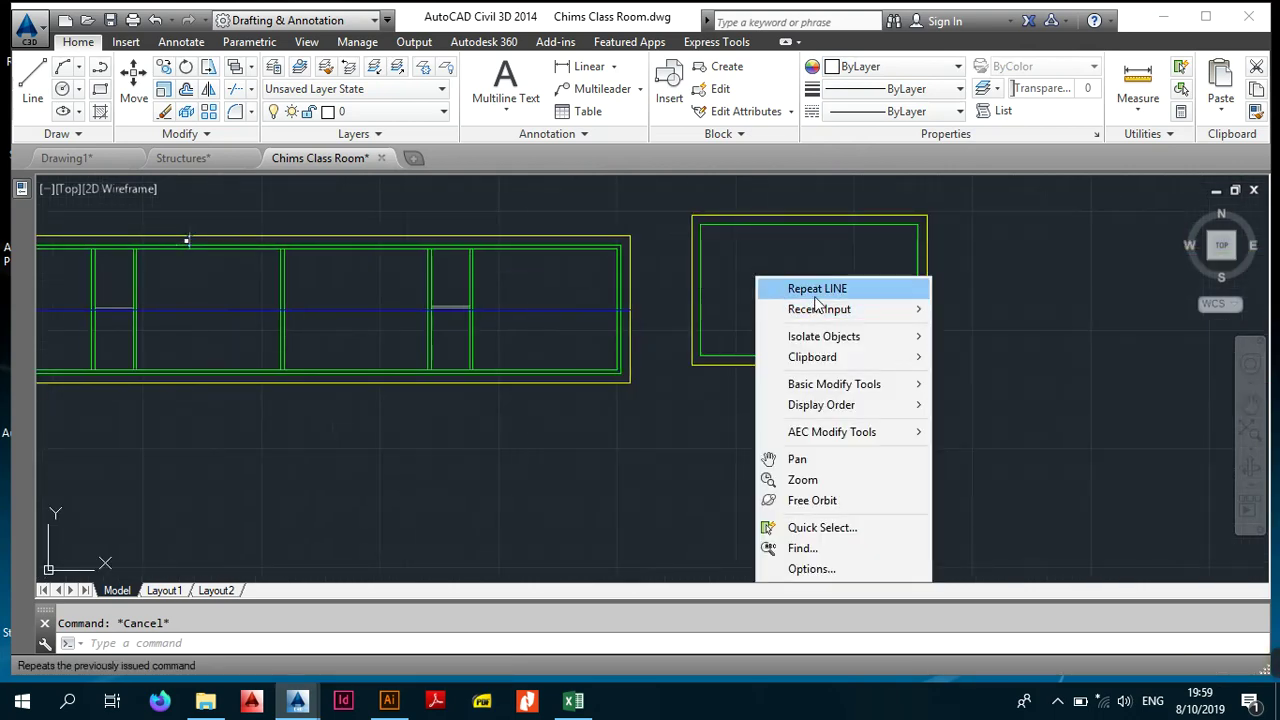
pyautogui.click(800, 286)
pyautogui.scroll(2, 707, 294)
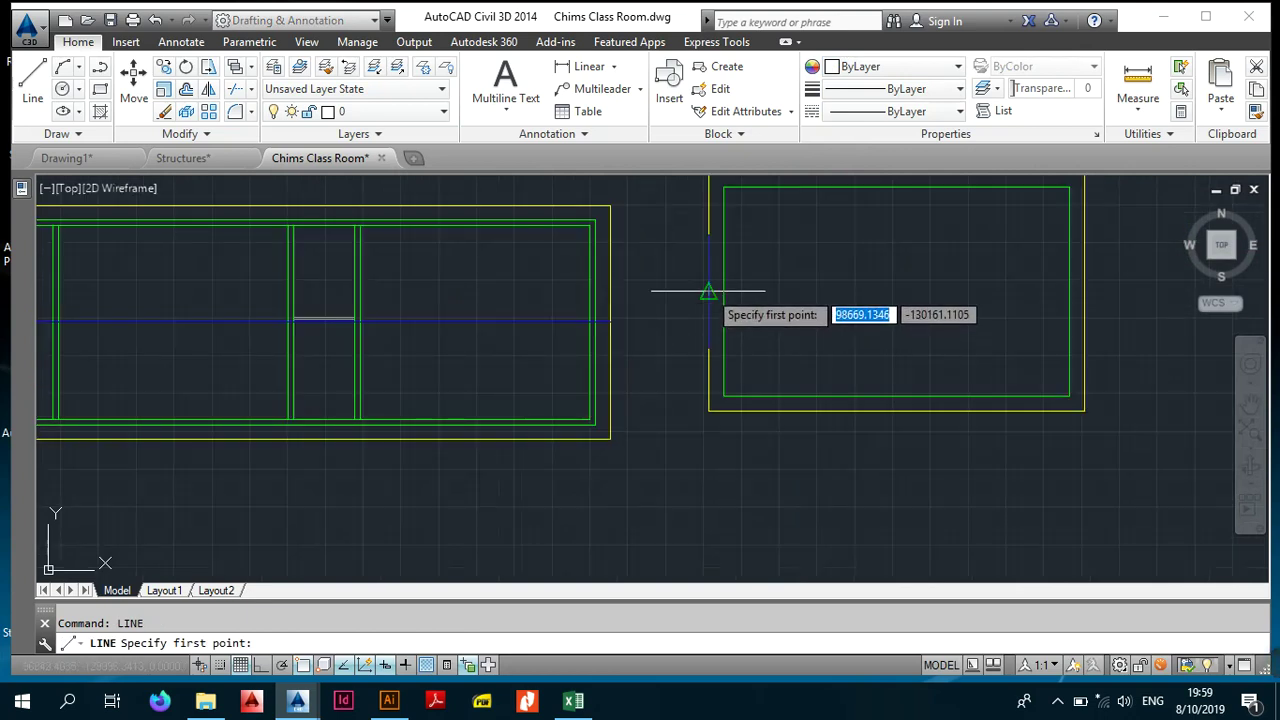
pyautogui.click(707, 291)
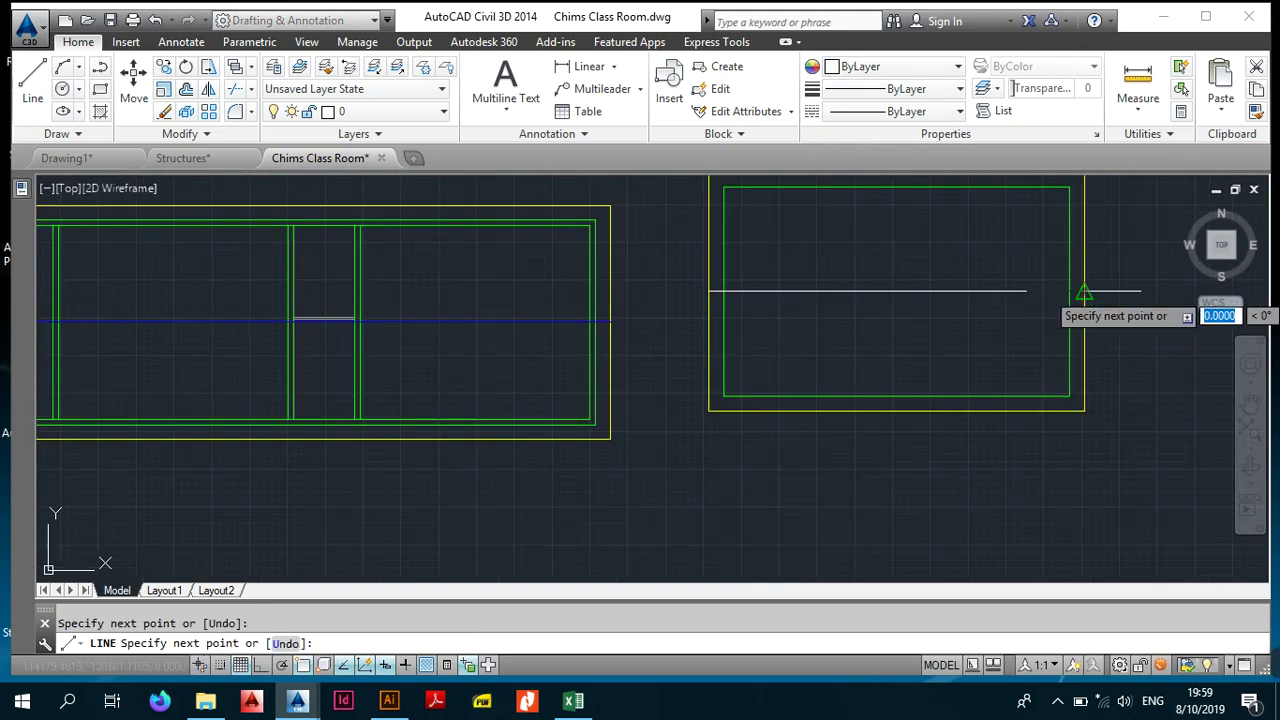
pyautogui.press('Escape')
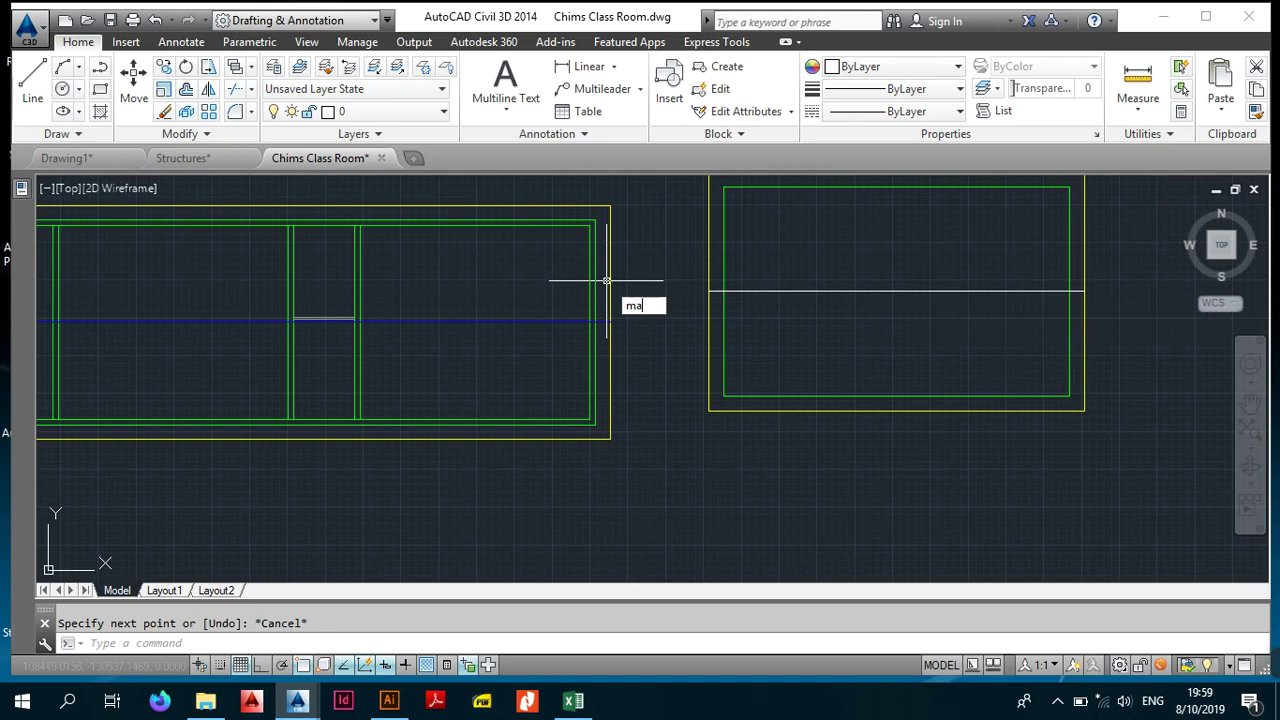
# Step: Match the example roof's ridge line properties to the classroom block's blue ridge line
pyautogui.write('ma')
pyautogui.press('Return')
pyautogui.click(489, 320)
pyautogui.click(826, 291)
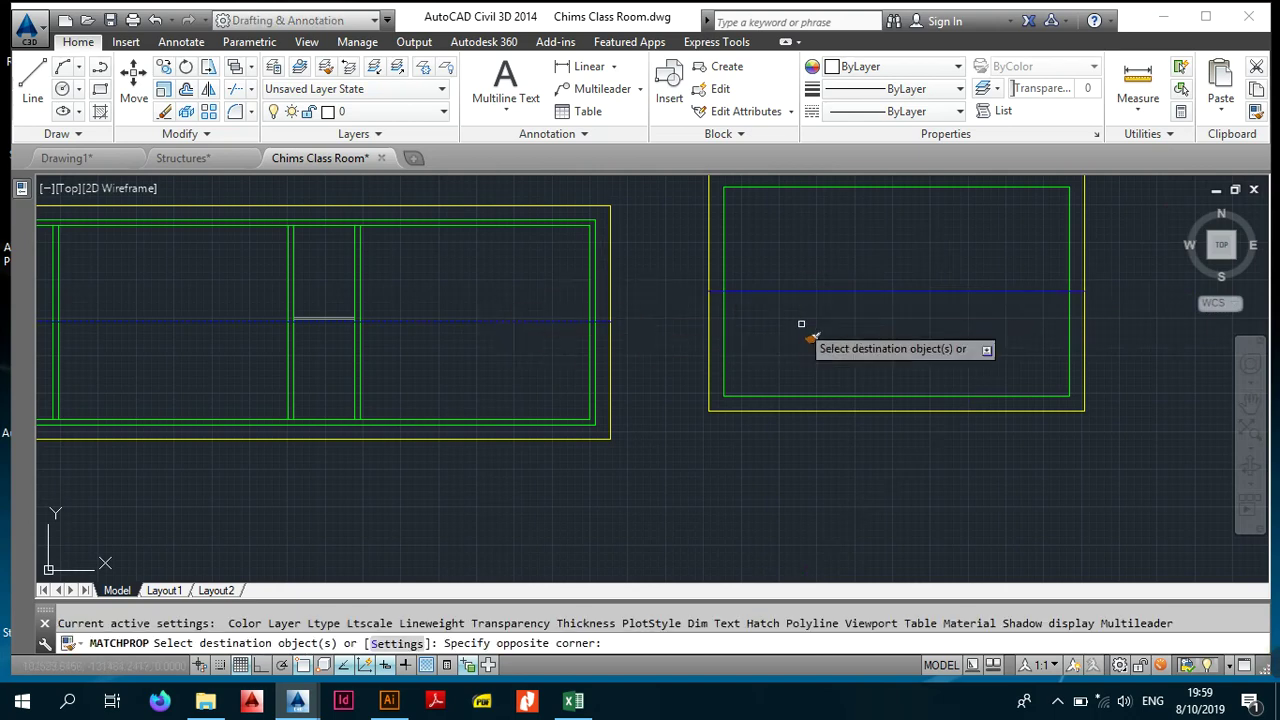
pyautogui.press('Escape')
pyautogui.scroll(-4, 812, 344)
pyautogui.moveTo(897, 356); pyautogui.dragTo(810, 359, button='middle')
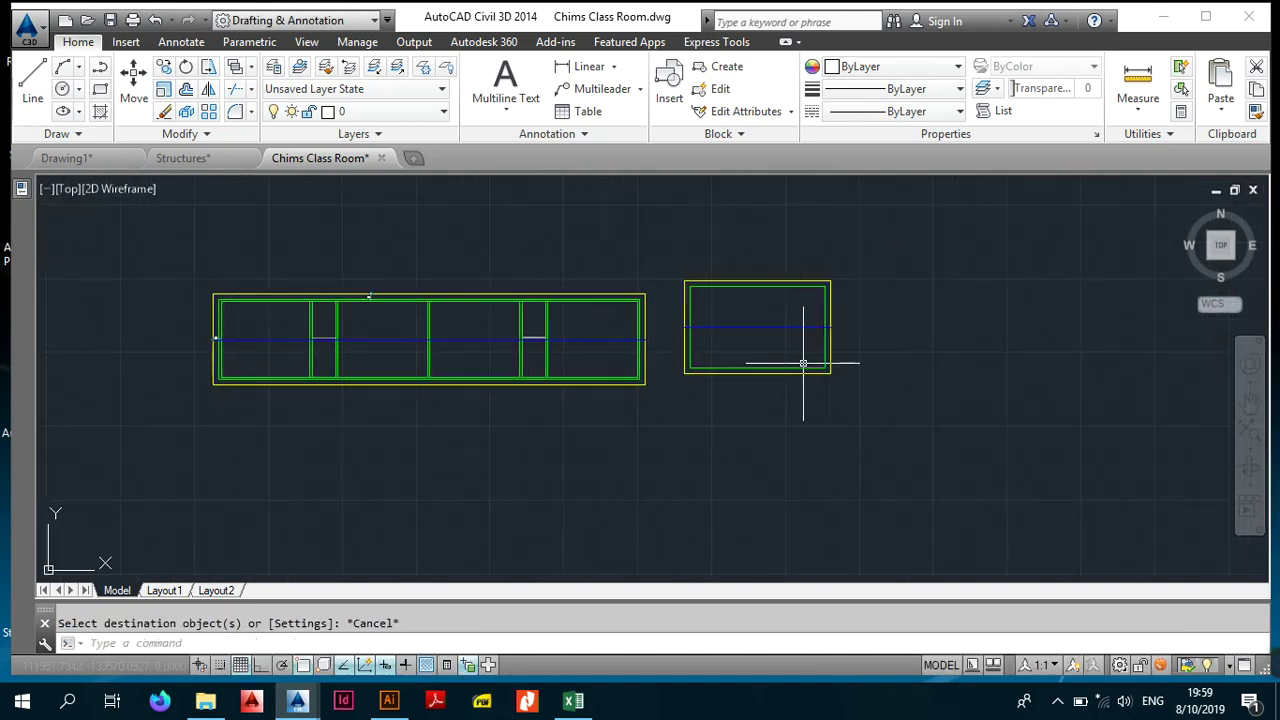
# Step: Add a multiline text reading "Ridge" above the example roof's ridge line
pyautogui.click(190, 41)
pyautogui.click(380, 108)
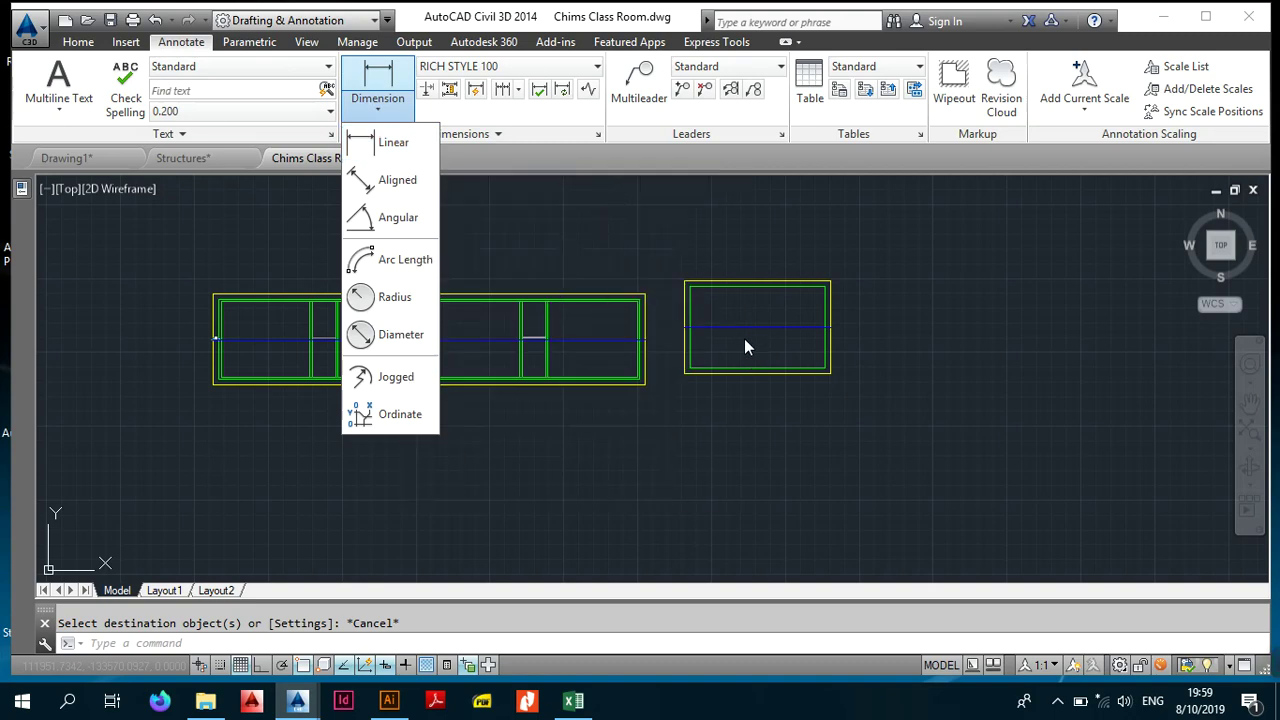
pyautogui.click(744, 338)
pyautogui.scroll(4, 730, 335)
pyautogui.moveTo(734, 329); pyautogui.dragTo(600, 309, button='middle')
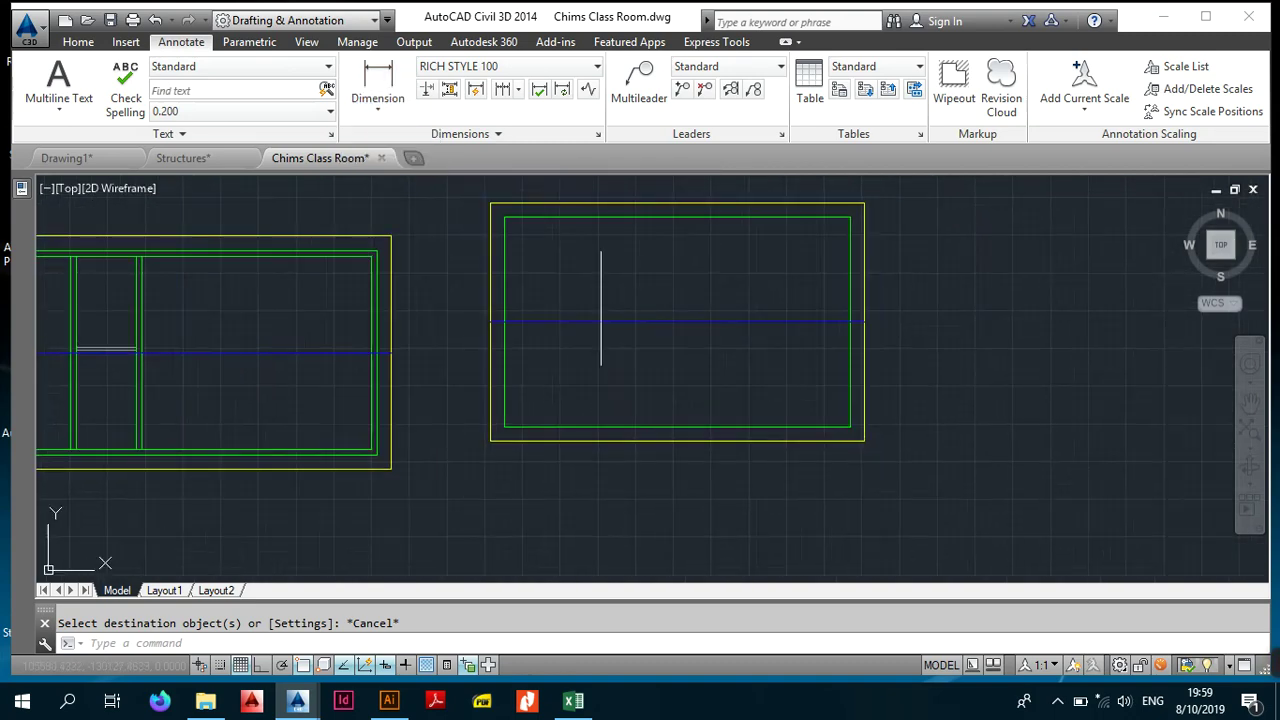
pyautogui.click(61, 110)
pyautogui.click(78, 126)
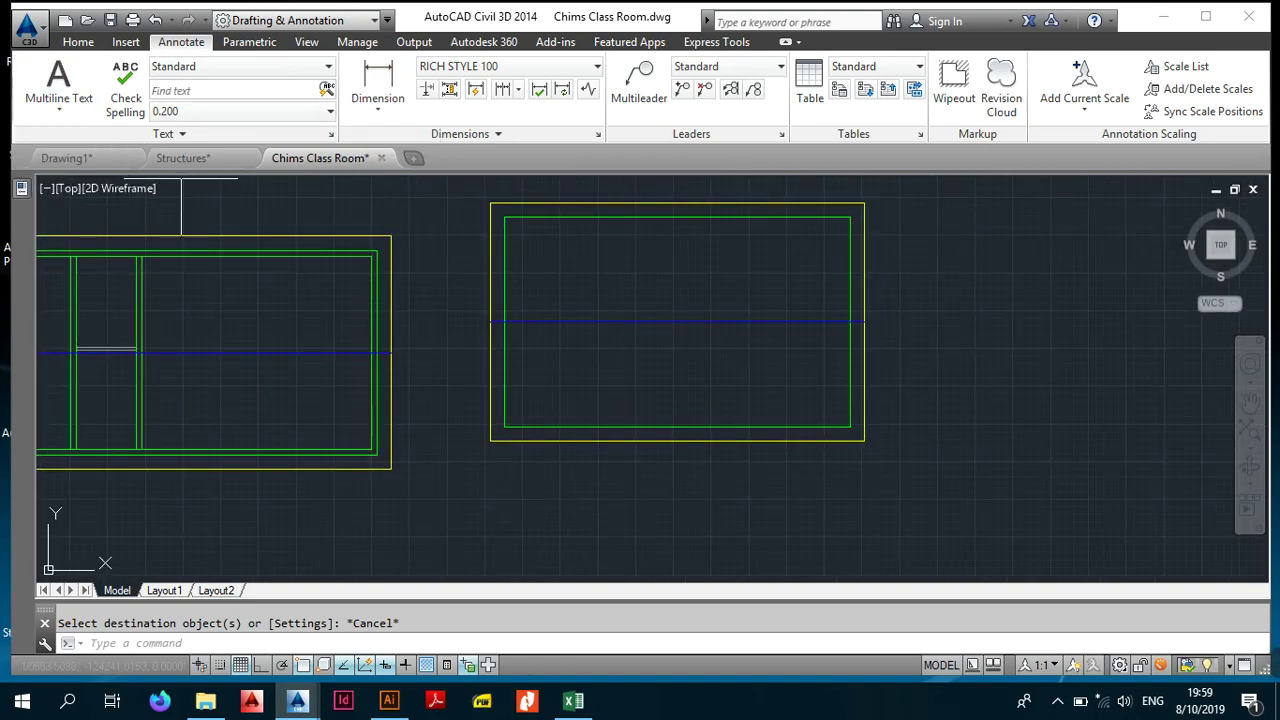
pyautogui.click(588, 290)
pyautogui.click(717, 319)
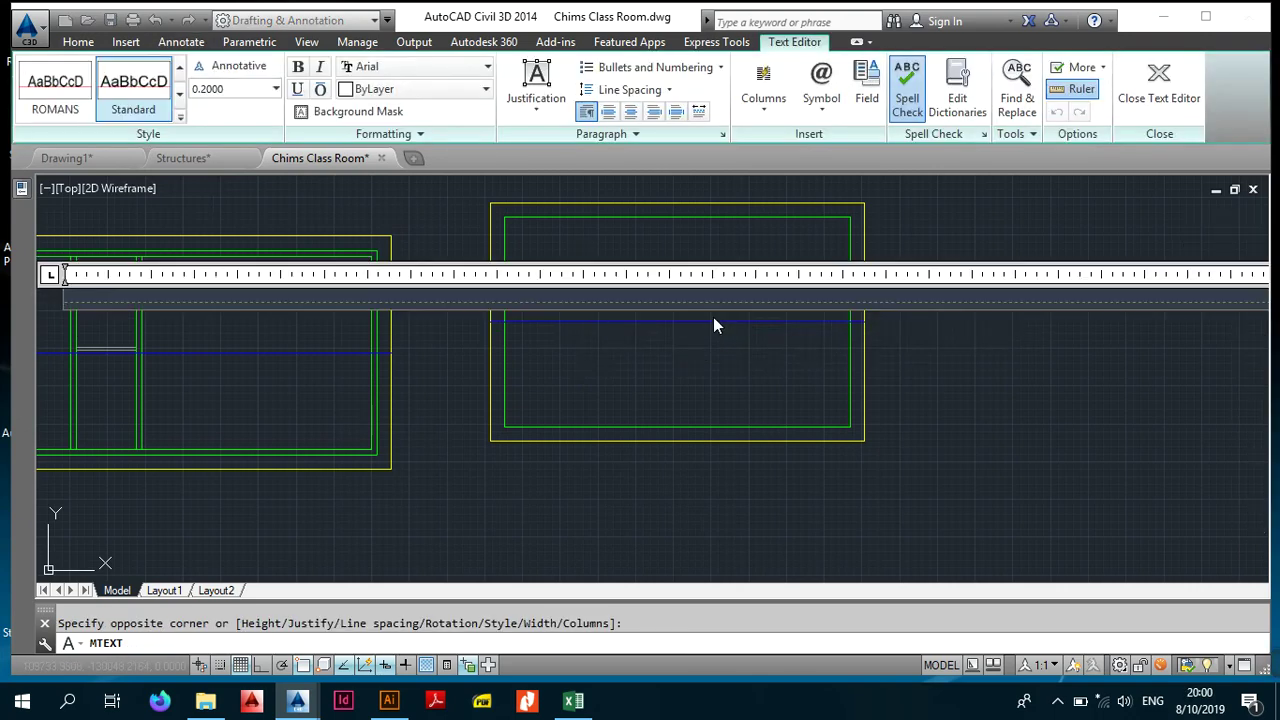
pyautogui.write('Ridge')
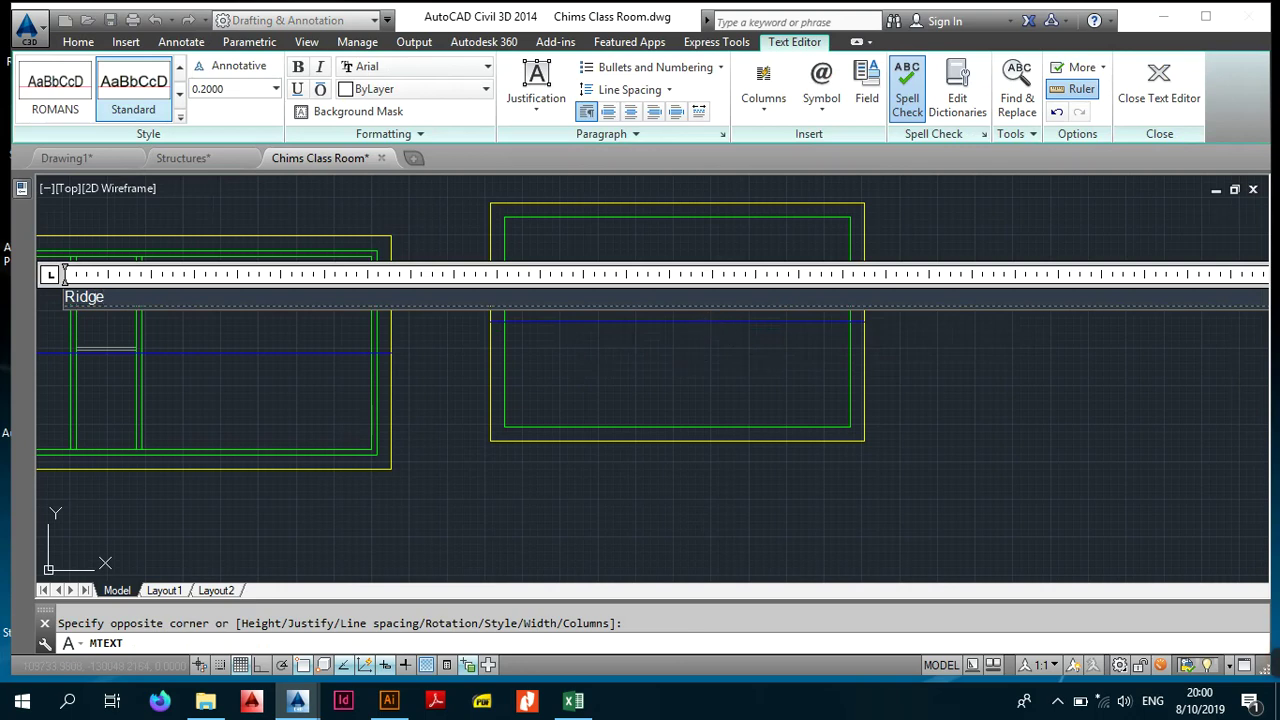
pyautogui.click(737, 367)
# Step: Copy the "FLOOR PLAN SCALE 1:100" title from the floor plan to just above the example roof's ridge line
pyautogui.scroll(-6, 489, 357)
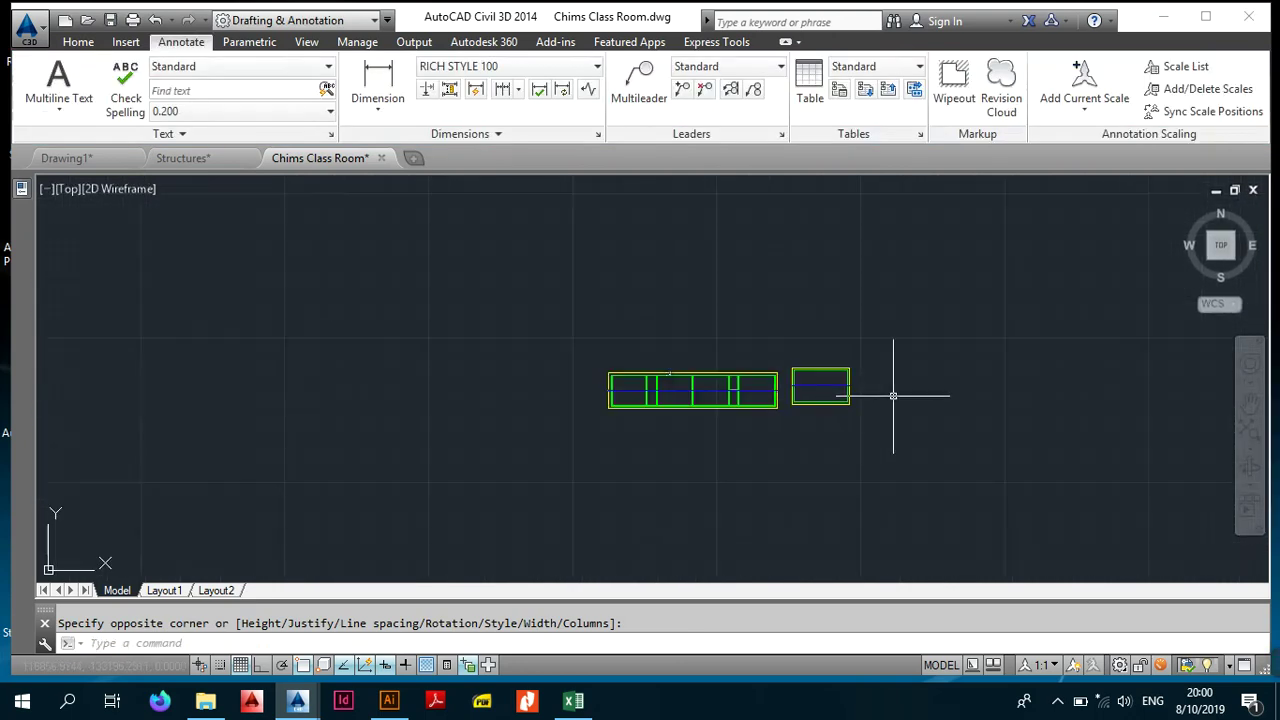
pyautogui.scroll(5, 717, 358)
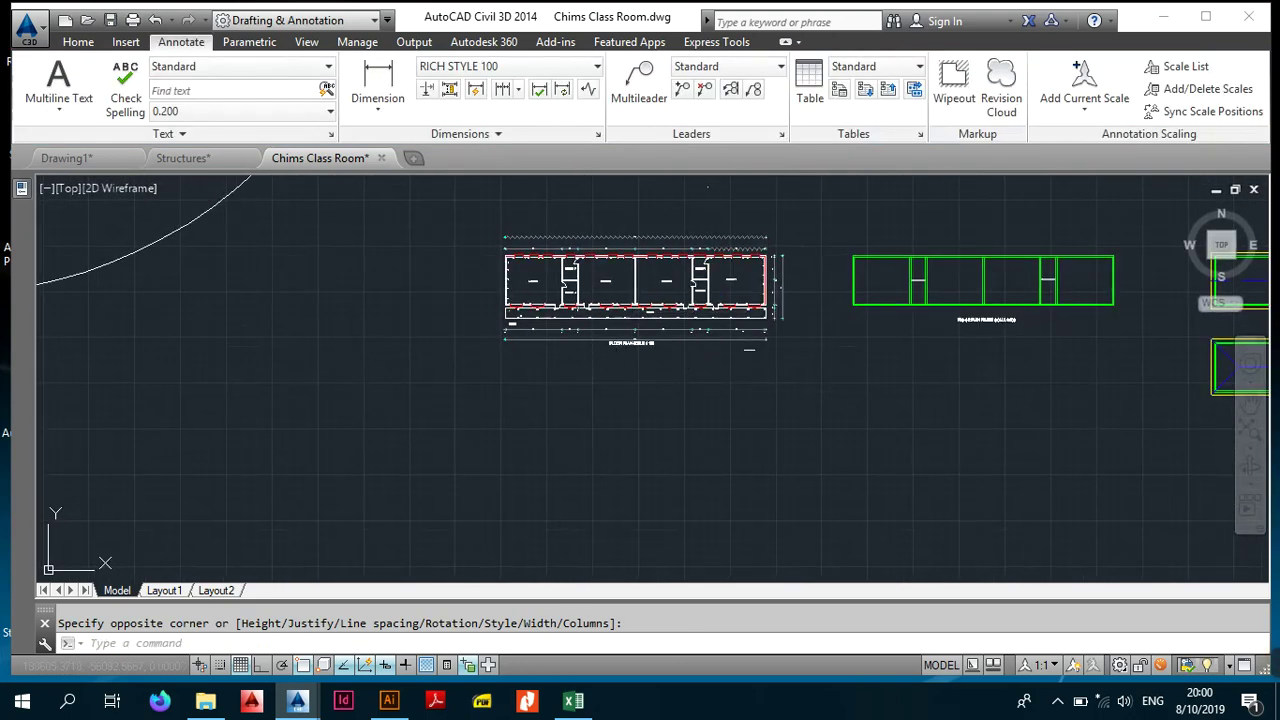
pyautogui.click(690, 262)
pyautogui.click(79, 42)
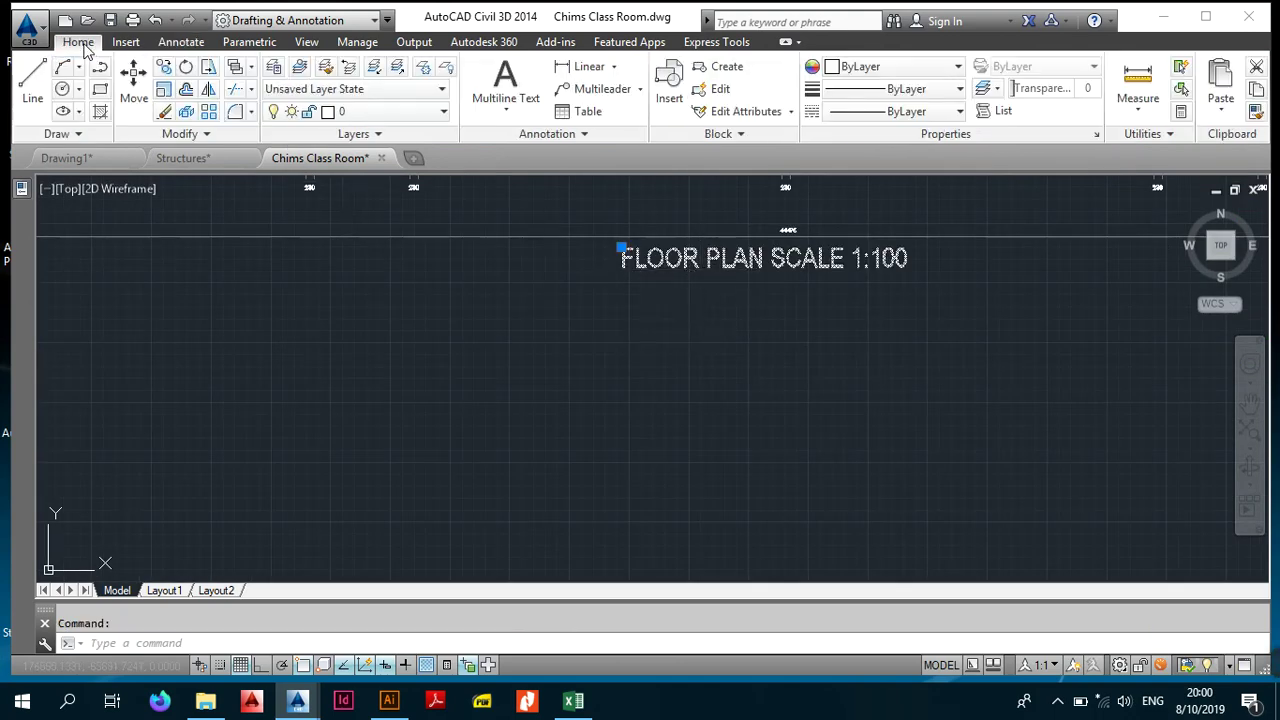
pyautogui.click(704, 262)
pyautogui.scroll(-7, 540, 500)
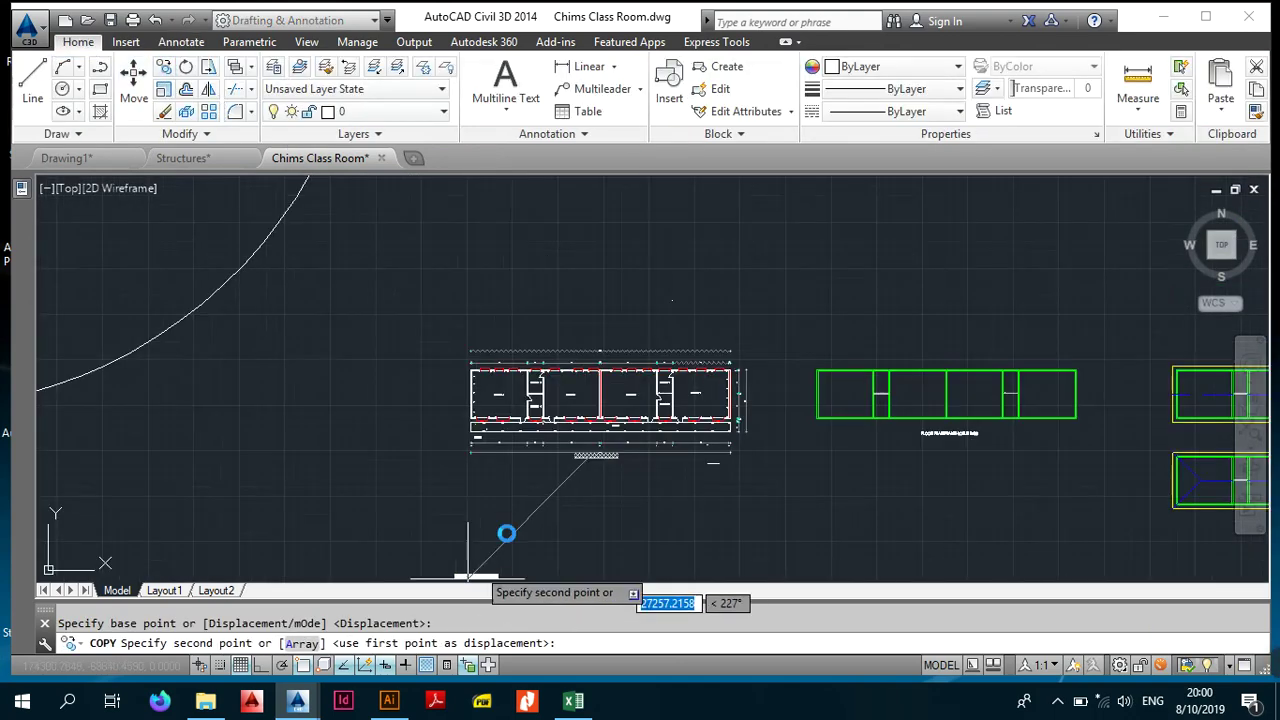
pyautogui.moveTo(460, 560); pyautogui.dragTo(790, 292, button='middle')
pyautogui.scroll(6, 665, 432)
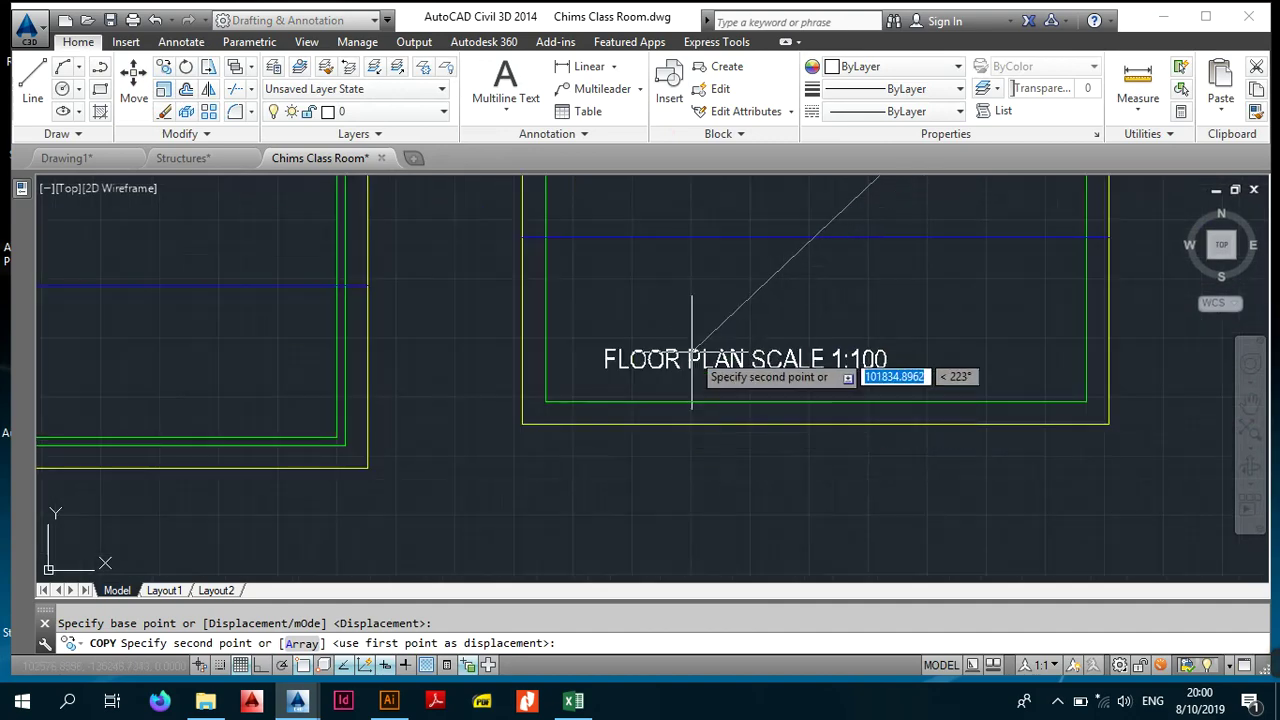
pyautogui.click(752, 212)
pyautogui.press('Escape')
pyautogui.moveTo(755, 240)
pyautogui.mouseDown(button='middle')
pyautogui.moveTo(737, 283)
pyautogui.moveTo(689, 320)
pyautogui.mouseUp(button='middle')
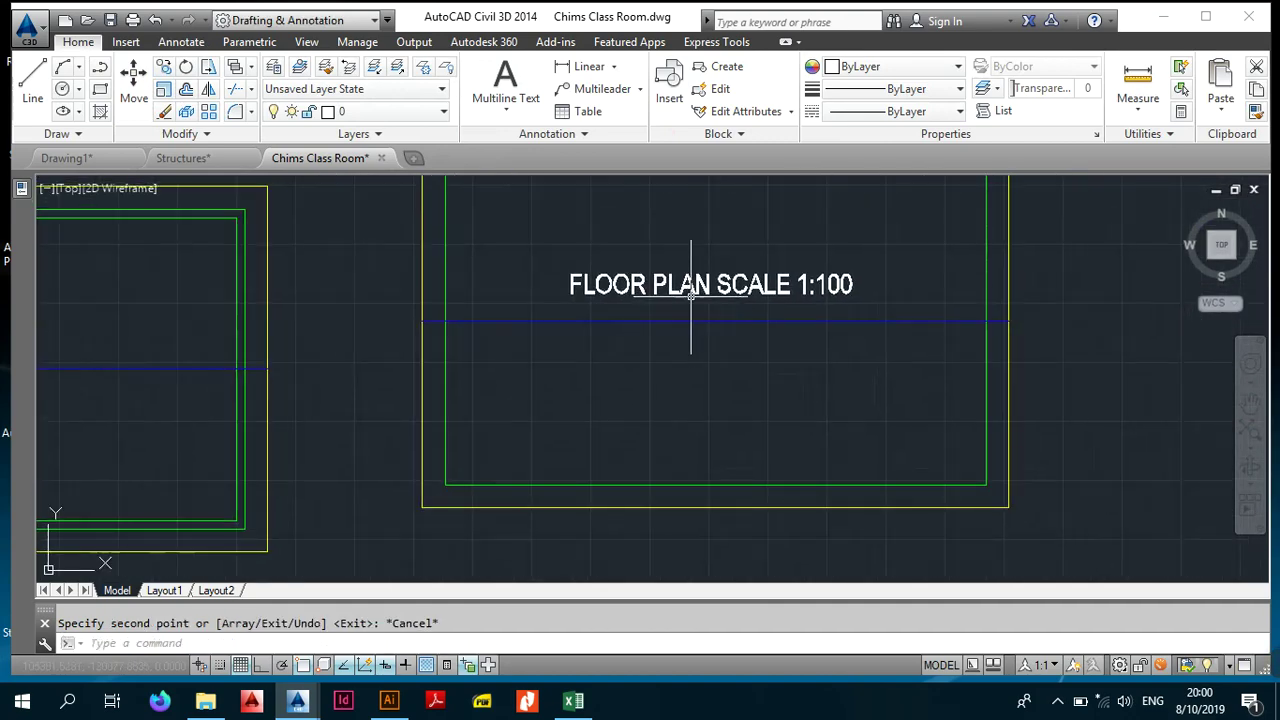
# Step: Change the copied title text in the example roof to "Ridge"
pyautogui.doubleClick(575, 284)
pyautogui.hotkey('ctrl', 'a')
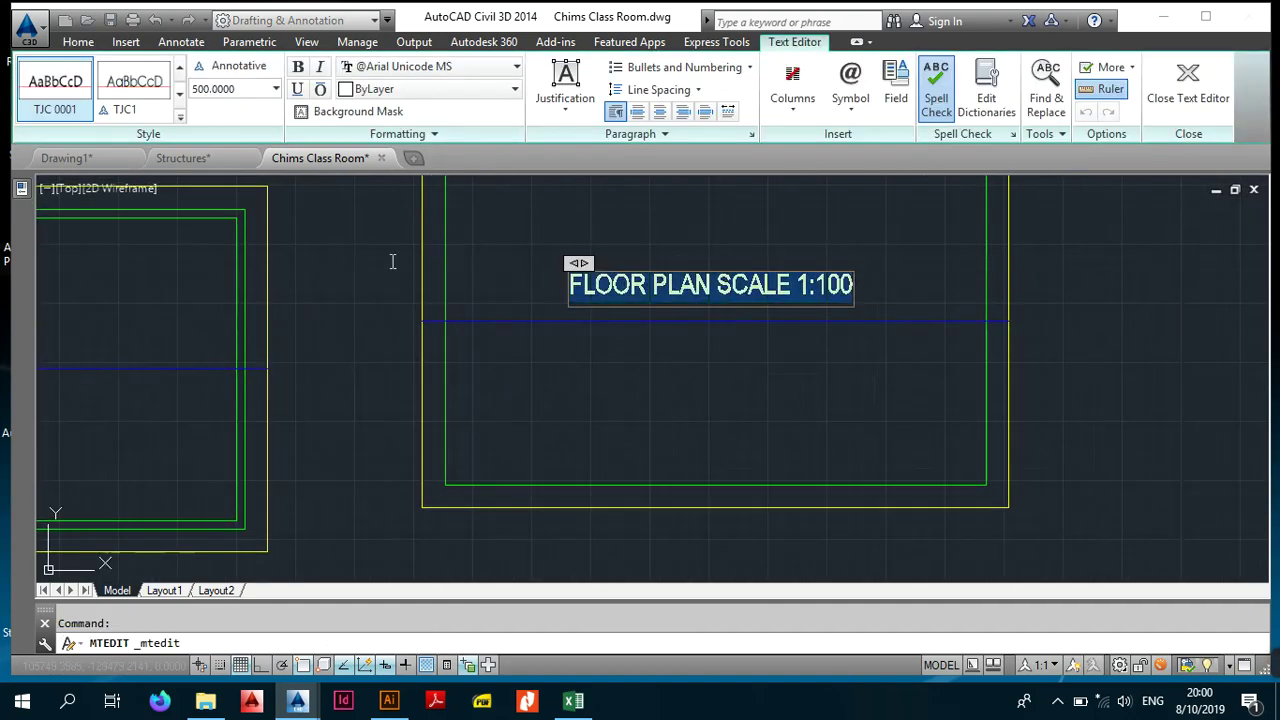
pyautogui.write('Ridf')
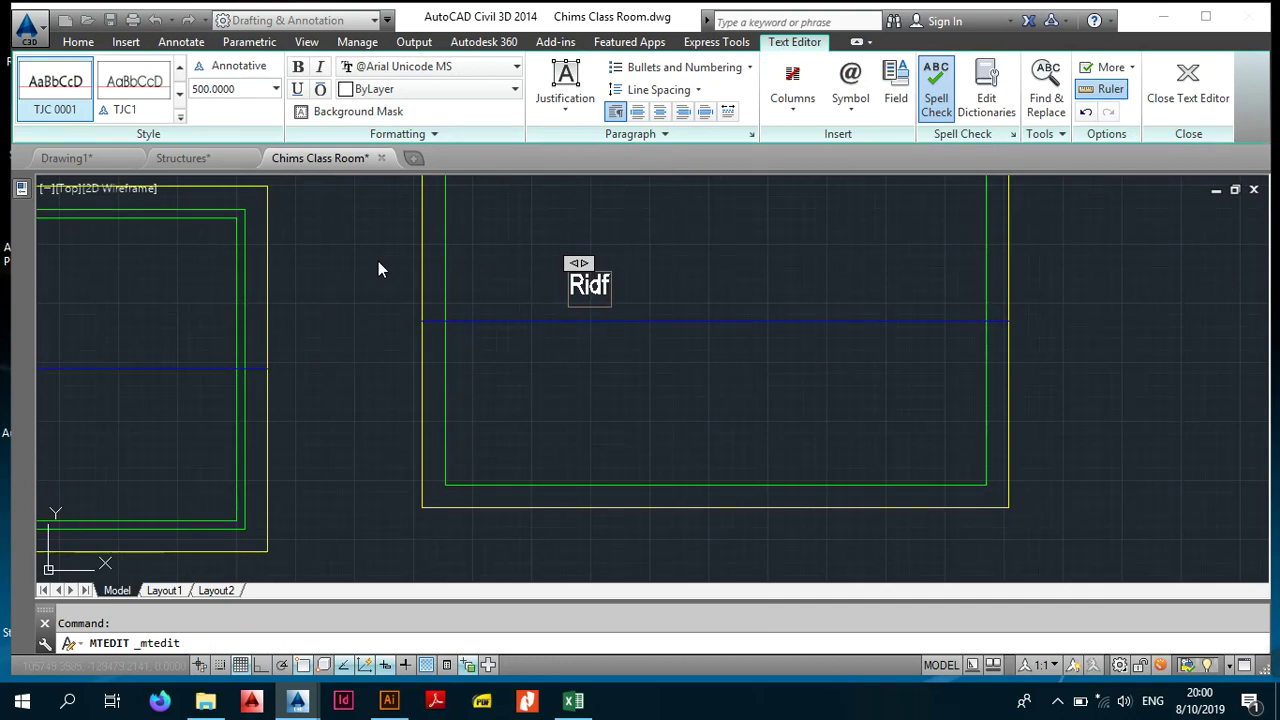
pyautogui.press('BackSpace')
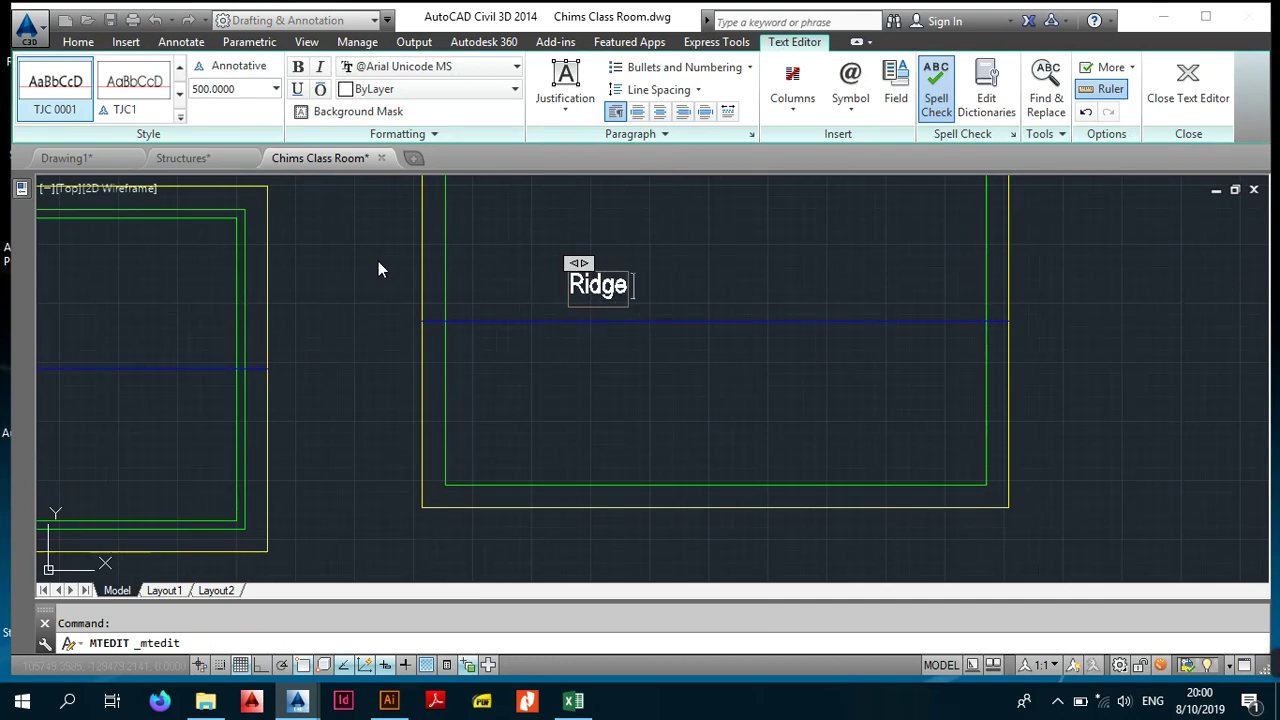
pyautogui.press('Escape')
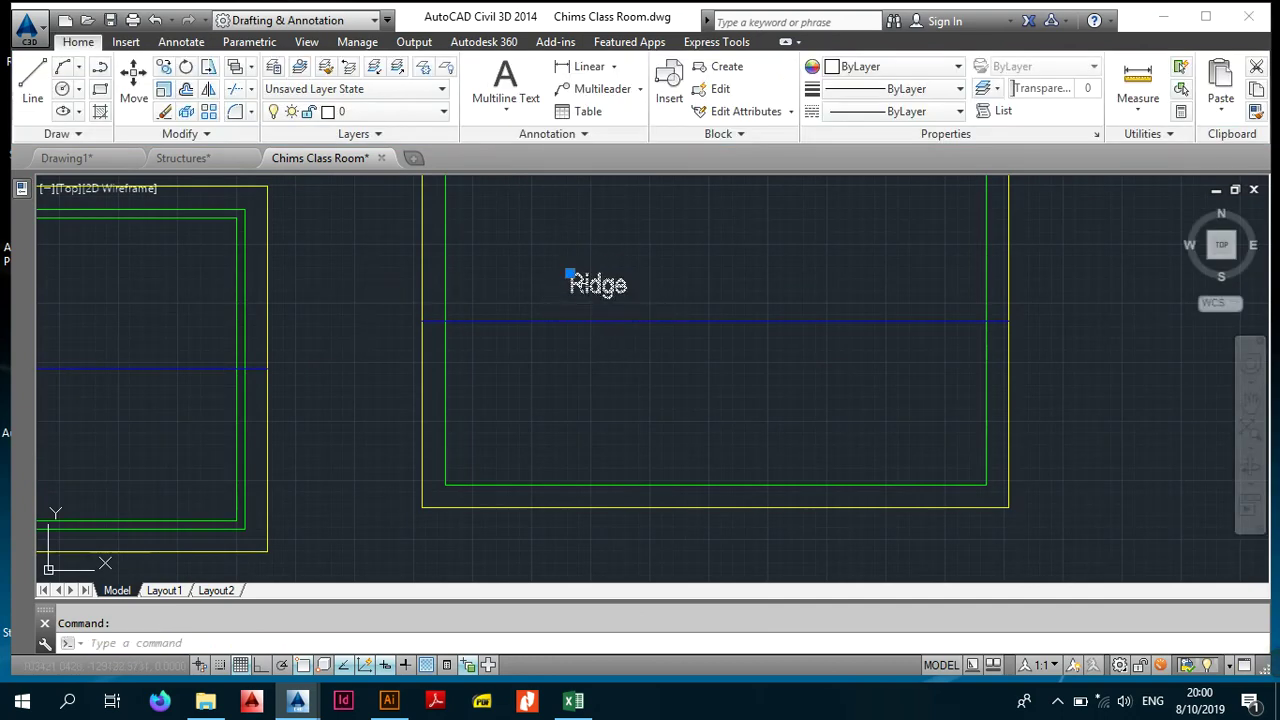
# Step: Move the "Ridge" label to the middle of the example roof, just above its ridge line
pyautogui.click(569, 274)
pyautogui.click(686, 290)
pyautogui.press('Escape')
pyautogui.scroll(-2, 557, 356)
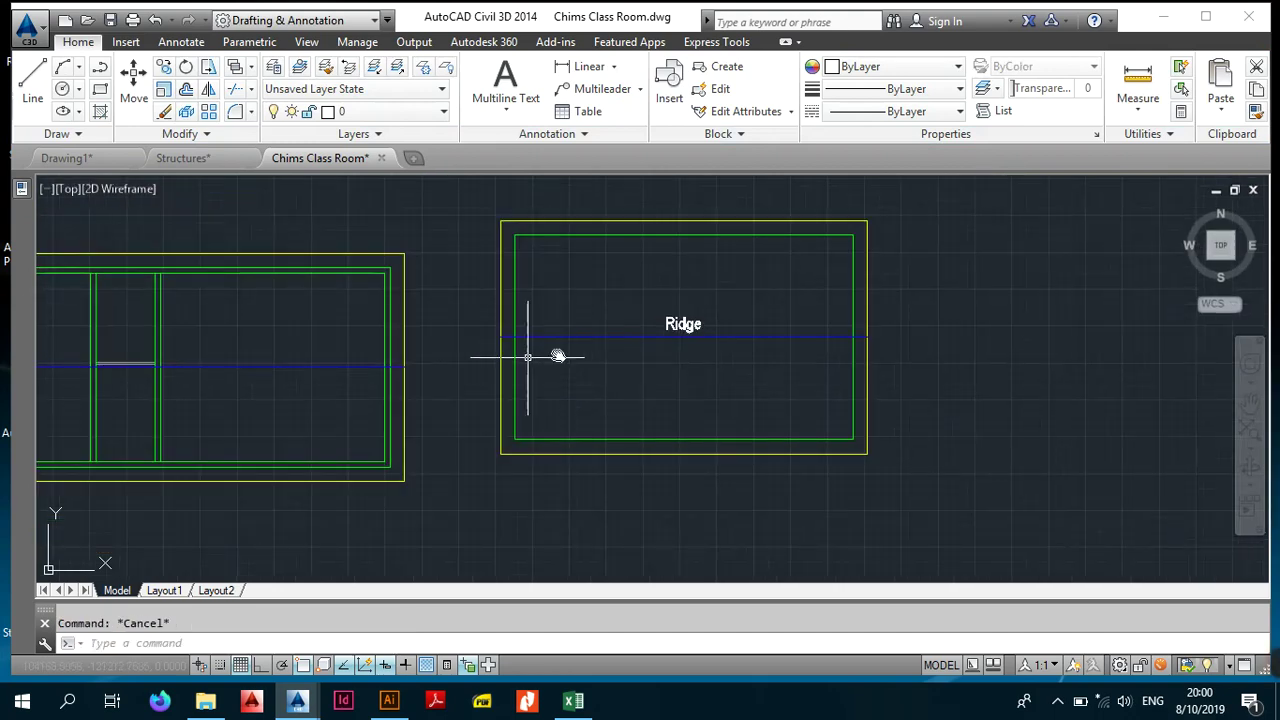
pyautogui.moveTo(558, 356); pyautogui.dragTo(936, 301, button='middle')
pyautogui.scroll(-5, 854, 352)
pyautogui.scroll(2, 812, 314)
pyautogui.moveTo(903, 377); pyautogui.dragTo(720, 322, button='middle')
pyautogui.scroll(1, 716, 316)
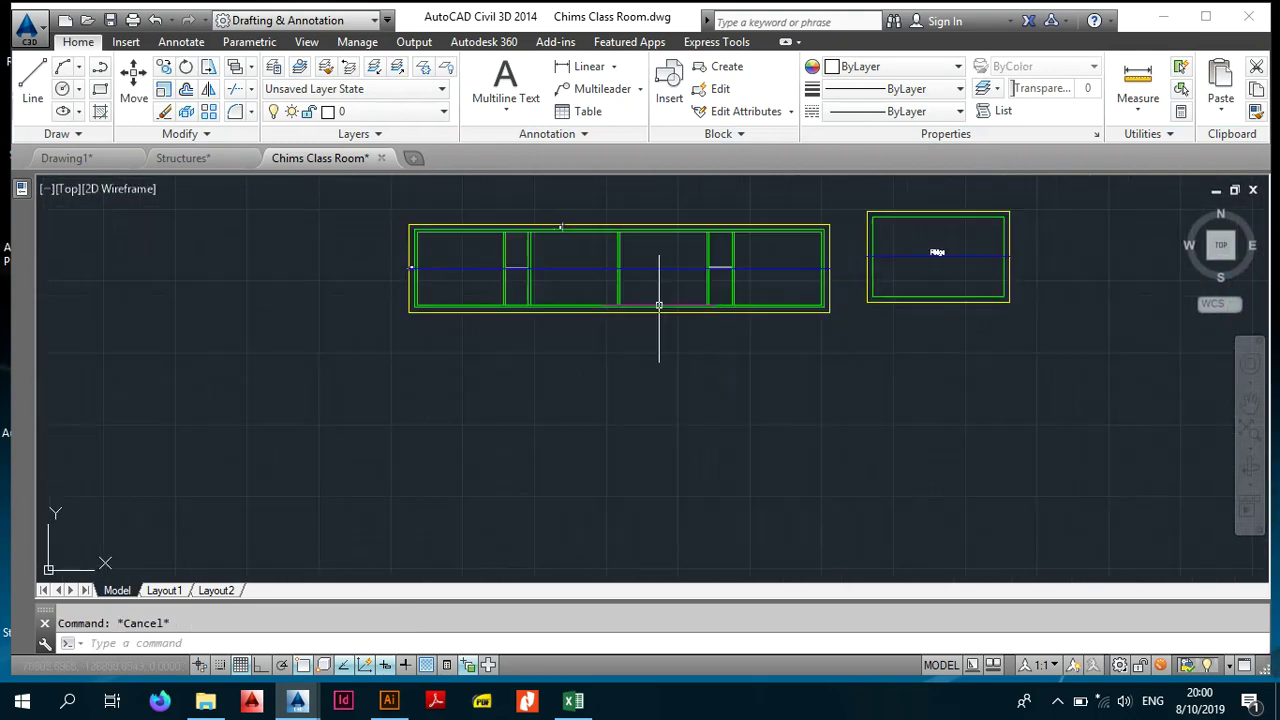
pyautogui.scroll(2, 659, 305)
pyautogui.click(708, 212)
pyautogui.click(688, 244)
pyautogui.scroll(-2, 742, 335)
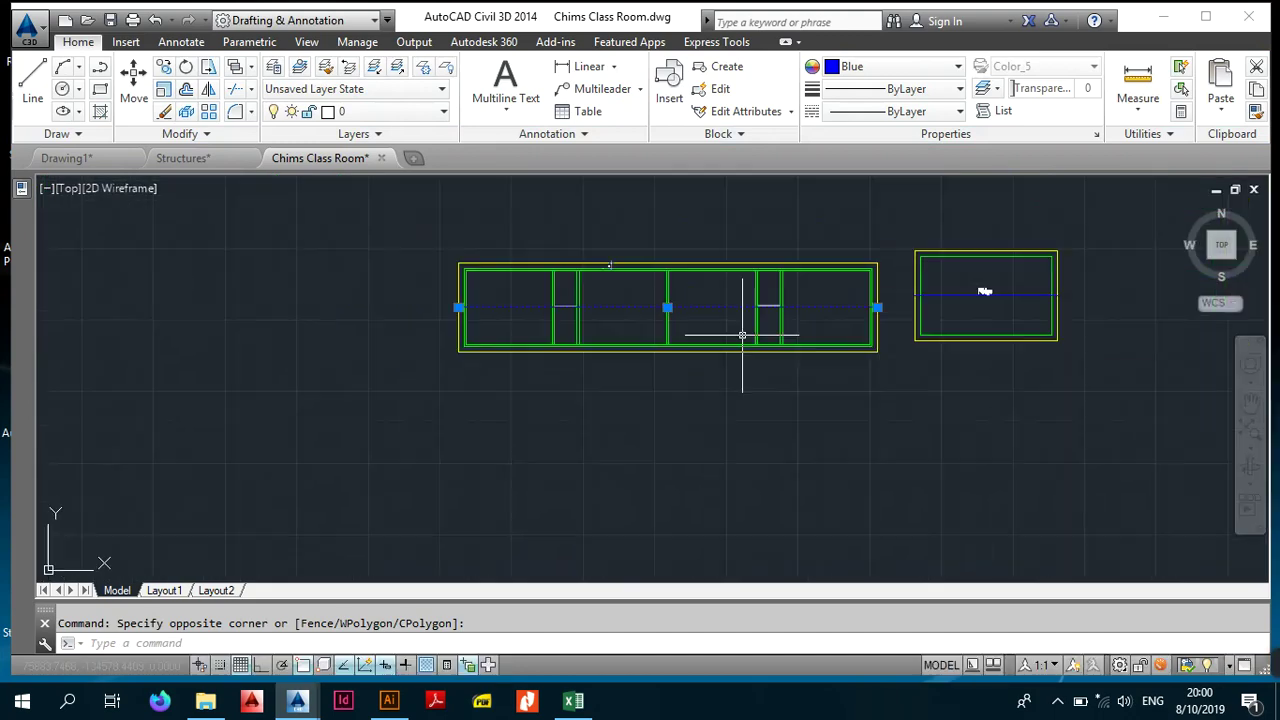
pyautogui.press('Escape')
pyautogui.click(427, 207)
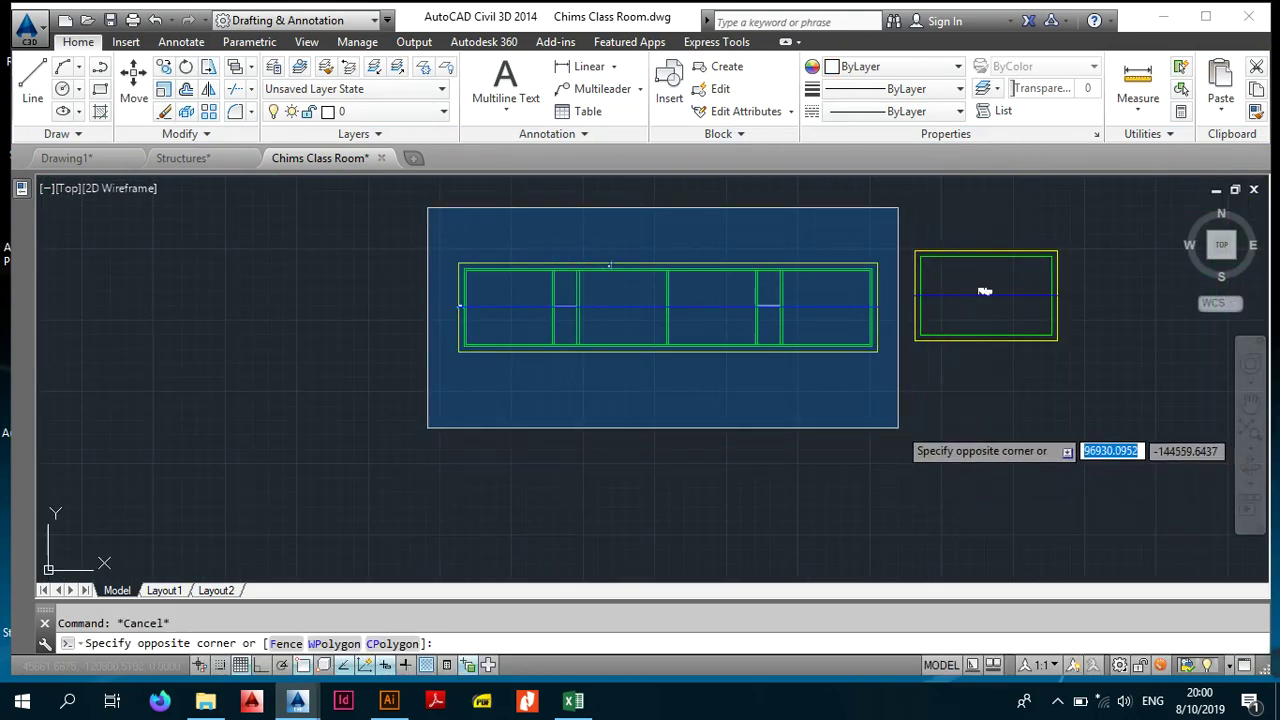
pyautogui.click(898, 428)
pyautogui.press('Escape')
# Step: Copy the classroom block and example rectangle roof plans straight down to empty space below the originals
pyautogui.click(366, 190)
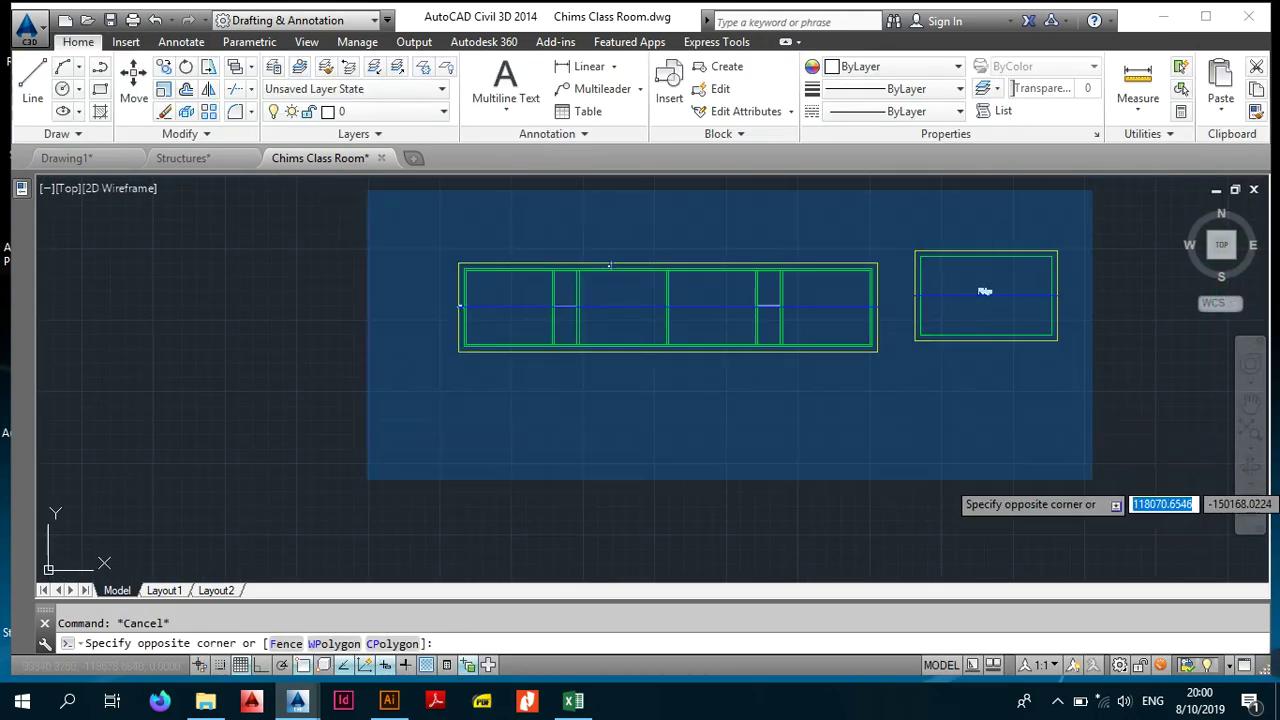
pyautogui.click(1092, 480)
pyautogui.click(85, 48)
pyautogui.click(163, 66)
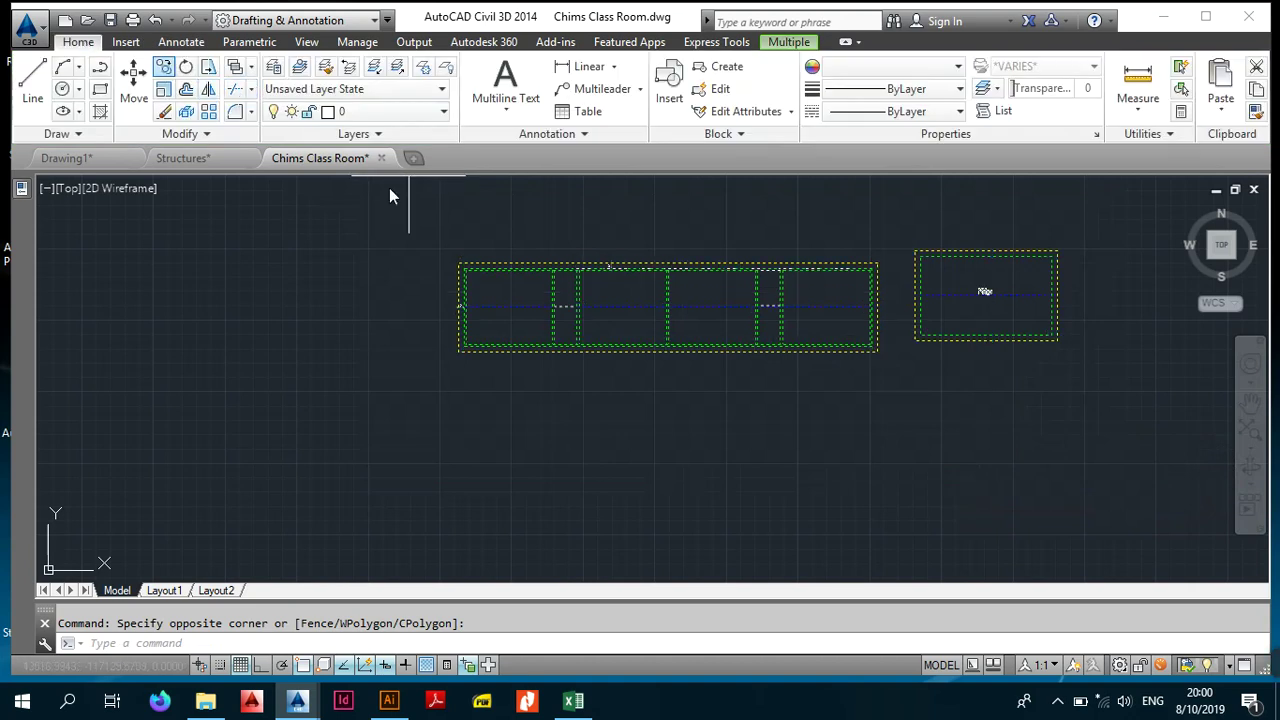
pyautogui.click(608, 266)
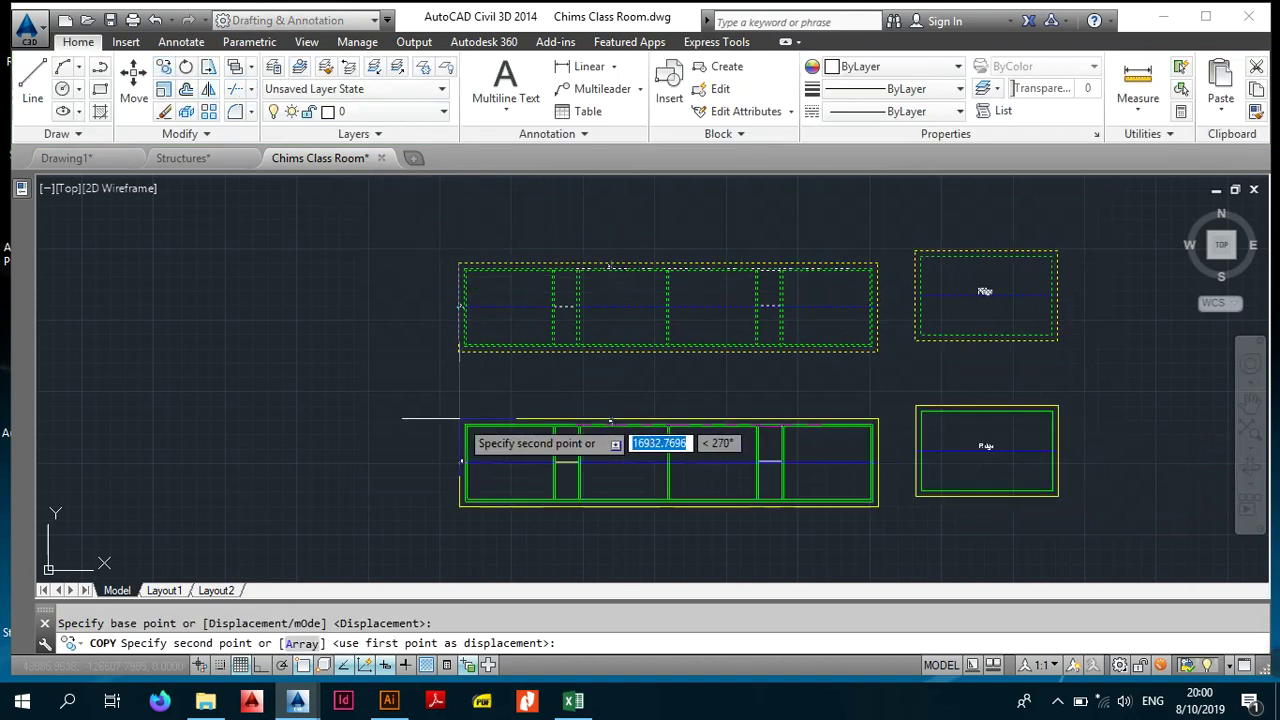
pyautogui.press('F8')
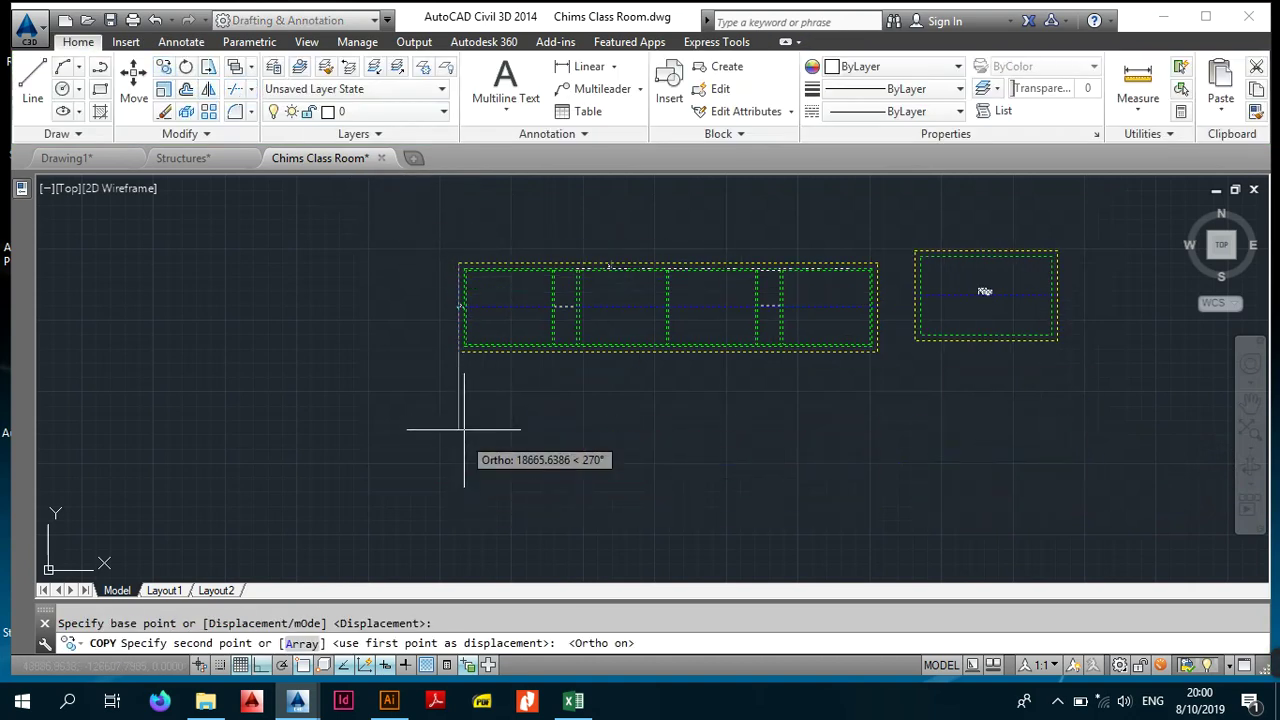
pyautogui.click(423, 423)
pyautogui.press('Escape')
# Step: Delete the blue ridge lines from the copied classroom block and the copied example rectangle
pyautogui.moveTo(629, 470); pyautogui.dragTo(531, 425, button='middle')
pyautogui.click(531, 425)
pyautogui.click(528, 430)
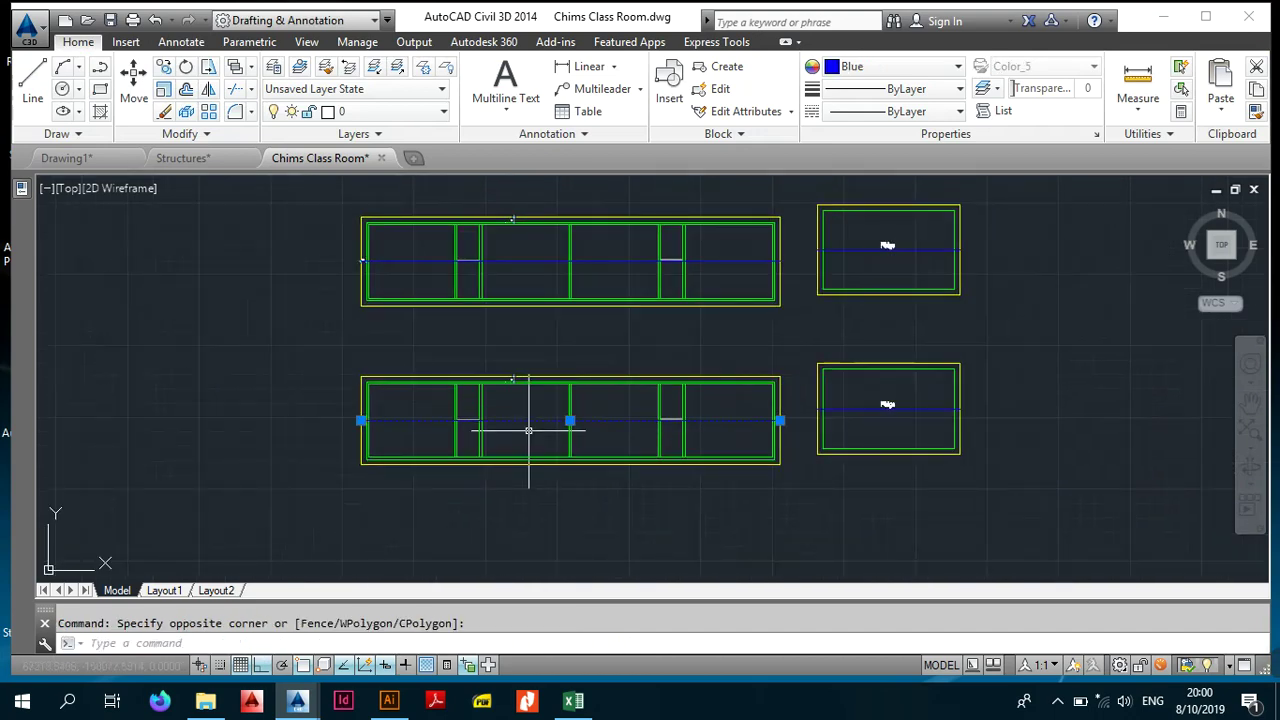
pyautogui.click(926, 399)
pyautogui.click(920, 421)
pyautogui.press('Delete')
# Step: Examine the finished simple hip frame plan and the side B elevations as a reference for the hip layout
pyautogui.moveTo(734, 440); pyautogui.dragTo(858, 405, button='middle')
pyautogui.scroll(2, 513, 409)
pyautogui.scroll(-5, 513, 409)
pyautogui.moveTo(700, 306); pyautogui.dragTo(340, 465, button='middle')
pyautogui.scroll(2, 806, 403)
pyautogui.scroll(4, 775, 319)
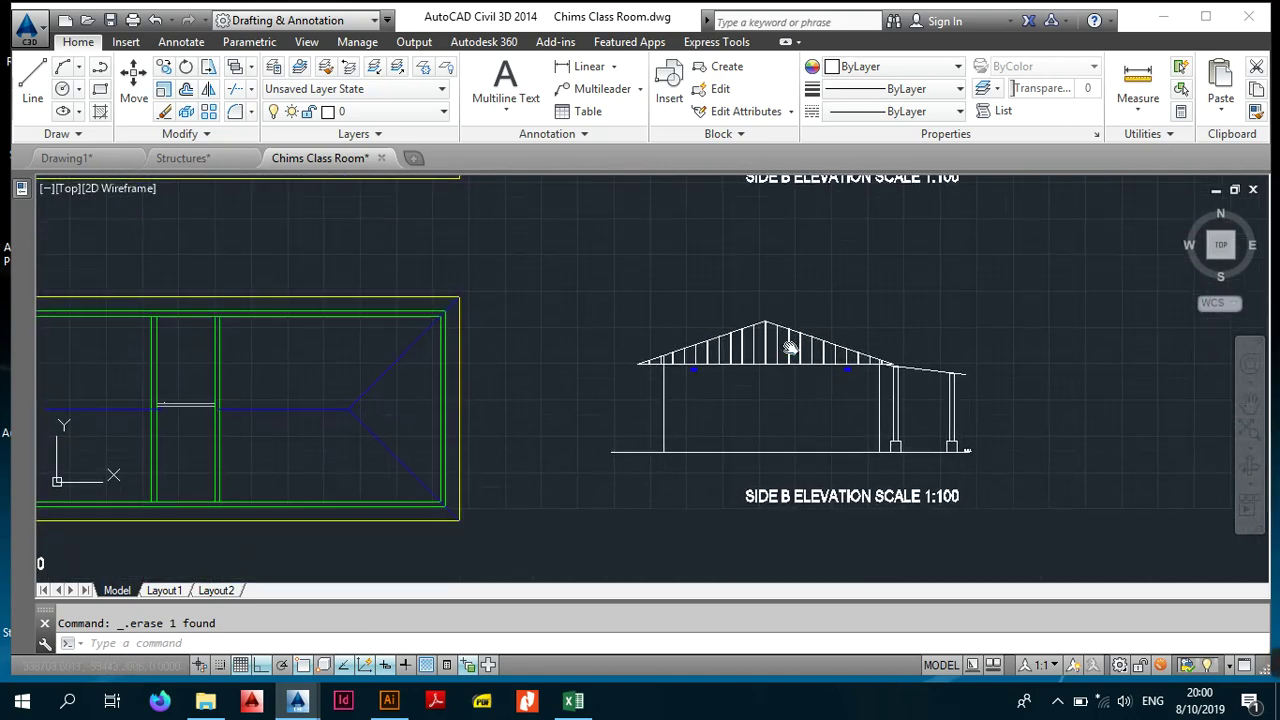
pyautogui.scroll(-6, 797, 435)
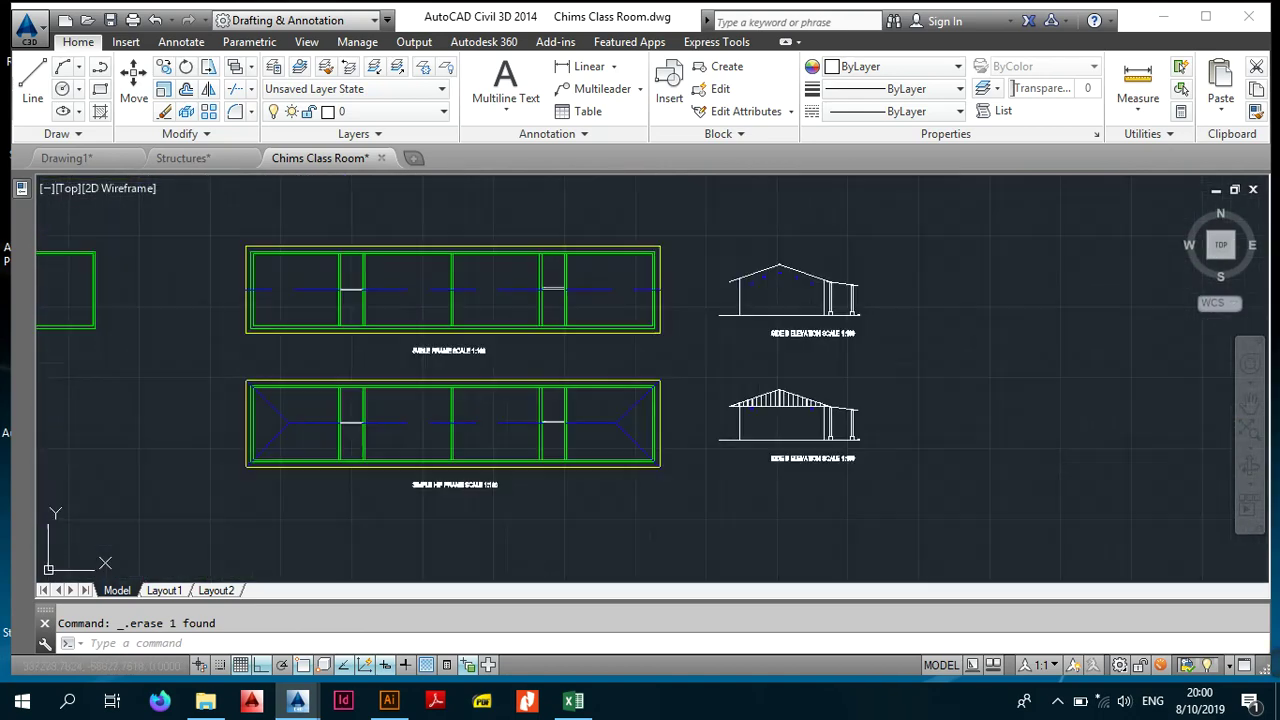
pyautogui.moveTo(300, 560); pyautogui.dragTo(743, 383, button='middle')
pyautogui.moveTo(400, 420); pyautogui.dragTo(957, 228, button='middle')
pyautogui.moveTo(451, 384); pyautogui.dragTo(591, 343, button='middle')
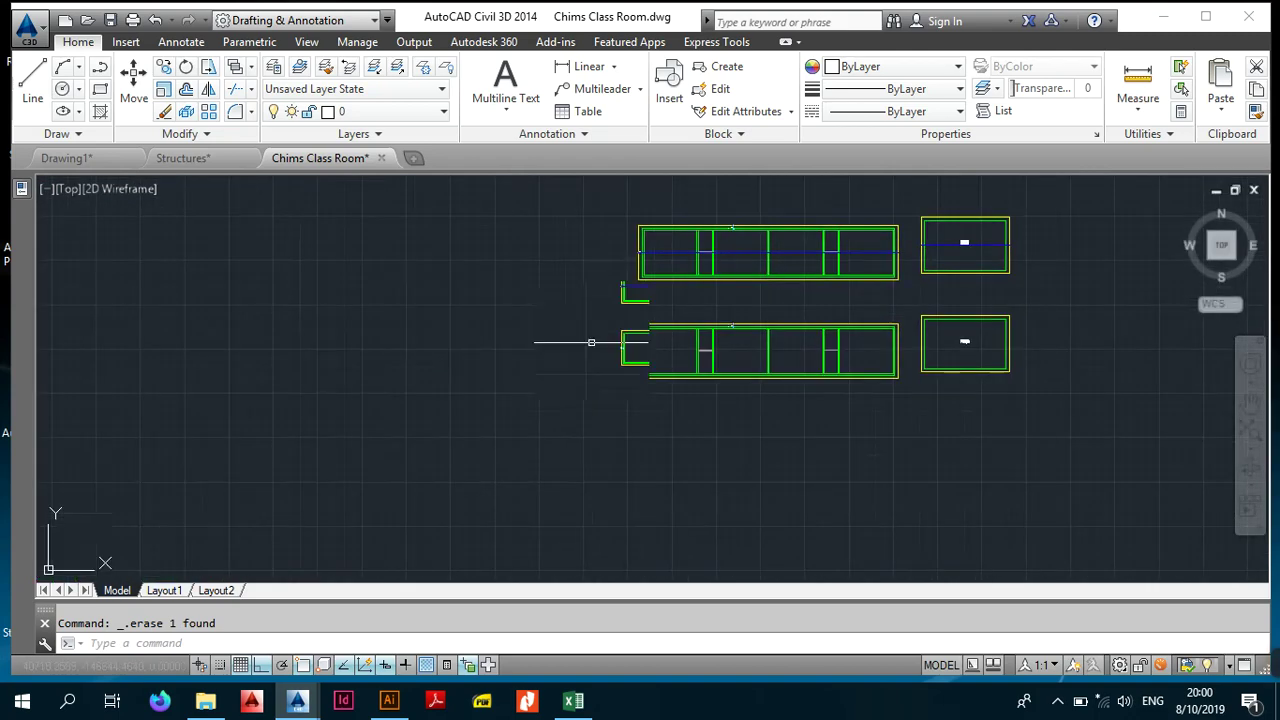
# Step: With polar tracking on, draw a hip line about 8880 long at 315° from the copied classroom roof's upper-left overhang corner
pyautogui.scroll(4, 593, 344)
pyautogui.moveTo(763, 309); pyautogui.dragTo(611, 310, button='middle')
pyautogui.click(25, 88)
pyautogui.scroll(3, 577, 457)
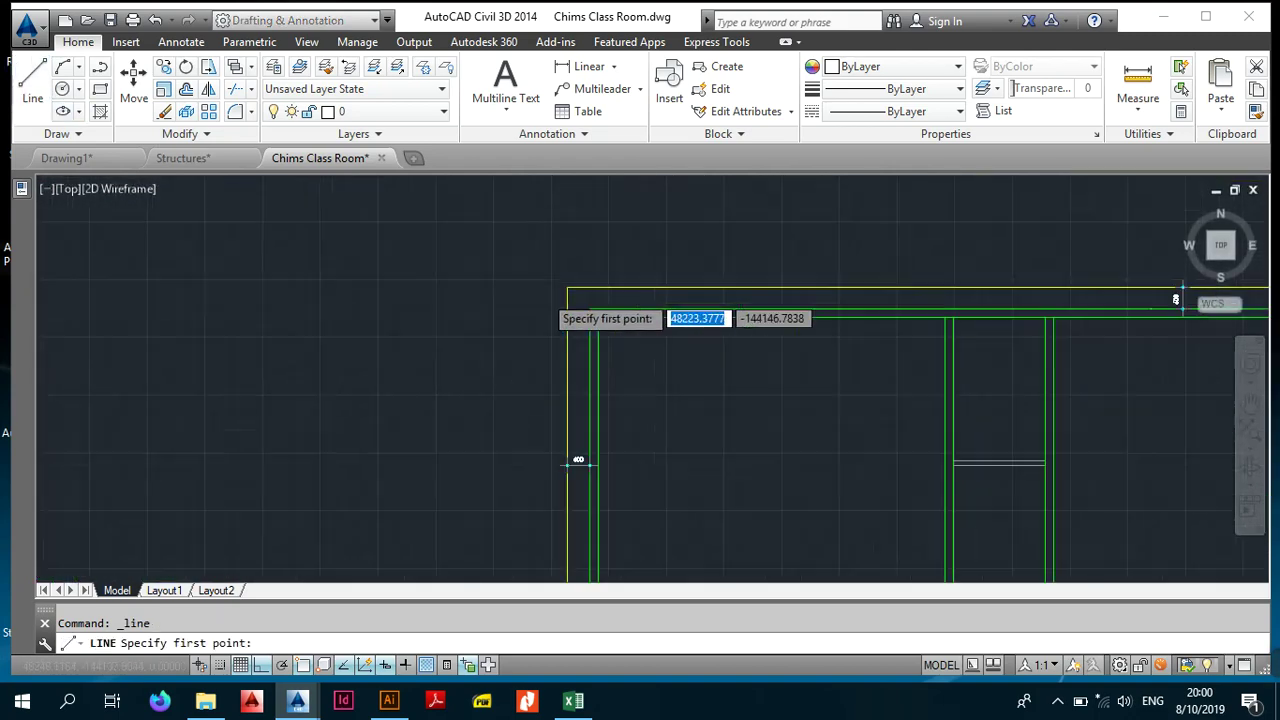
pyautogui.scroll(2, 586, 251)
pyautogui.click(588, 292)
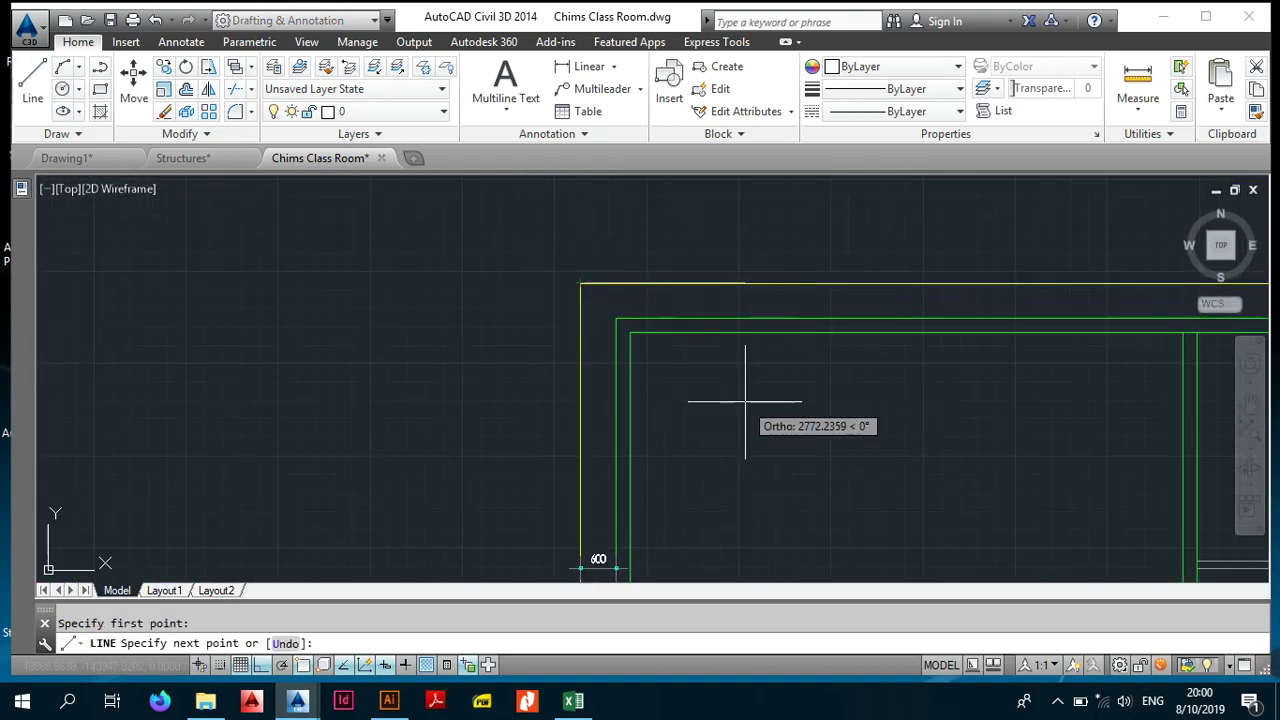
pyautogui.rightClick(285, 666)
pyautogui.click(349, 426)
pyautogui.scroll(-4, 737, 434)
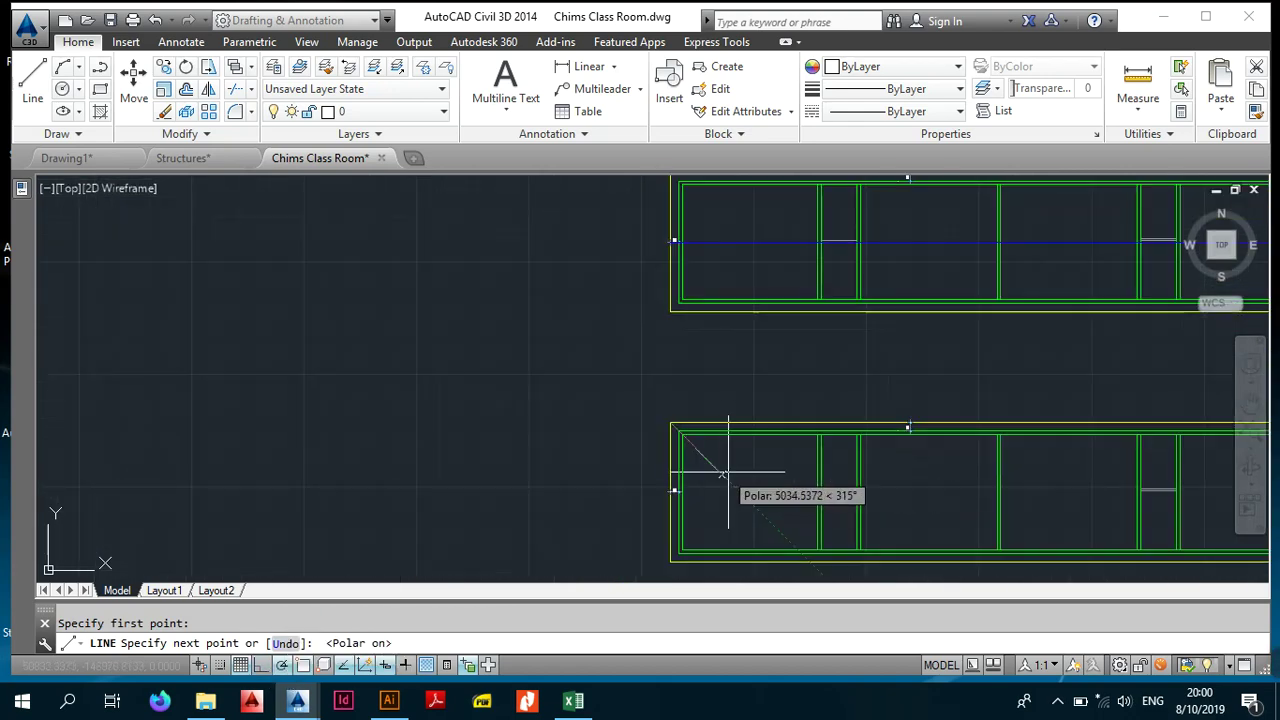
pyautogui.scroll(4, 633, 453)
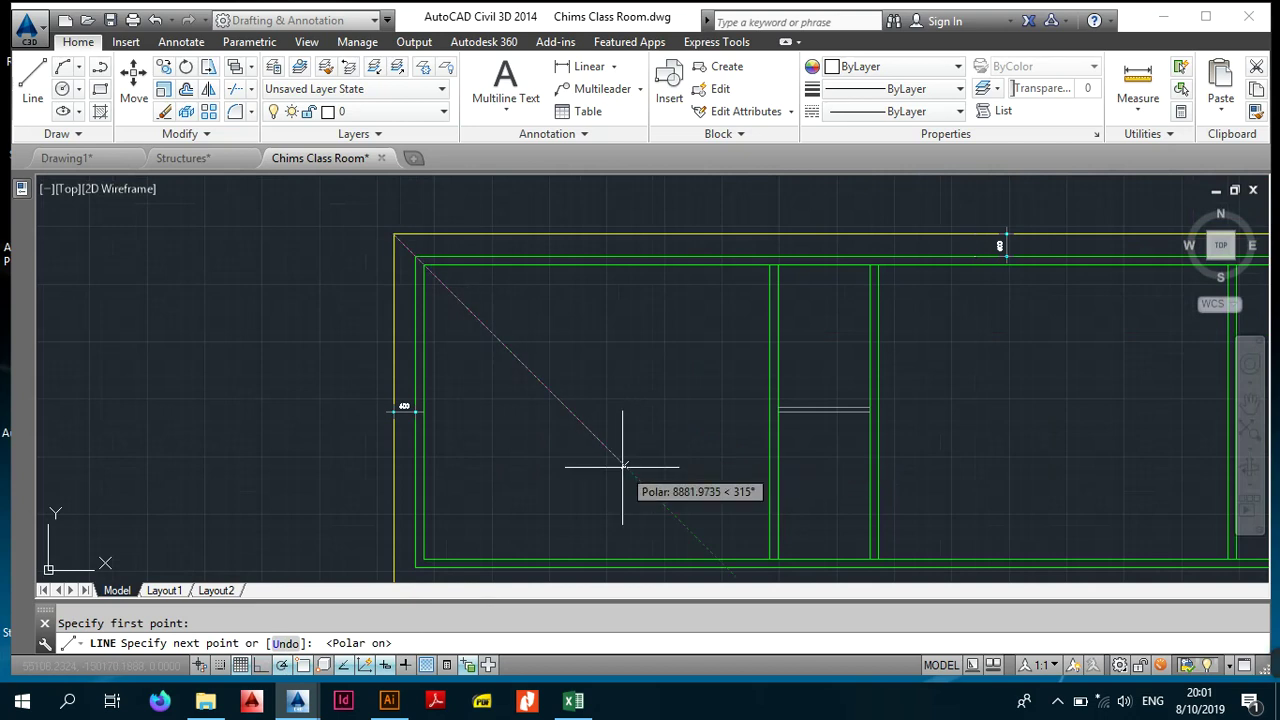
pyautogui.click(624, 464)
pyautogui.press('Escape')
pyautogui.moveTo(622, 383); pyautogui.dragTo(633, 298, button='middle')
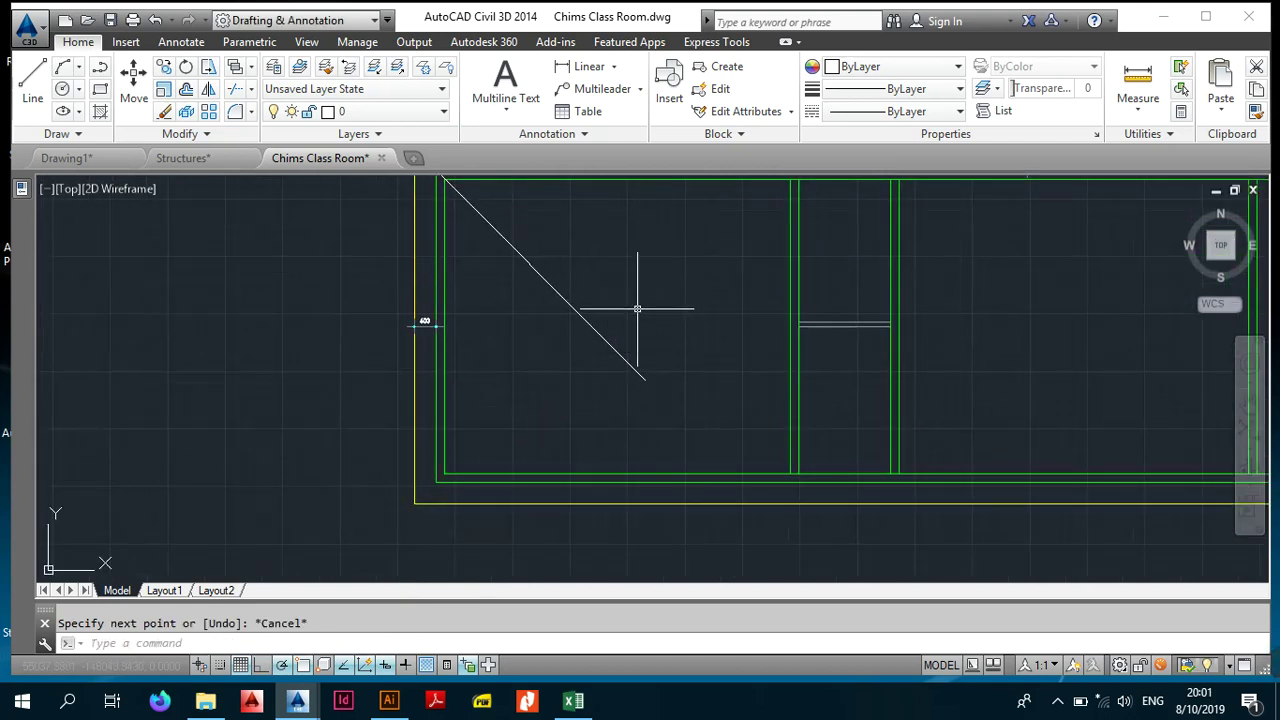
# Step: Draw a 45° hip line from the copied classroom roof's lower-left overhang corner, crossing the upper-left hip line
pyautogui.rightClick(637, 309)
pyautogui.click(700, 323)
pyautogui.click(414, 503)
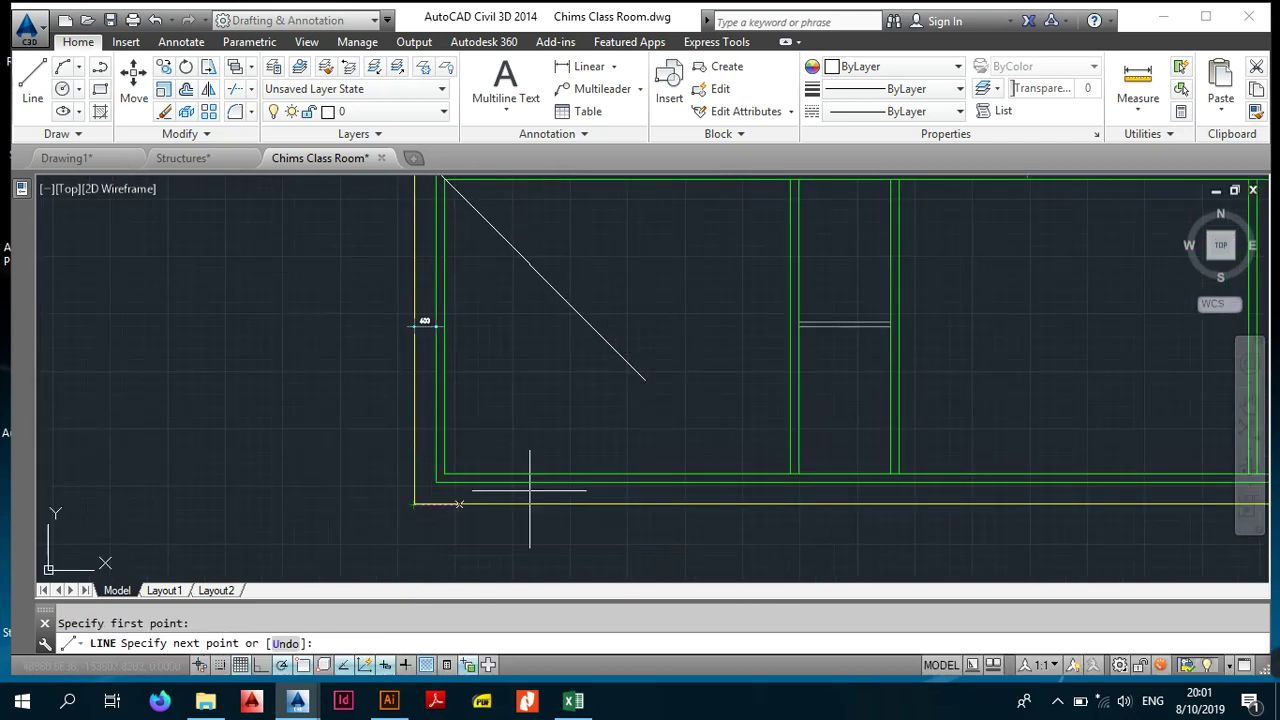
pyautogui.click(657, 268)
pyautogui.press('Escape')
pyautogui.scroll(-5, 663, 294)
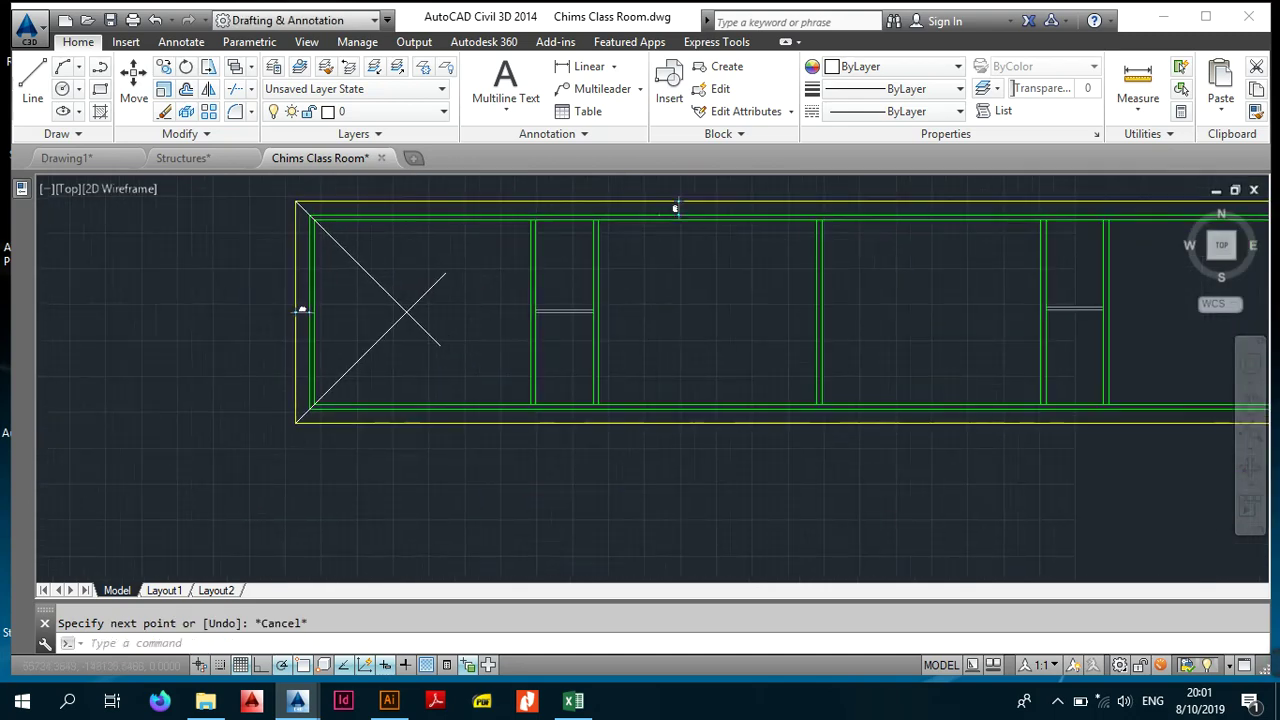
# Step: Draw a hip line at 225° inward from the copied classroom roof's upper-right overhang corner
pyautogui.moveTo(857, 347); pyautogui.dragTo(520, 339, button='middle')
pyautogui.rightClick(676, 255)
pyautogui.click(767, 276)
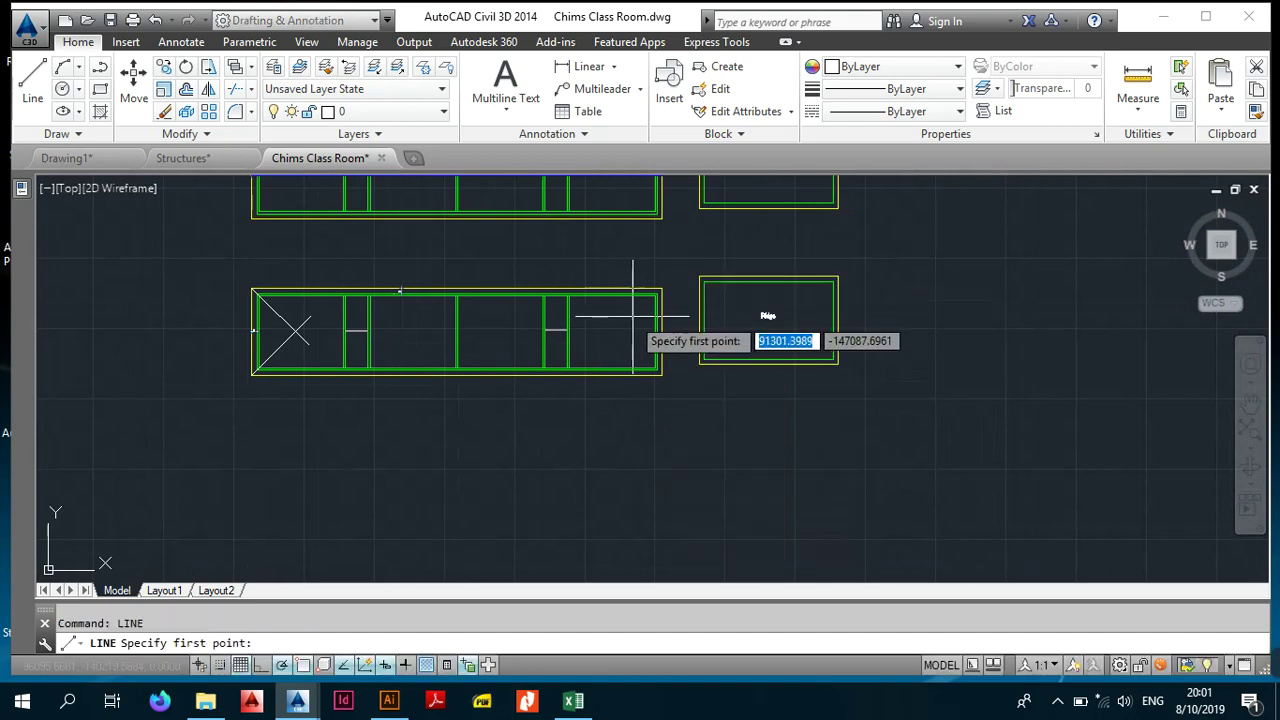
pyautogui.scroll(6, 631, 300)
pyautogui.click(752, 250)
pyautogui.moveTo(712, 370); pyautogui.dragTo(614, 129, button='middle')
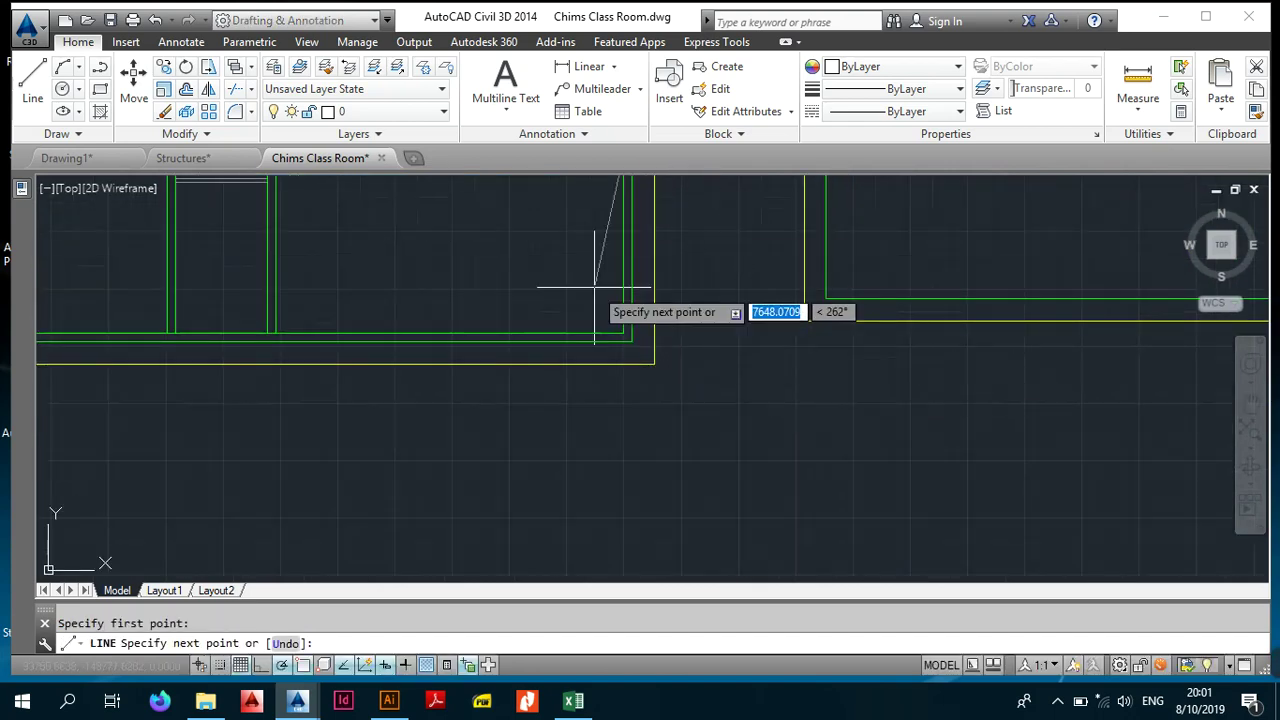
pyautogui.moveTo(433, 236); pyautogui.dragTo(522, 390, button='middle')
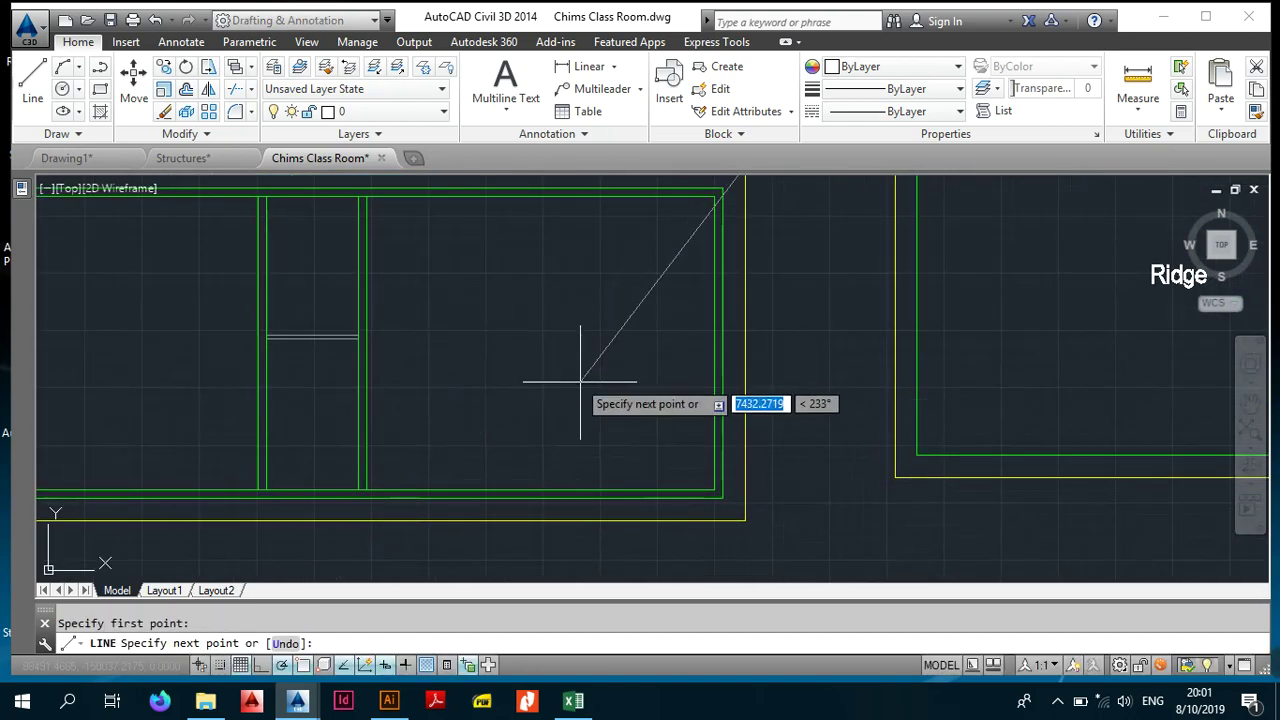
pyautogui.click(557, 348)
pyautogui.press('Escape')
# Step: Draw a hip line at 135° inward from the copied classroom roof's lower-right overhang corner
pyautogui.rightClick(574, 346)
pyautogui.click(623, 354)
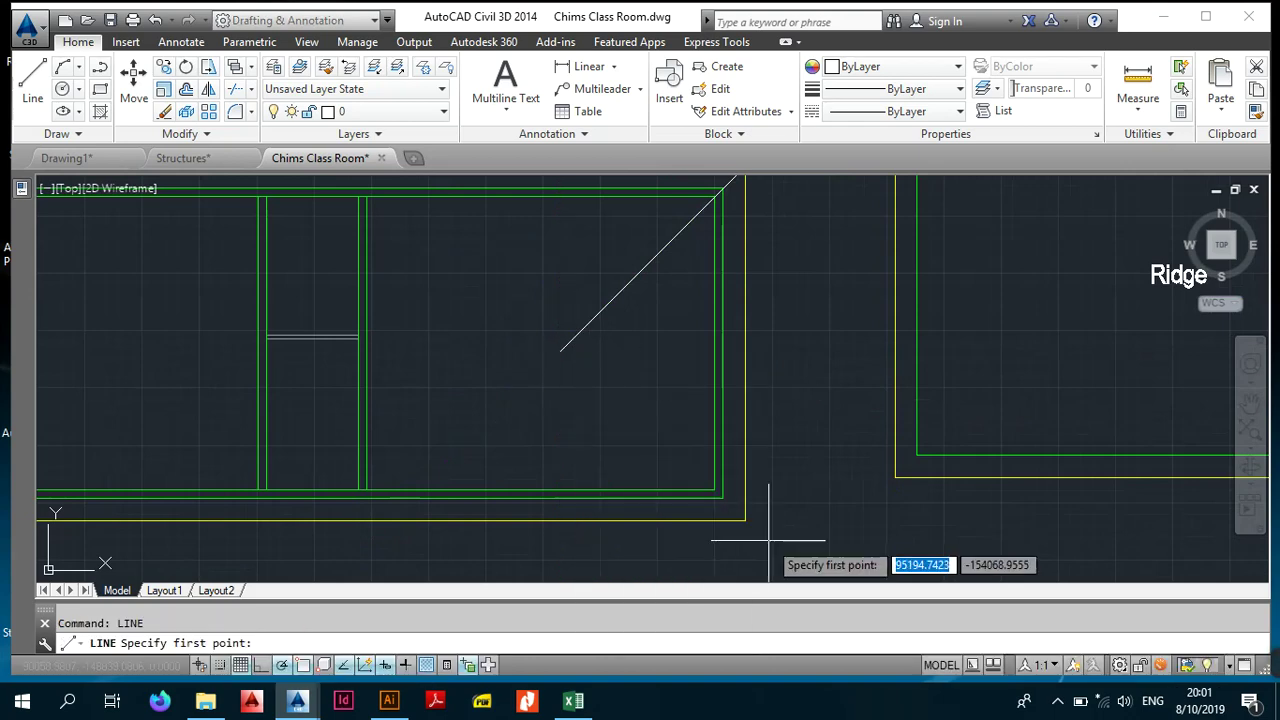
pyautogui.click(721, 493)
pyautogui.click(594, 374)
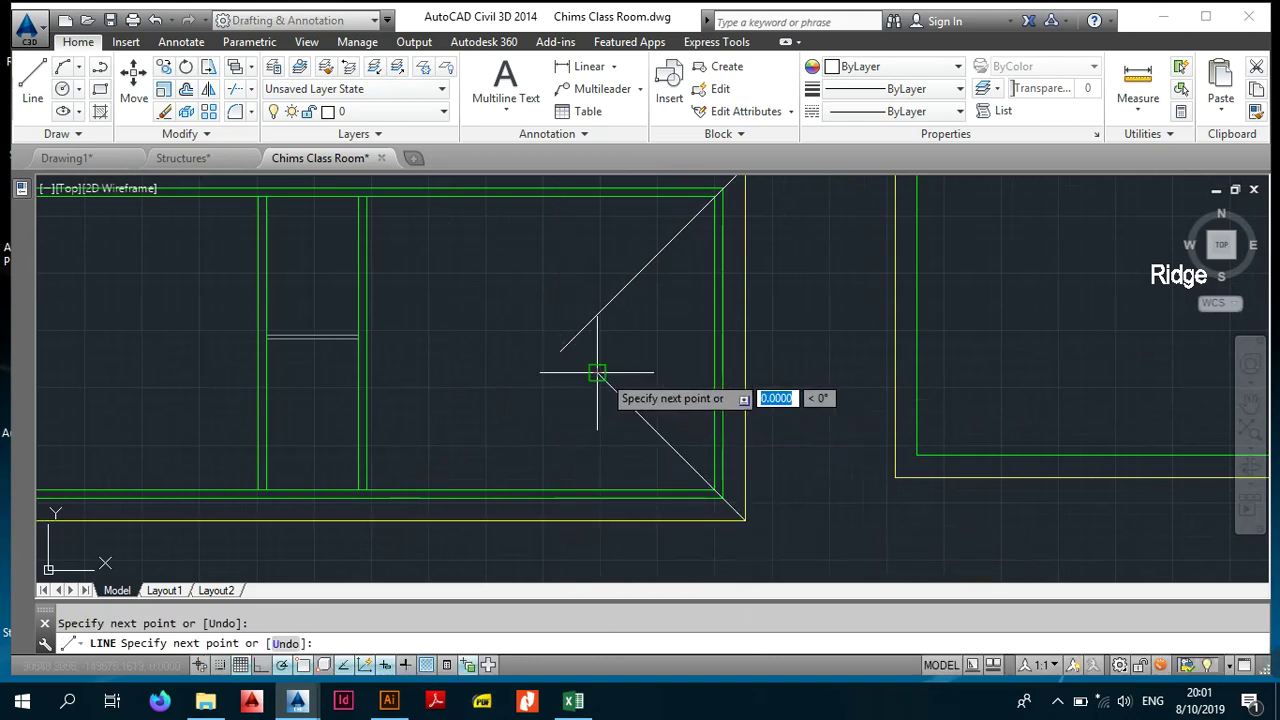
pyautogui.press('Escape')
# Step: Draw short 45° hip lines inward from the upper-left and lower-left overhang corners of the copied example rectangle
pyautogui.scroll(-4, 840, 412)
pyautogui.moveTo(840, 412); pyautogui.dragTo(561, 471, button='middle')
pyautogui.rightClick(578, 326)
pyautogui.click(629, 343)
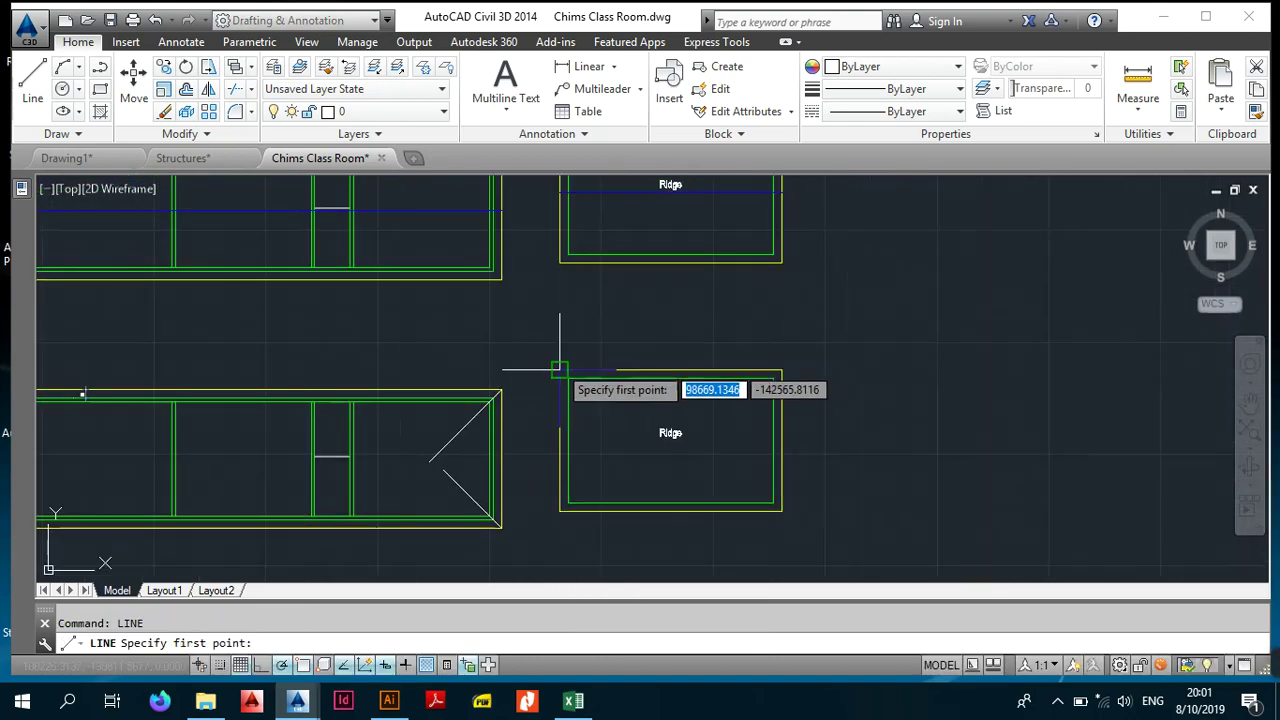
pyautogui.click(560, 371)
pyautogui.click(614, 424)
pyautogui.press('Escape')
pyautogui.rightClick(586, 290)
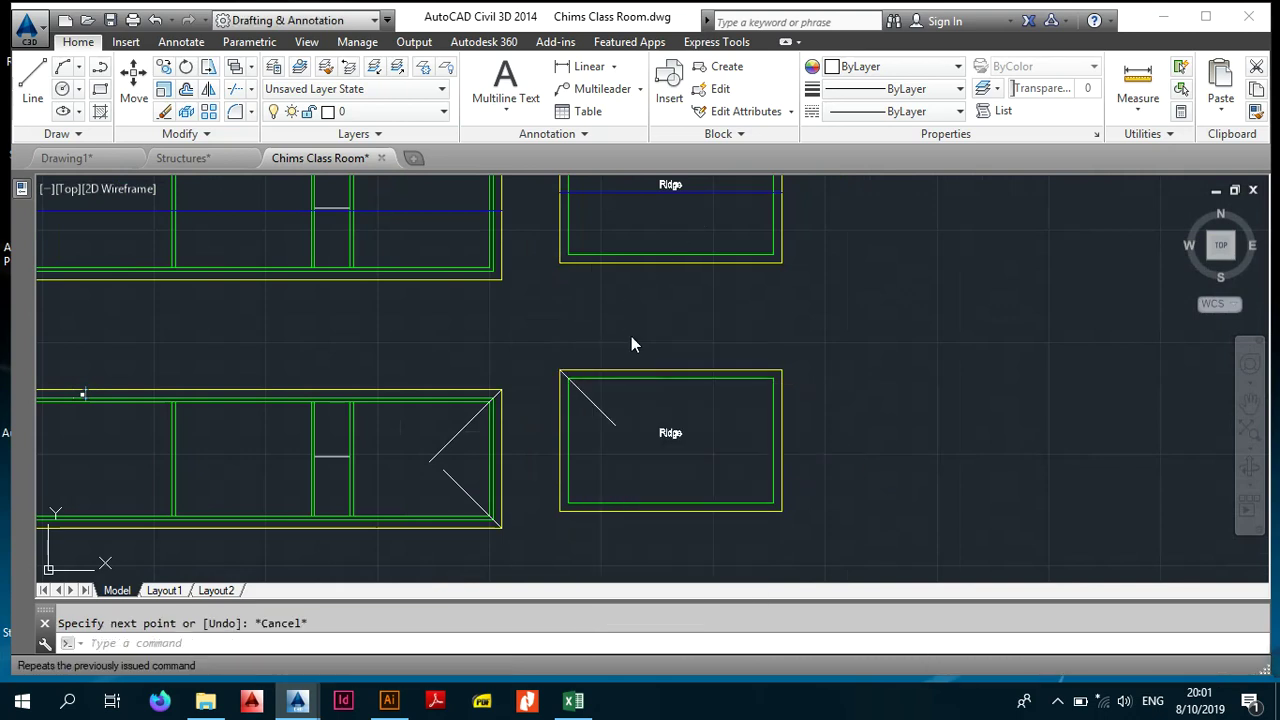
pyautogui.click(631, 343)
pyautogui.click(563, 507)
pyautogui.click(614, 458)
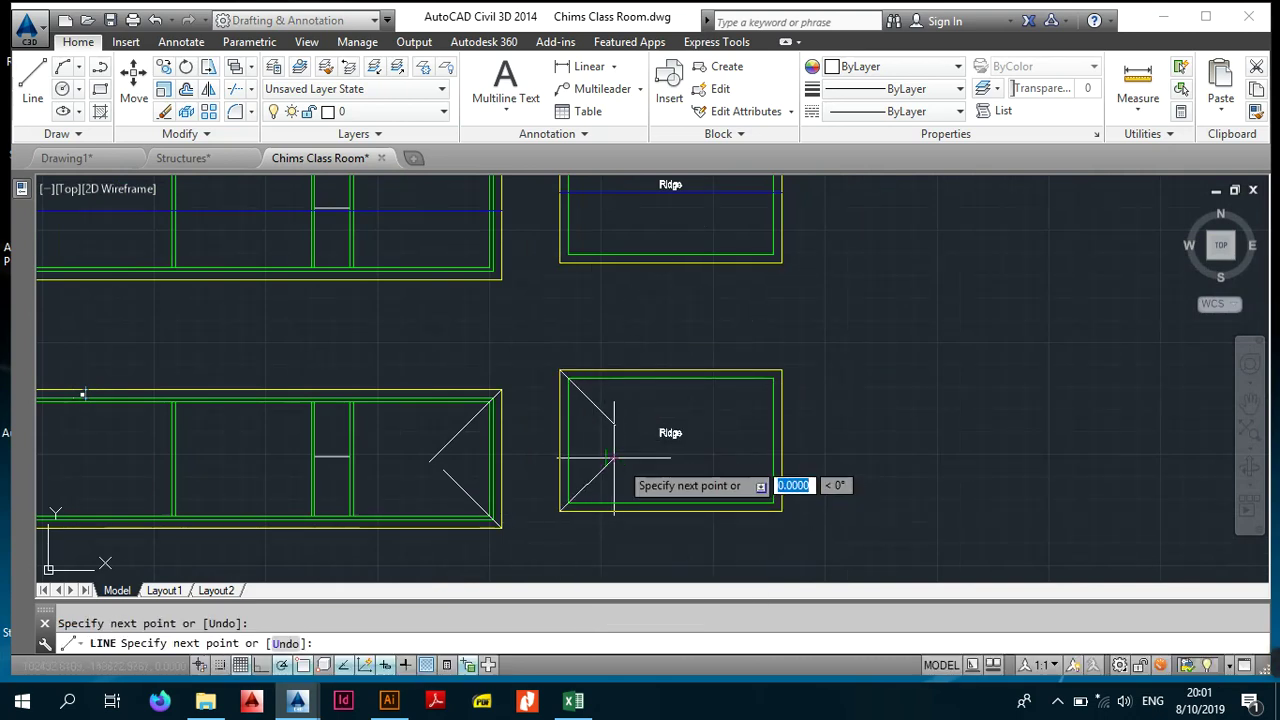
pyautogui.press('Escape')
# Step: Draw 45° hip lines inward from the upper-right and lower-right overhang corners of the copied example rectangle
pyautogui.rightClick(792, 303)
pyautogui.click(818, 314)
pyautogui.click(781, 372)
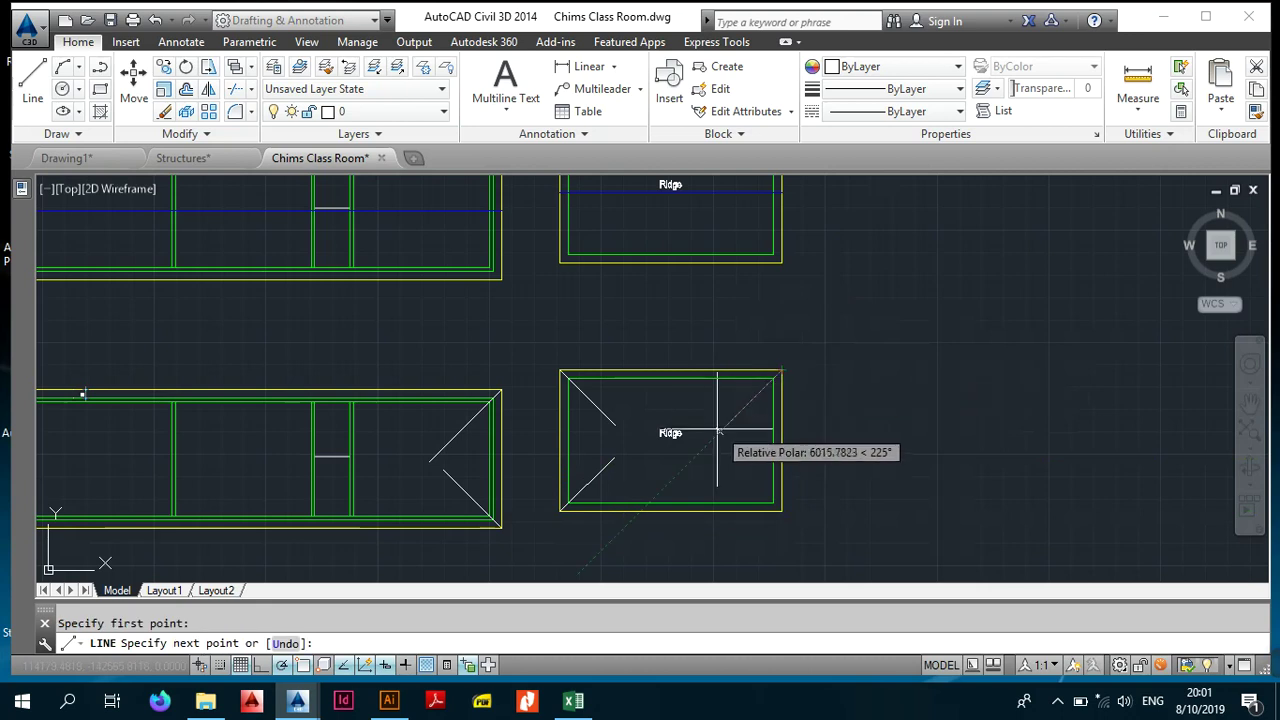
pyautogui.click(720, 432)
pyautogui.press('Escape')
pyautogui.rightClick(836, 340)
pyautogui.click(870, 351)
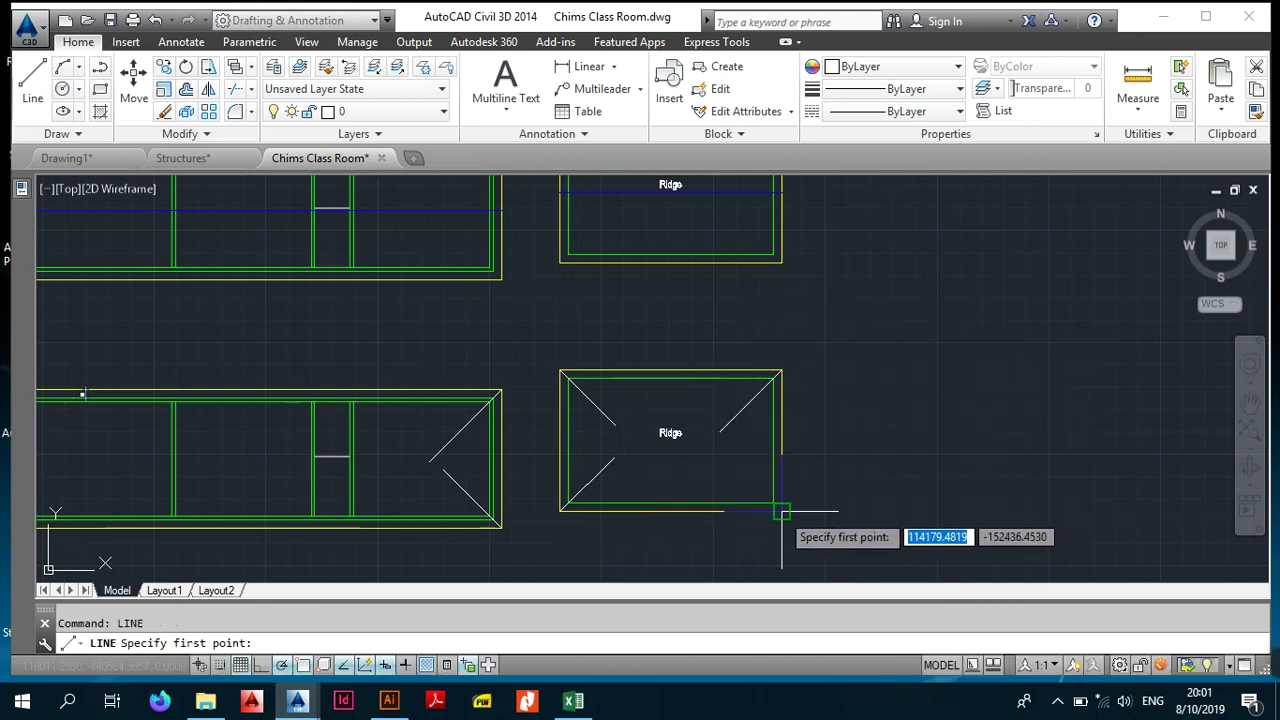
pyautogui.click(781, 510)
pyautogui.click(740, 470)
pyautogui.press('Escape')
# Step: Fillet the two hip lines at the classroom roof's left end with zero radius so they meet at a point
pyautogui.moveTo(677, 437); pyautogui.dragTo(857, 399, button='middle')
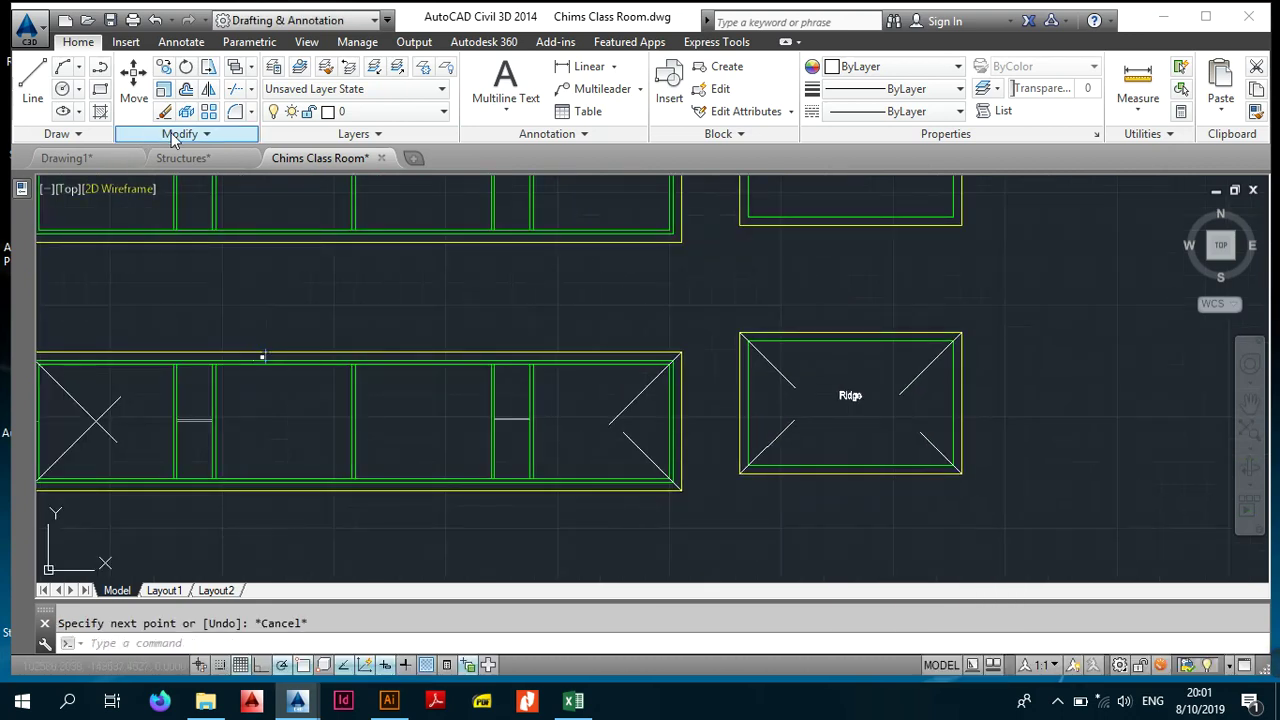
pyautogui.click(236, 111)
pyautogui.scroll(3, 390, 366)
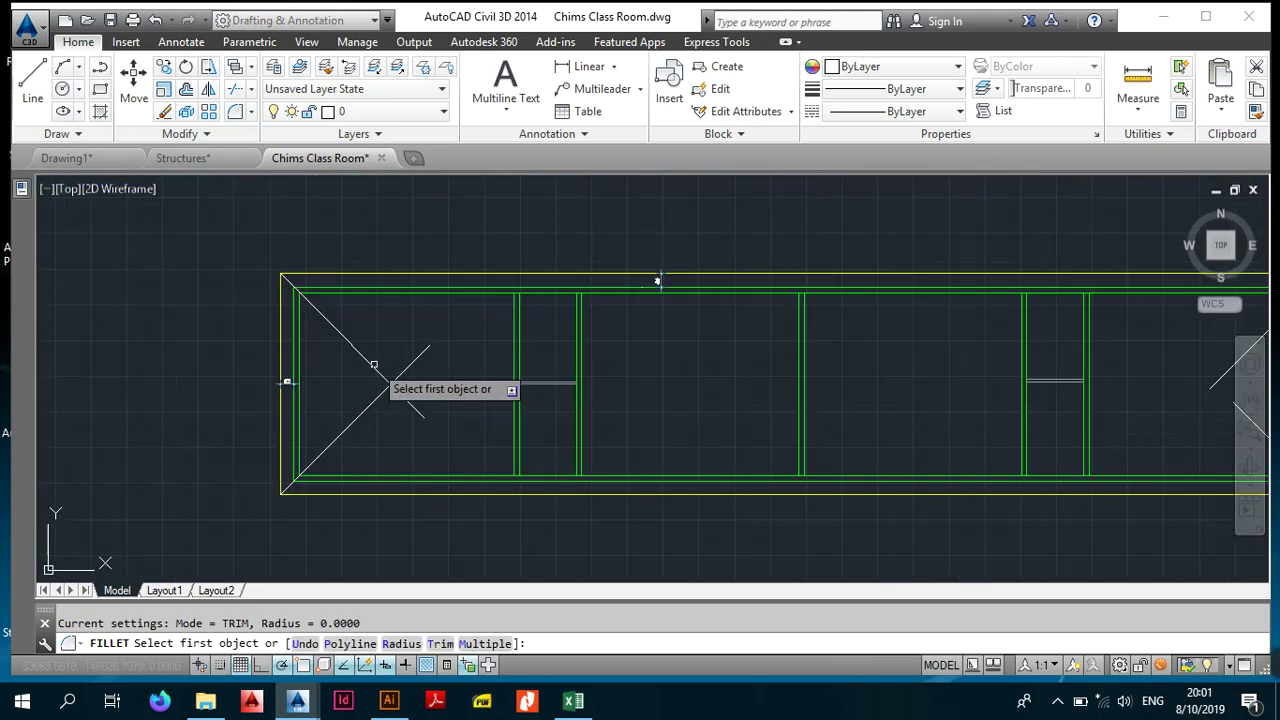
pyautogui.click(367, 360)
pyautogui.click(375, 400)
pyautogui.scroll(-4, 363, 392)
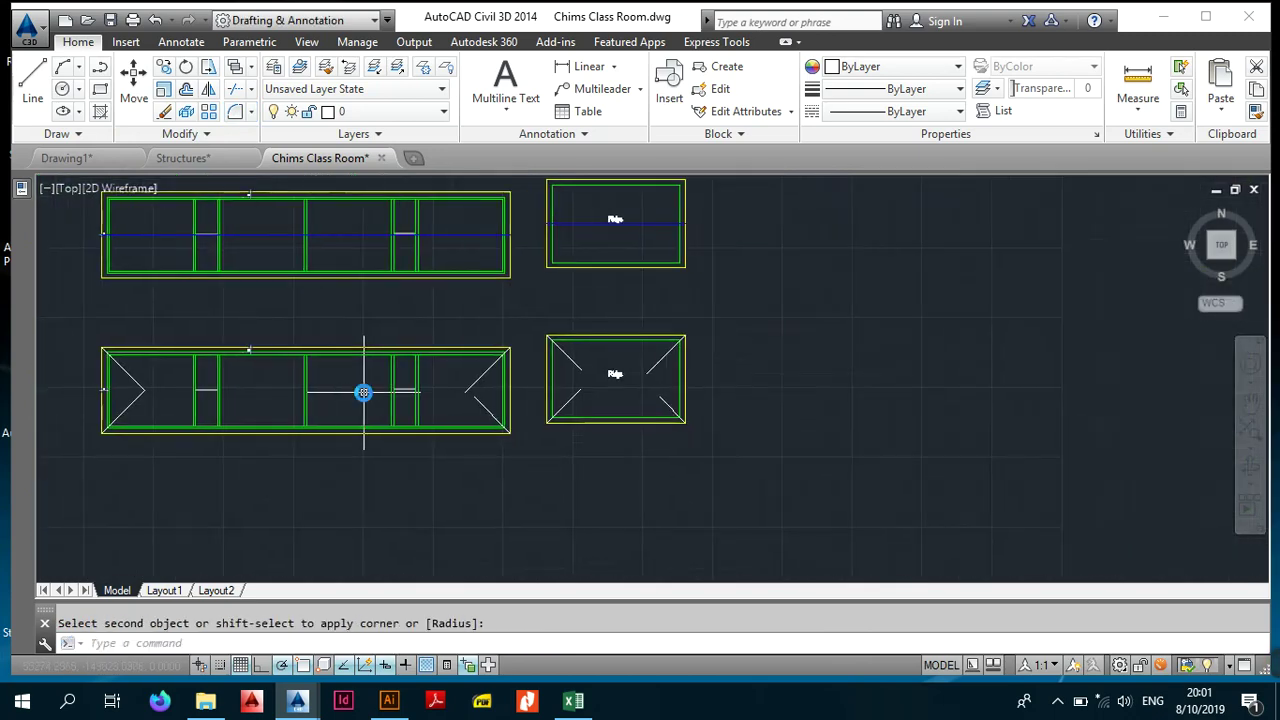
# Step: Fillet the two hip lines at the classroom roof's right end into a sharp point
pyautogui.press('space')
pyautogui.scroll(2, 512, 330)
pyautogui.click(484, 410)
pyautogui.scroll(3, 482, 418)
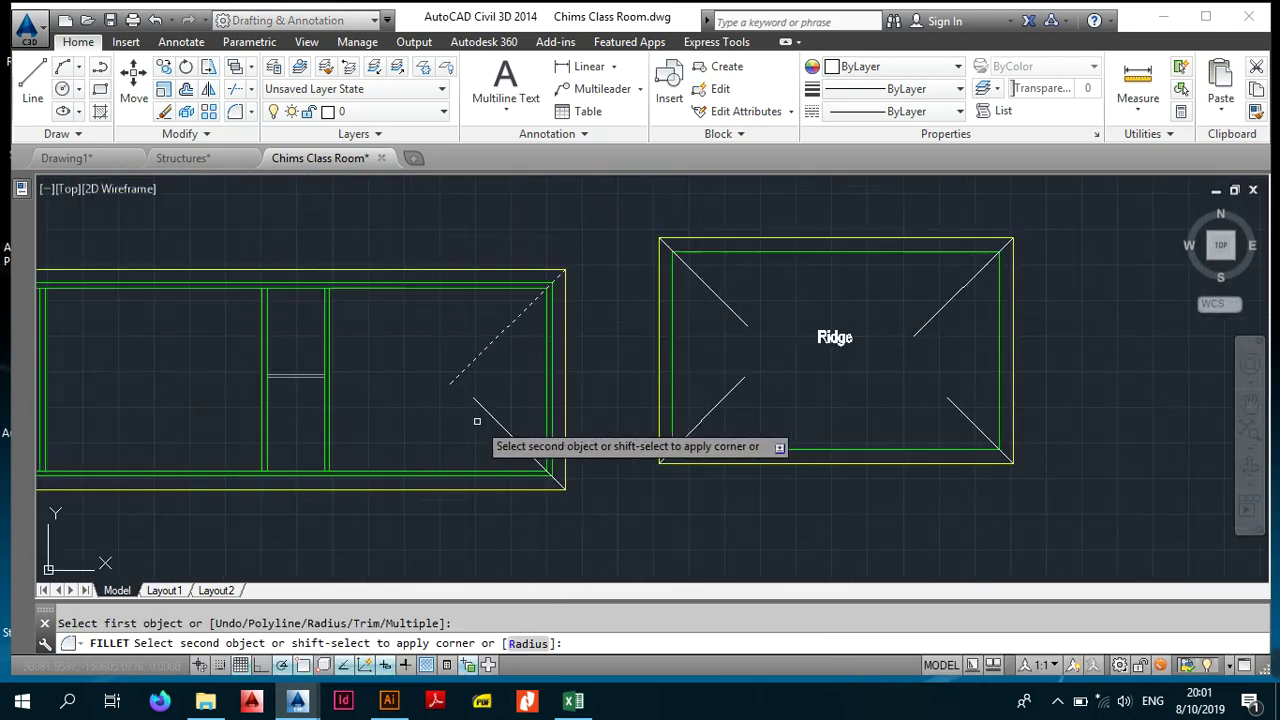
pyautogui.click(486, 413)
pyautogui.scroll(-4, 500, 380)
# Step: Fillet the two hip lines at the example rectangle's left end into a sharp point
pyautogui.rightClick(522, 338)
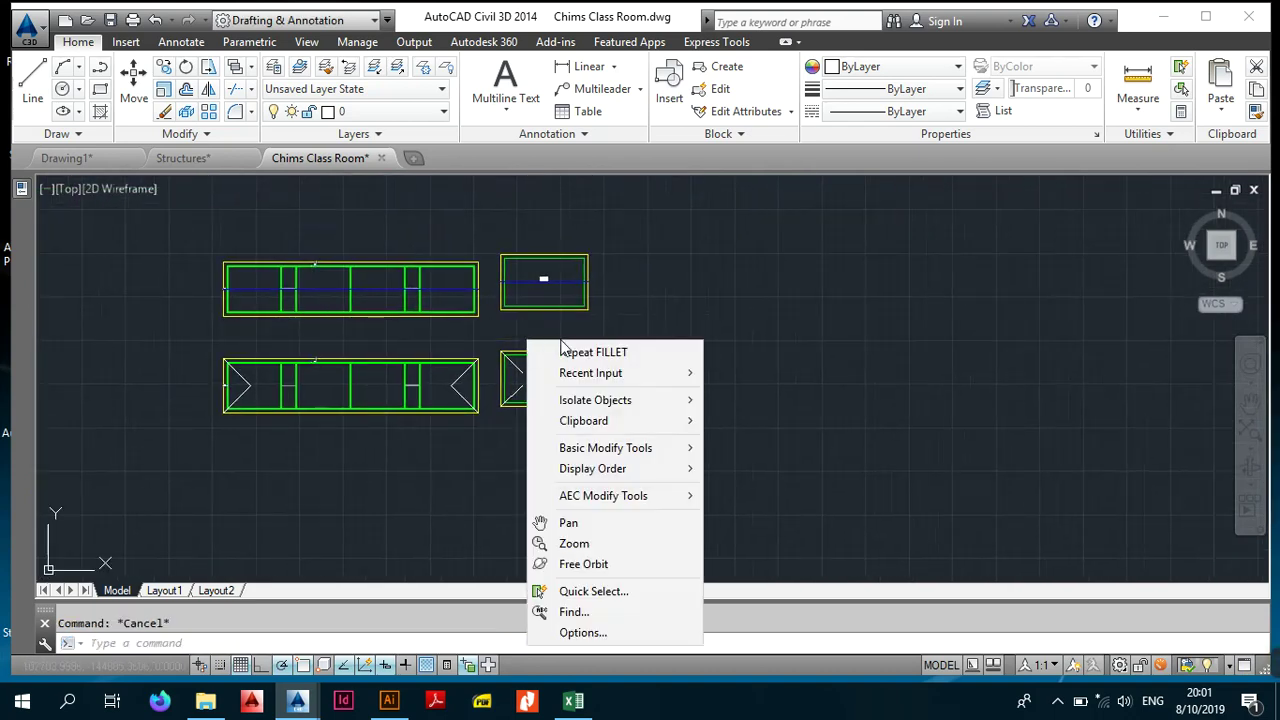
pyautogui.click(545, 349)
pyautogui.scroll(3, 506, 378)
pyautogui.click(529, 351)
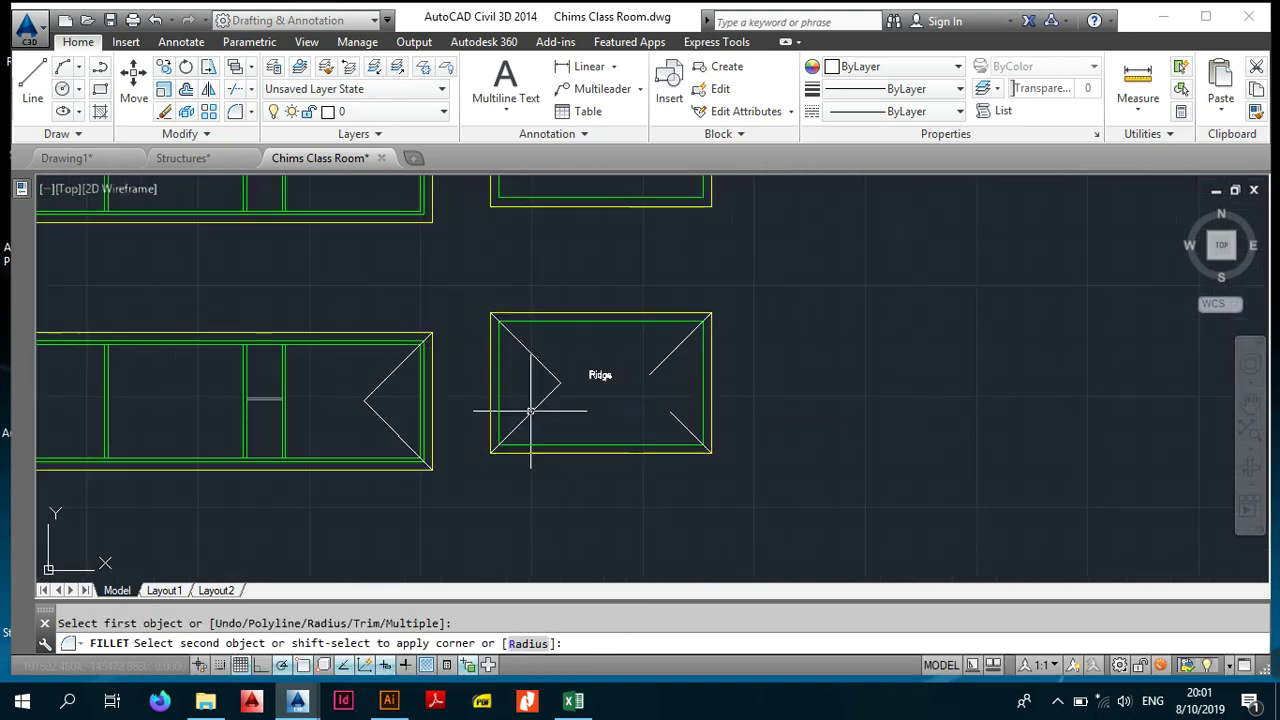
pyautogui.press('Escape')
# Step: Fillet the two hip lines at the example rectangle's right end into a sharp point
pyautogui.rightClick(562, 281)
pyautogui.click(620, 290)
pyautogui.click(664, 362)
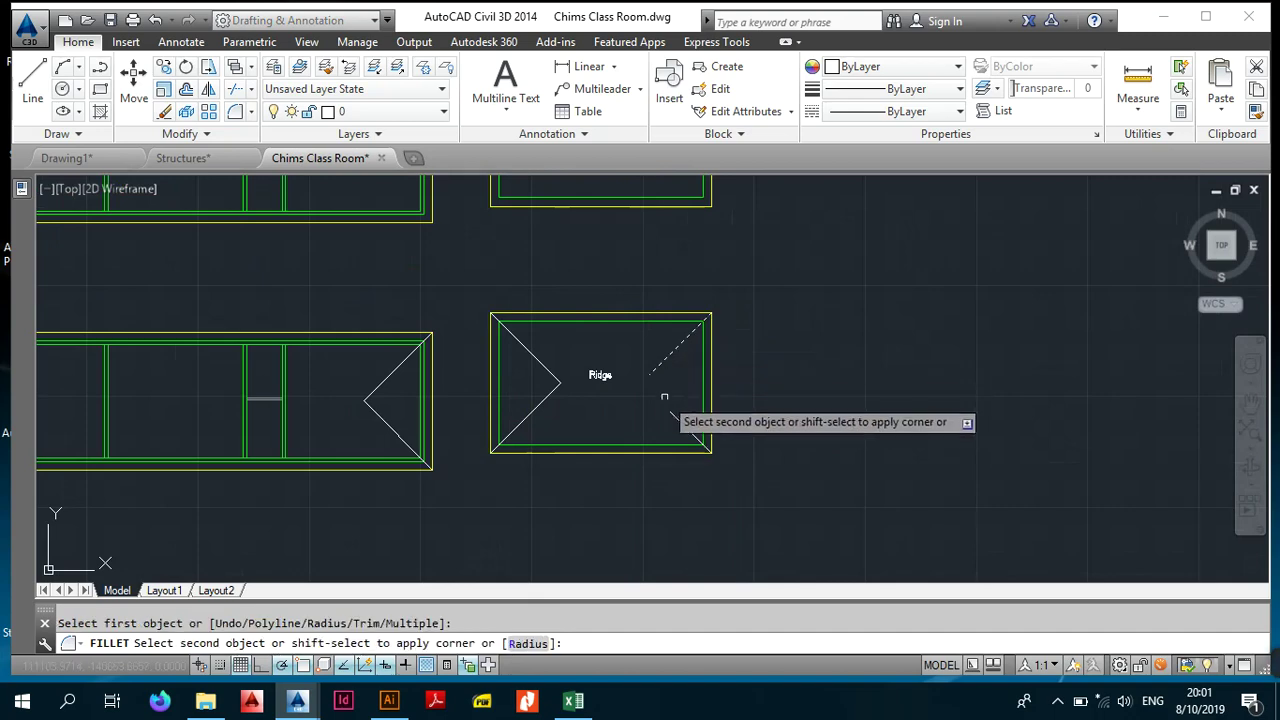
pyautogui.press('Escape')
# Step: Draw a horizontal ridge line from the classroom roof's left hip apex partway towards the middle of the block
pyautogui.scroll(-2, 525, 404)
pyautogui.moveTo(366, 414); pyautogui.dragTo(679, 388, button='middle')
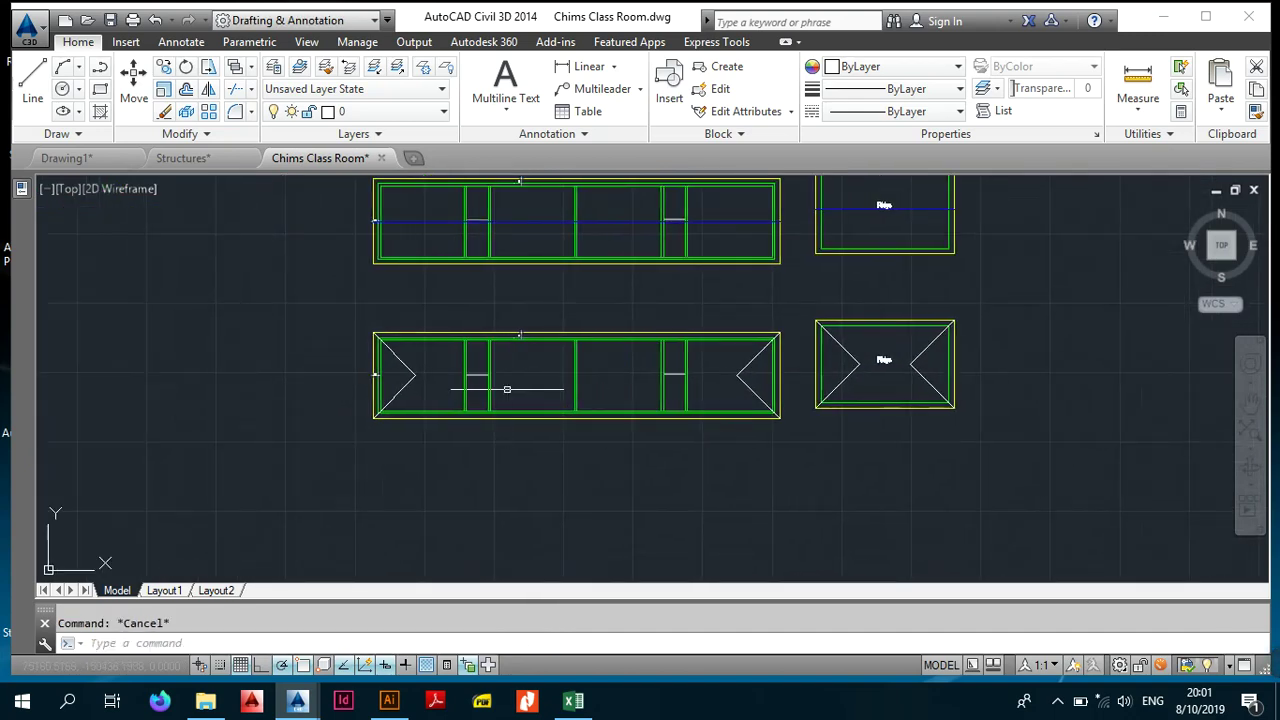
pyautogui.scroll(2, 447, 383)
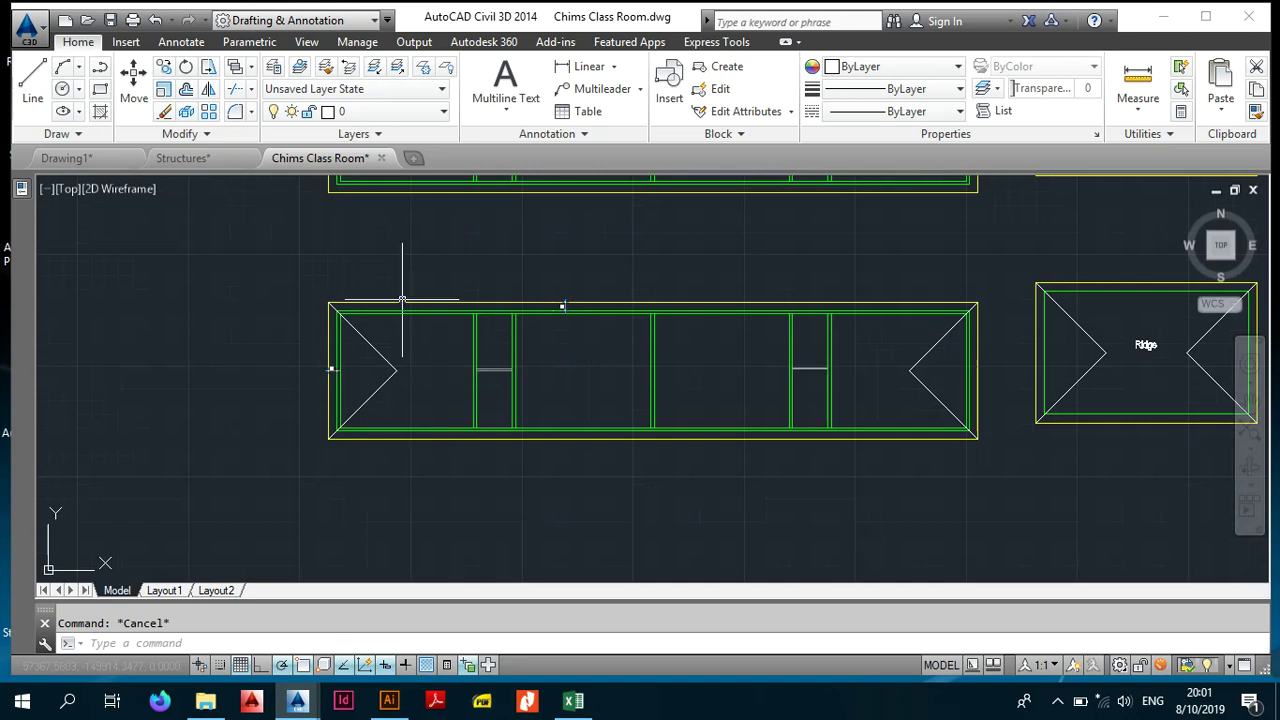
pyautogui.click(33, 88)
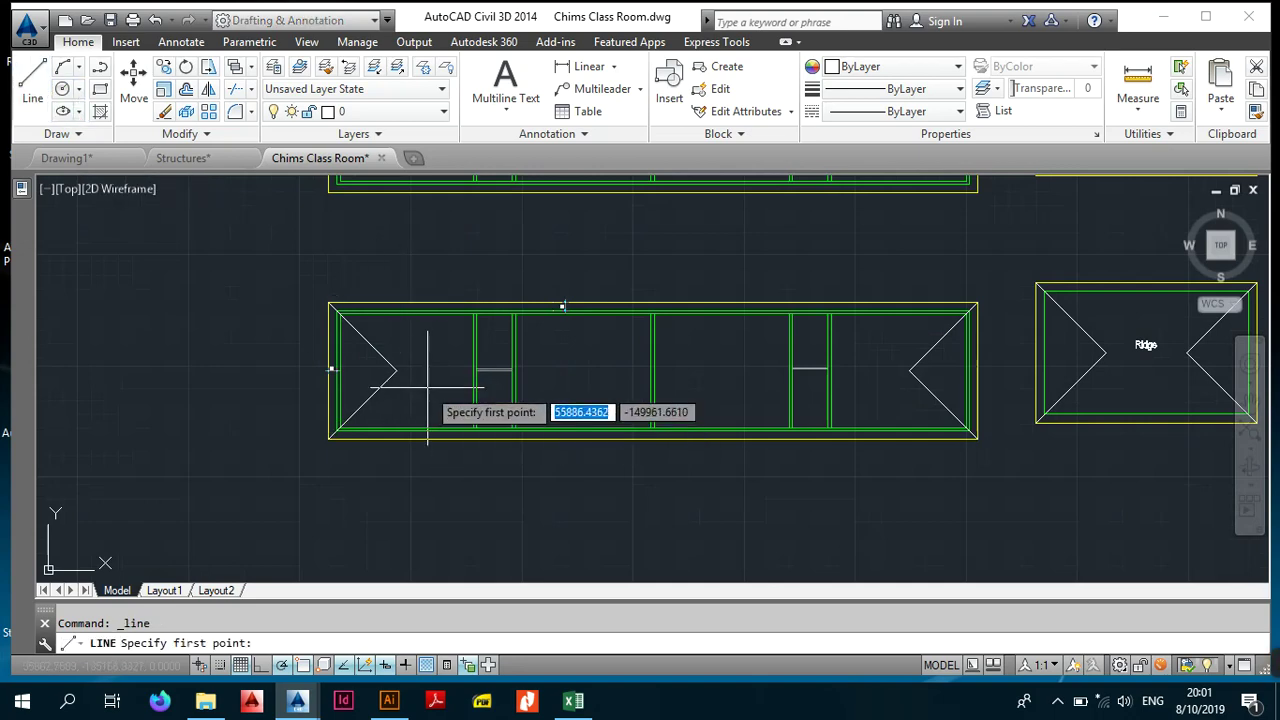
pyautogui.scroll(4, 430, 370)
pyautogui.click(345, 346)
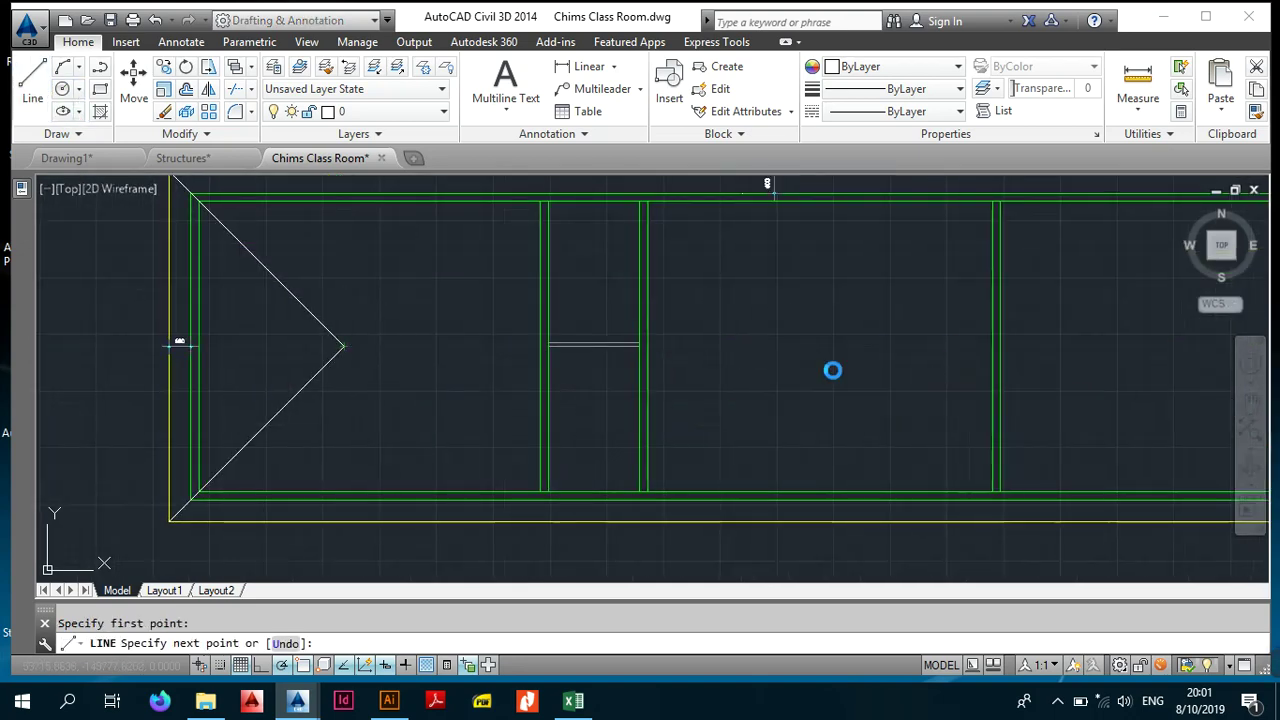
pyautogui.moveTo(831, 369); pyautogui.dragTo(420, 355, button='middle')
pyautogui.press('Escape')
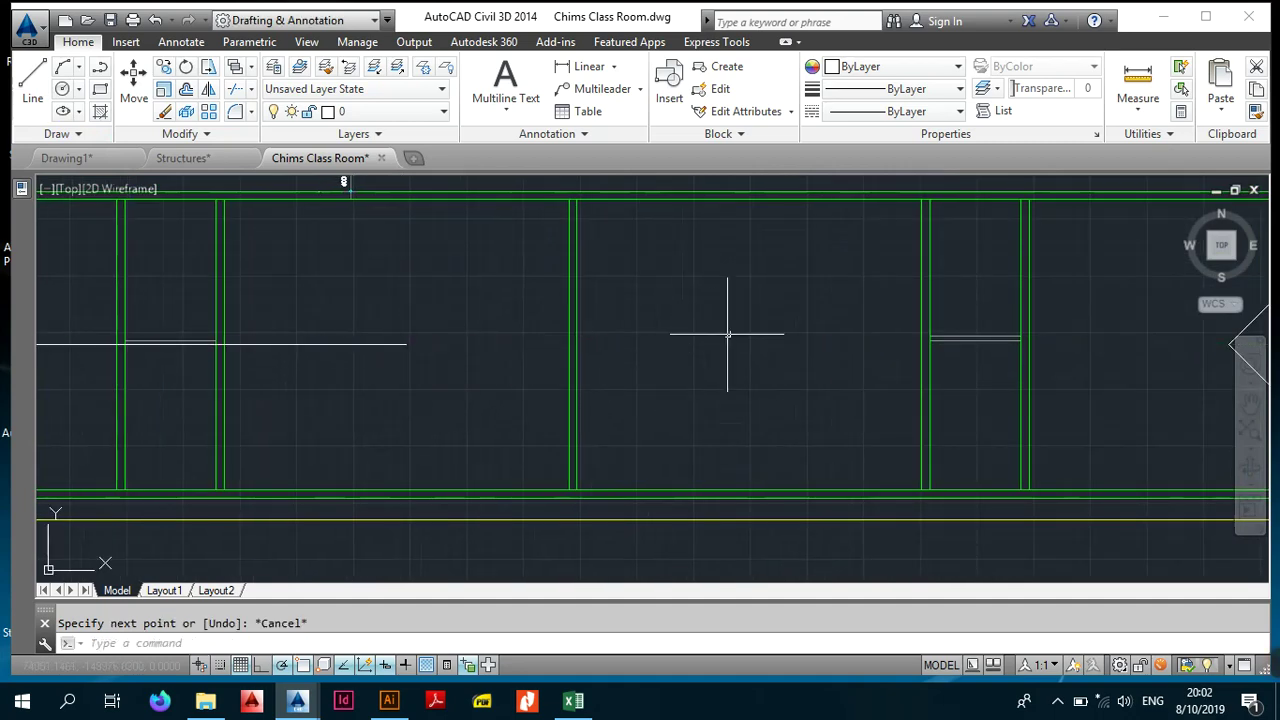
# Step: Draw a second ridge line inward from the classroom roof's right hip apex, level with the first and leaving a gap between them
pyautogui.rightClick(728, 340)
pyautogui.click(777, 343)
pyautogui.moveTo(868, 344); pyautogui.dragTo(597, 360, button='middle')
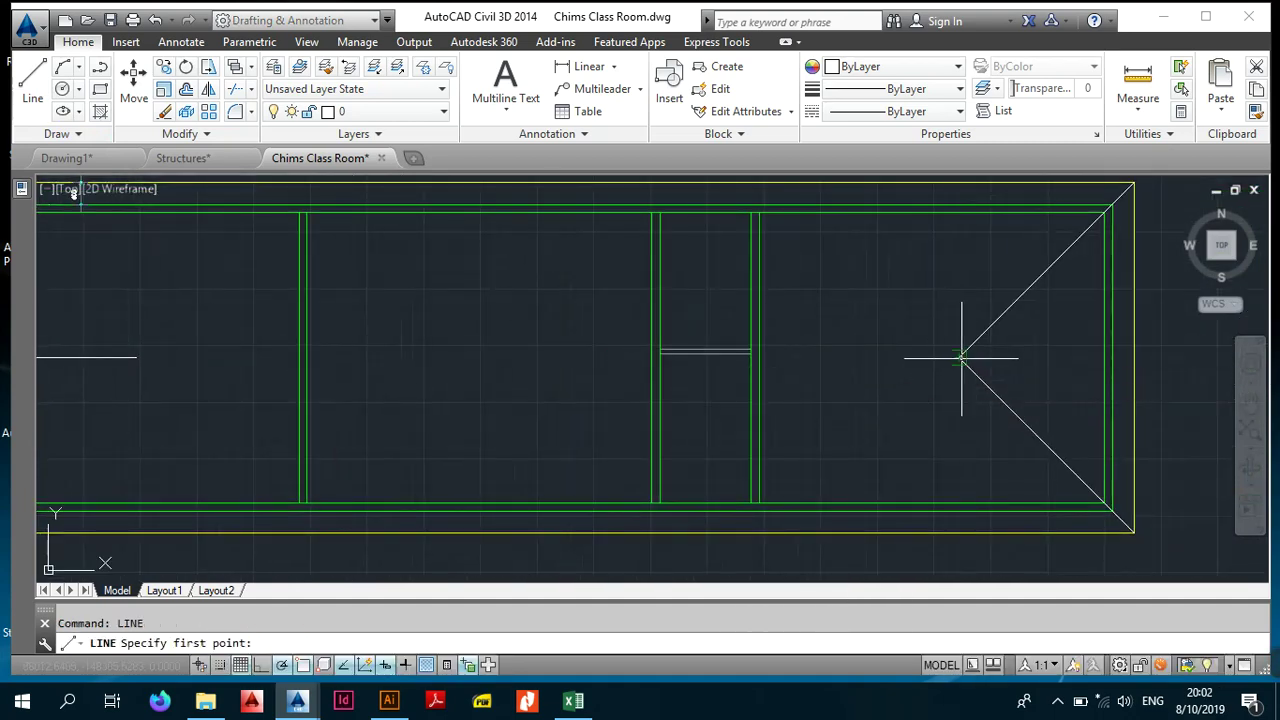
pyautogui.click(960, 357)
pyautogui.press('Escape')
pyautogui.moveTo(423, 366); pyautogui.dragTo(763, 366, button='middle')
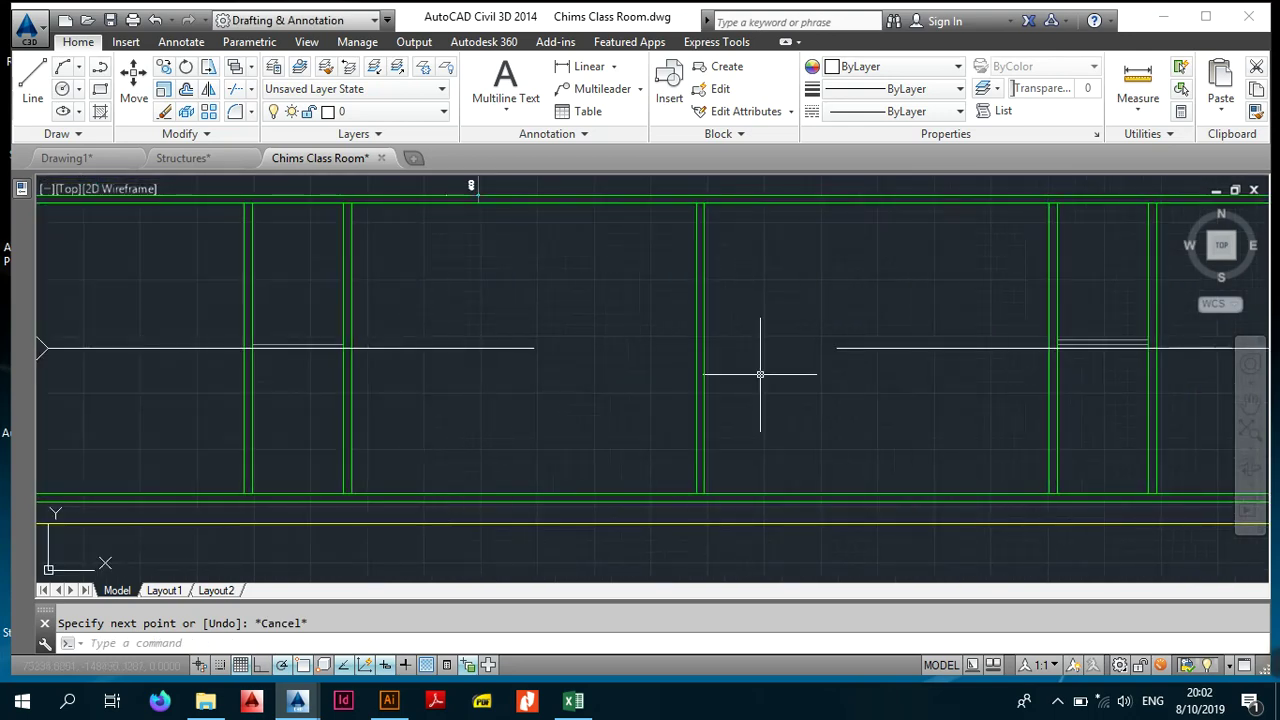
# Step: Join the two collinear ridge segments of the classroom hip roof into one continuous line
pyautogui.scroll(-2, 762, 370)
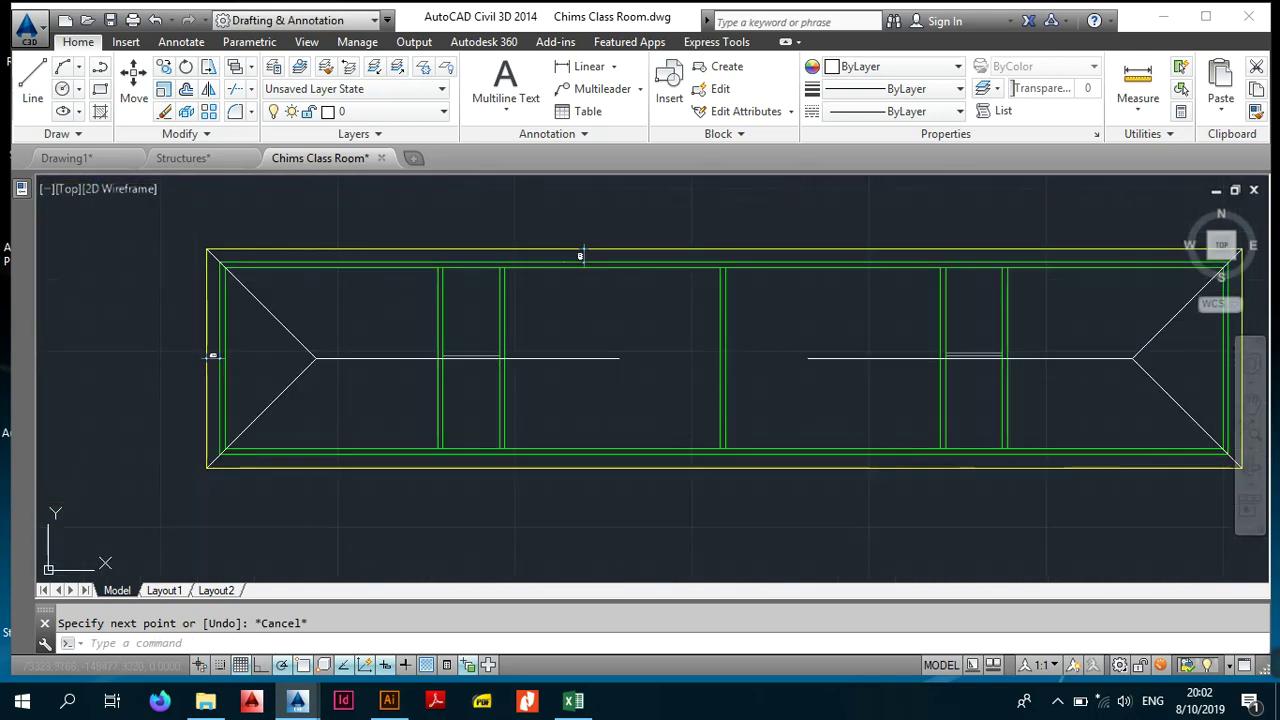
pyautogui.click(870, 340)
pyautogui.click(835, 372)
pyautogui.click(650, 345)
pyautogui.click(602, 381)
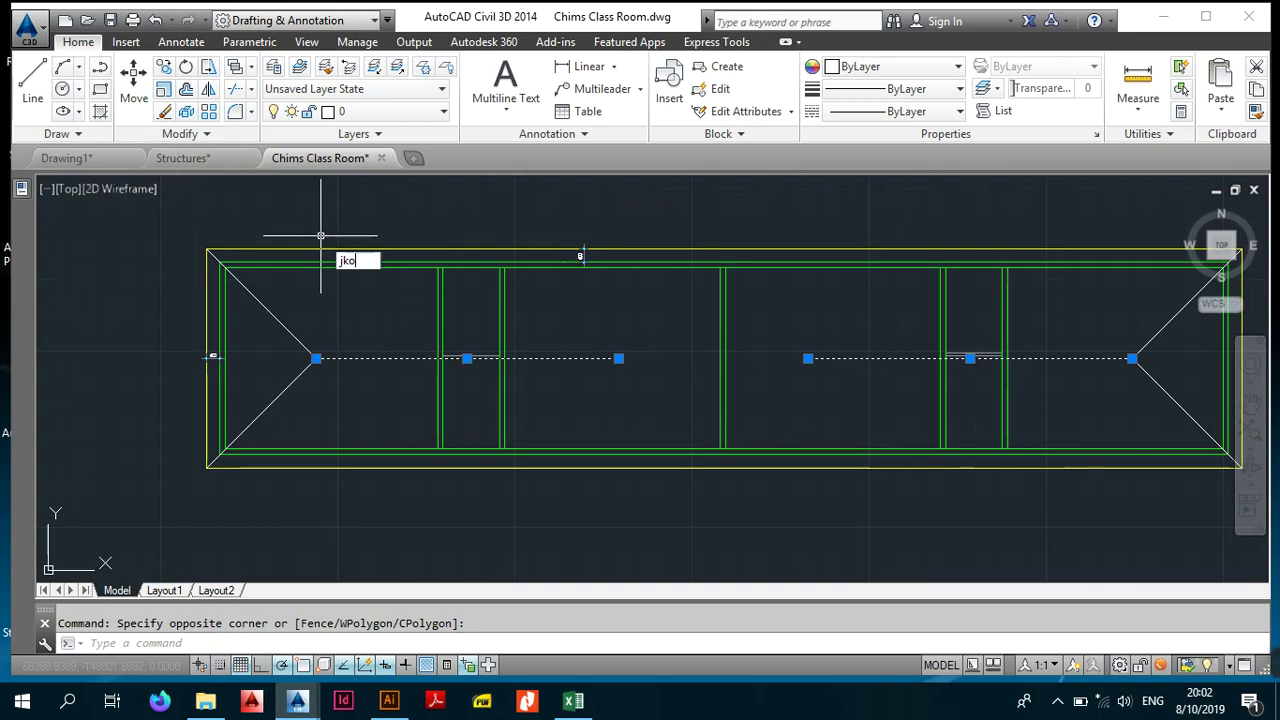
pyautogui.press('Return')
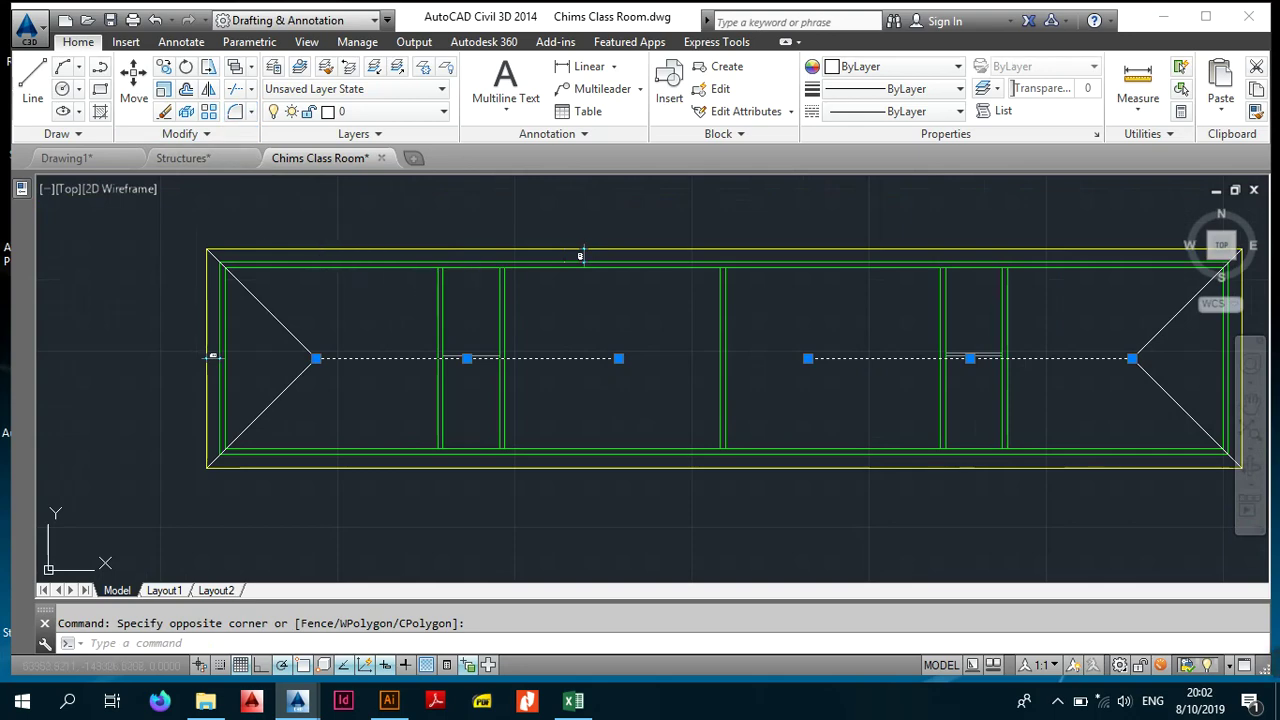
# Step: Draw the ridge line of the example rectangle's hip roof between its left and right hip apexes
pyautogui.scroll(-3, 580, 256)
pyautogui.scroll(4, 559, 312)
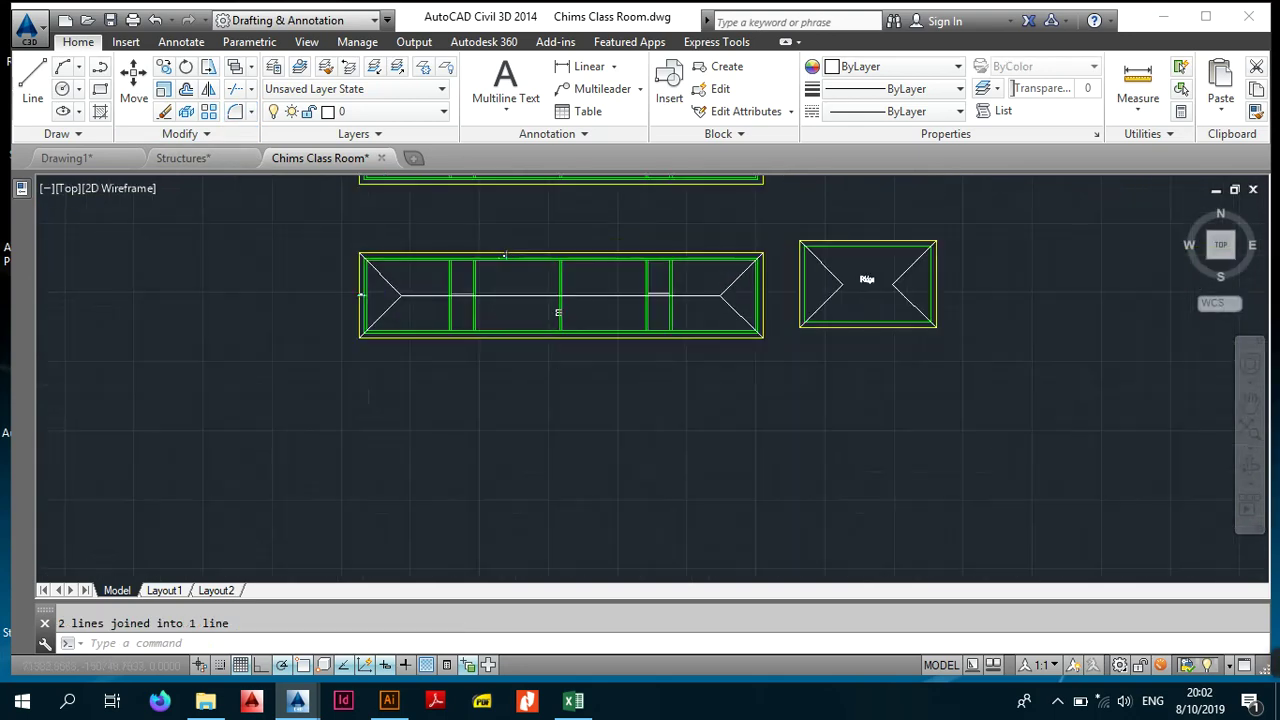
pyautogui.moveTo(683, 265); pyautogui.dragTo(497, 379, button='middle')
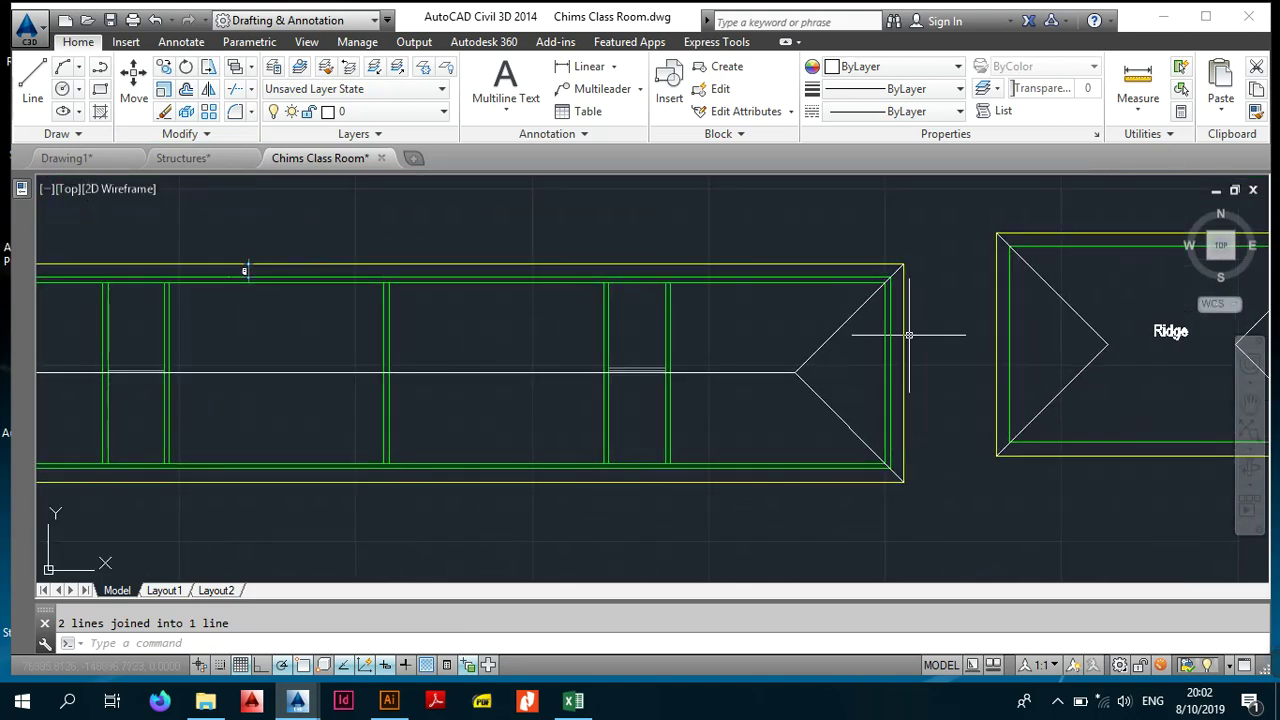
pyautogui.moveTo(908, 335); pyautogui.dragTo(647, 320, button='middle')
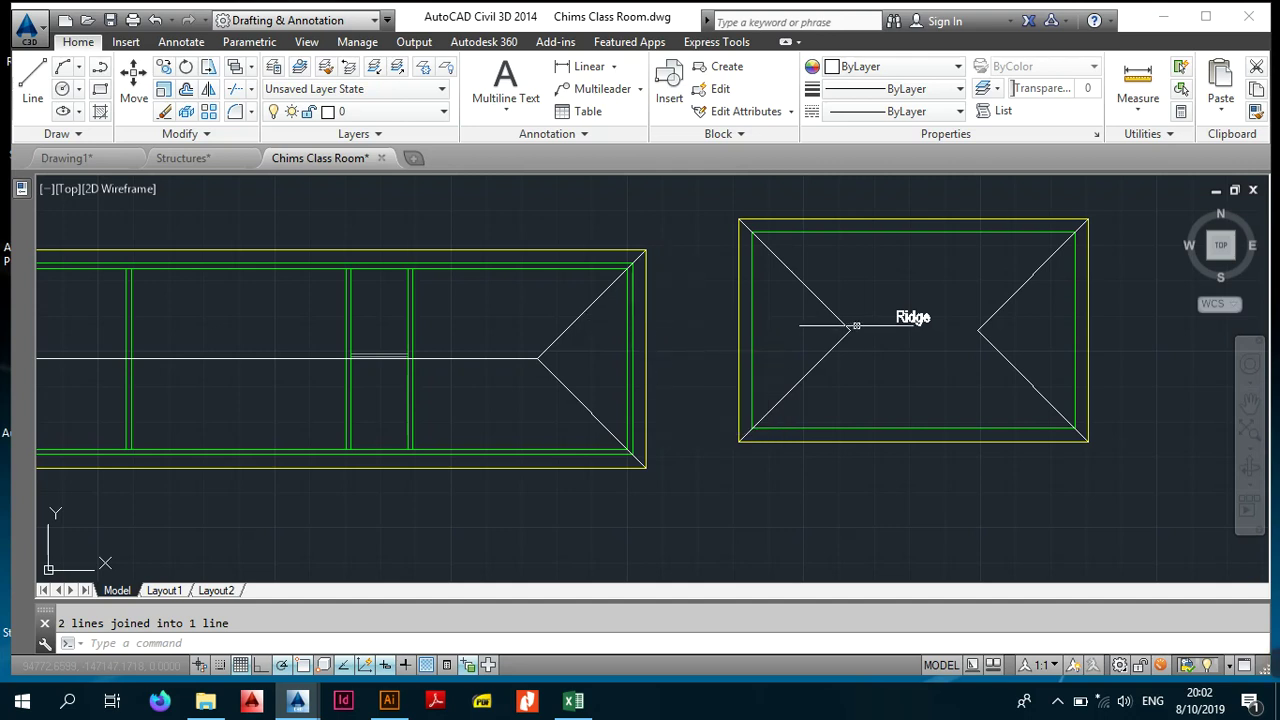
pyautogui.moveTo(856, 326); pyautogui.dragTo(477, 317, button='middle')
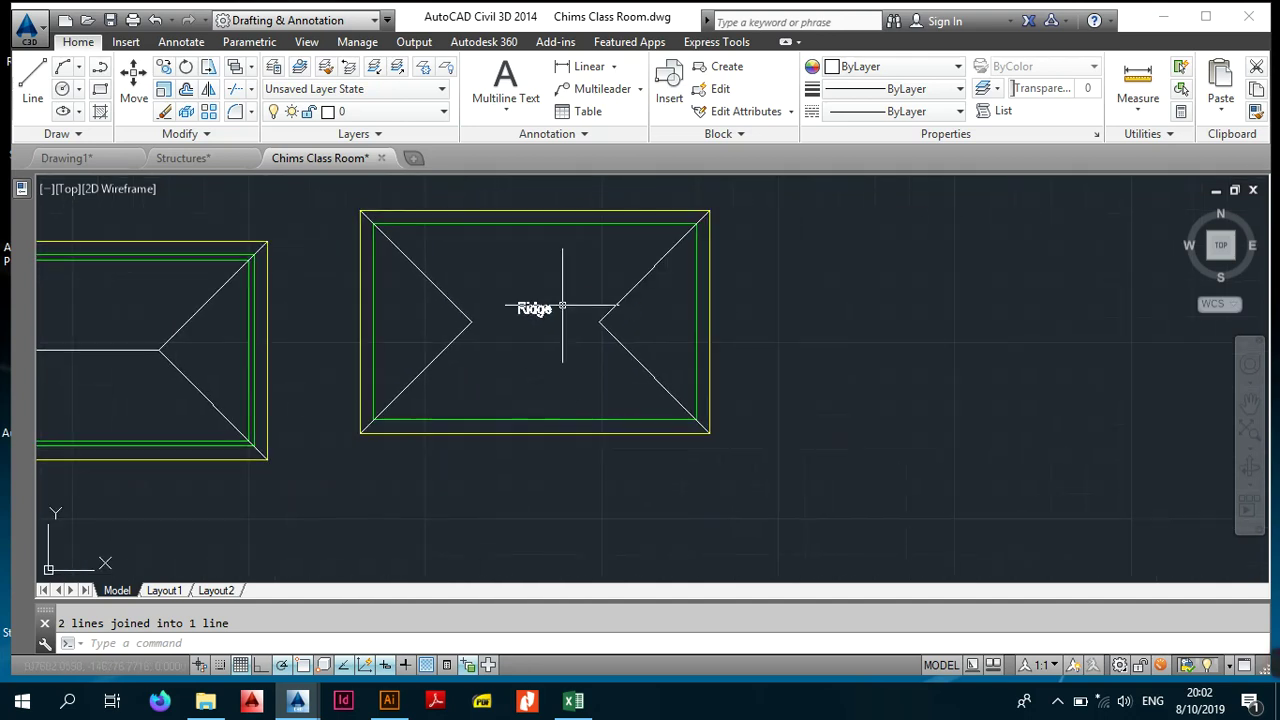
pyautogui.click(37, 82)
pyautogui.click(471, 321)
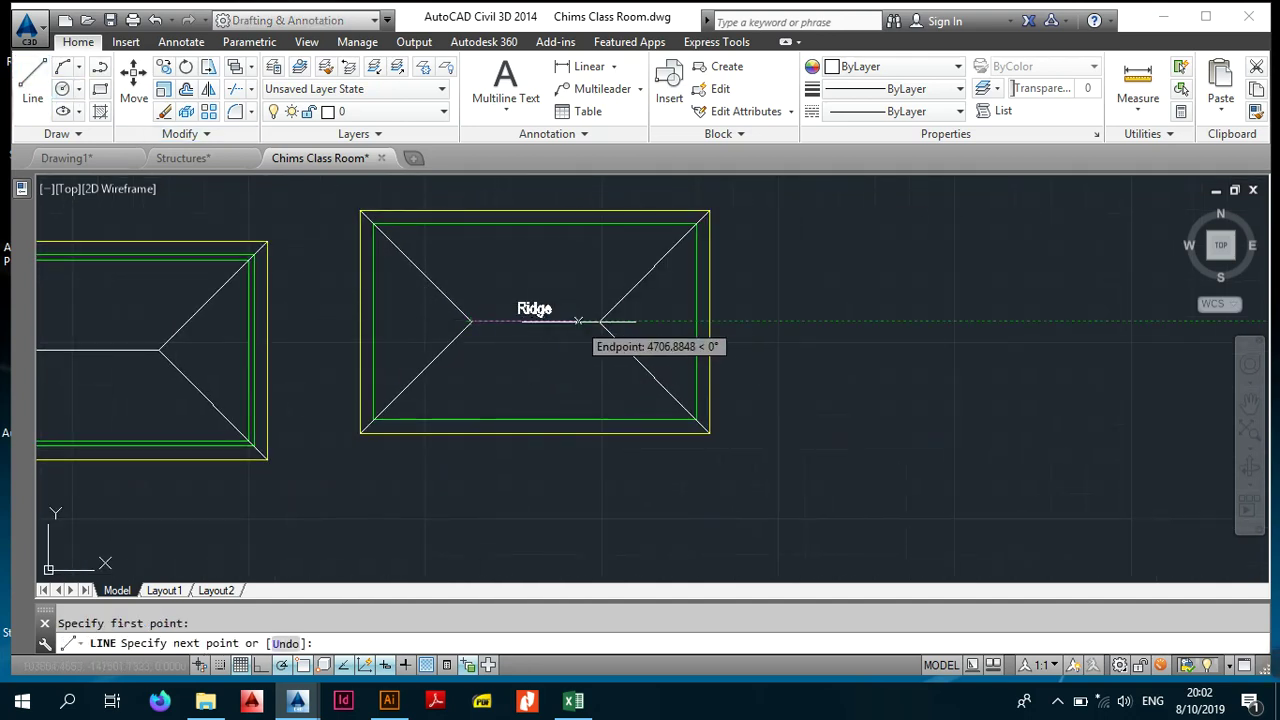
pyautogui.click(598, 321)
pyautogui.press('Escape')
# Step: Compare the gable roof plans with the hip roof plans, examining the ridge and hip lines on the classroom block and example rectangle
pyautogui.moveTo(522, 347); pyautogui.dragTo(719, 361, button='middle')
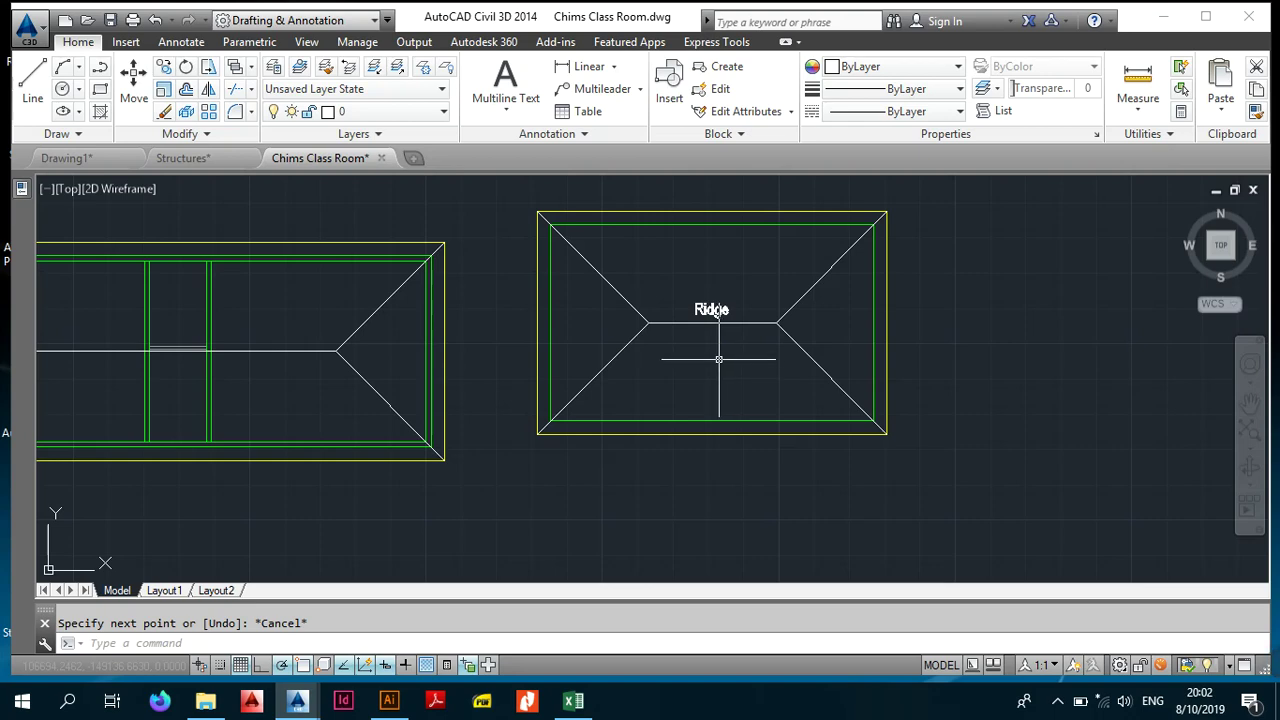
pyautogui.scroll(-4, 734, 366)
pyautogui.moveTo(634, 394); pyautogui.dragTo(757, 429, button='middle')
pyautogui.scroll(2, 757, 429)
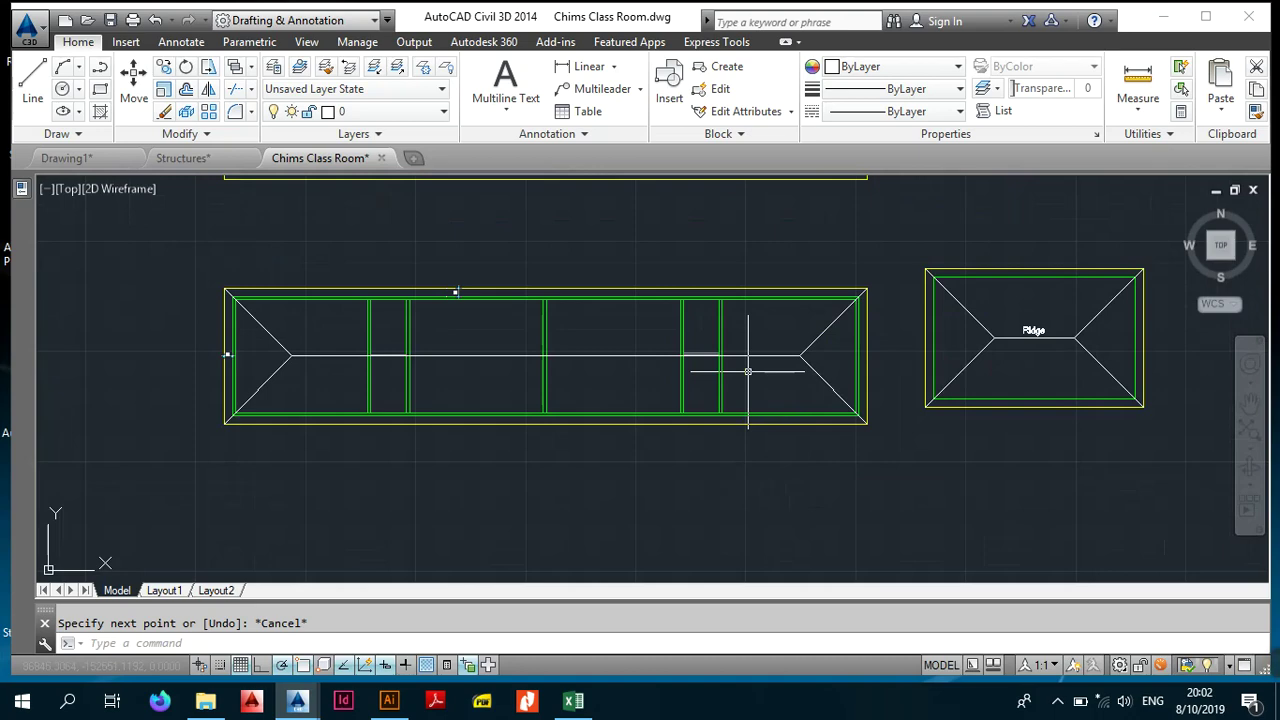
pyautogui.moveTo(636, 356); pyautogui.dragTo(648, 540, button='middle')
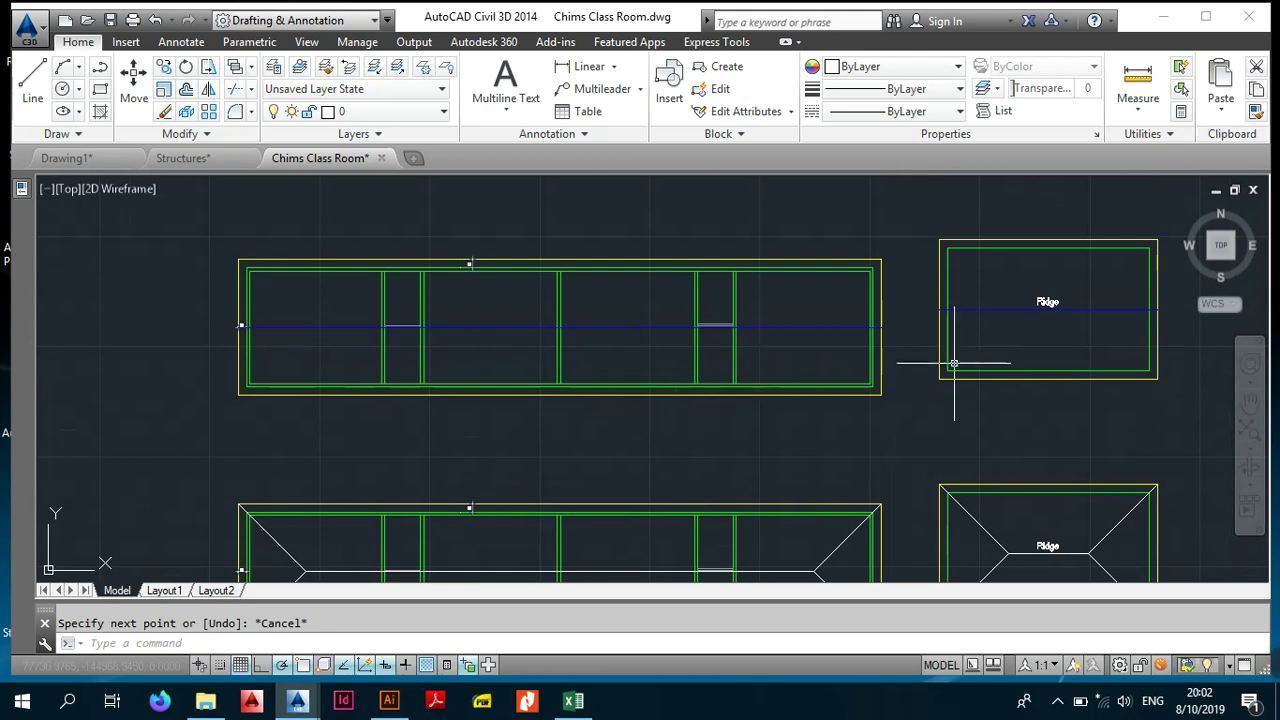
pyautogui.moveTo(720, 454); pyautogui.dragTo(630, 310, button='middle')
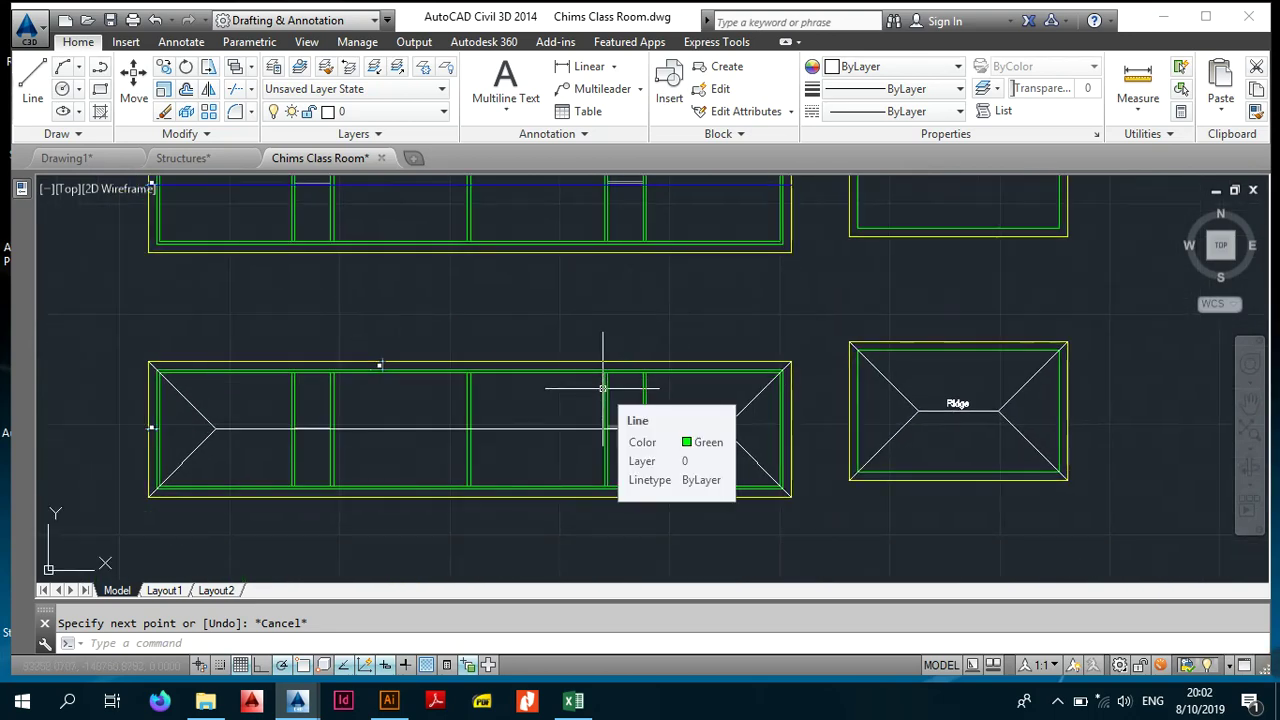
pyautogui.moveTo(692, 389); pyautogui.dragTo(606, 400, button='middle')
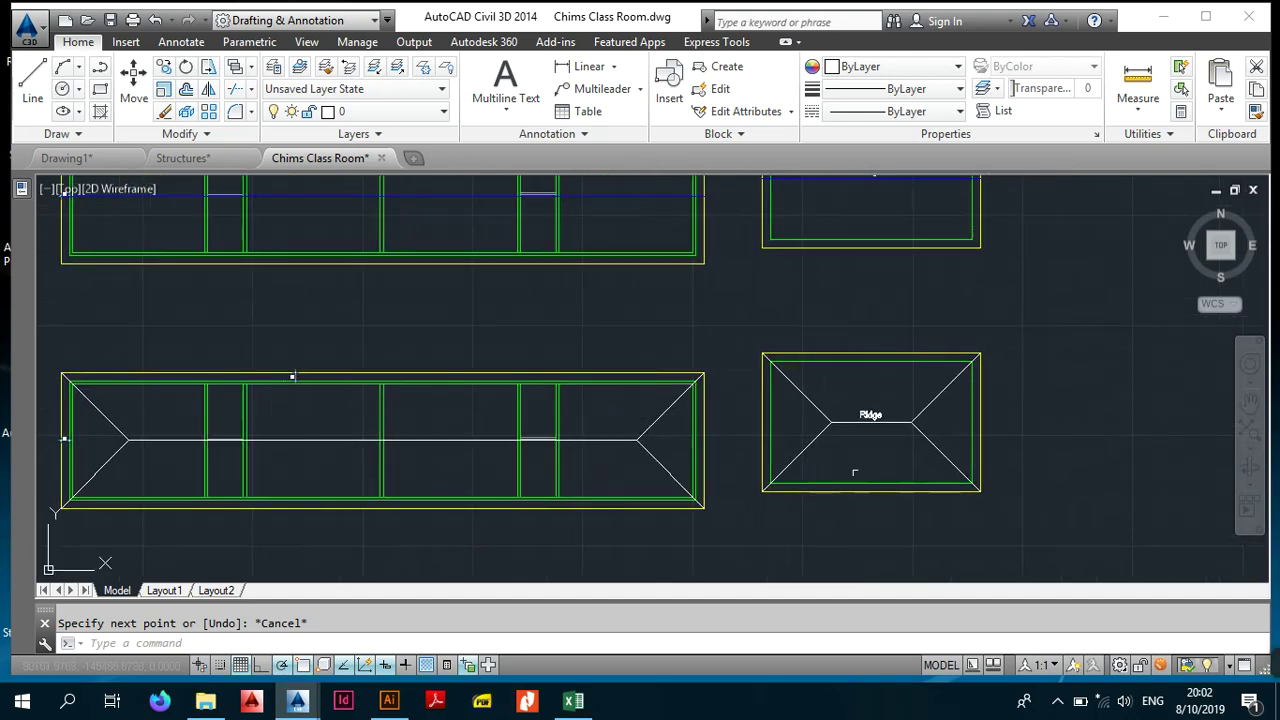
pyautogui.moveTo(903, 431); pyautogui.dragTo(800, 392, button='middle')
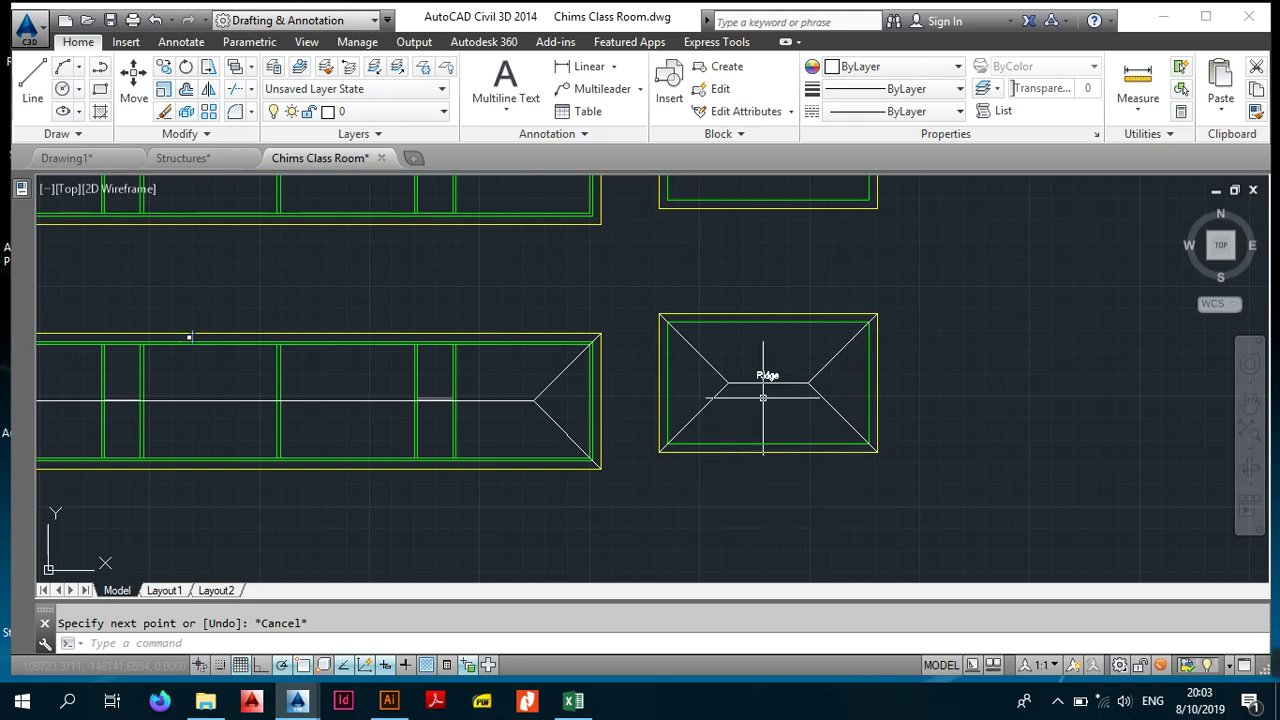
pyautogui.moveTo(669, 372); pyautogui.dragTo(983, 584, button='middle')
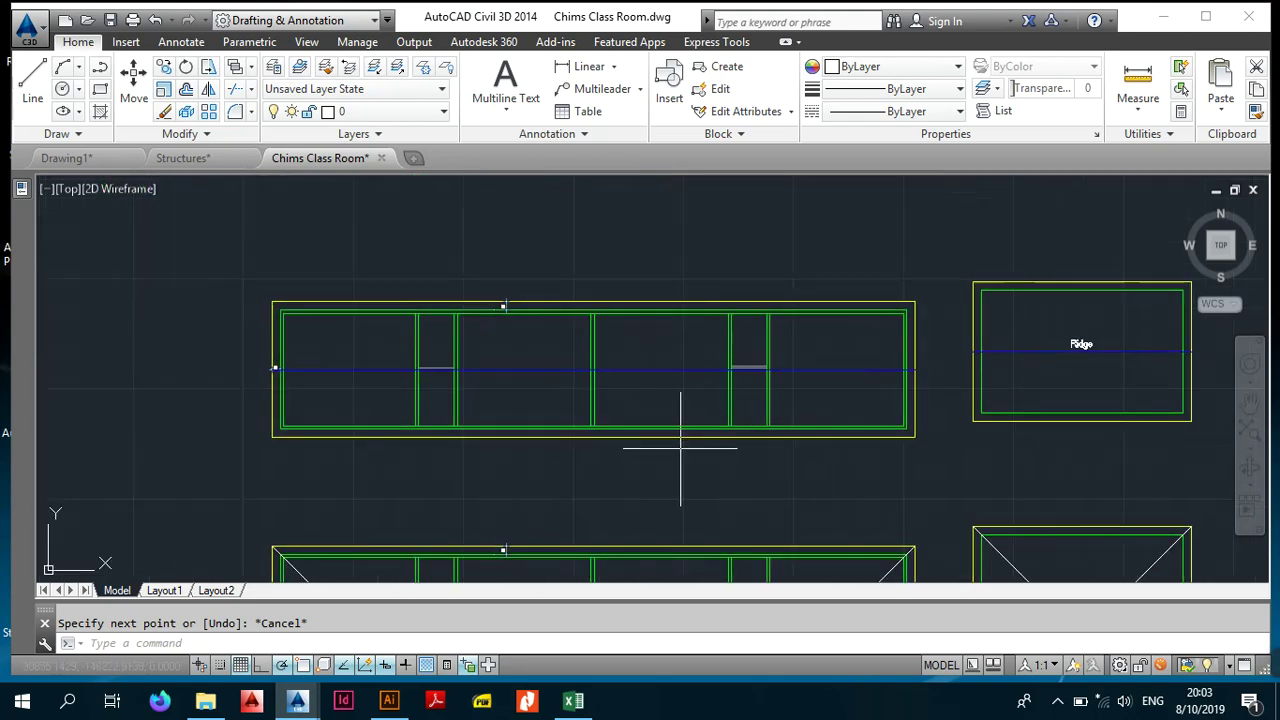
pyautogui.moveTo(973, 398); pyautogui.dragTo(730, 395, button='middle')
pyautogui.moveTo(654, 431); pyautogui.dragTo(851, 422, button='middle')
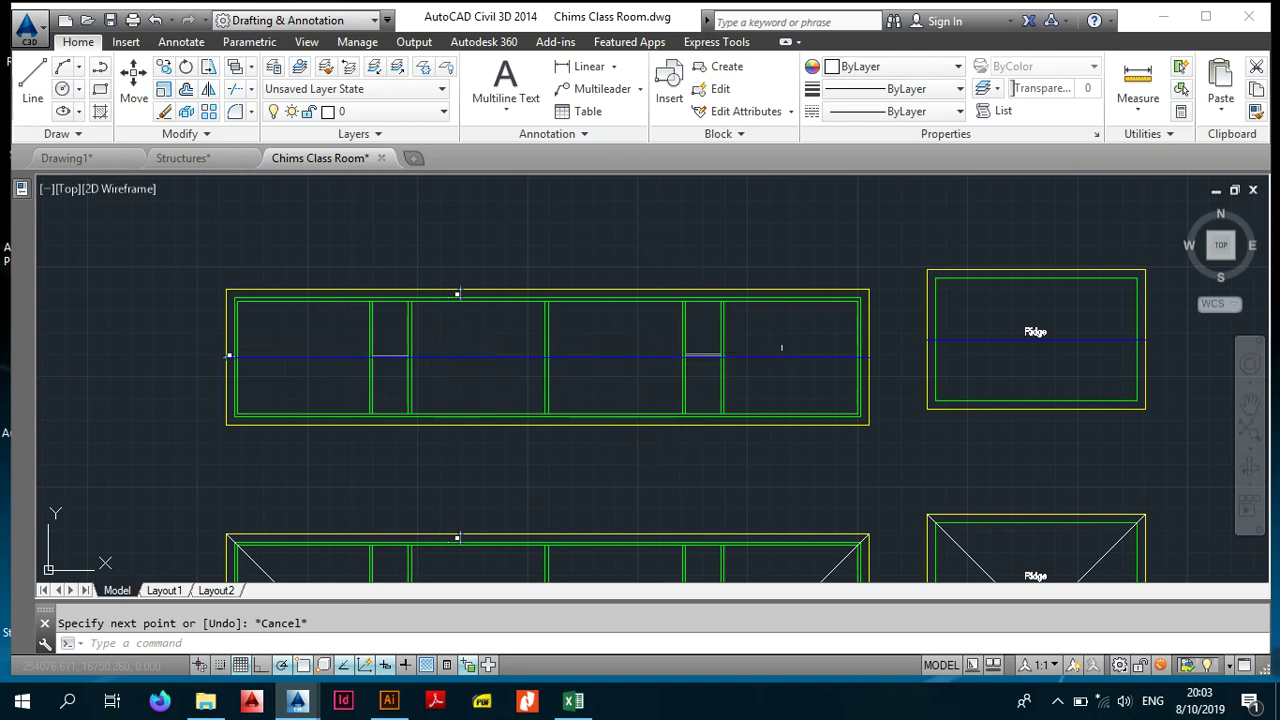
pyautogui.moveTo(688, 453); pyautogui.dragTo(586, 287, button='middle')
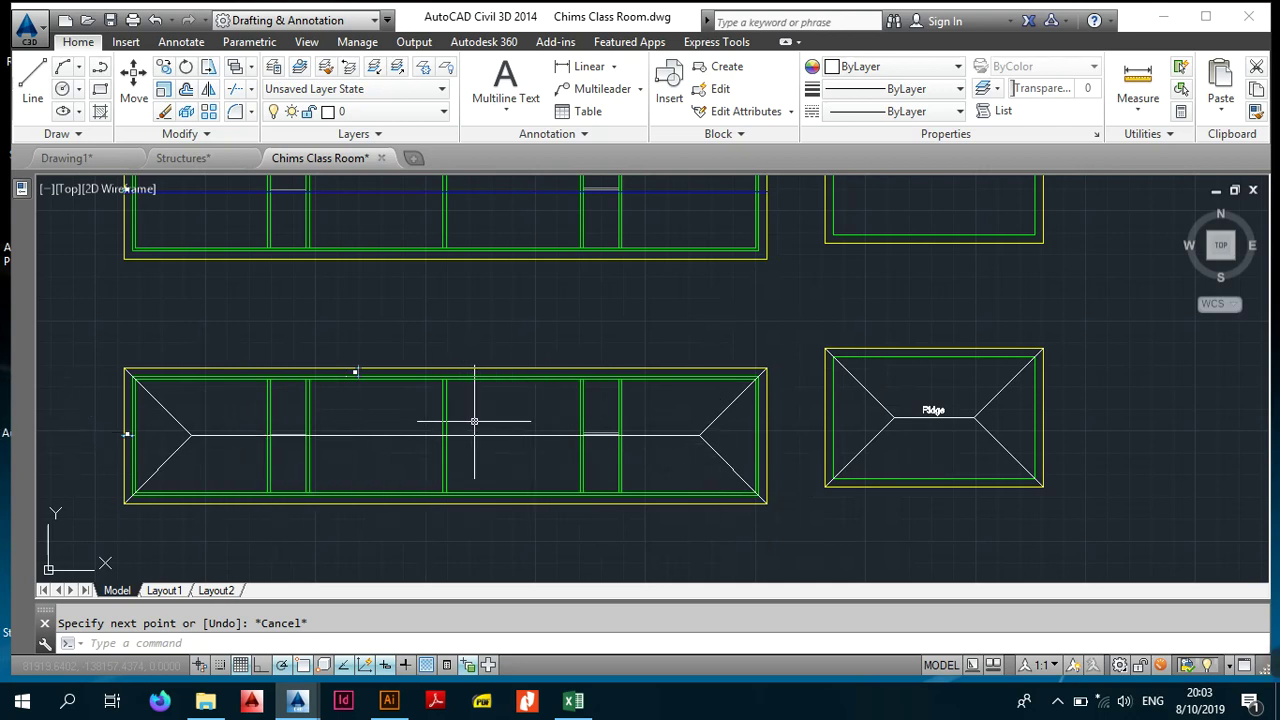
pyautogui.moveTo(473, 420); pyautogui.dragTo(601, 411, button='middle')
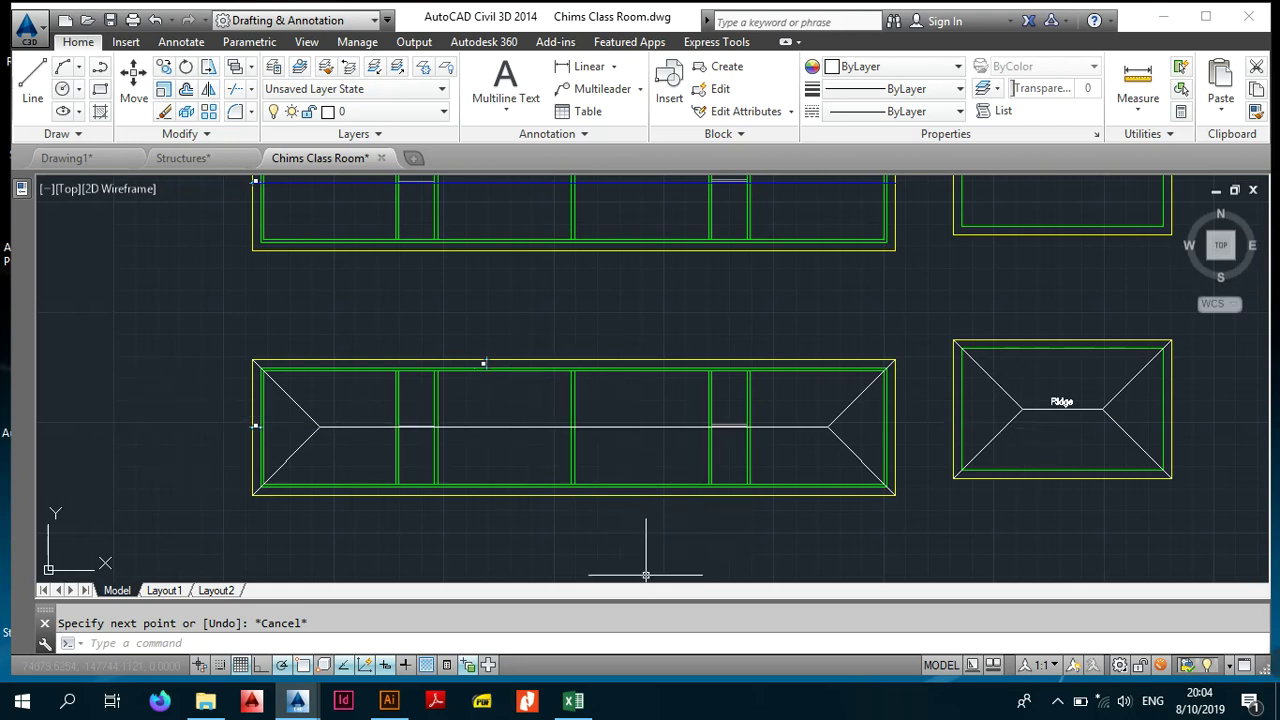
pyautogui.moveTo(771, 453); pyautogui.dragTo(683, 440, button='middle')
pyautogui.moveTo(563, 414); pyautogui.dragTo(685, 413, button='middle')
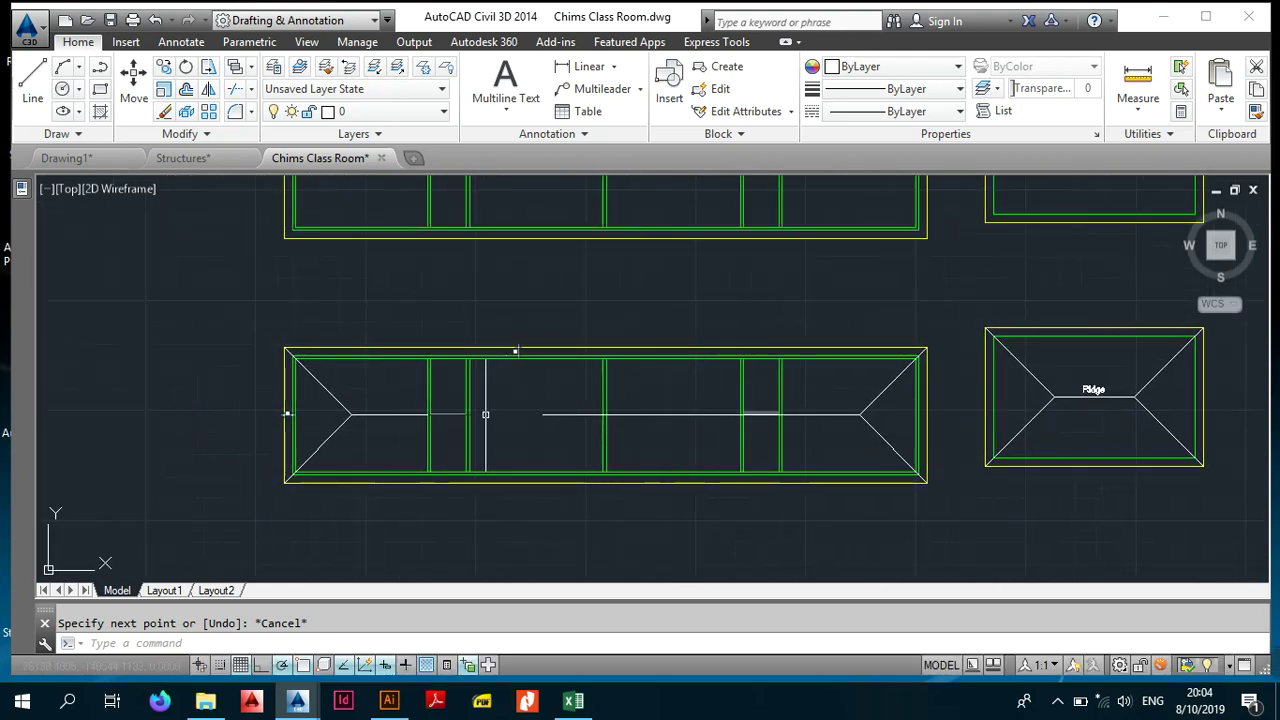
pyautogui.moveTo(485, 414)
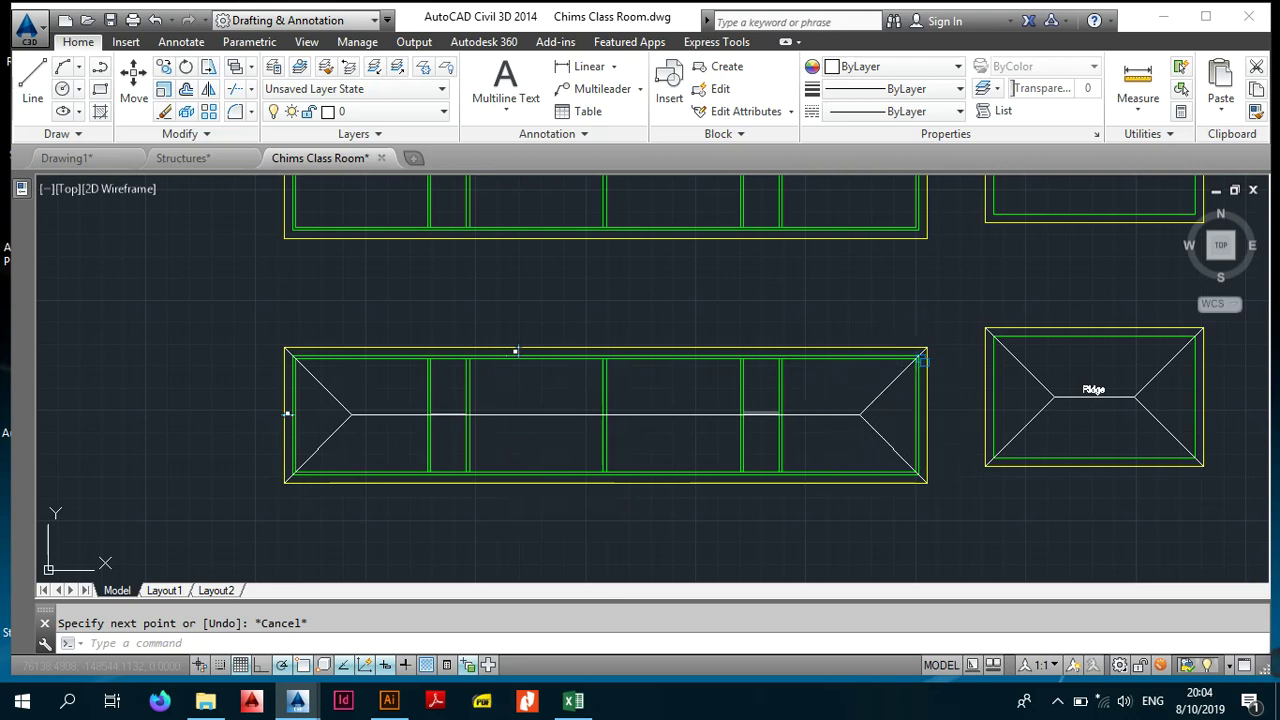
# Step: Copy the Ridge label from the example rectangle's hip roof to just above the classroom hip roof's ridge line
pyautogui.scroll(2, 1088, 388)
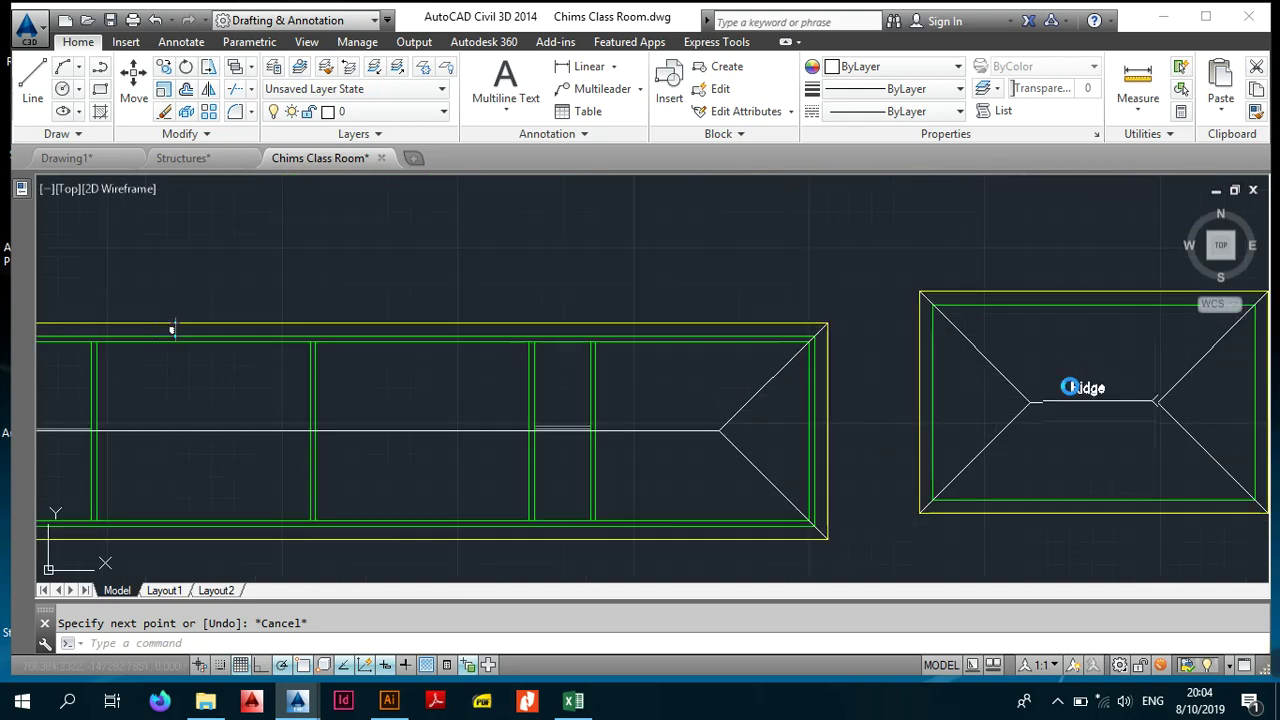
pyautogui.moveTo(1070, 387); pyautogui.dragTo(773, 333, button='middle')
pyautogui.click(787, 332)
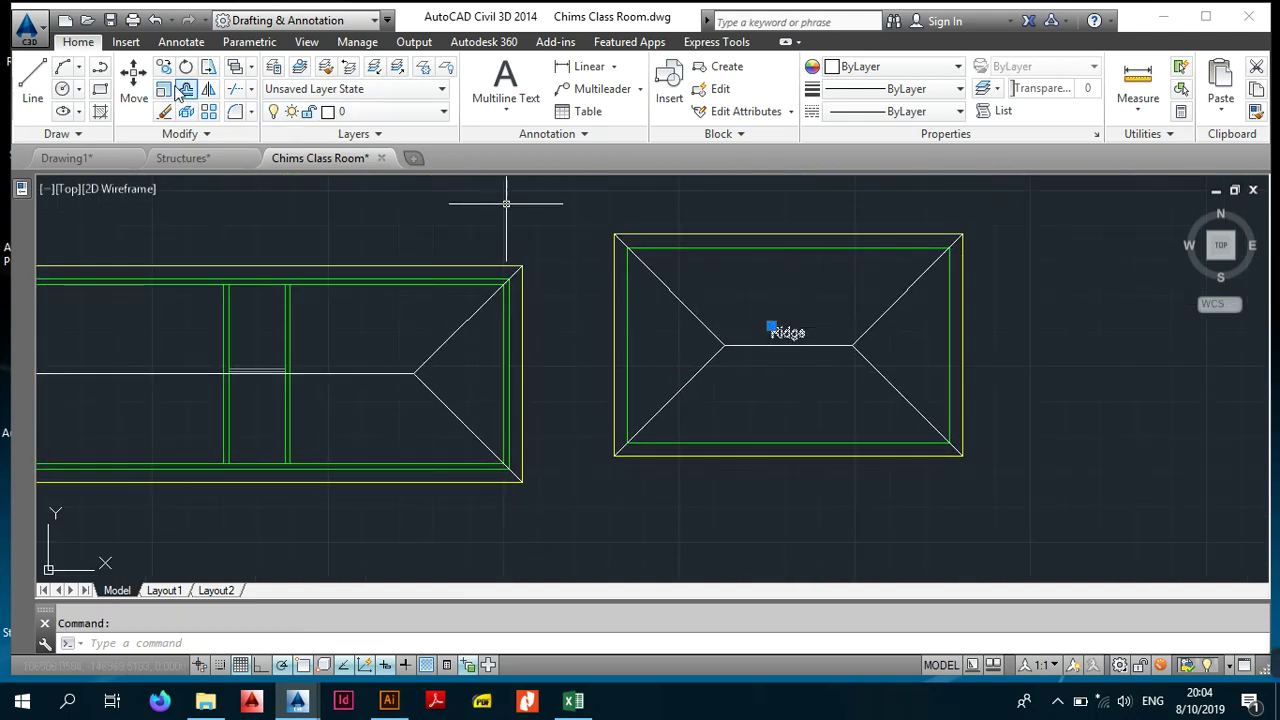
pyautogui.click(770, 337)
pyautogui.scroll(-1, 332, 418)
pyautogui.moveTo(332, 418); pyautogui.dragTo(977, 309, button='middle')
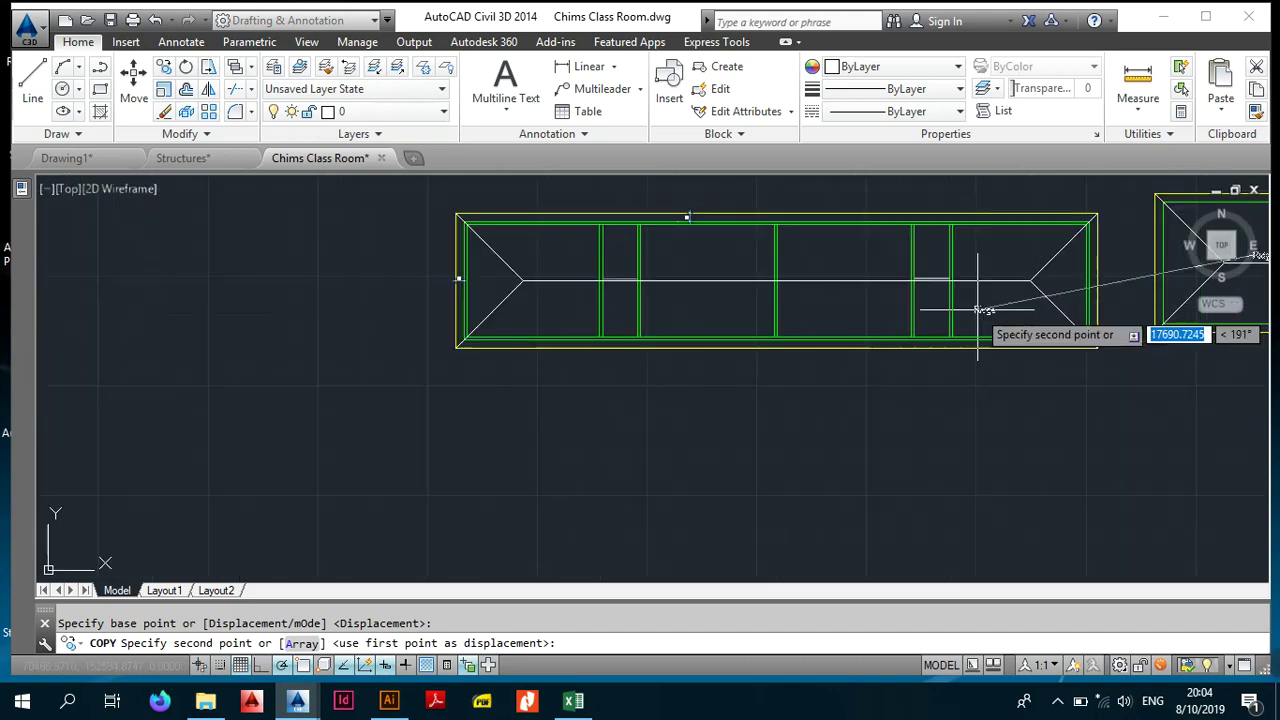
pyautogui.scroll(1, 725, 278)
pyautogui.scroll(2, 706, 280)
pyautogui.click(709, 262)
pyautogui.scroll(-2, 676, 321)
pyautogui.moveTo(677, 321); pyautogui.dragTo(1042, 285, button='middle')
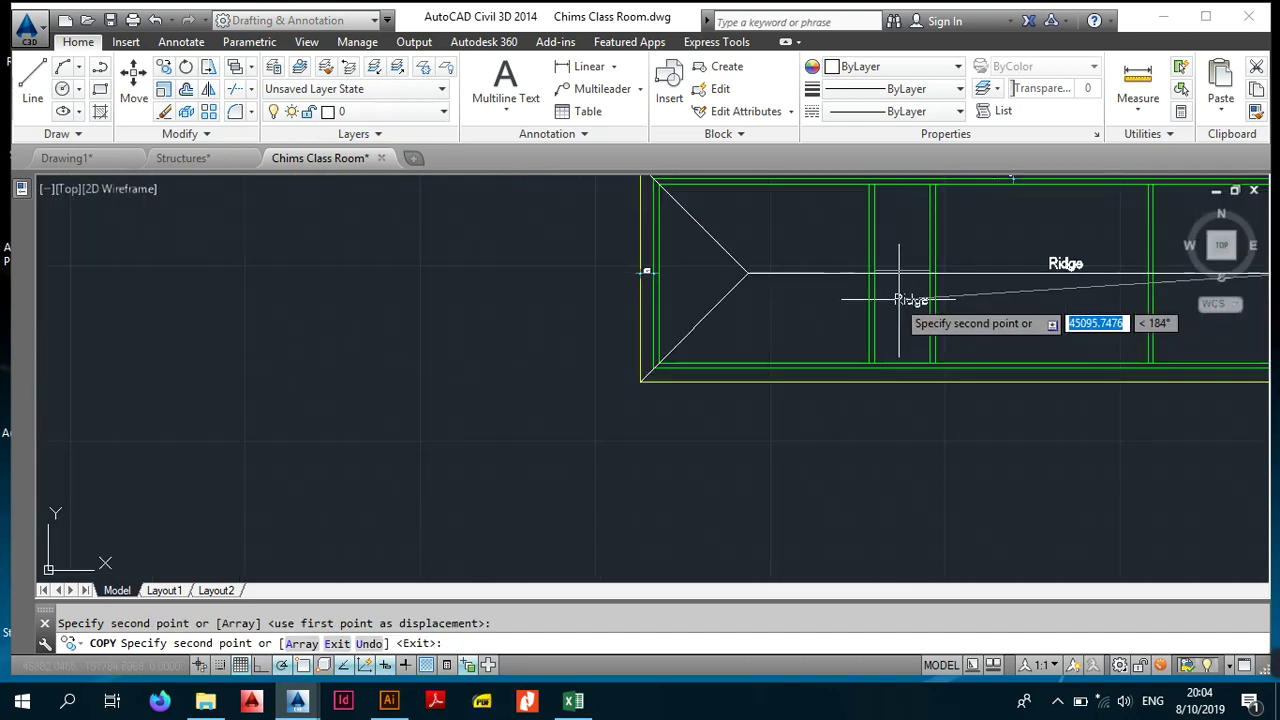
pyautogui.press('Escape')
# Step: Copy the classroom's Ridge label to beside the upper hip line at the hip roof's left end
pyautogui.moveTo(929, 291); pyautogui.dragTo(703, 318, button='middle')
pyautogui.click(835, 303)
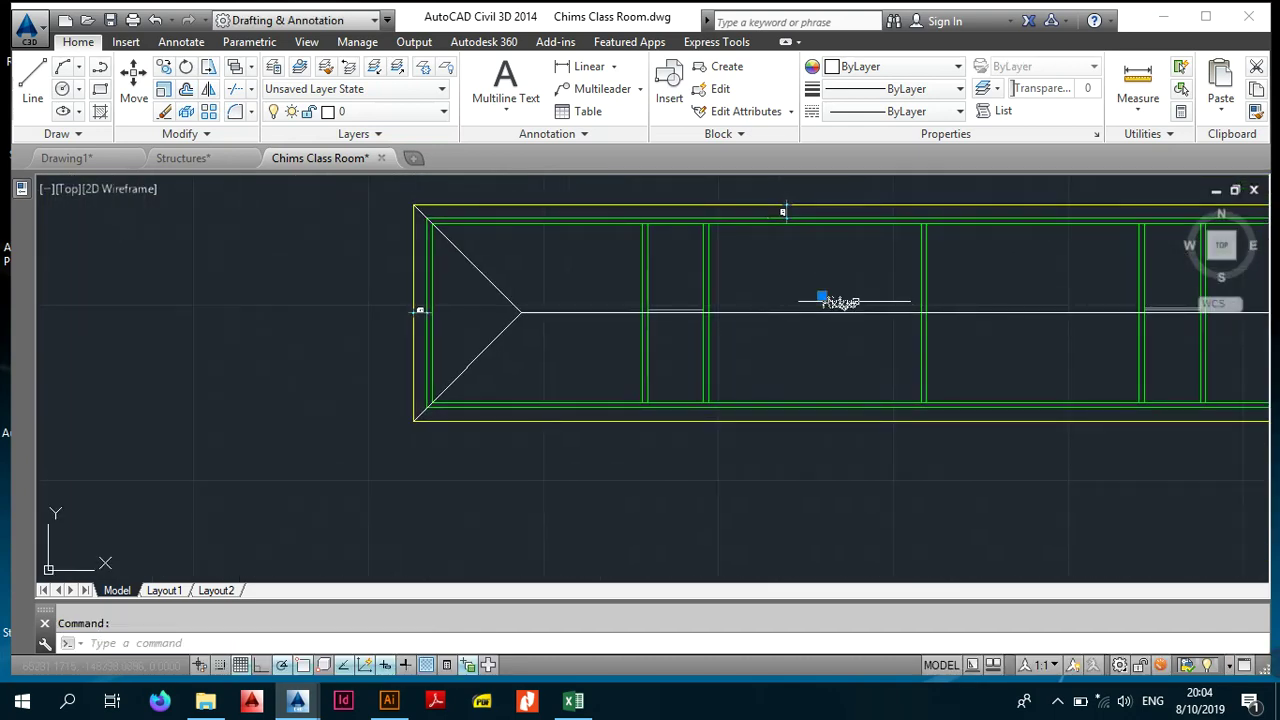
pyautogui.click(164, 66)
pyautogui.click(820, 302)
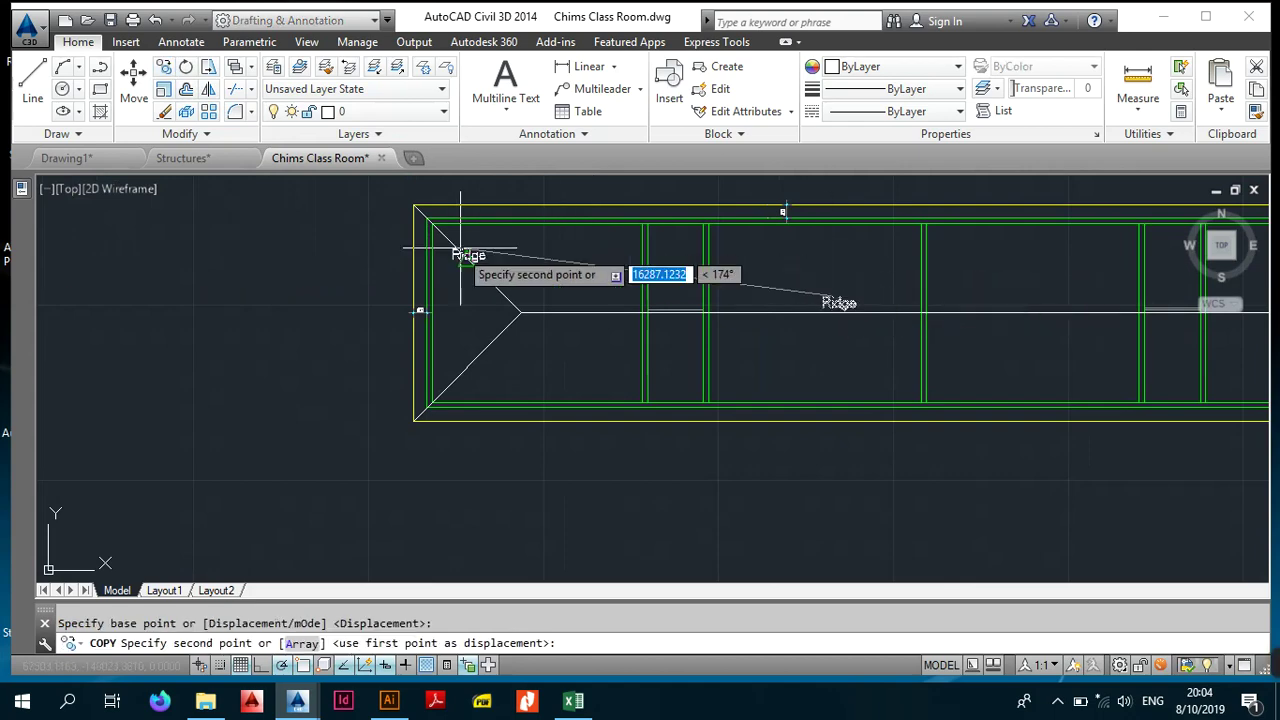
pyautogui.scroll(2, 480, 262)
pyautogui.click(496, 268)
pyautogui.press('Escape')
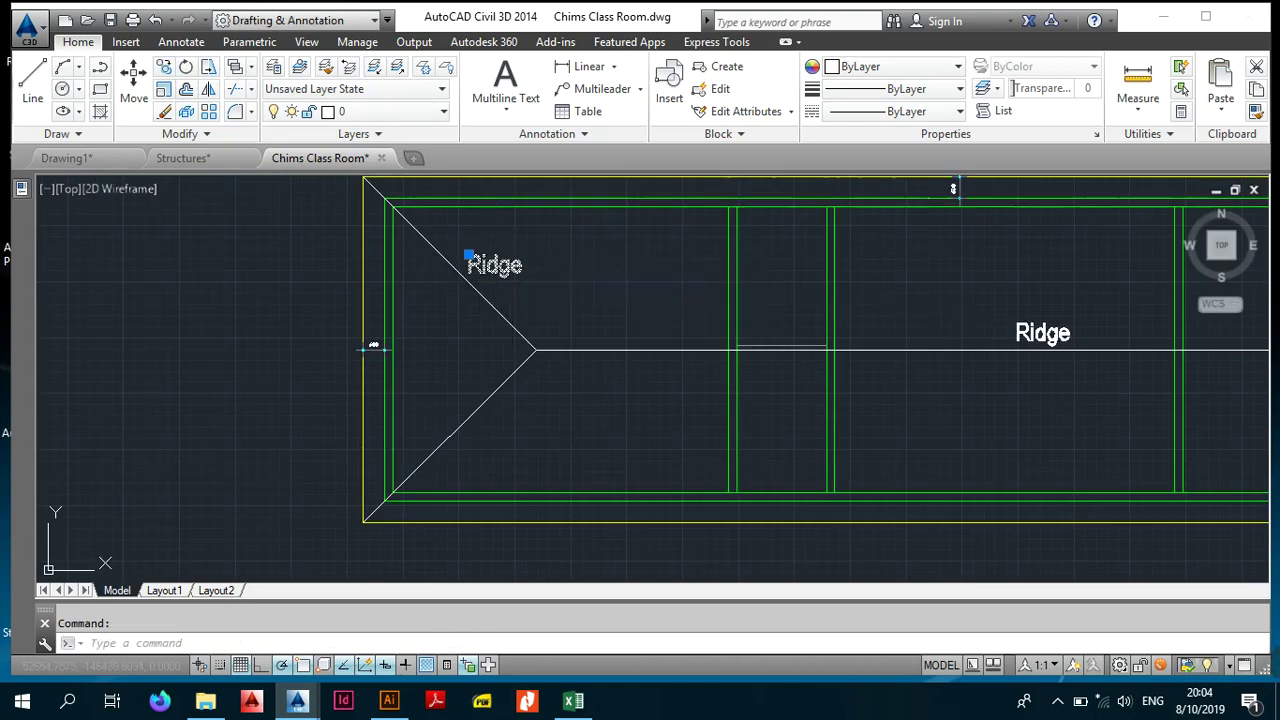
# Step: Change the text of the copied label beside the classroom's upper-left hip line to HIPS
pyautogui.doubleClick(490, 265)
pyautogui.write('HIPS')
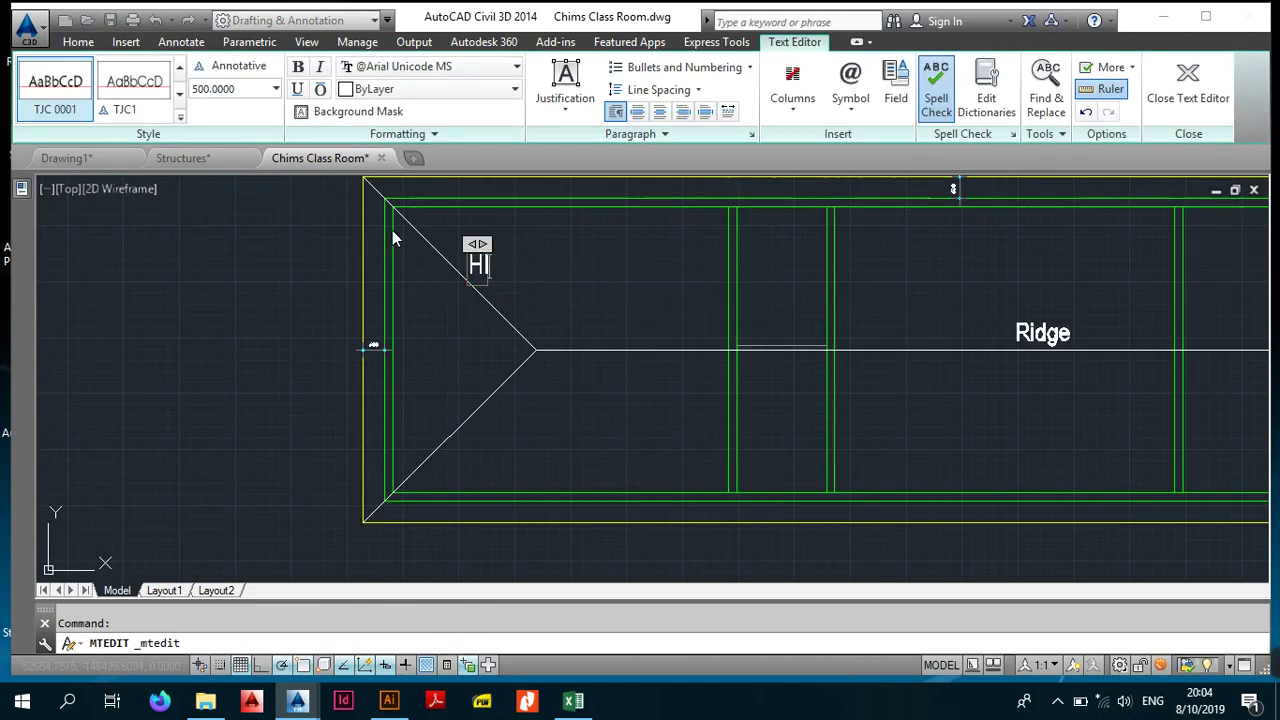
pyautogui.click(586, 306)
pyautogui.press('Escape')
# Step: Rotate the HIPS label 315° about its middle to run parallel to the upper-left hip line
pyautogui.click(531, 254)
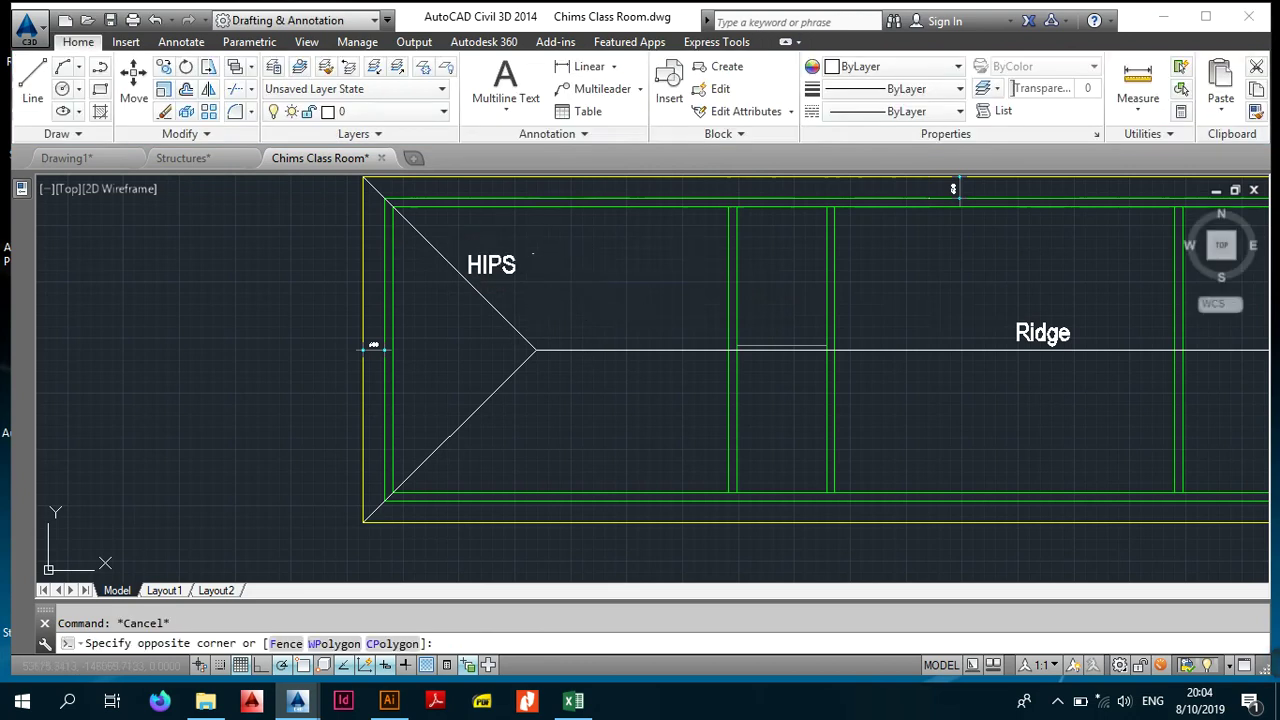
pyautogui.click(500, 281)
pyautogui.click(520, 282)
pyautogui.write('ro')
pyautogui.press('Return')
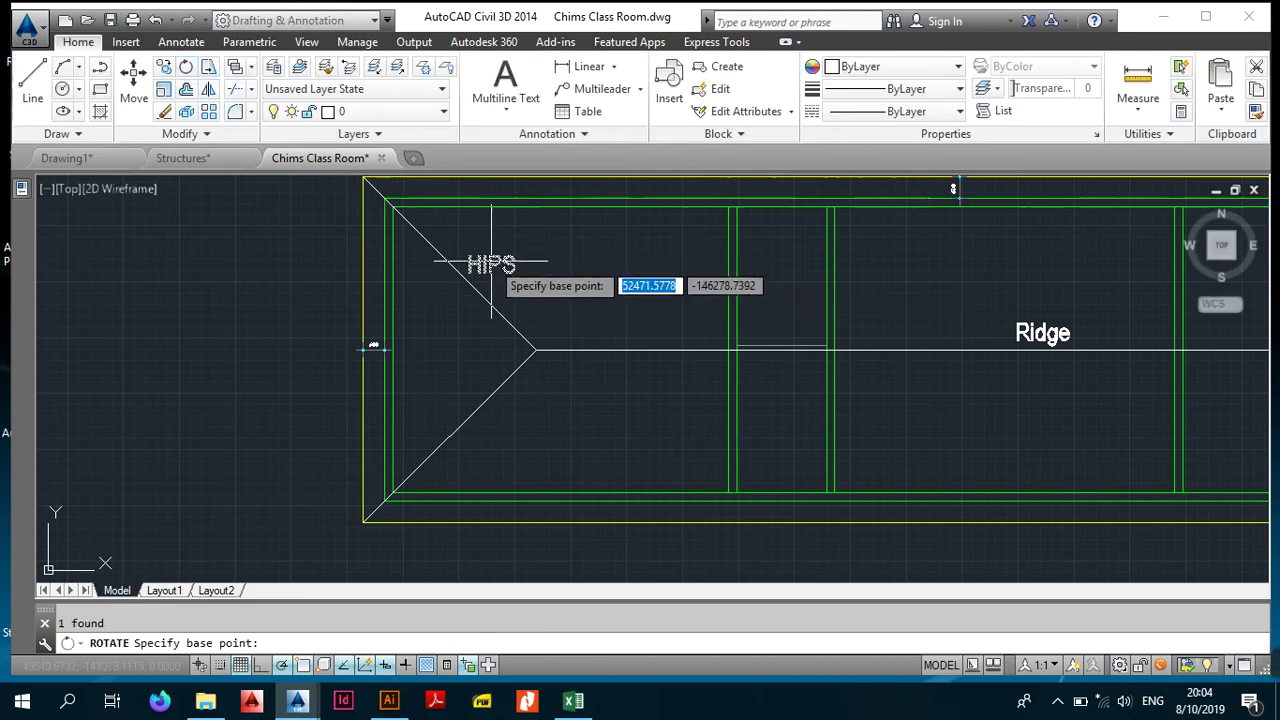
pyautogui.click(490, 264)
pyautogui.click(497, 270)
pyautogui.press('Escape')
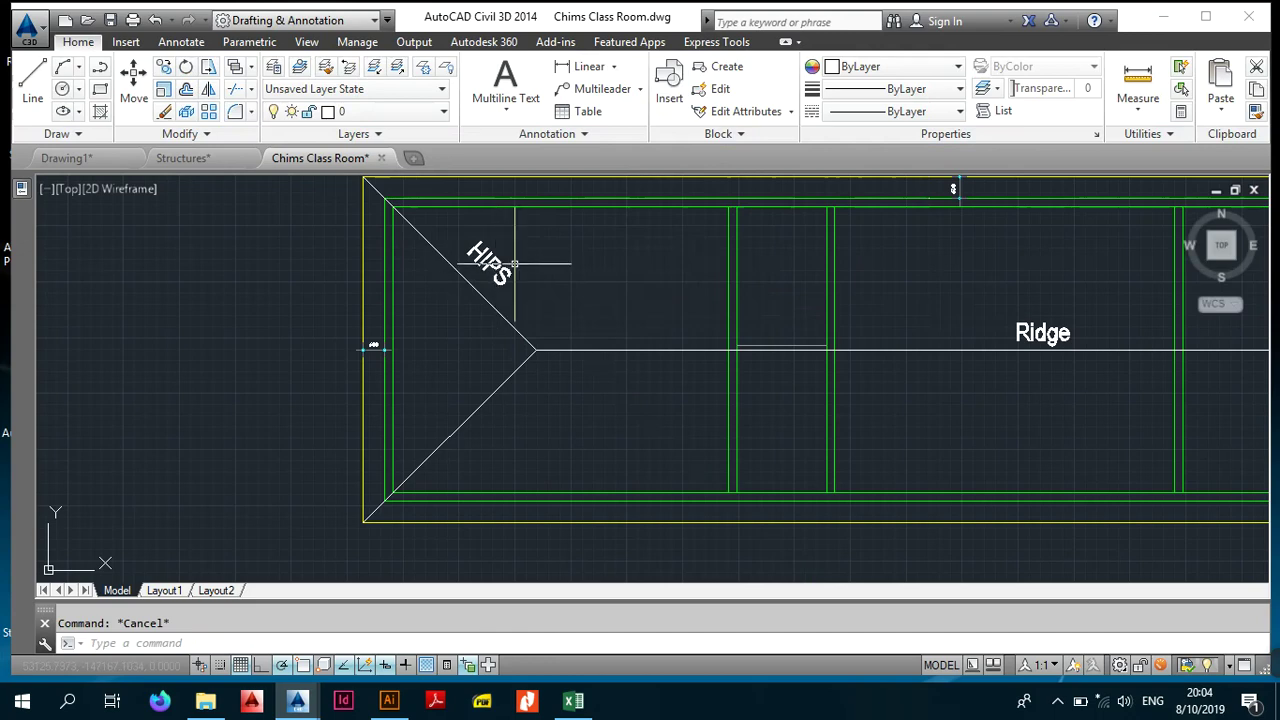
# Step: Copy the HIPS label from the upper-left hip line to beside the classroom's lower-left hip line
pyautogui.scroll(-1, 513, 265)
pyautogui.scroll(3, 510, 268)
pyautogui.click(495, 243)
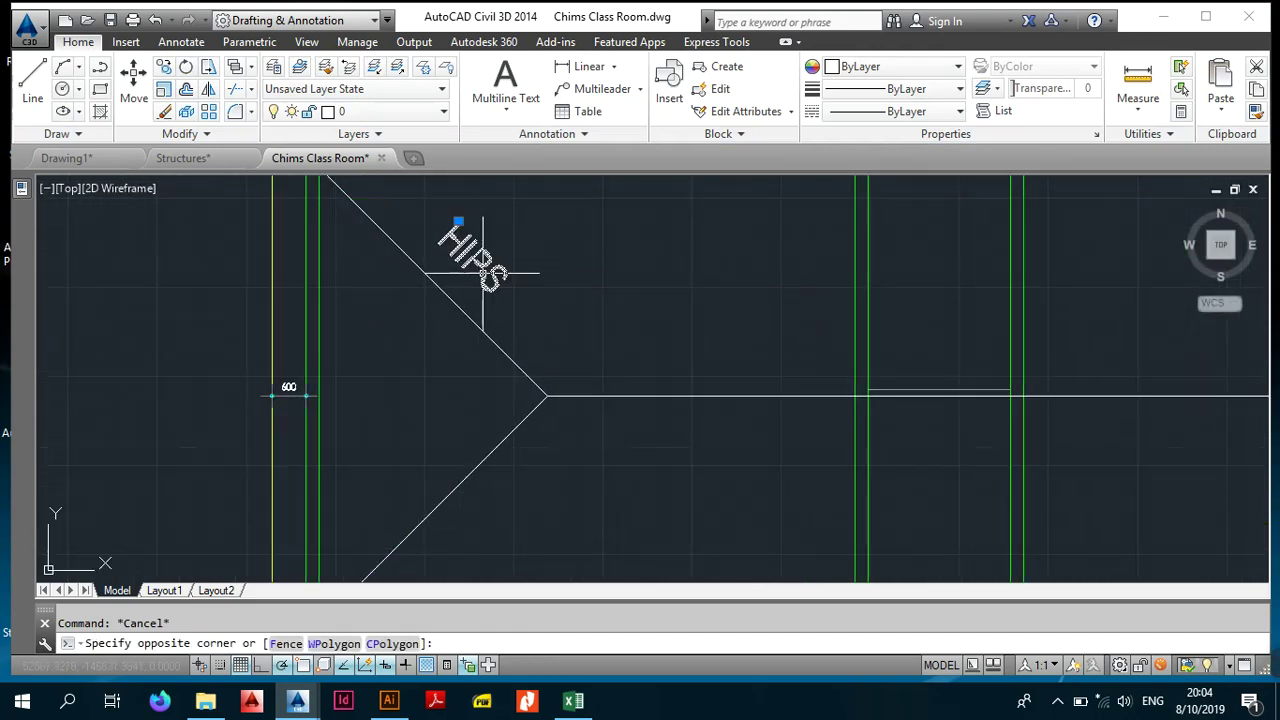
pyautogui.scroll(-4, 475, 280)
pyautogui.scroll(4, 472, 289)
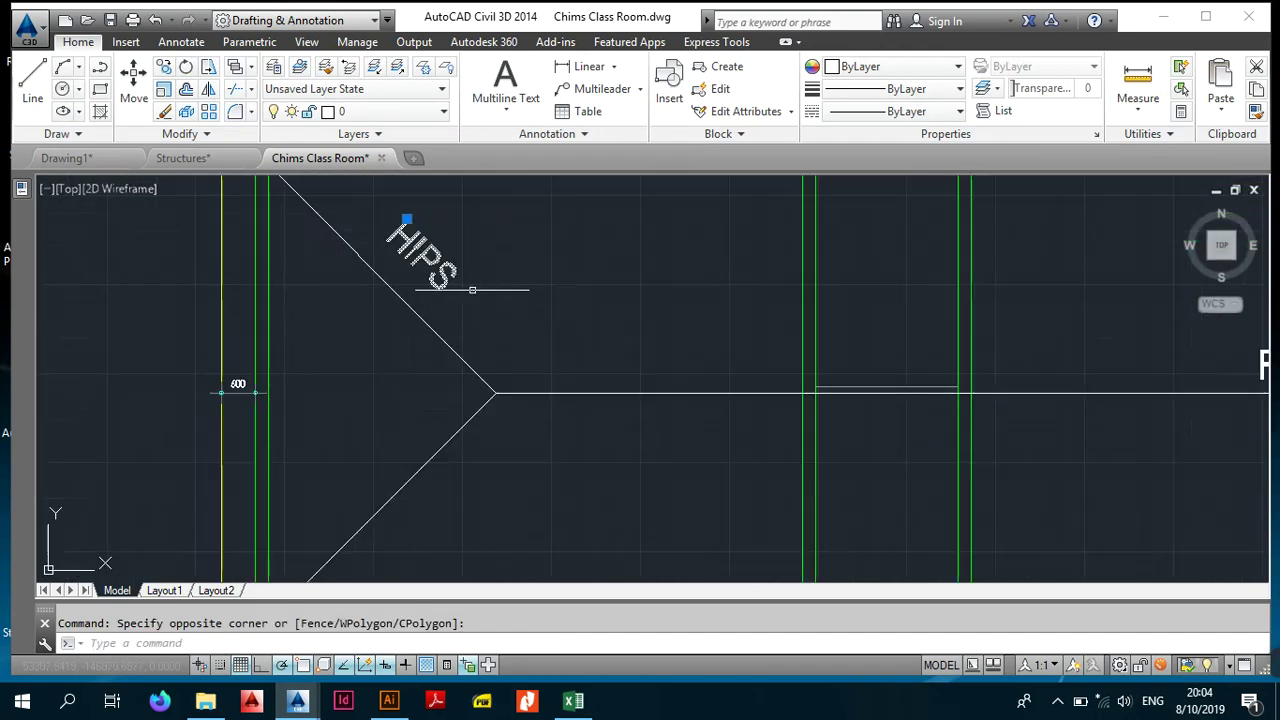
pyautogui.click(171, 73)
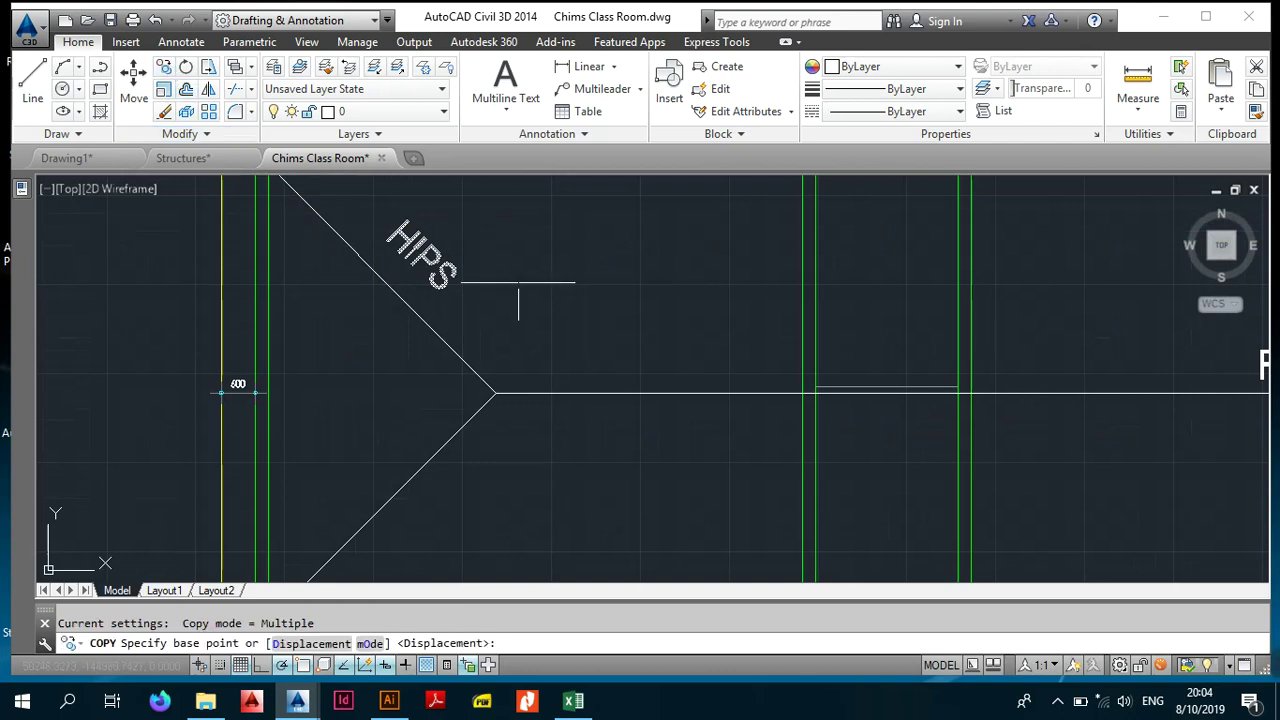
pyautogui.click(437, 258)
pyautogui.moveTo(483, 392); pyautogui.dragTo(535, 205, button='middle')
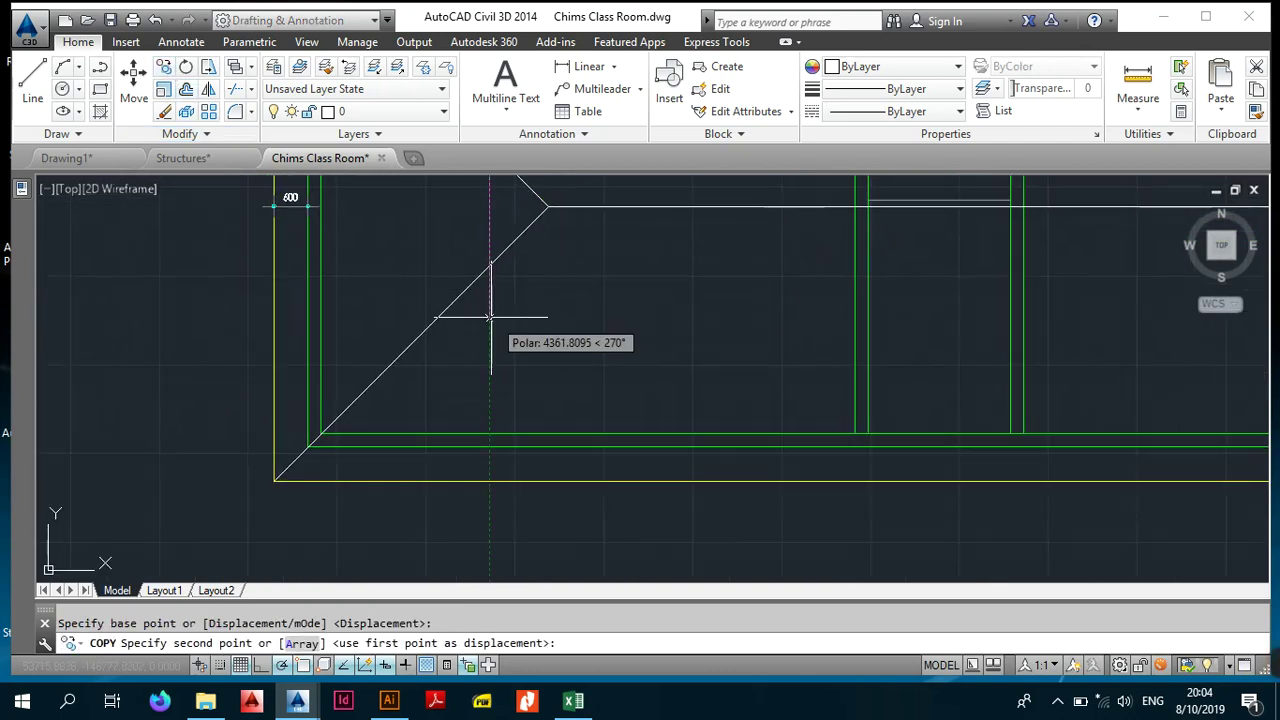
pyautogui.click(441, 255)
pyautogui.press('Escape')
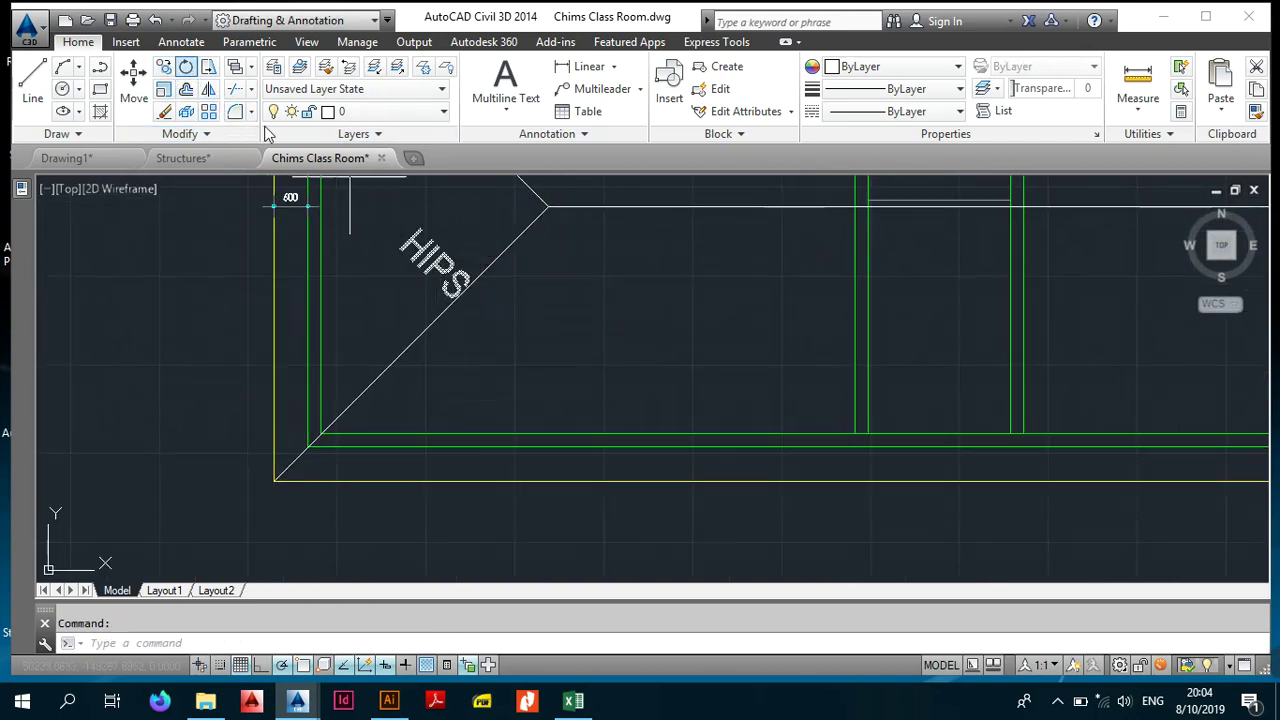
# Step: Rotate the copied HIPS label to run parallel to the classroom's lower-left hip line
pyautogui.click(437, 256)
pyautogui.press('Return')
pyautogui.click(443, 258)
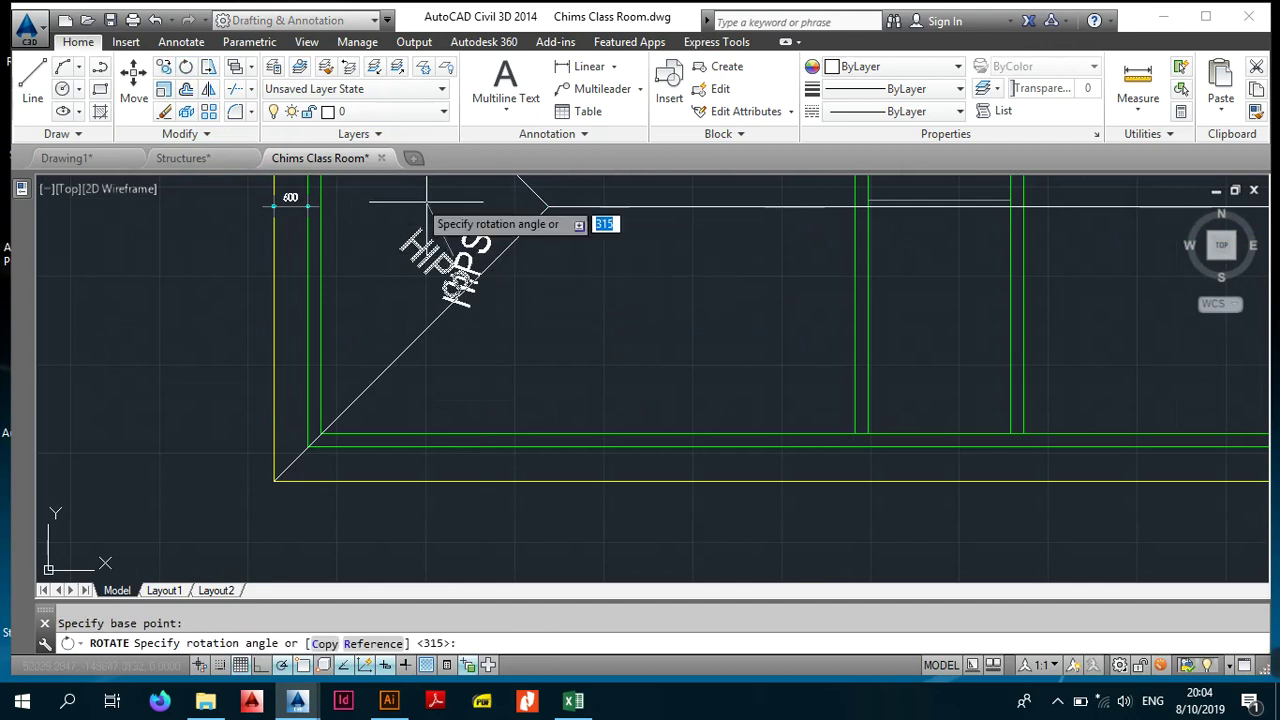
pyautogui.click(485, 210)
pyautogui.press('Escape')
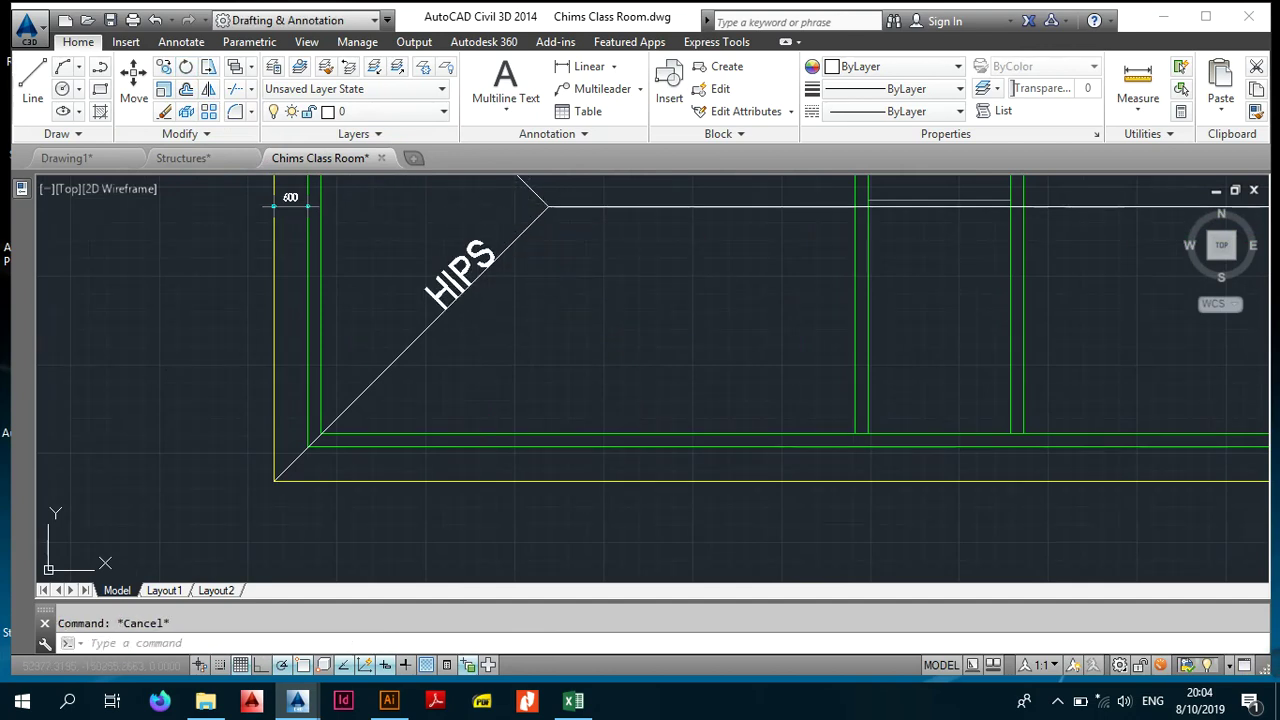
# Step: Copy both HIPS labels from the classroom hip roof's left end to beside the hip lines at its right end
pyautogui.scroll(-3, 457, 272)
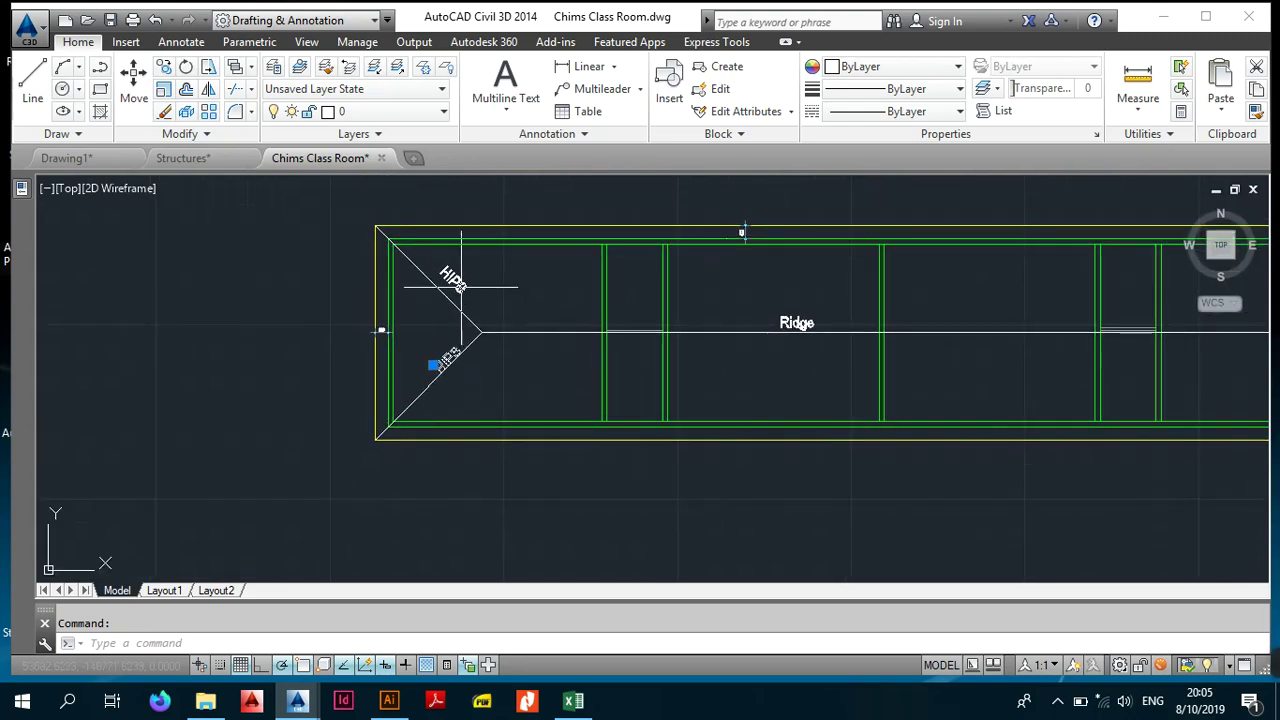
pyautogui.click(168, 67)
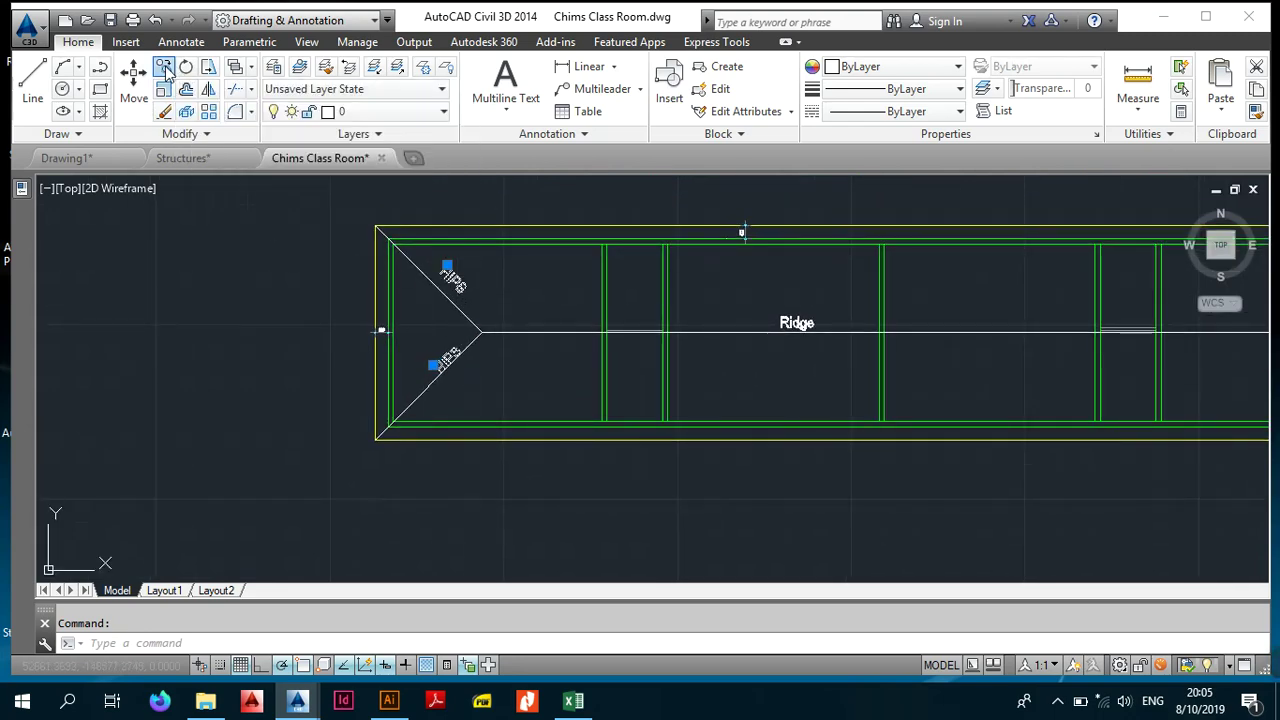
pyautogui.click(459, 268)
pyautogui.moveTo(1120, 330); pyautogui.dragTo(635, 283, button='middle')
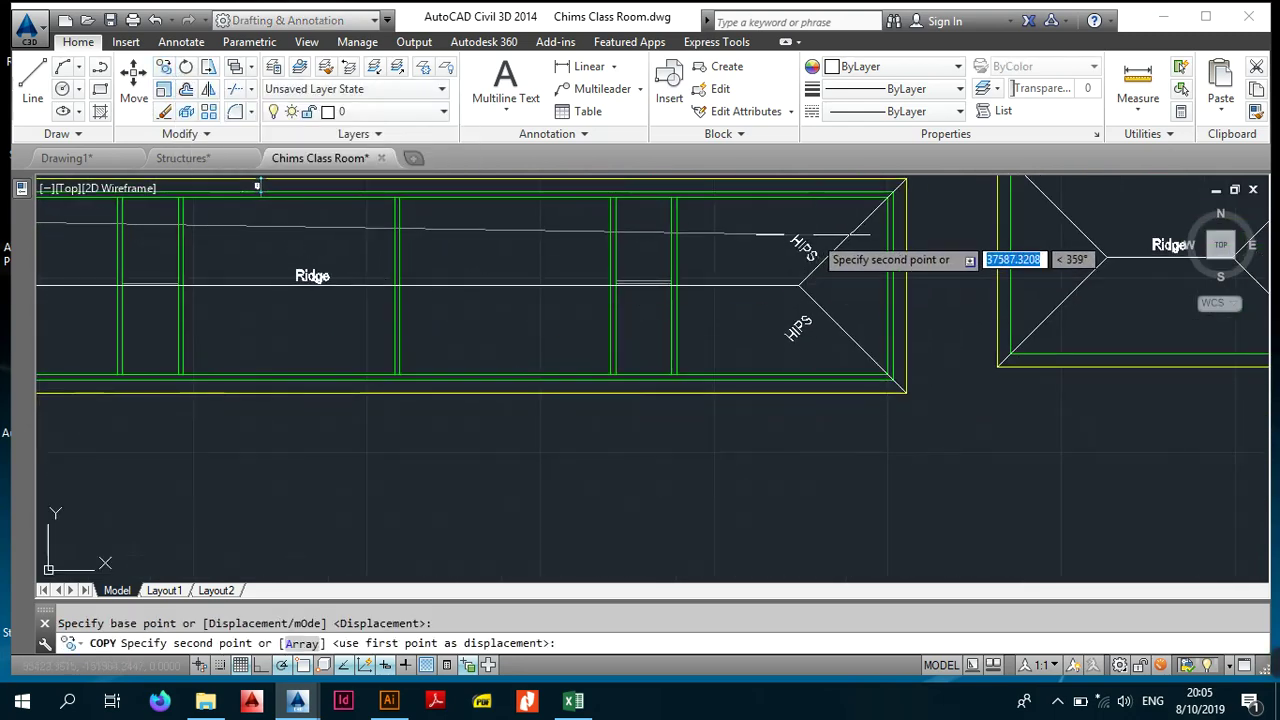
pyautogui.click(820, 243)
pyautogui.press('Escape')
pyautogui.moveTo(836, 258); pyautogui.dragTo(732, 270, button='middle')
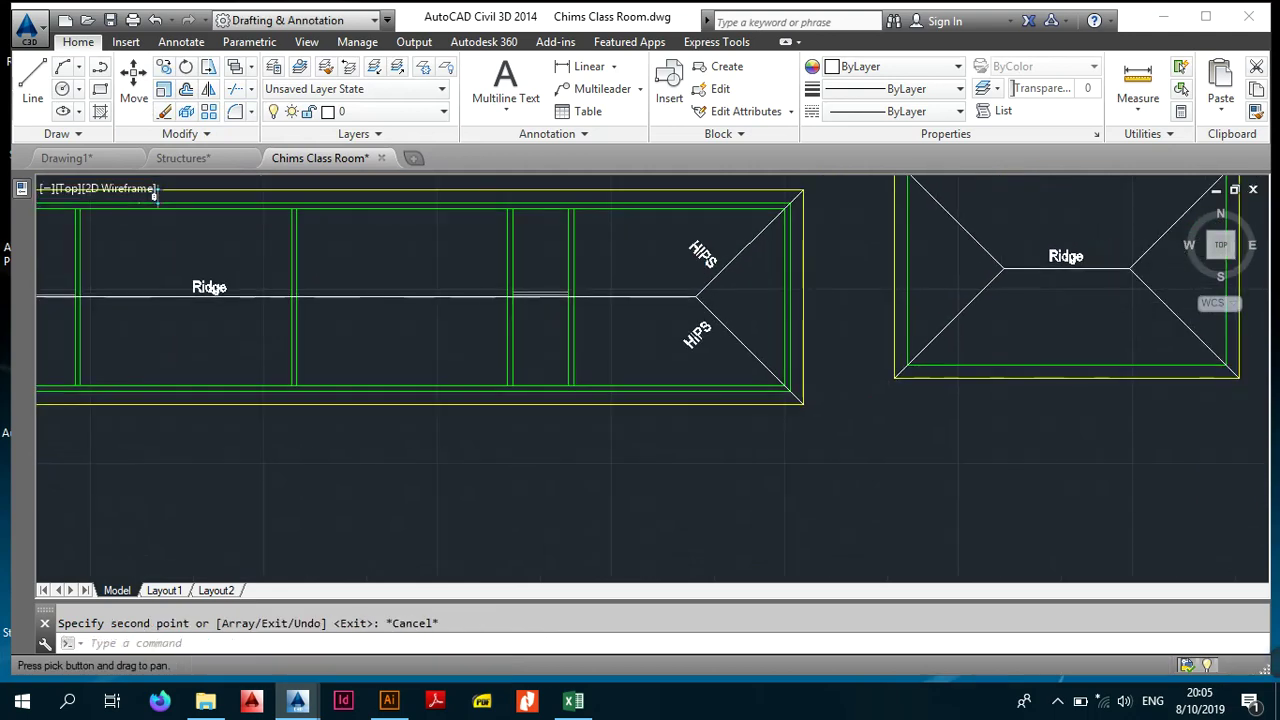
# Step: Review the labelled hip roof plans of the classroom block and the example rectangle
pyautogui.scroll(-2, 732, 270)
pyautogui.moveTo(643, 297); pyautogui.dragTo(908, 297, button='middle')
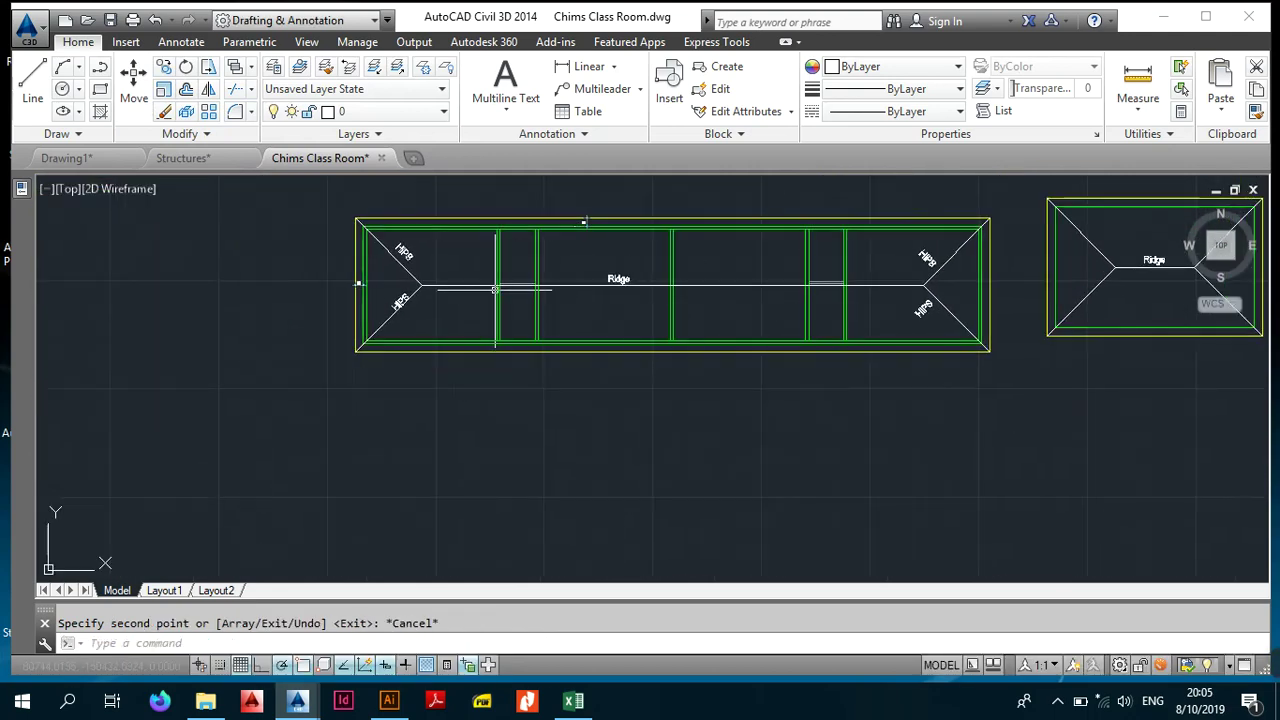
pyautogui.moveTo(1150, 274); pyautogui.dragTo(739, 327, button='middle')
pyautogui.moveTo(582, 343); pyautogui.dragTo(953, 336, button='middle')
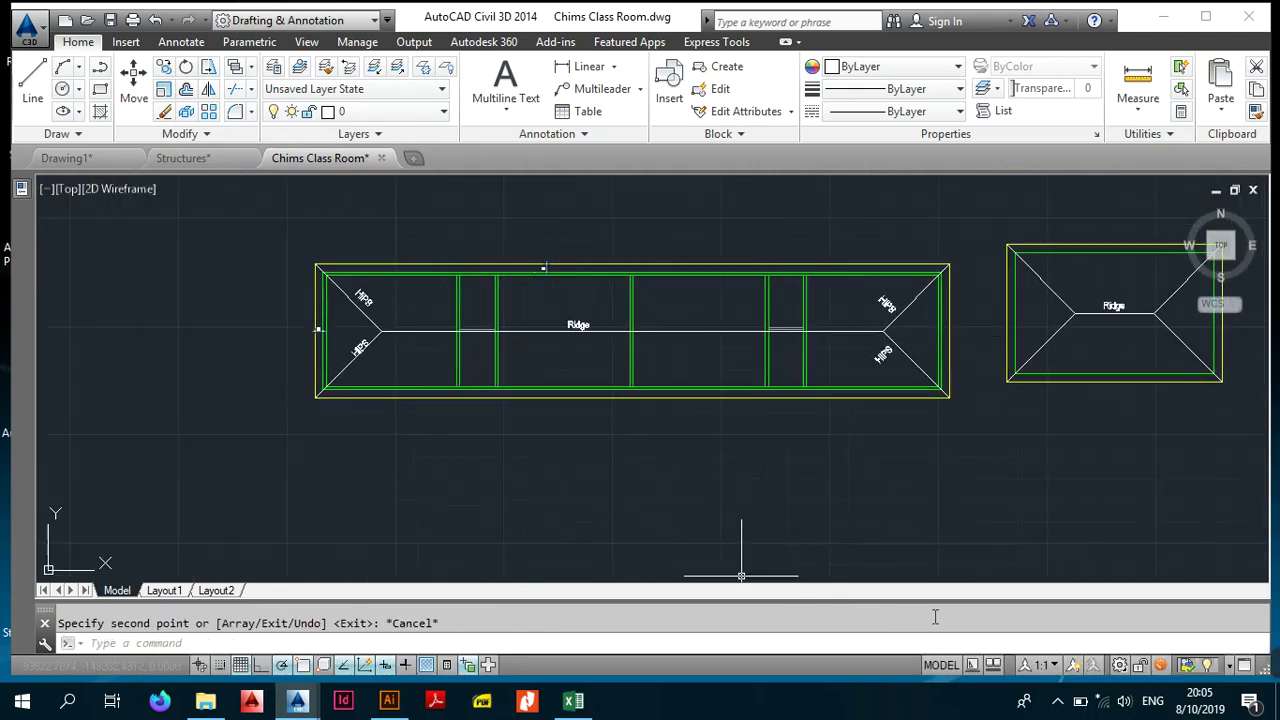
pyautogui.scroll(-6, 757, 414)
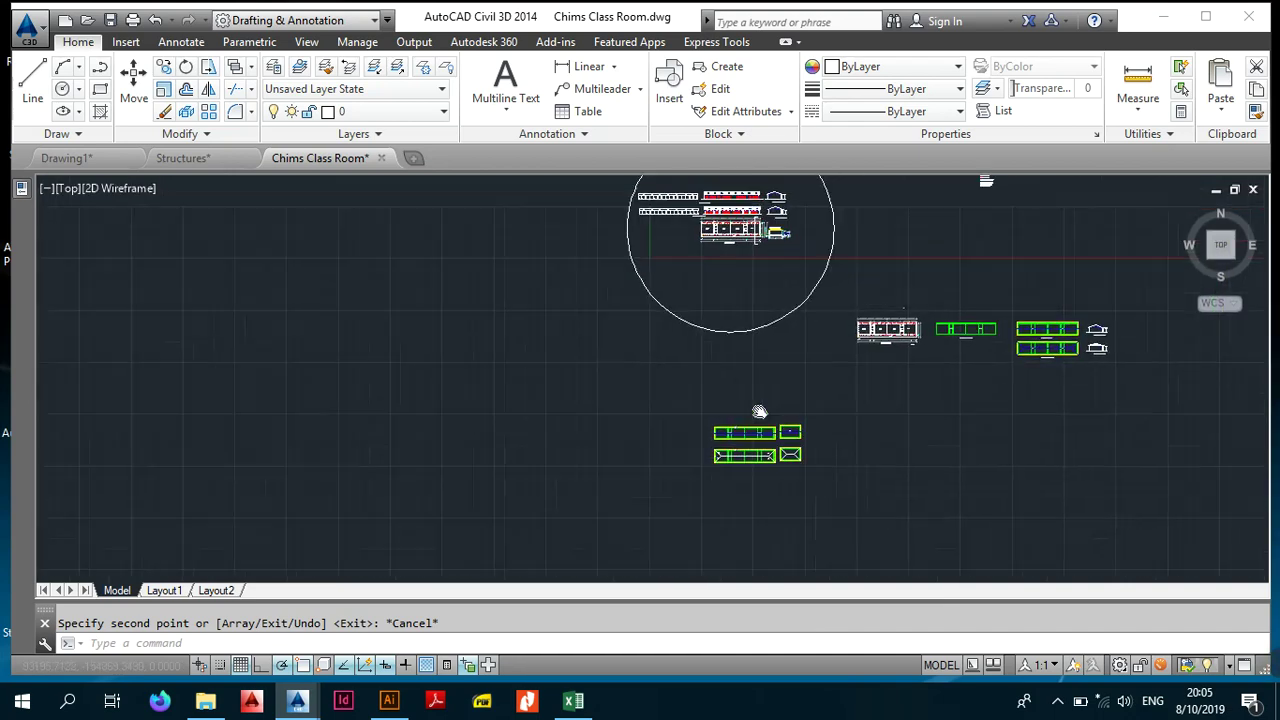
pyautogui.scroll(4, 754, 457)
pyautogui.scroll(4, 751, 455)
# Step: Match the properties of the classroom hip roof's ridge and four hip lines to the blue ridge line of the gable roof plan
pyautogui.write('ma')
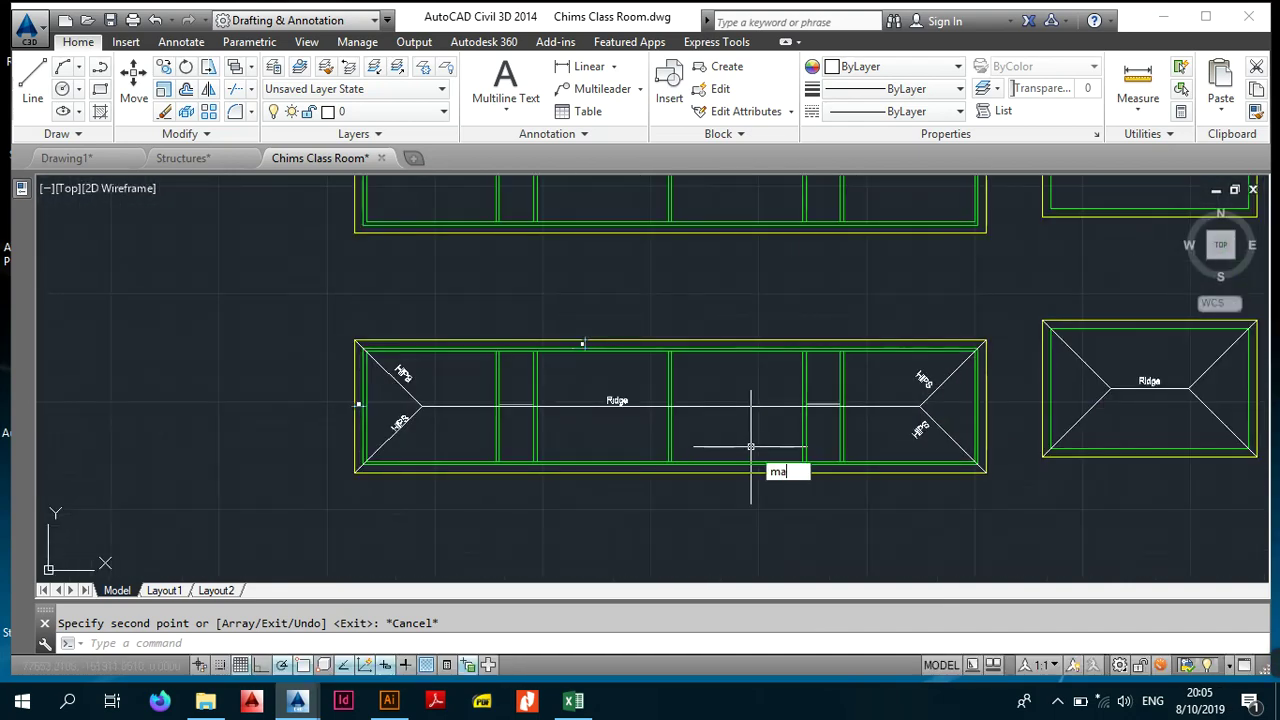
pyautogui.press('Return')
pyautogui.moveTo(765, 165)
pyautogui.mouseDown(button='middle')
pyautogui.moveTo(760, 378)
pyautogui.moveTo(746, 269)
pyautogui.moveTo(765, 142)
pyautogui.mouseUp(button='middle')
pyautogui.click(754, 376)
pyautogui.moveTo(543, 473); pyautogui.dragTo(605, 420, button='middle')
pyautogui.scroll(2, 512, 364)
pyautogui.click(545, 324)
pyautogui.click(468, 362)
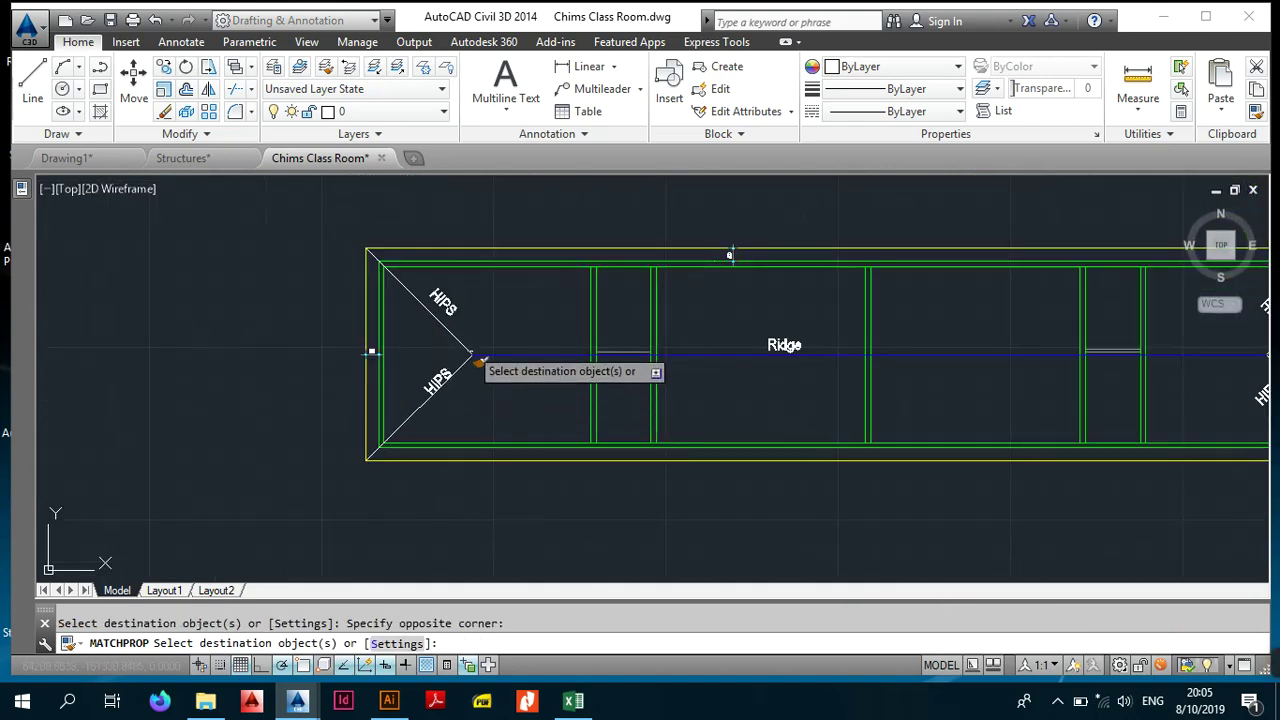
pyautogui.click(410, 415)
pyautogui.moveTo(837, 343); pyautogui.dragTo(381, 372, button='middle')
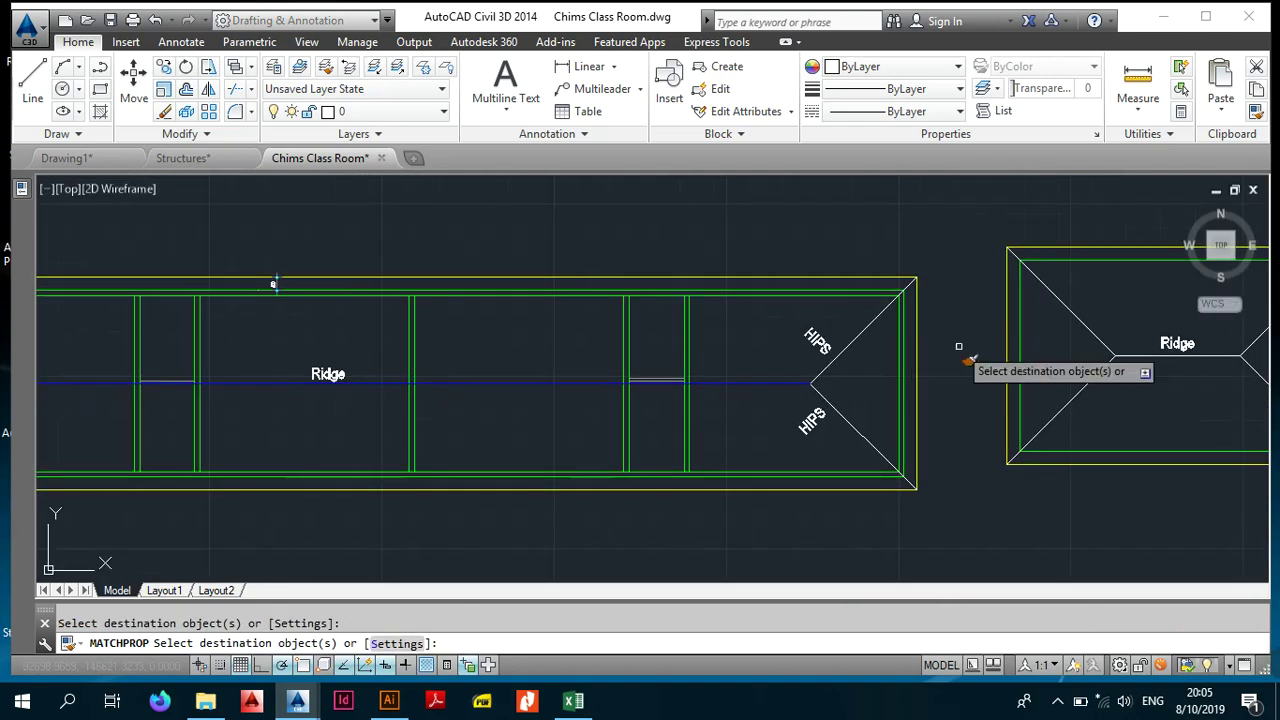
pyautogui.click(872, 336)
pyautogui.click(851, 443)
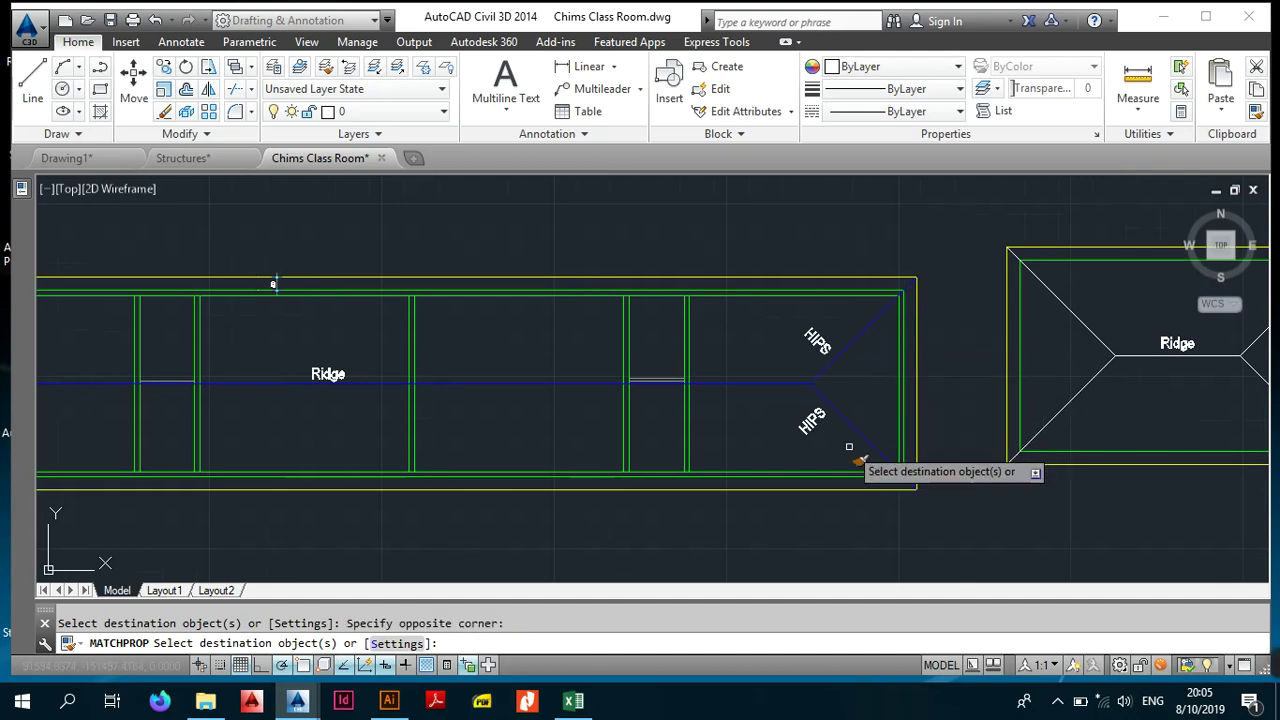
pyautogui.press('Escape')
# Step: Match the example rectangle's ridge and four hip lines to the properties of the classroom's blue hip line
pyautogui.write('ma')
pyautogui.press('Return')
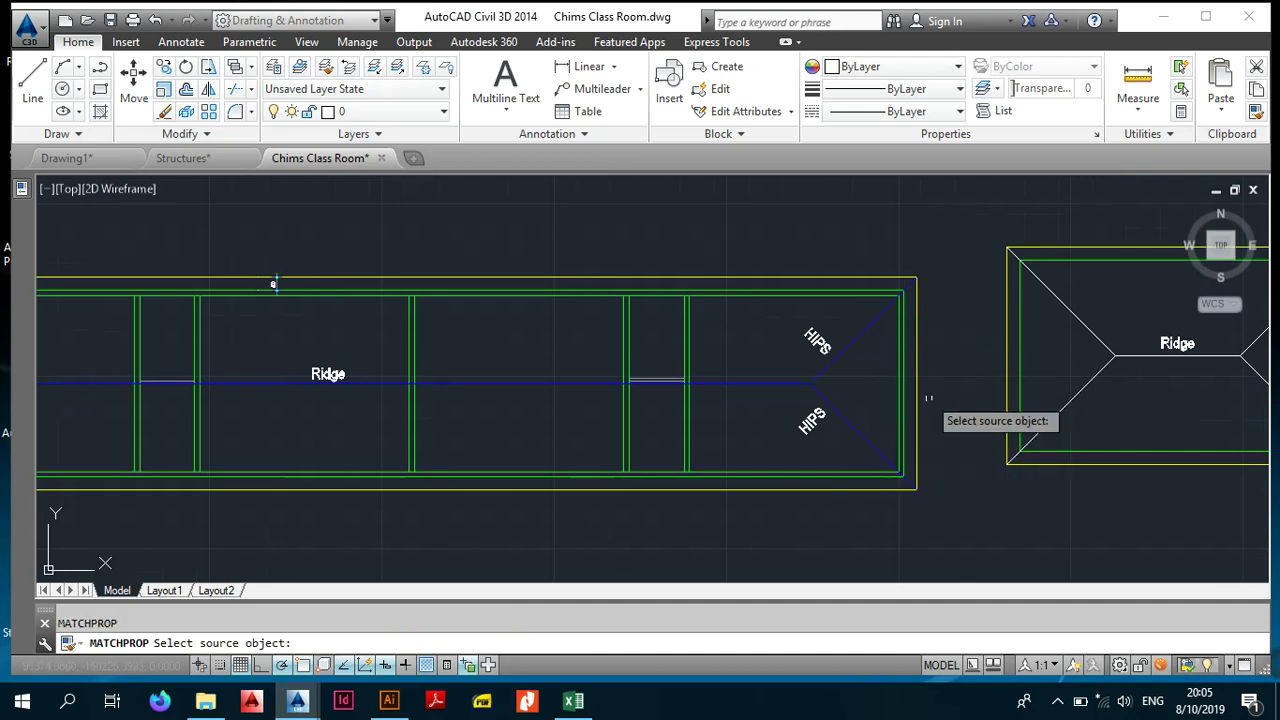
pyautogui.click(880, 338)
pyautogui.moveTo(1060, 345); pyautogui.dragTo(921, 365, button='middle')
pyautogui.click(927, 369)
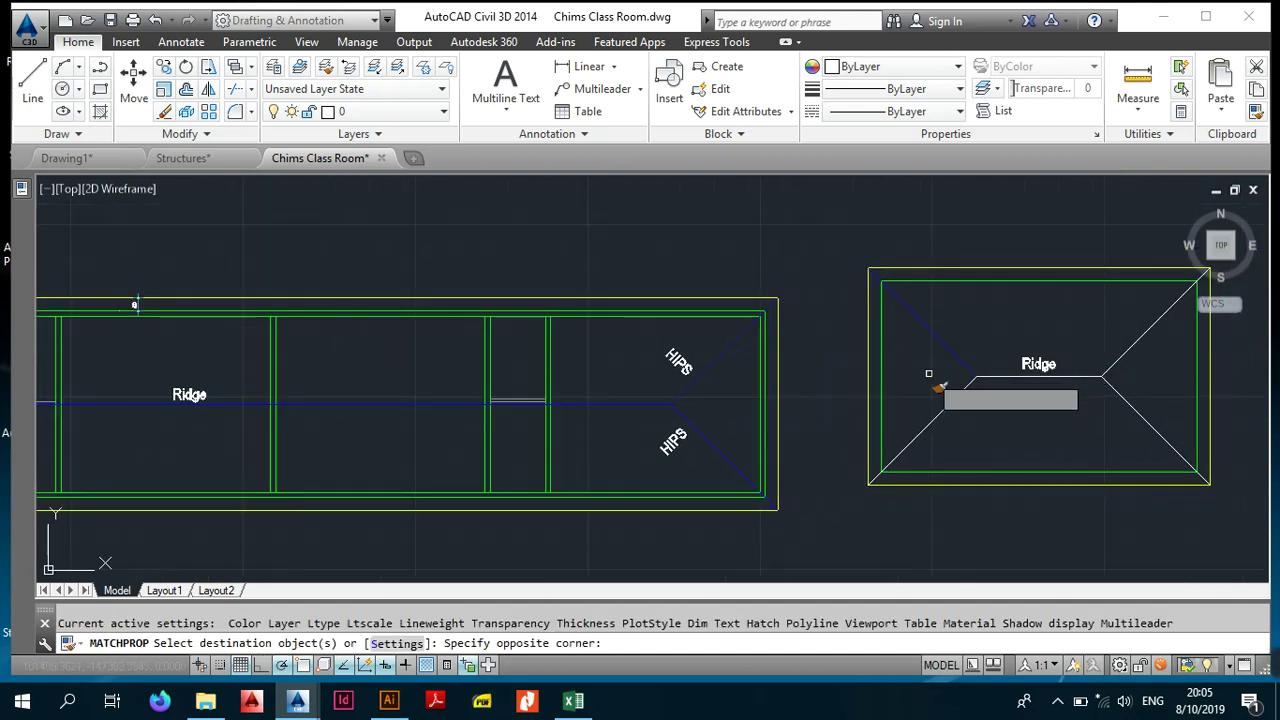
pyautogui.click(991, 435)
pyautogui.click(969, 418)
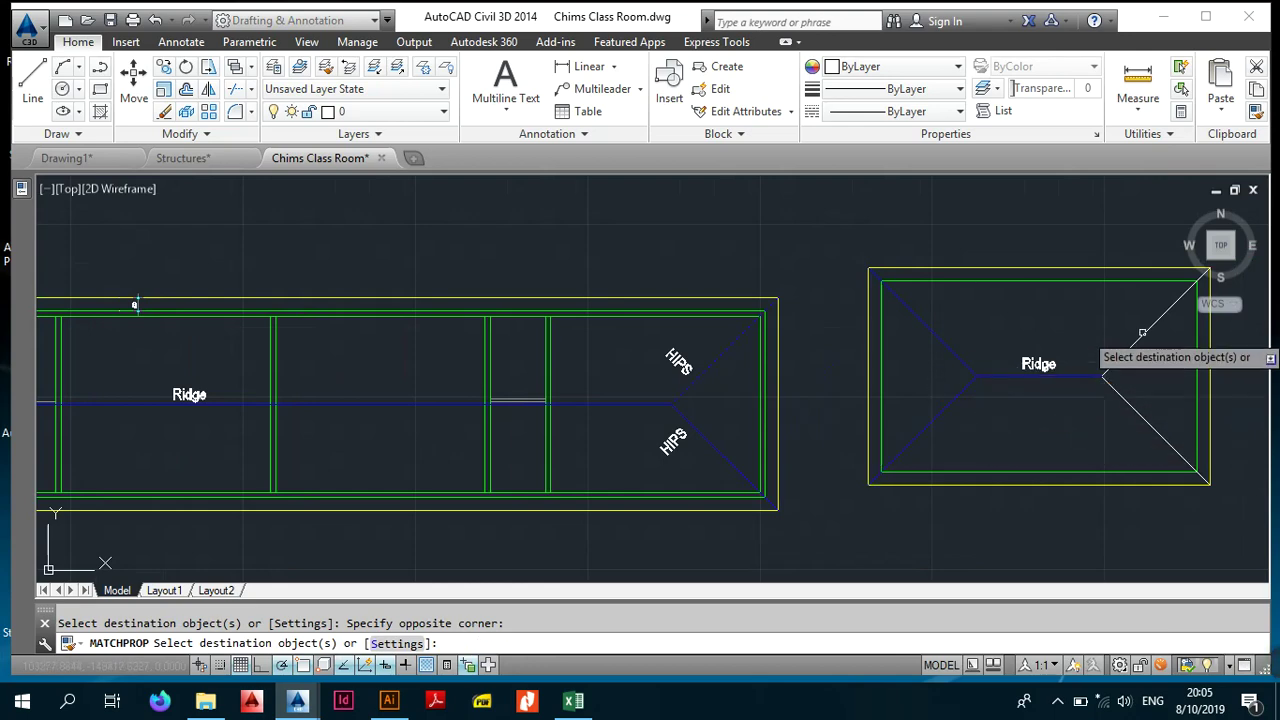
pyautogui.click(1140, 334)
pyautogui.click(1105, 415)
pyautogui.scroll(-5, 1094, 394)
pyautogui.press('Escape')
# Step: Compare the finished roof plans with the roof plan in the Structures drawing, examining its hips, ridges, valley and slope arrows
pyautogui.moveTo(1102, 390); pyautogui.dragTo(830, 381, button='middle')
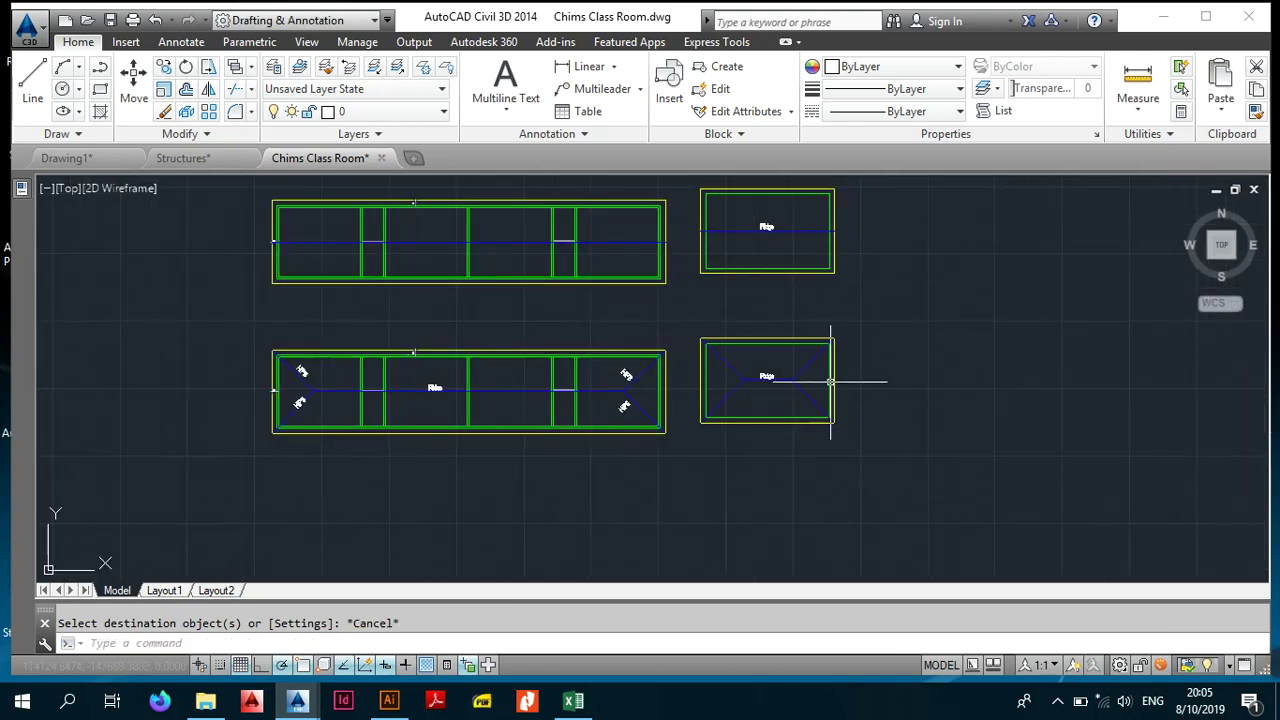
pyautogui.moveTo(575, 442); pyautogui.dragTo(840, 487, button='middle')
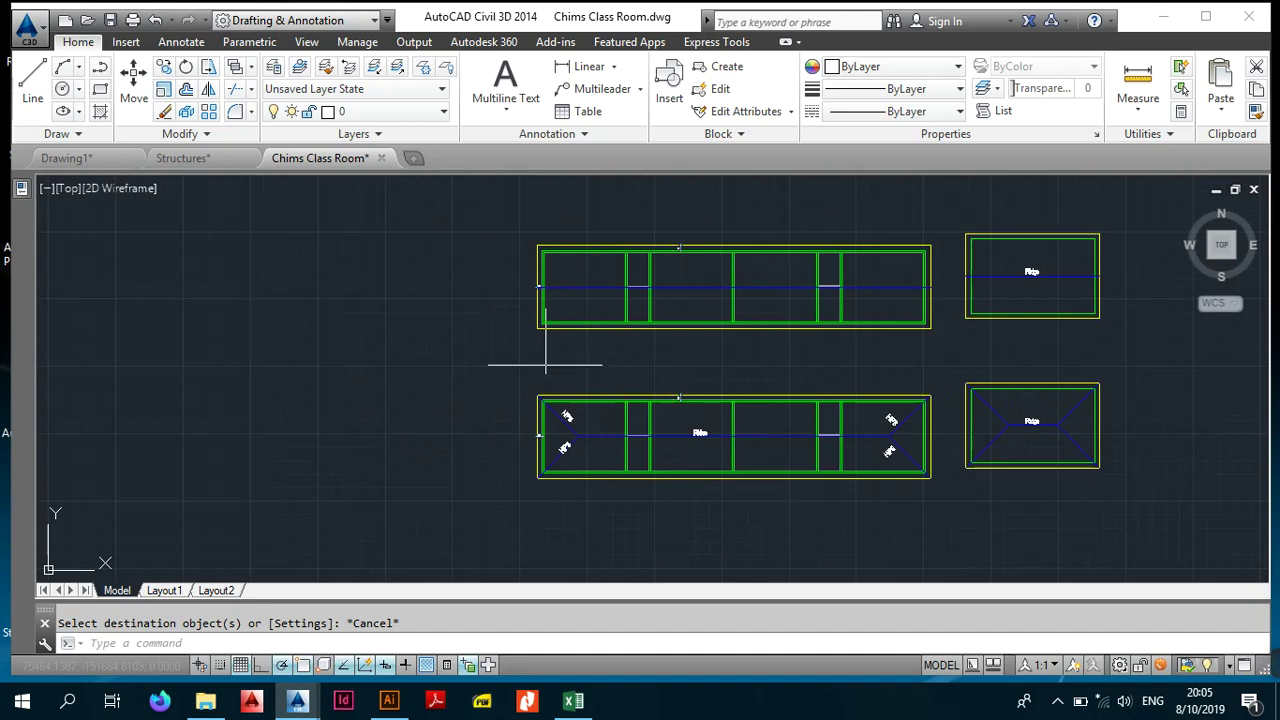
pyautogui.moveTo(946, 474); pyautogui.dragTo(697, 423, button='middle')
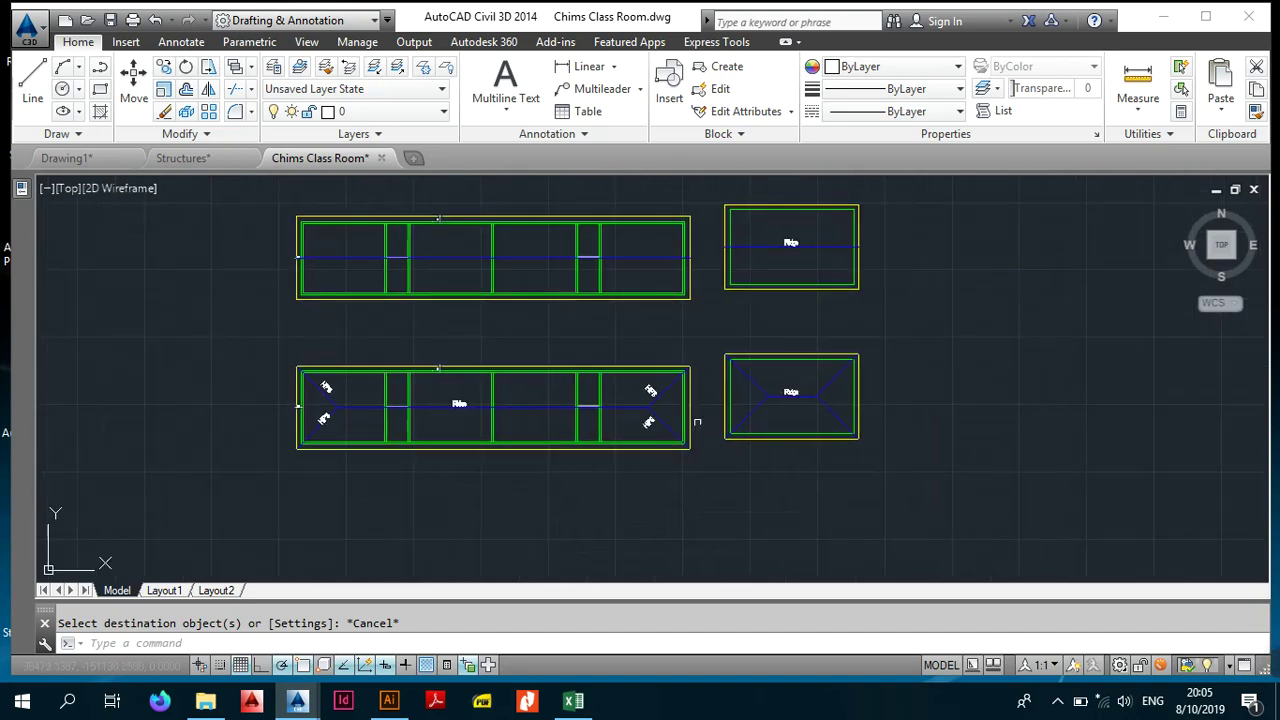
pyautogui.click(194, 163)
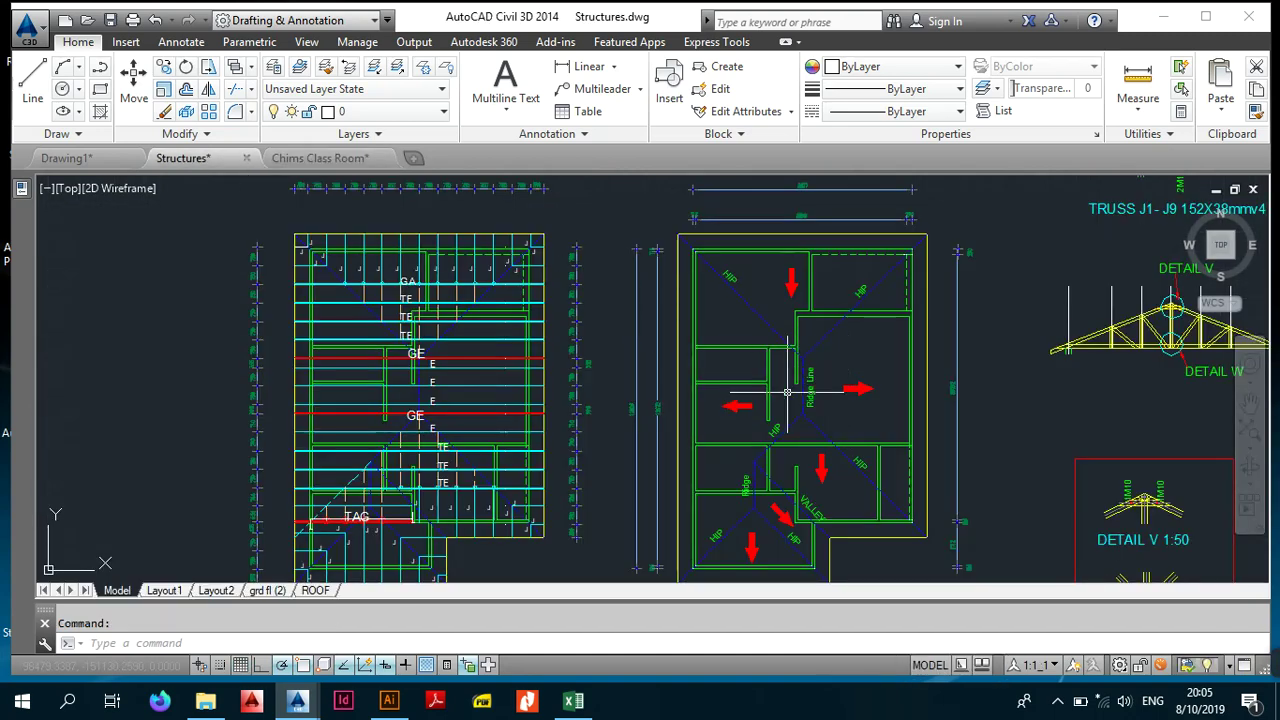
pyautogui.moveTo(797, 359); pyautogui.dragTo(731, 325, button='middle')
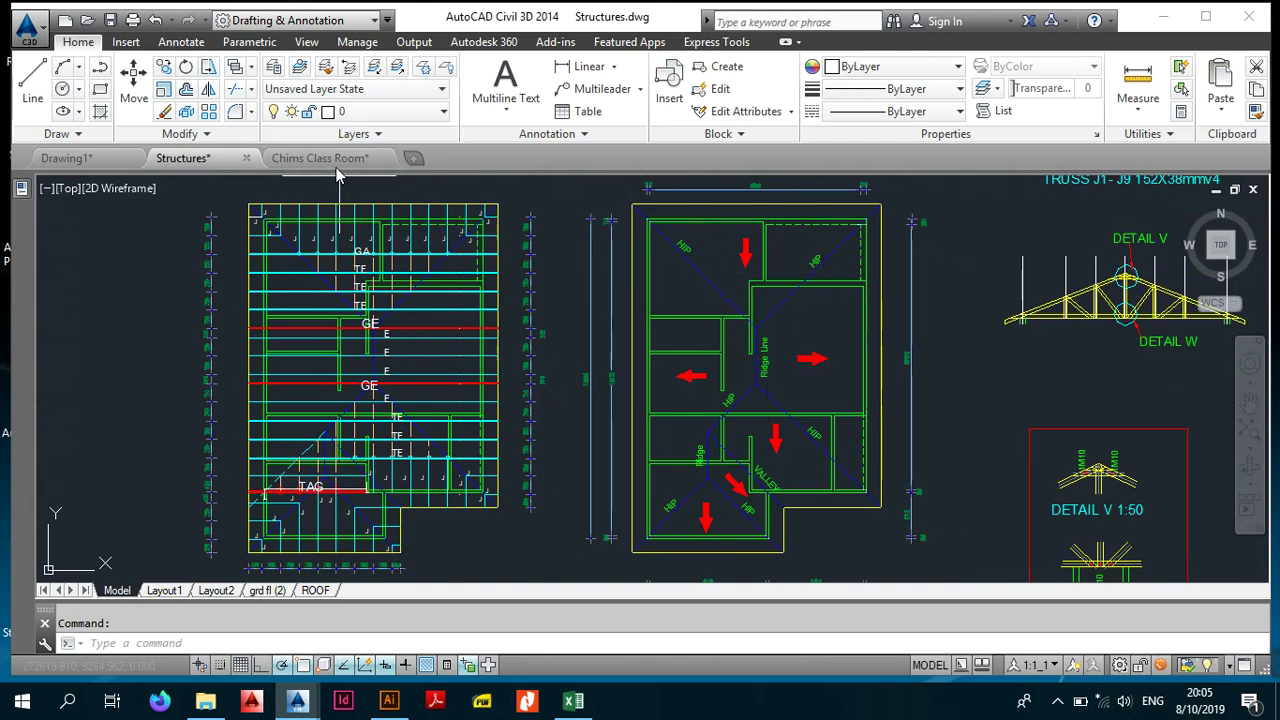
pyautogui.moveTo(927, 379); pyautogui.dragTo(775, 351, button='middle')
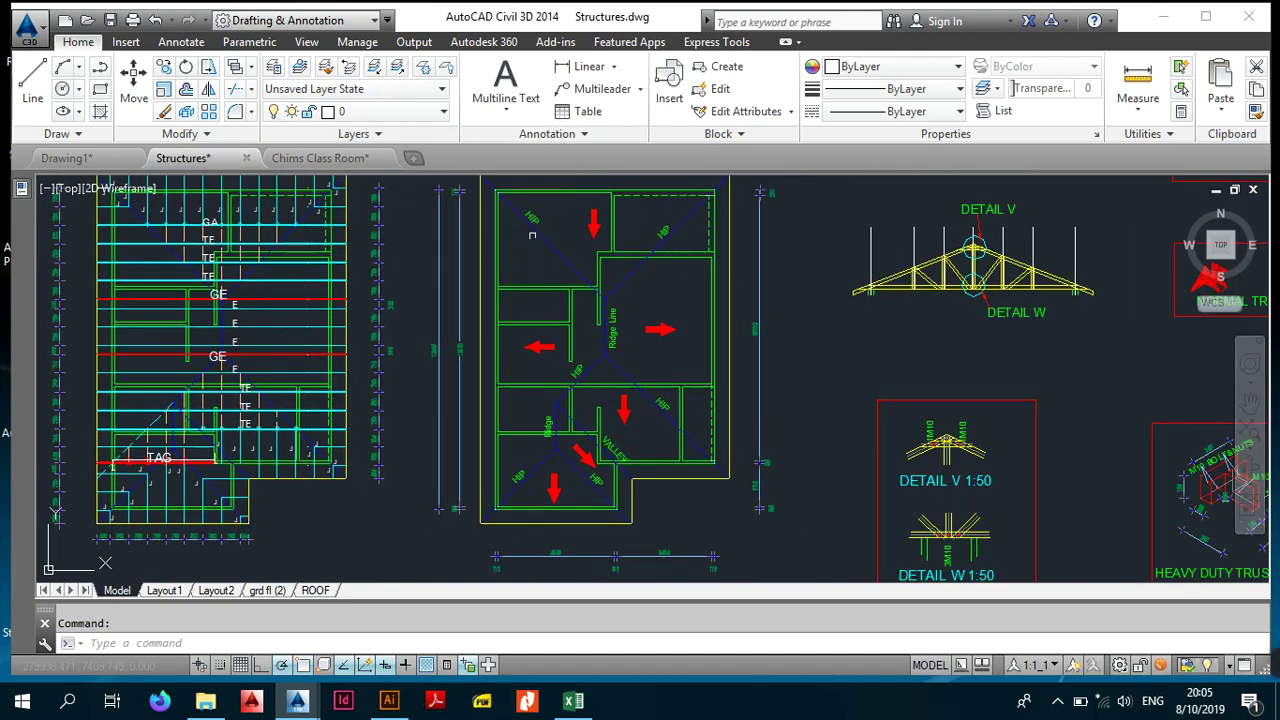
pyautogui.click(298, 163)
pyautogui.click(205, 160)
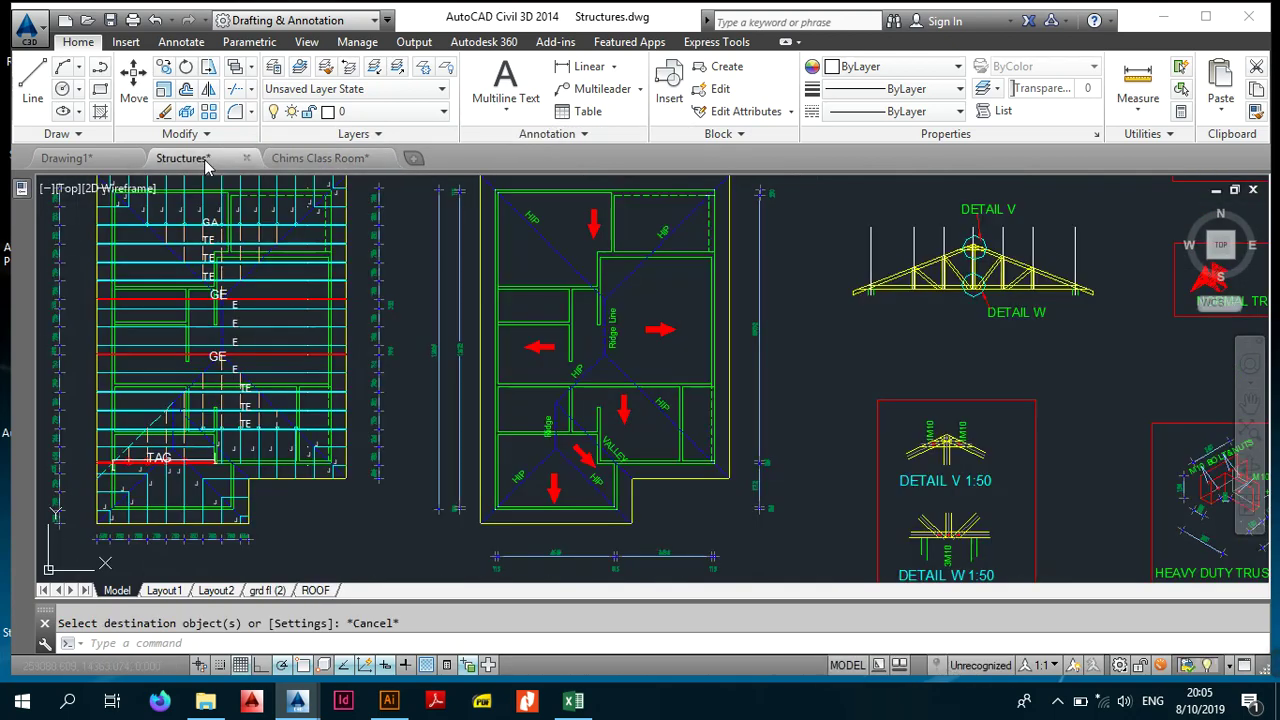
# Step: Return to the Chims Class Room drawing and examine its hip roof plans and the titled roof plans with their sections
pyautogui.click(320, 158)
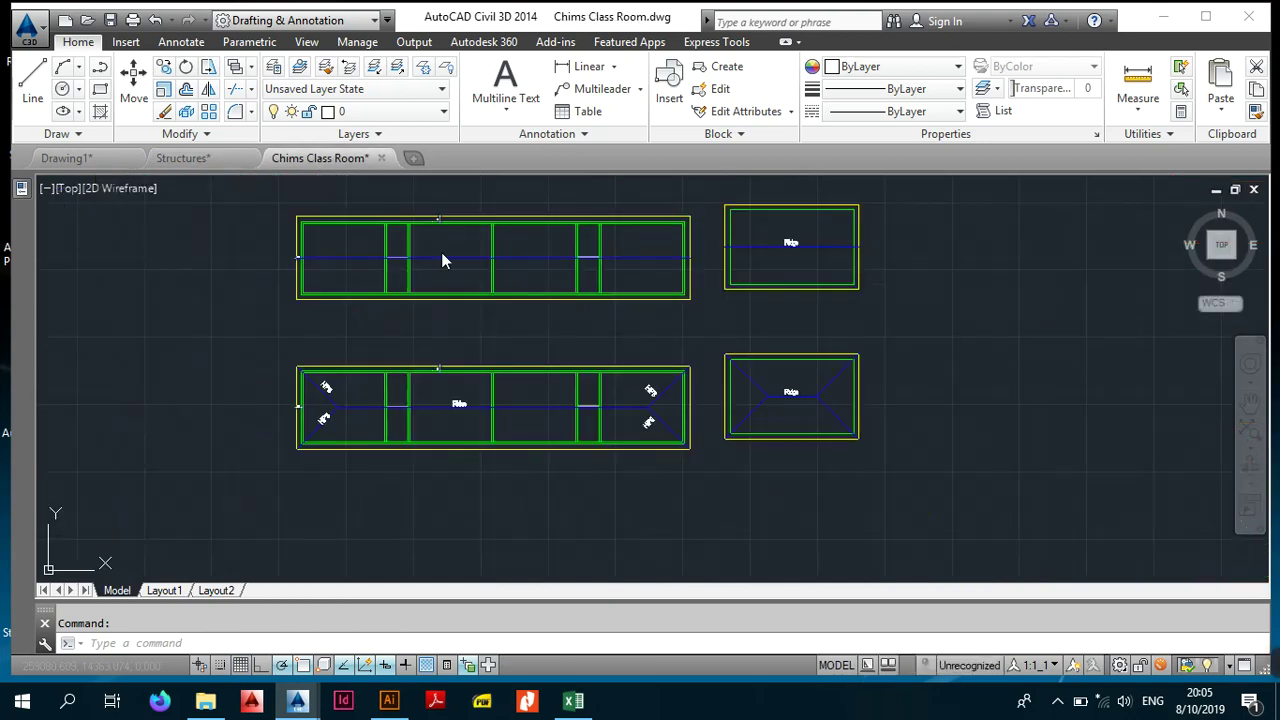
pyautogui.scroll(2, 638, 402)
pyautogui.moveTo(548, 419); pyautogui.dragTo(673, 387, button='middle')
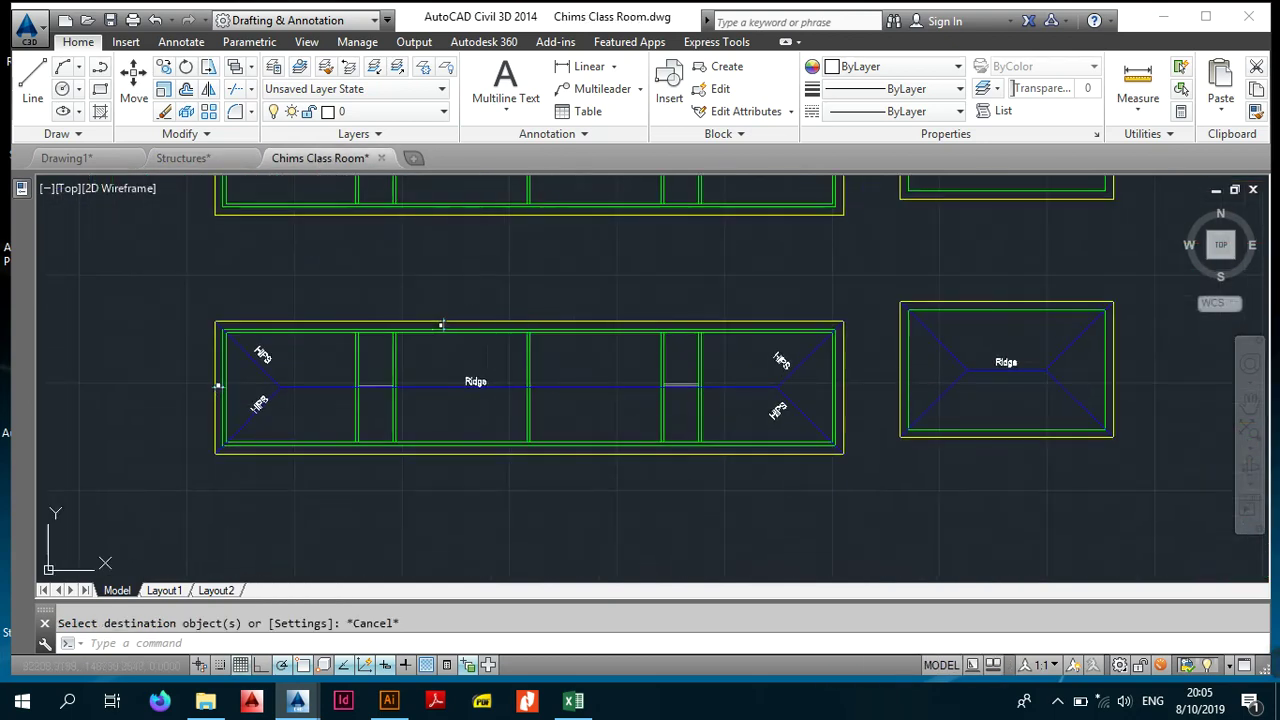
pyautogui.scroll(-5, 523, 363)
pyautogui.moveTo(903, 307); pyautogui.dragTo(737, 354, button='middle')
pyautogui.scroll(3, 722, 364)
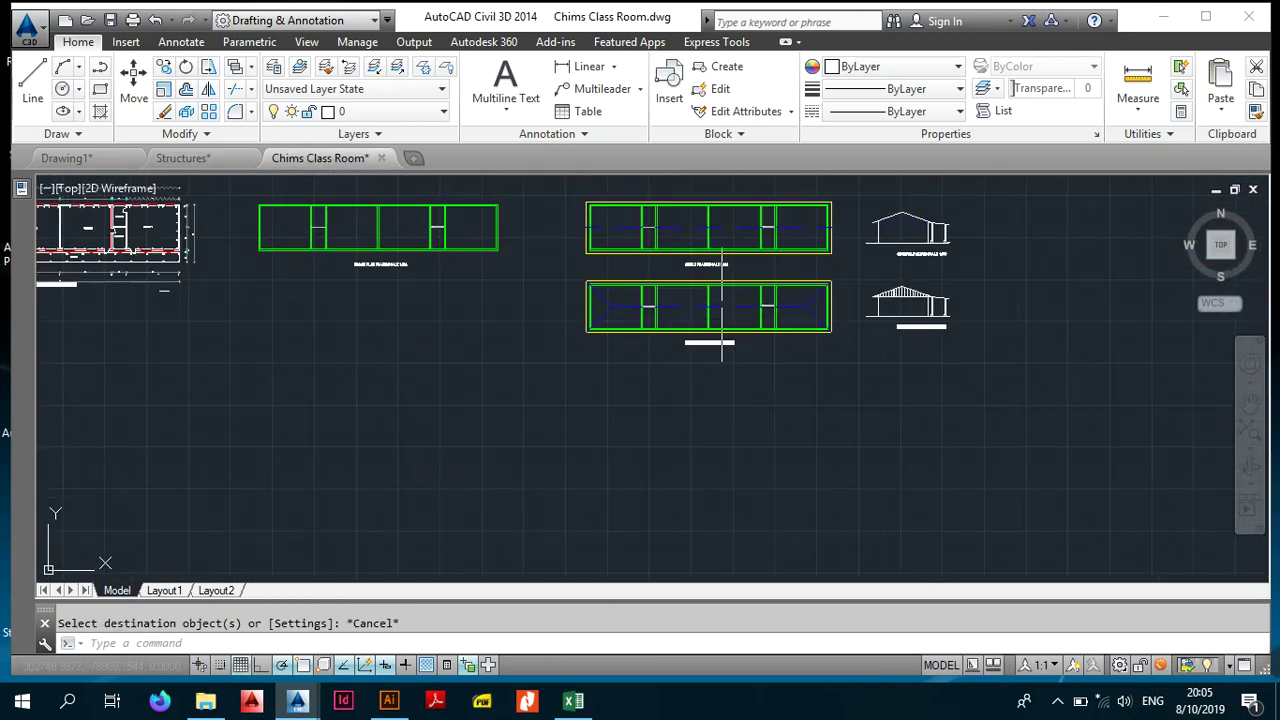
# Step: Examine the simple hip frame plan and its title, and the detailed classroom floor plan with its rooms, verandah and dimensions
pyautogui.scroll(4, 722, 342)
pyautogui.click(755, 389)
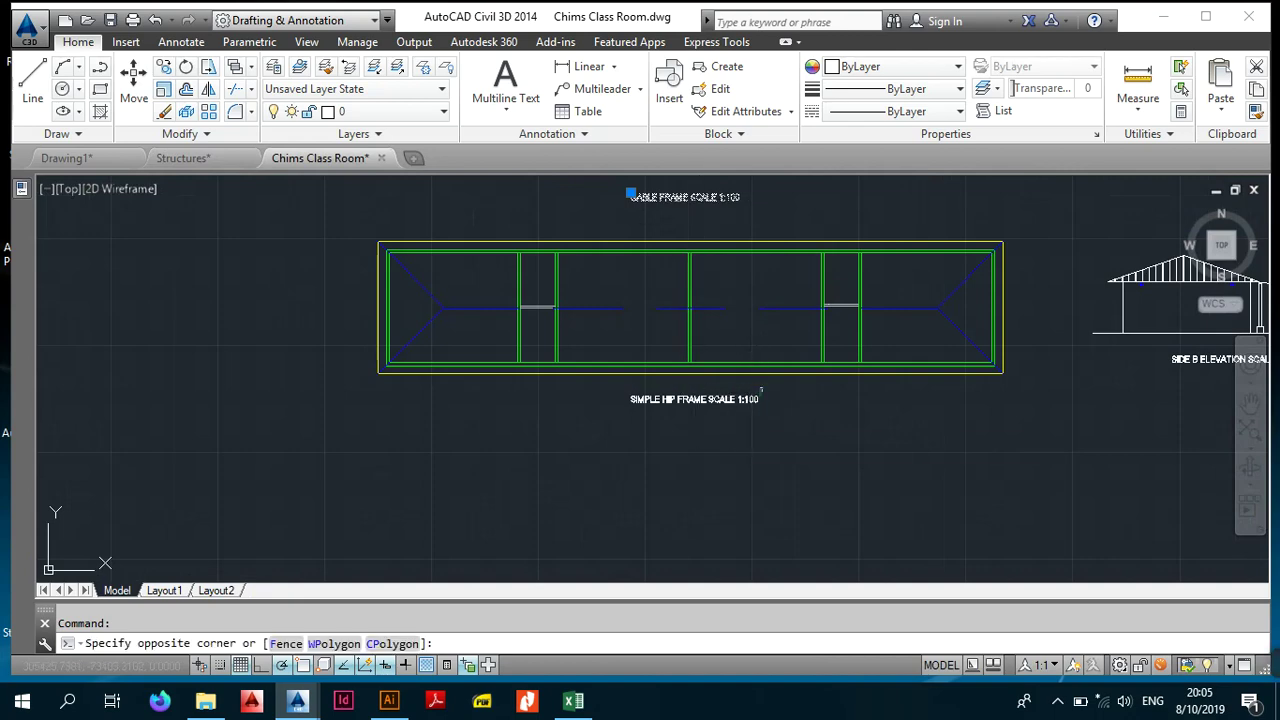
pyautogui.click(727, 423)
pyautogui.scroll(-1, 564, 288)
pyautogui.press('Escape')
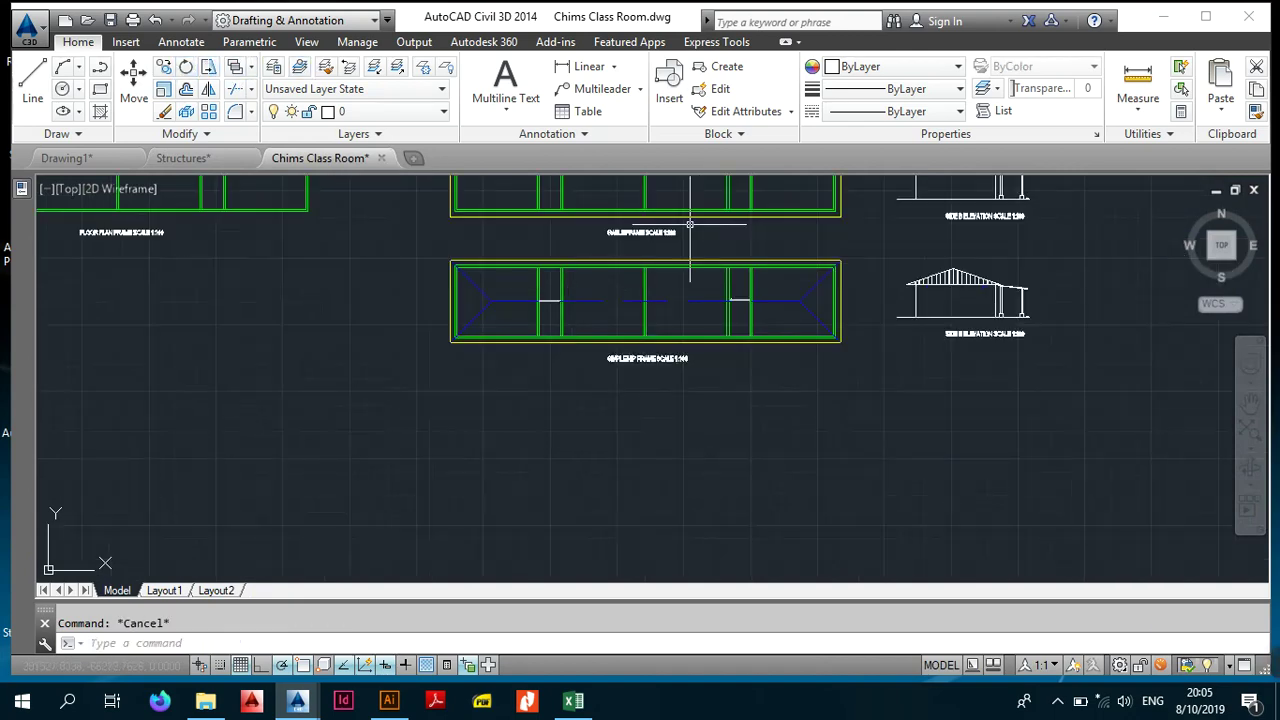
pyautogui.moveTo(689, 229); pyautogui.dragTo(731, 358, button='middle')
pyautogui.moveTo(492, 328); pyautogui.dragTo(717, 380, button='middle')
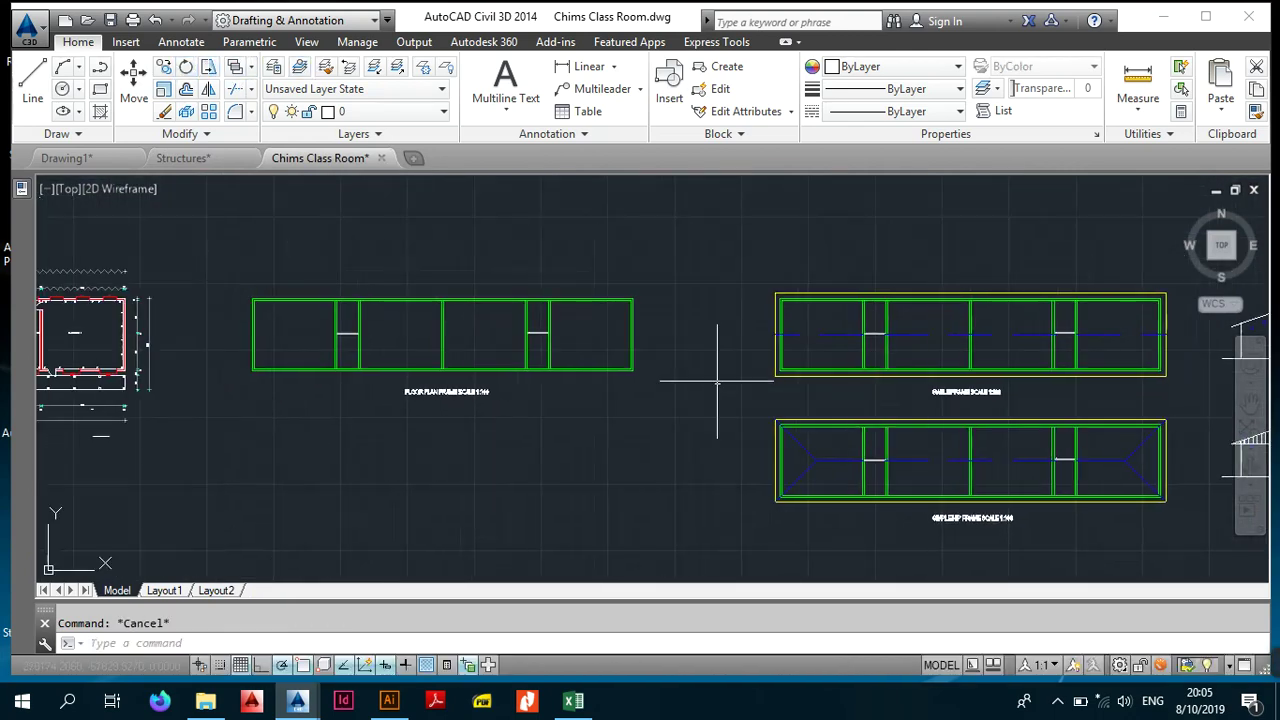
pyautogui.moveTo(283, 361); pyautogui.dragTo(700, 306, button='middle')
pyautogui.moveTo(445, 324); pyautogui.dragTo(571, 410, button='middle')
pyautogui.scroll(4, 540, 350)
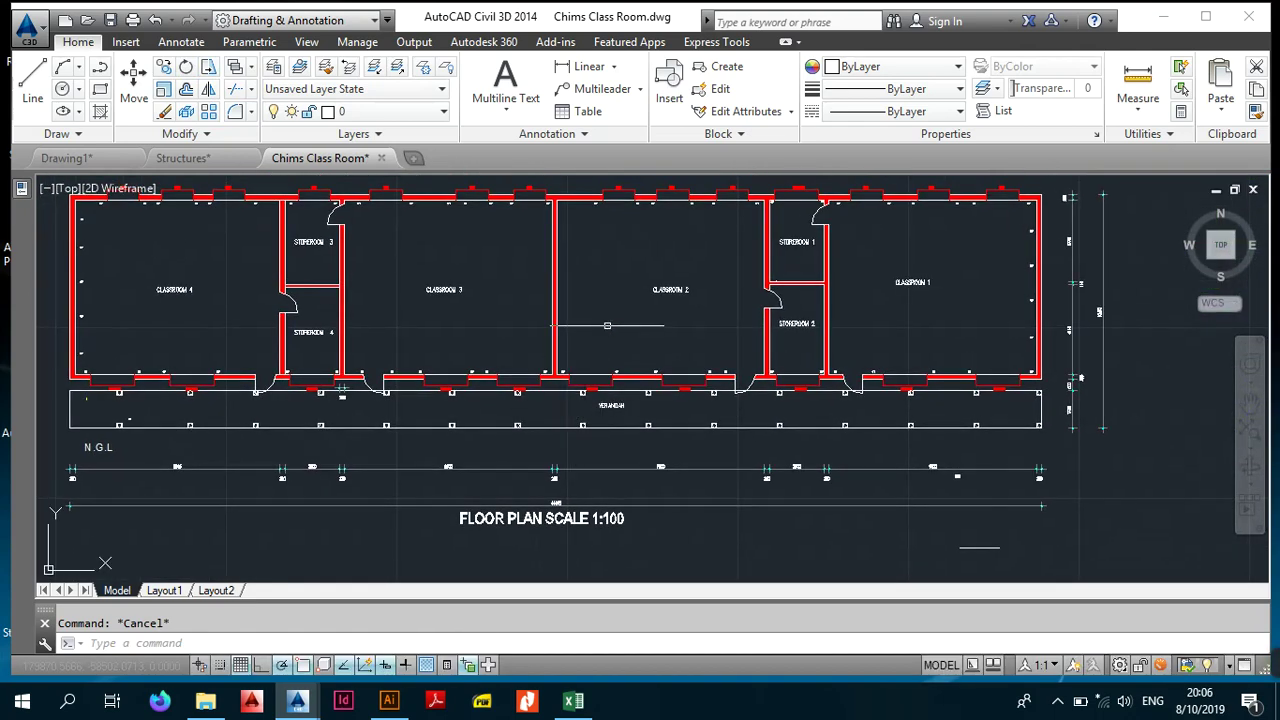
pyautogui.scroll(-2, 632, 281)
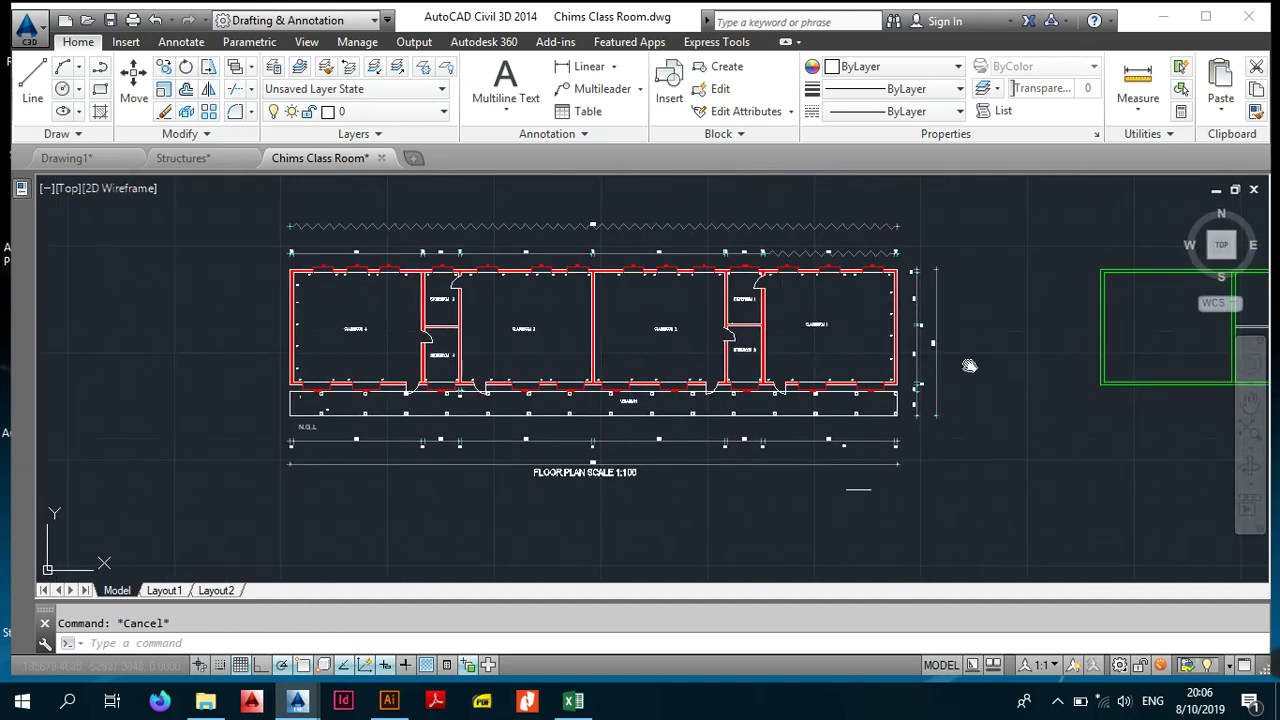
# Step: Review the floor plan frame alongside the gable frame and simple hip frame plans, comparing their ridge and hip lines with the side elevations
pyautogui.moveTo(969, 363); pyautogui.dragTo(809, 381, button='middle')
pyautogui.moveTo(904, 381); pyautogui.dragTo(709, 360, button='middle')
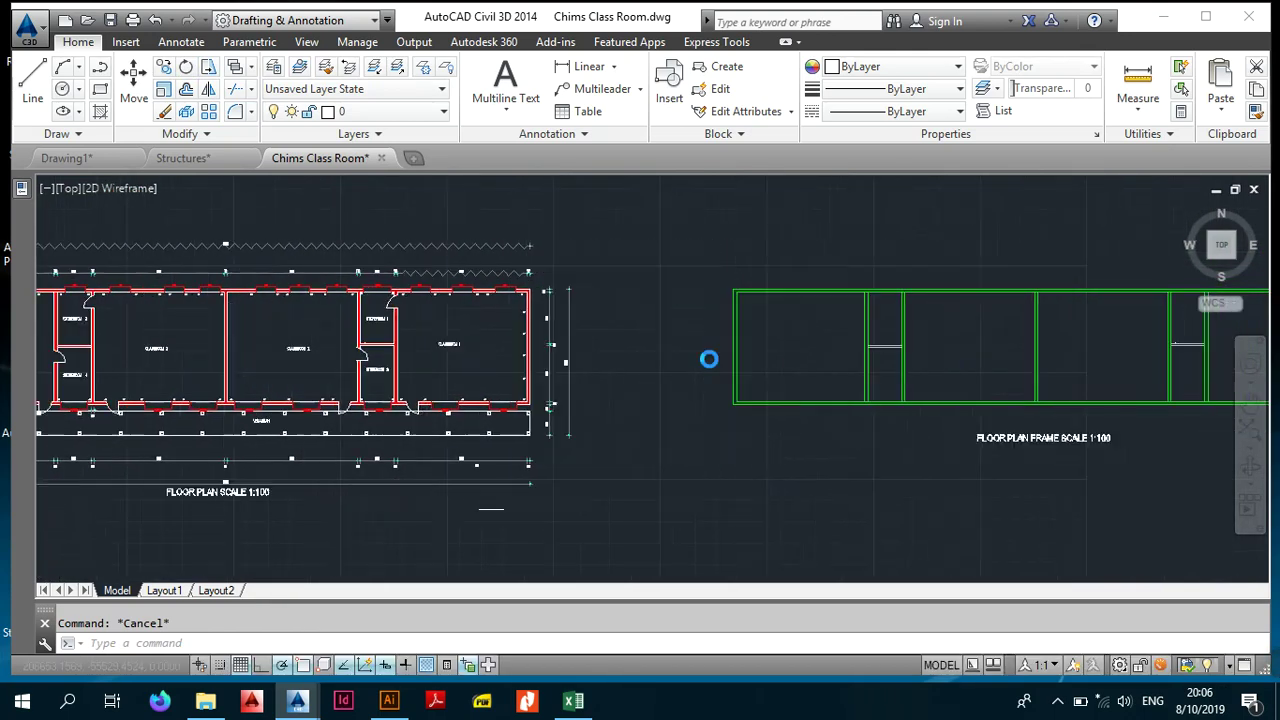
pyautogui.moveTo(802, 389); pyautogui.dragTo(608, 389, button='middle')
pyautogui.moveTo(874, 356); pyautogui.dragTo(686, 358, button='middle')
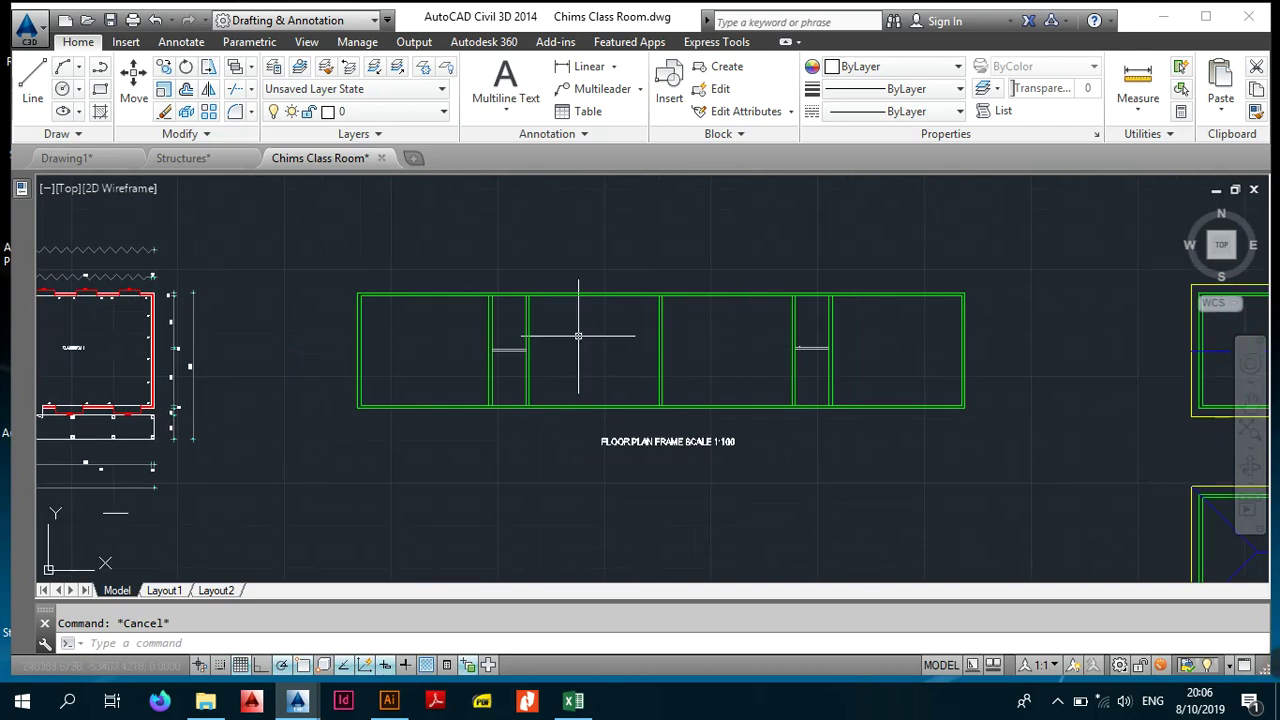
pyautogui.moveTo(719, 372)
pyautogui.mouseDown(button='middle')
pyautogui.moveTo(489, 383)
pyautogui.moveTo(318, 368)
pyautogui.mouseUp(button='middle')
pyautogui.moveTo(630, 348); pyautogui.dragTo(175, 312, button='middle')
pyautogui.moveTo(701, 302); pyautogui.dragTo(551, 288, button='middle')
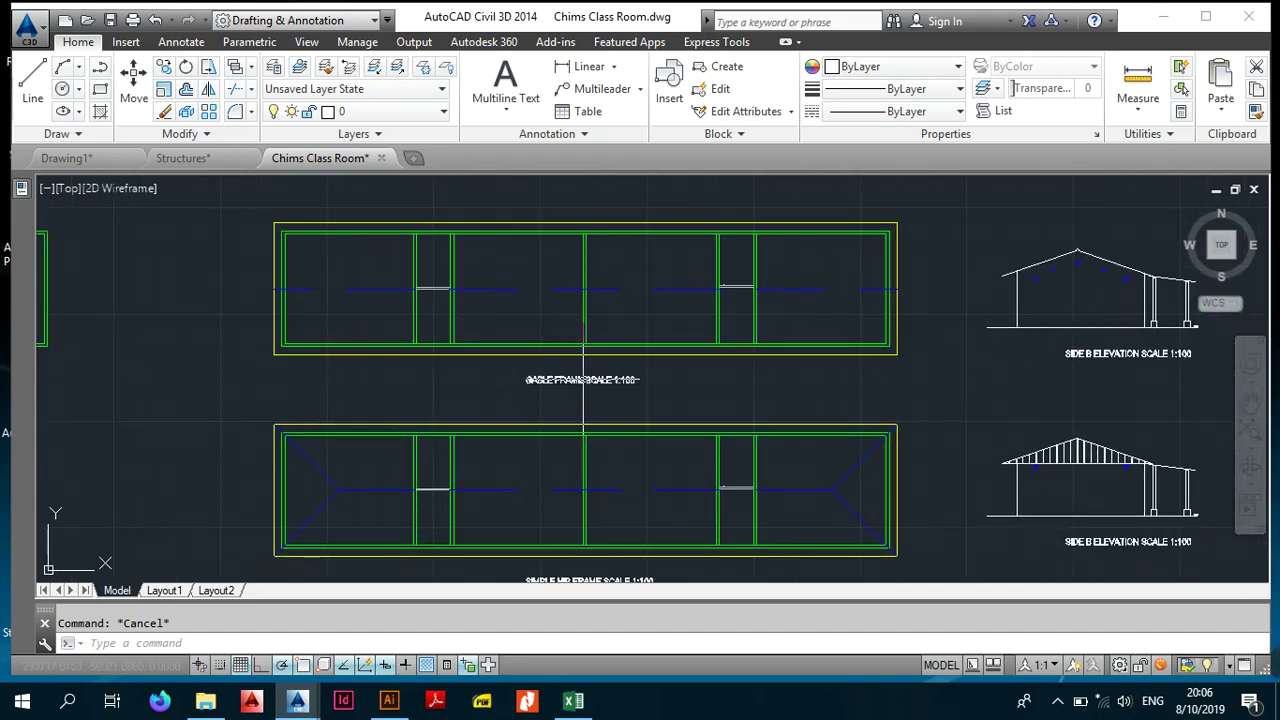
pyautogui.scroll(2, 577, 380)
pyautogui.scroll(-2, 577, 380)
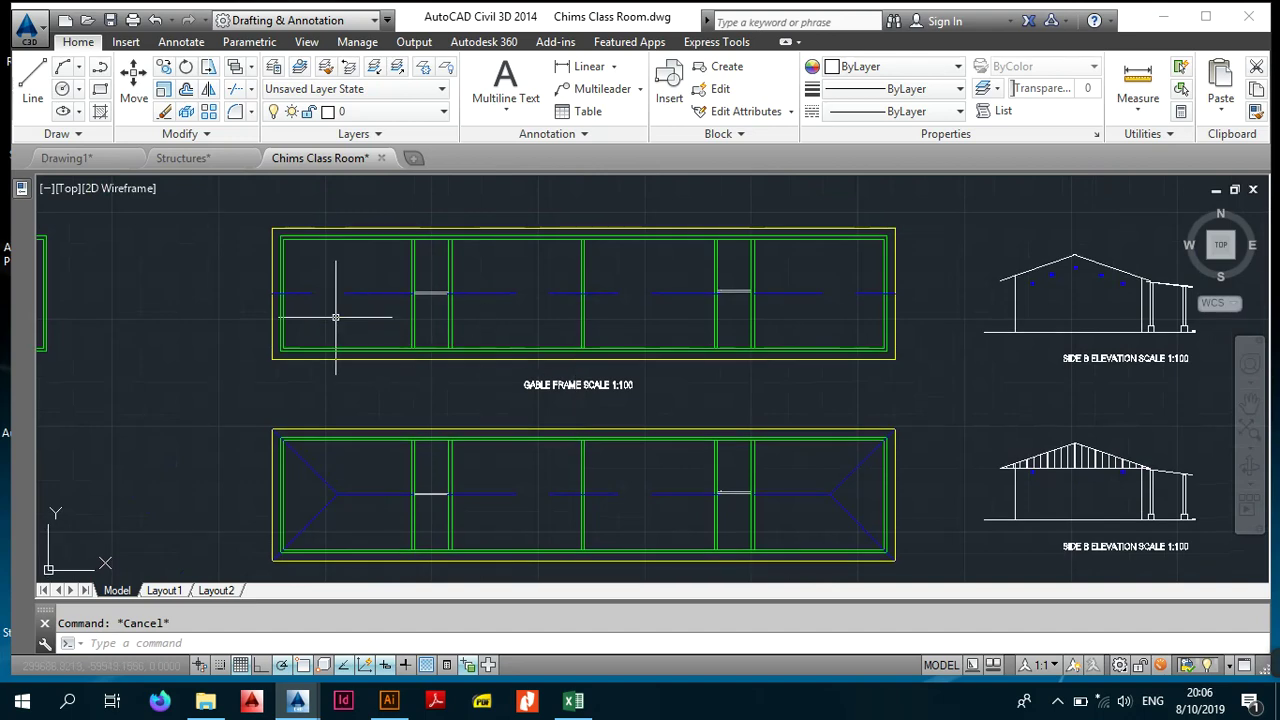
pyautogui.moveTo(988, 315); pyautogui.dragTo(978, 315, button='middle')
pyautogui.moveTo(698, 340); pyautogui.dragTo(784, 251, button='middle')
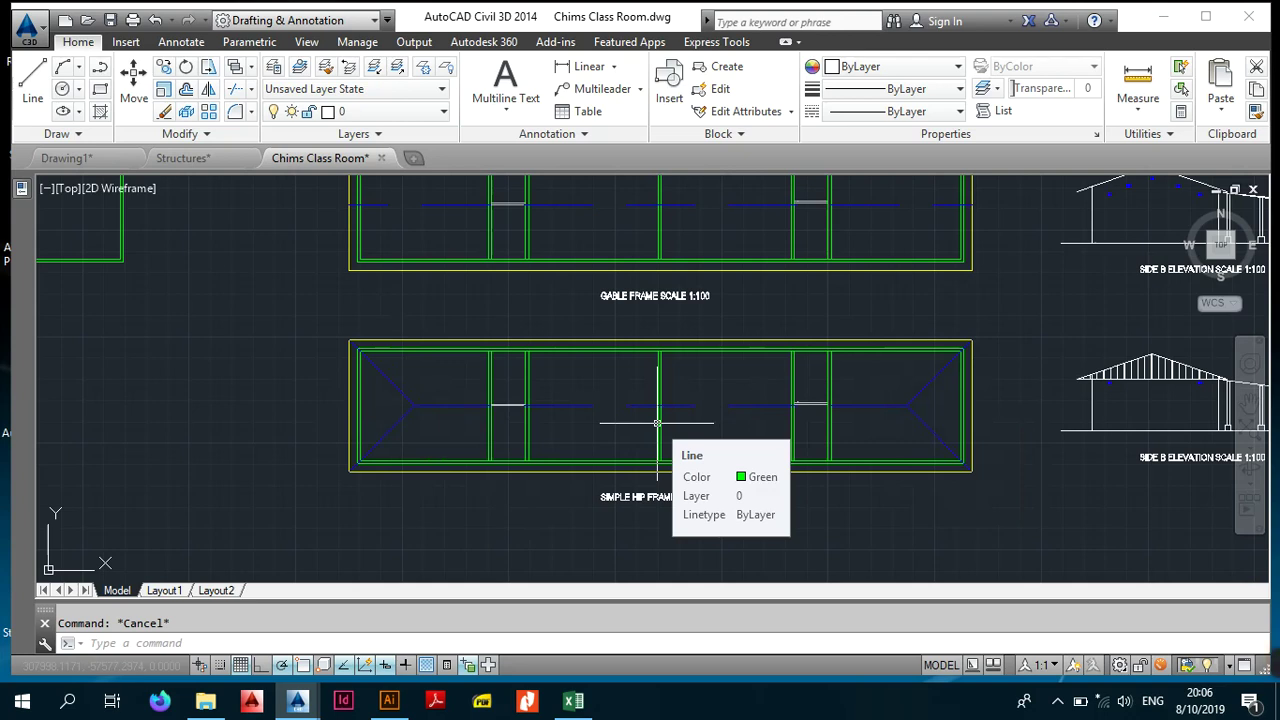
pyautogui.click(1057, 701)
pyautogui.click(1019, 588)
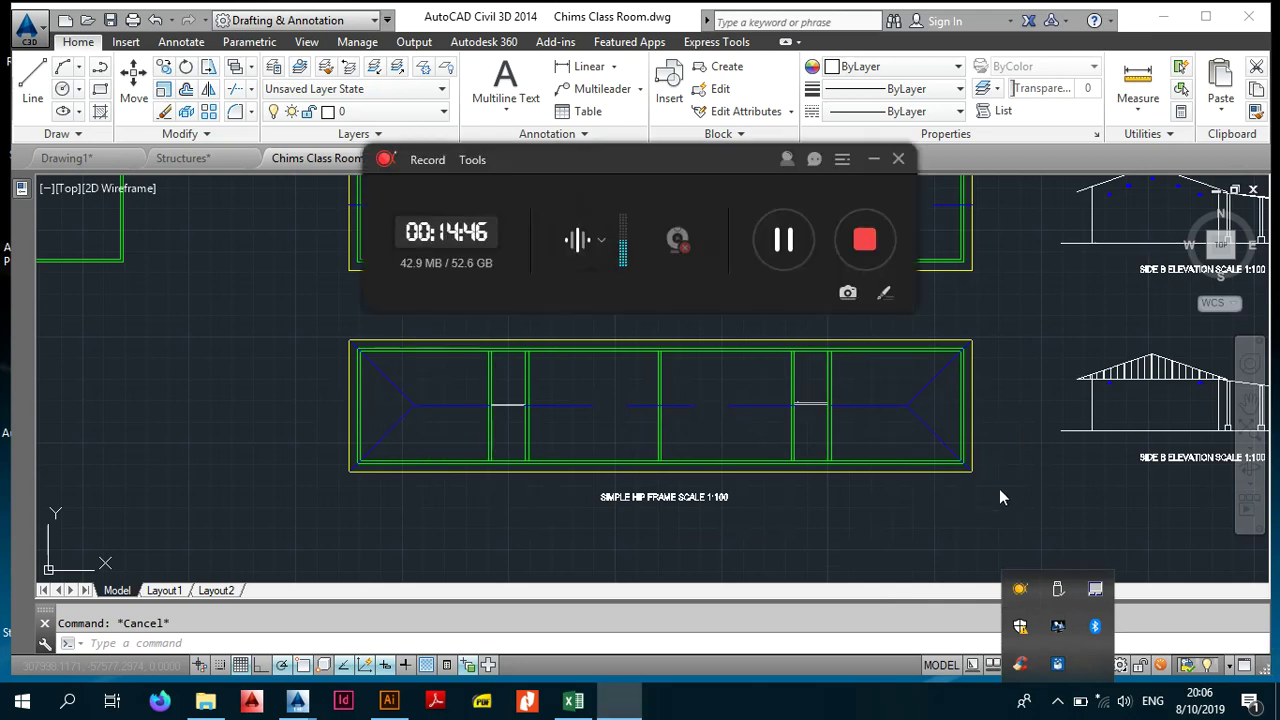
pyautogui.click(873, 159)
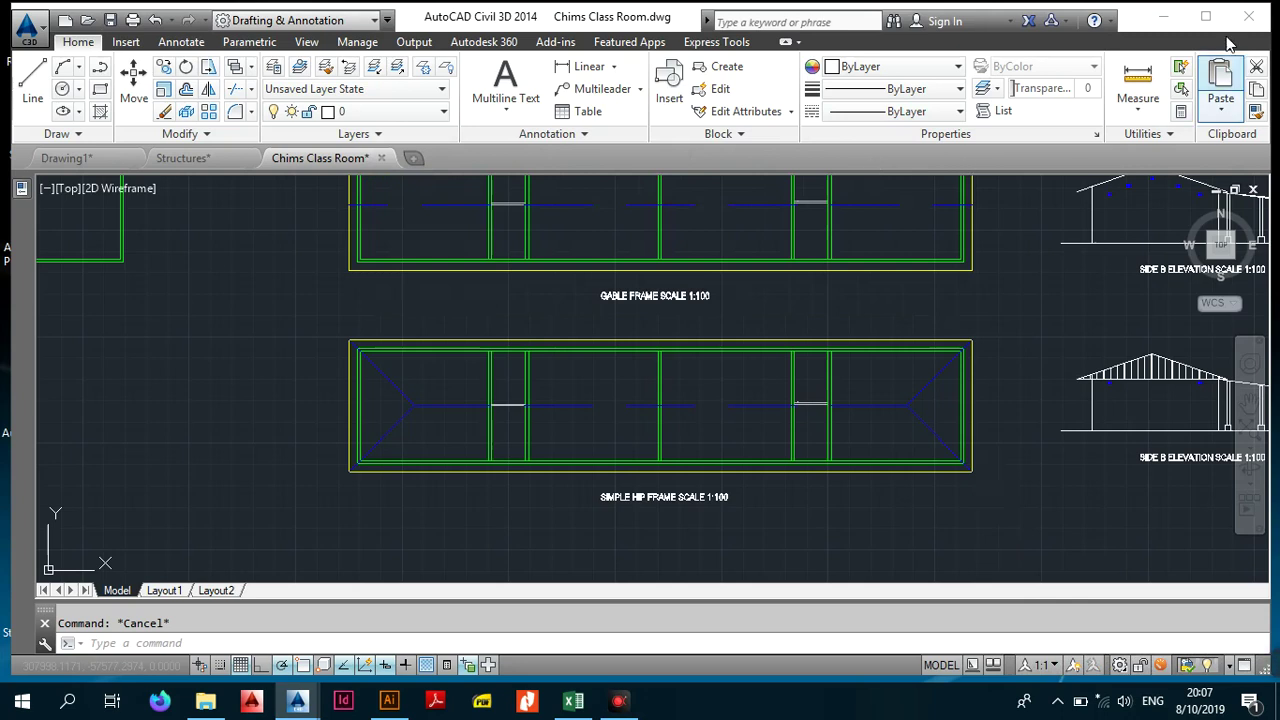
pyautogui.click(1057, 701)
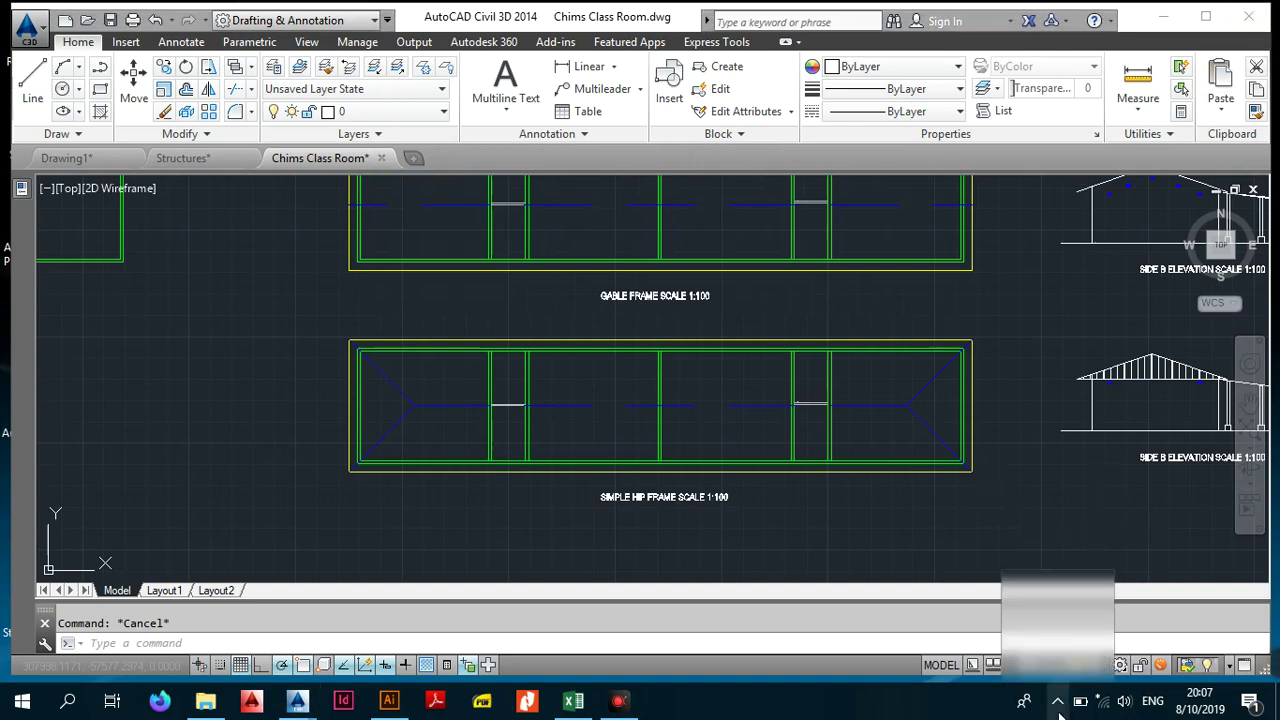